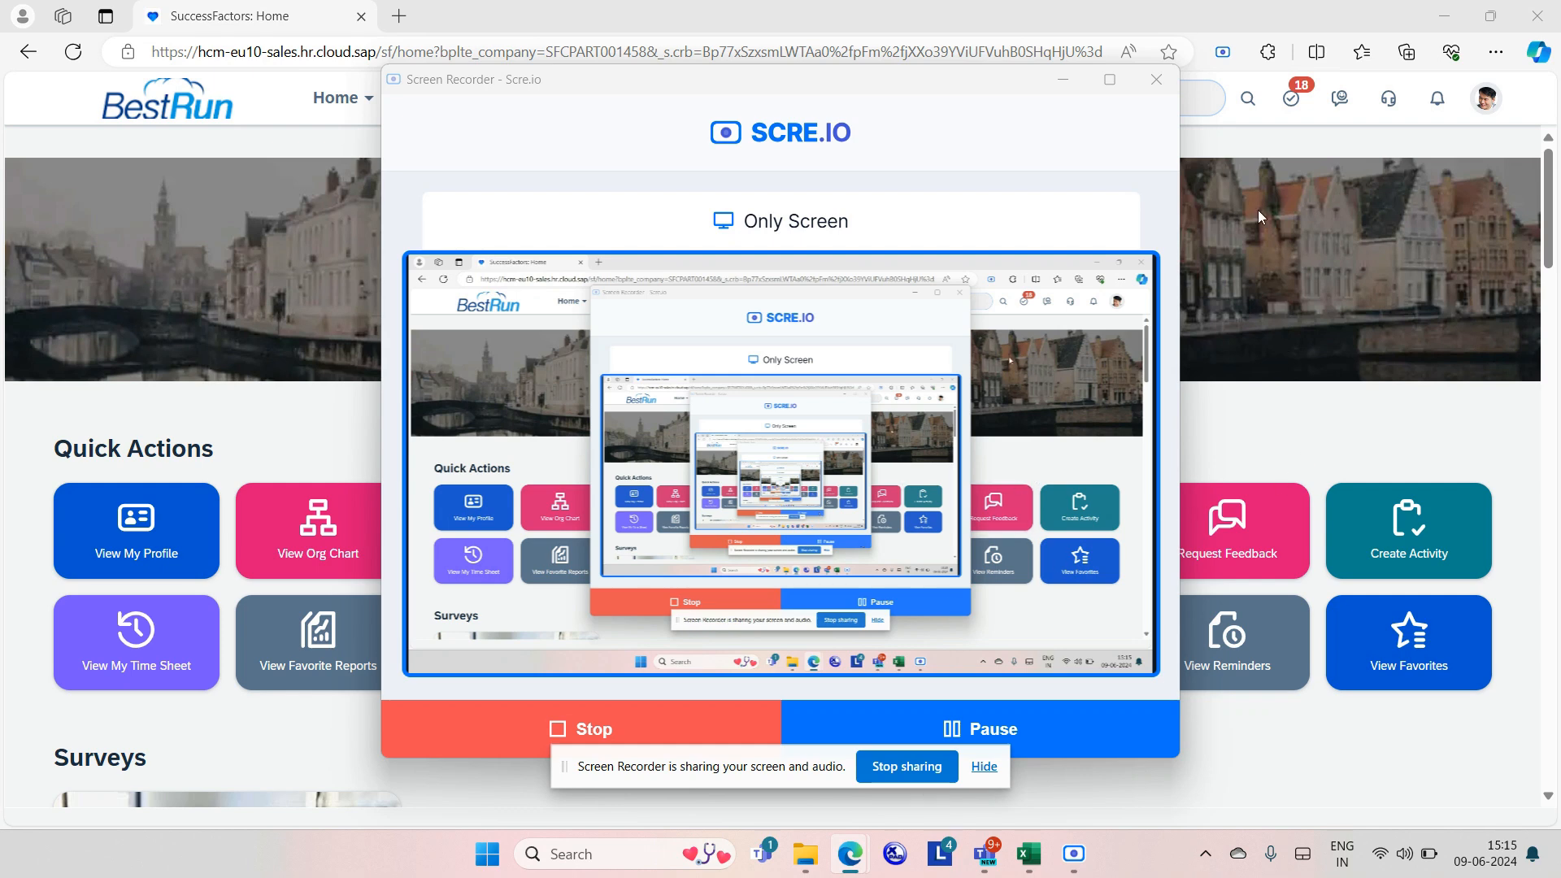
Minimize the Scre.io Screen Recorder window to reveal the BestRun home page.
{"action": "left_click", "coordinate": [1066, 85]}
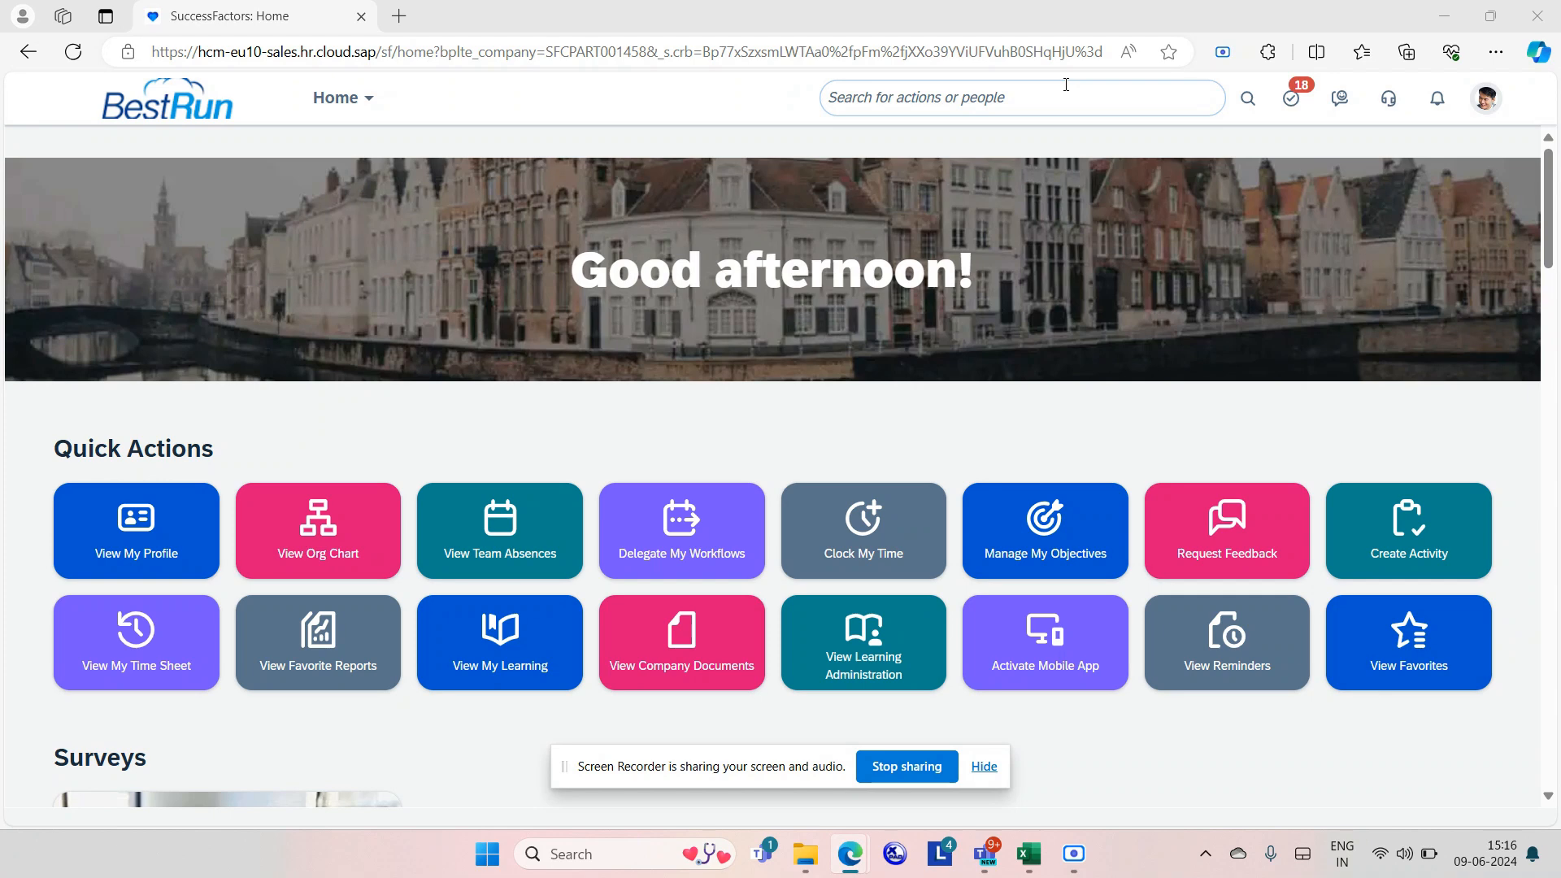
Open Manage Data through the header search and start a new Alert Message record.
{"action": "left_click", "coordinate": [1046, 98]}
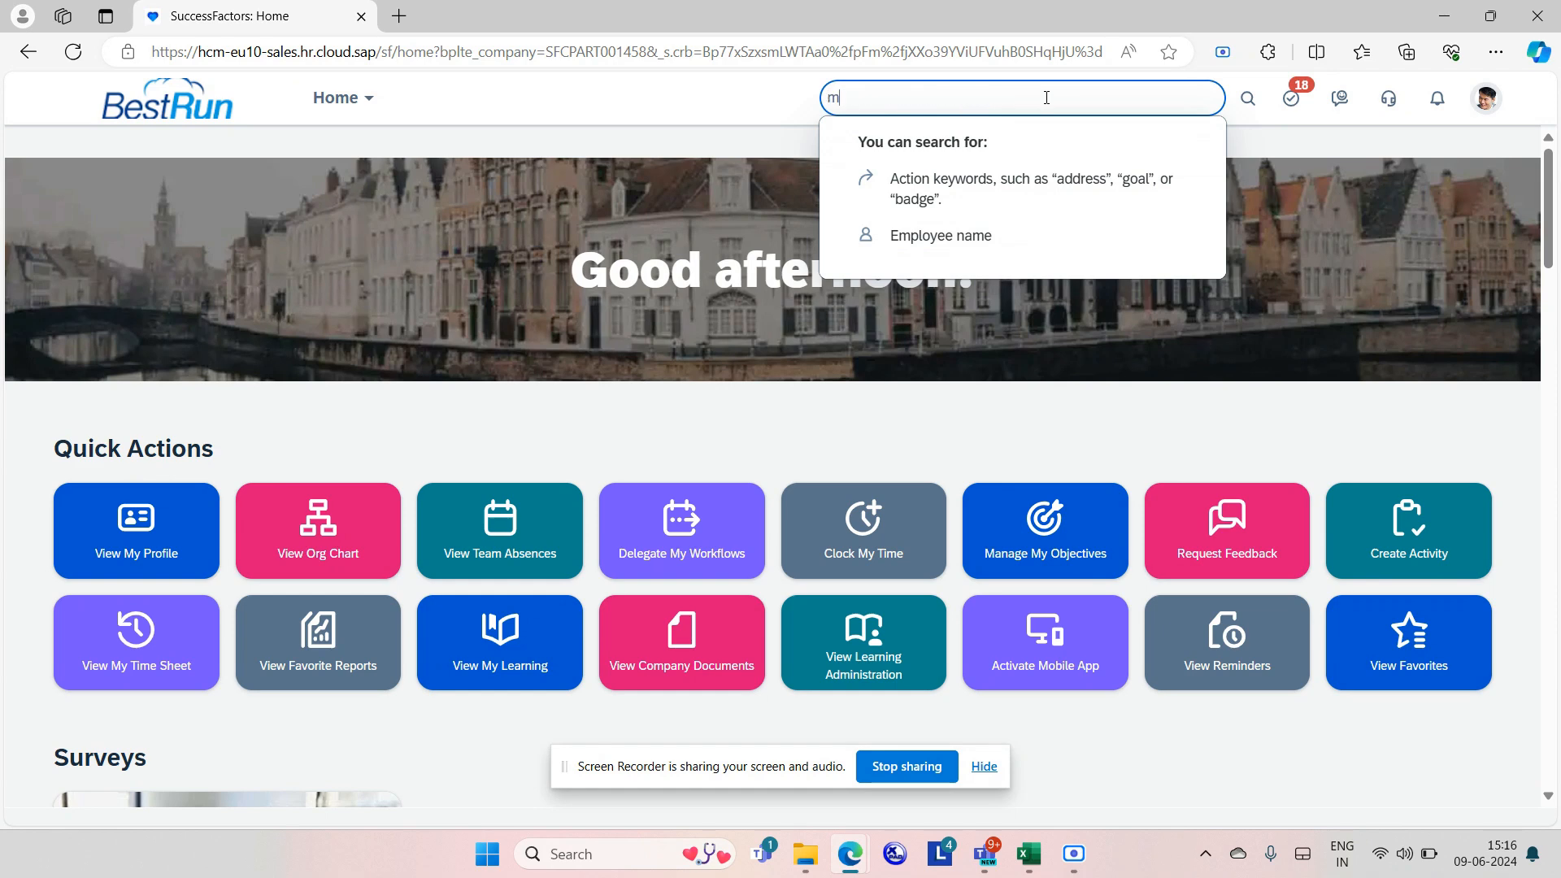
{"action": "type", "text": "manage"}
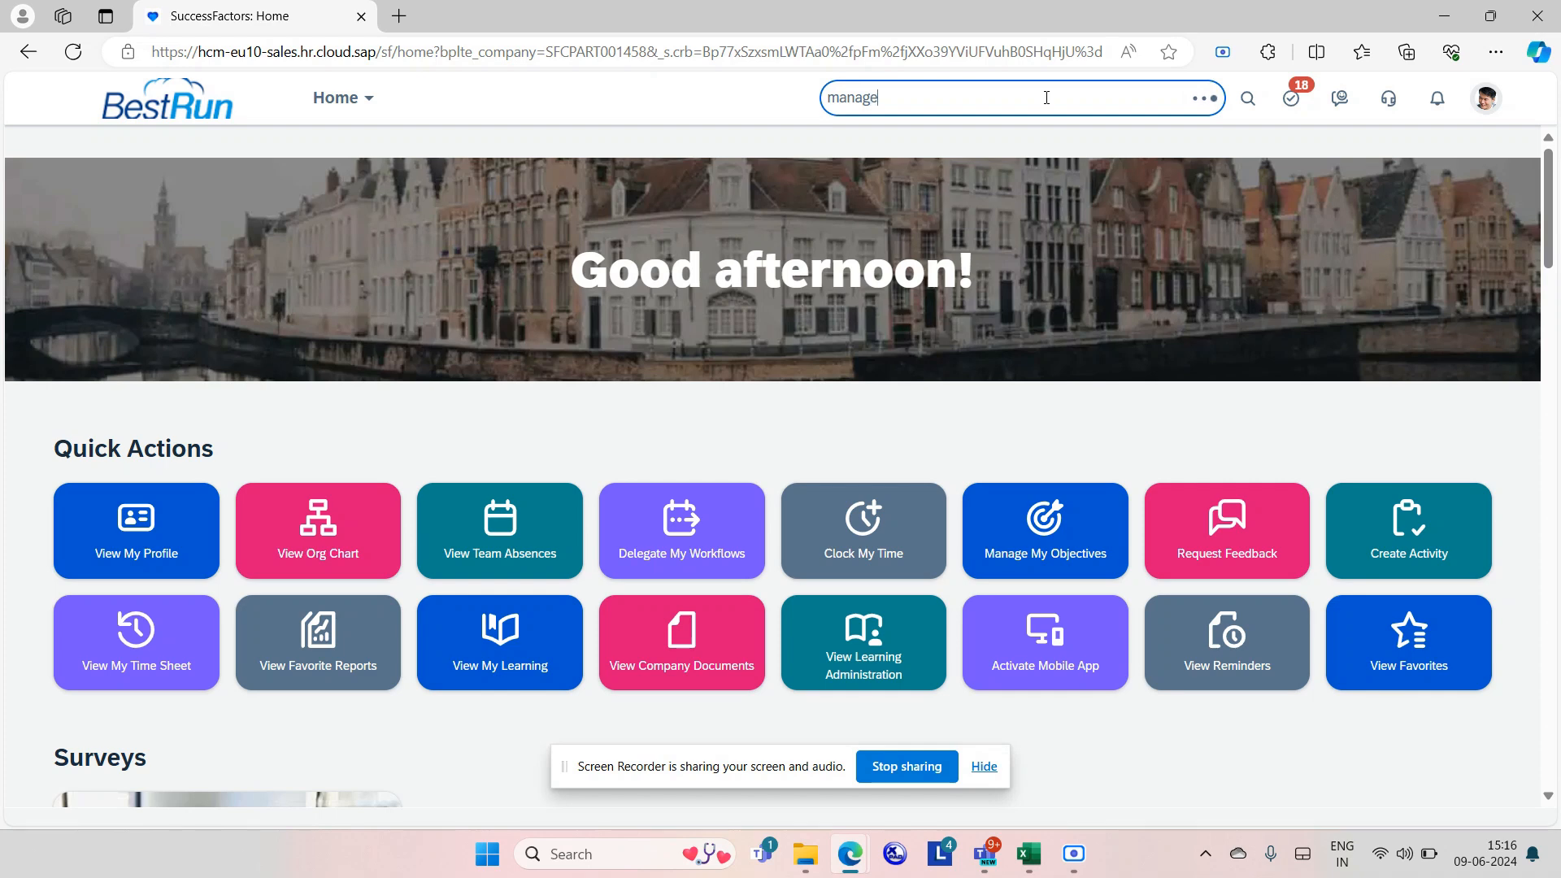
{"action": "type", "text": " data"}
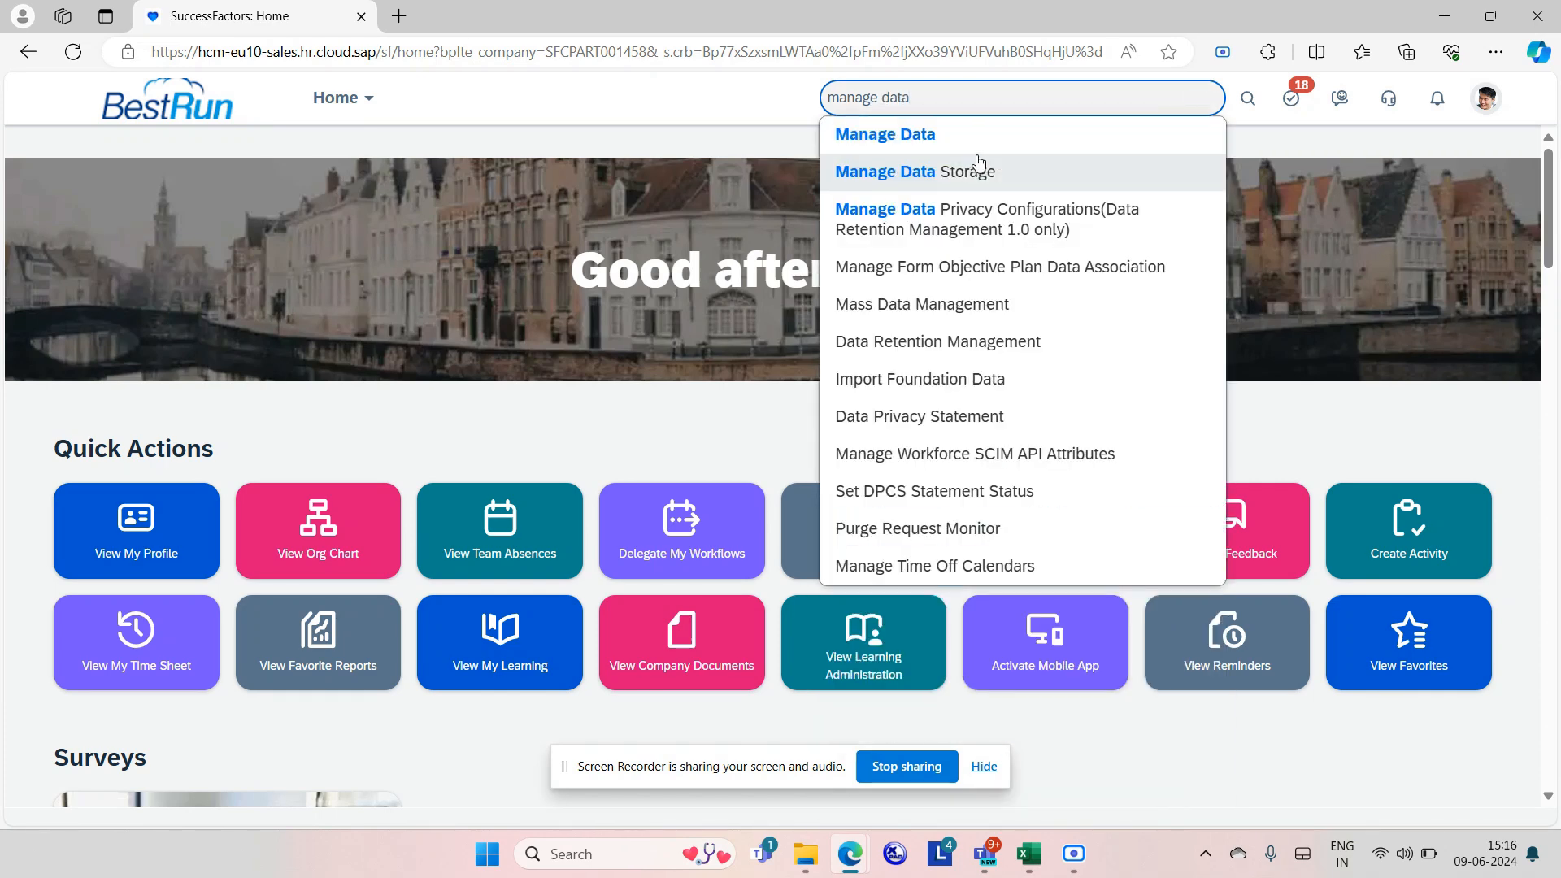
{"action": "left_click", "coordinate": [963, 137]}
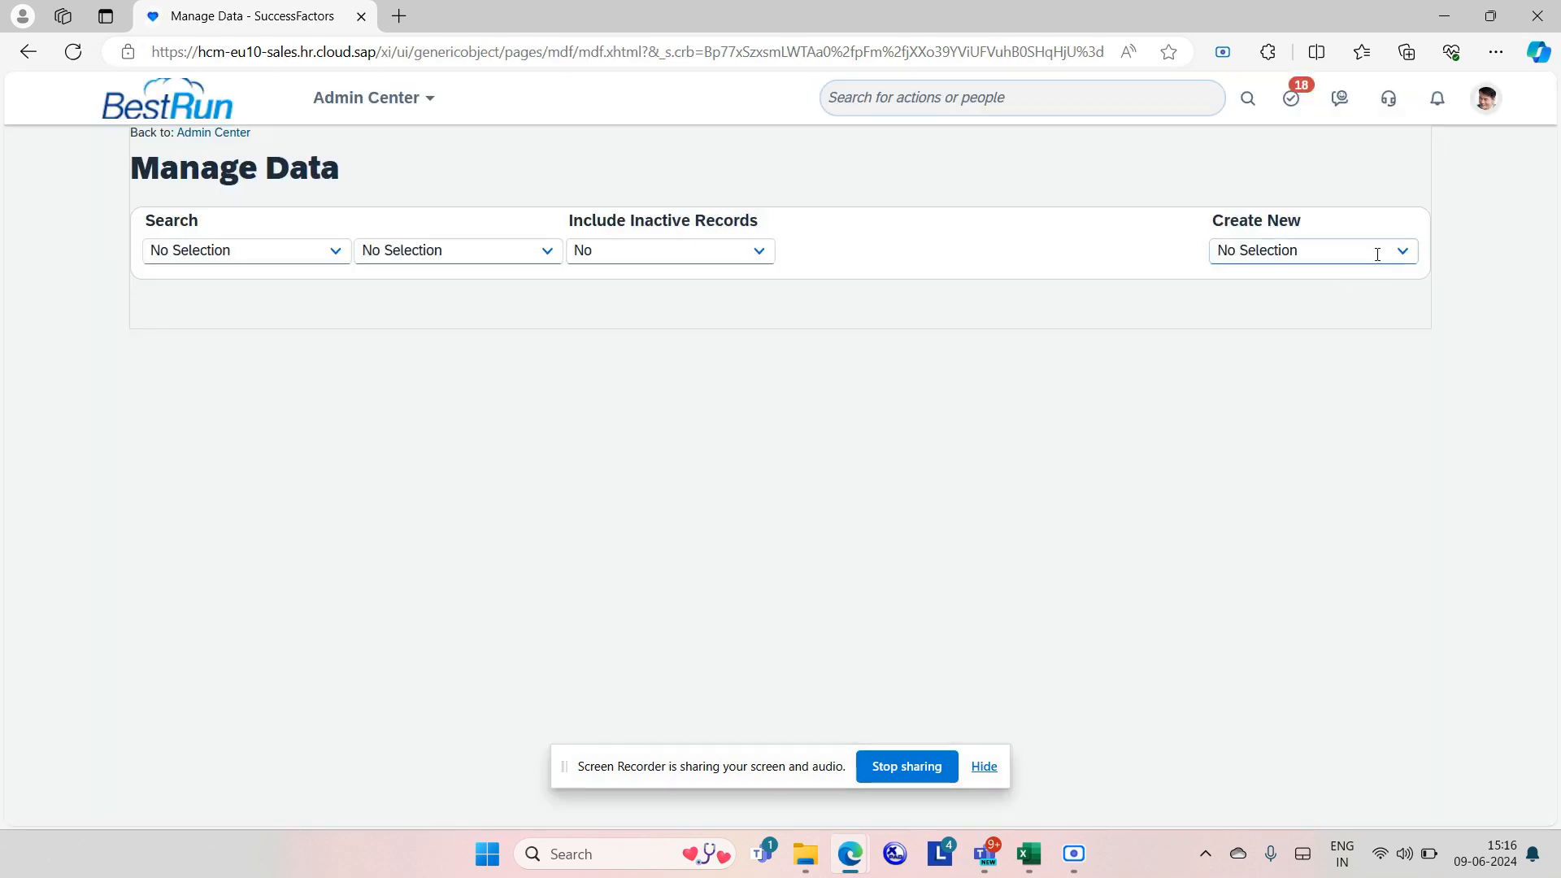
{"action": "left_click", "coordinate": [1363, 250]}
{"action": "type", "text": "ale"}
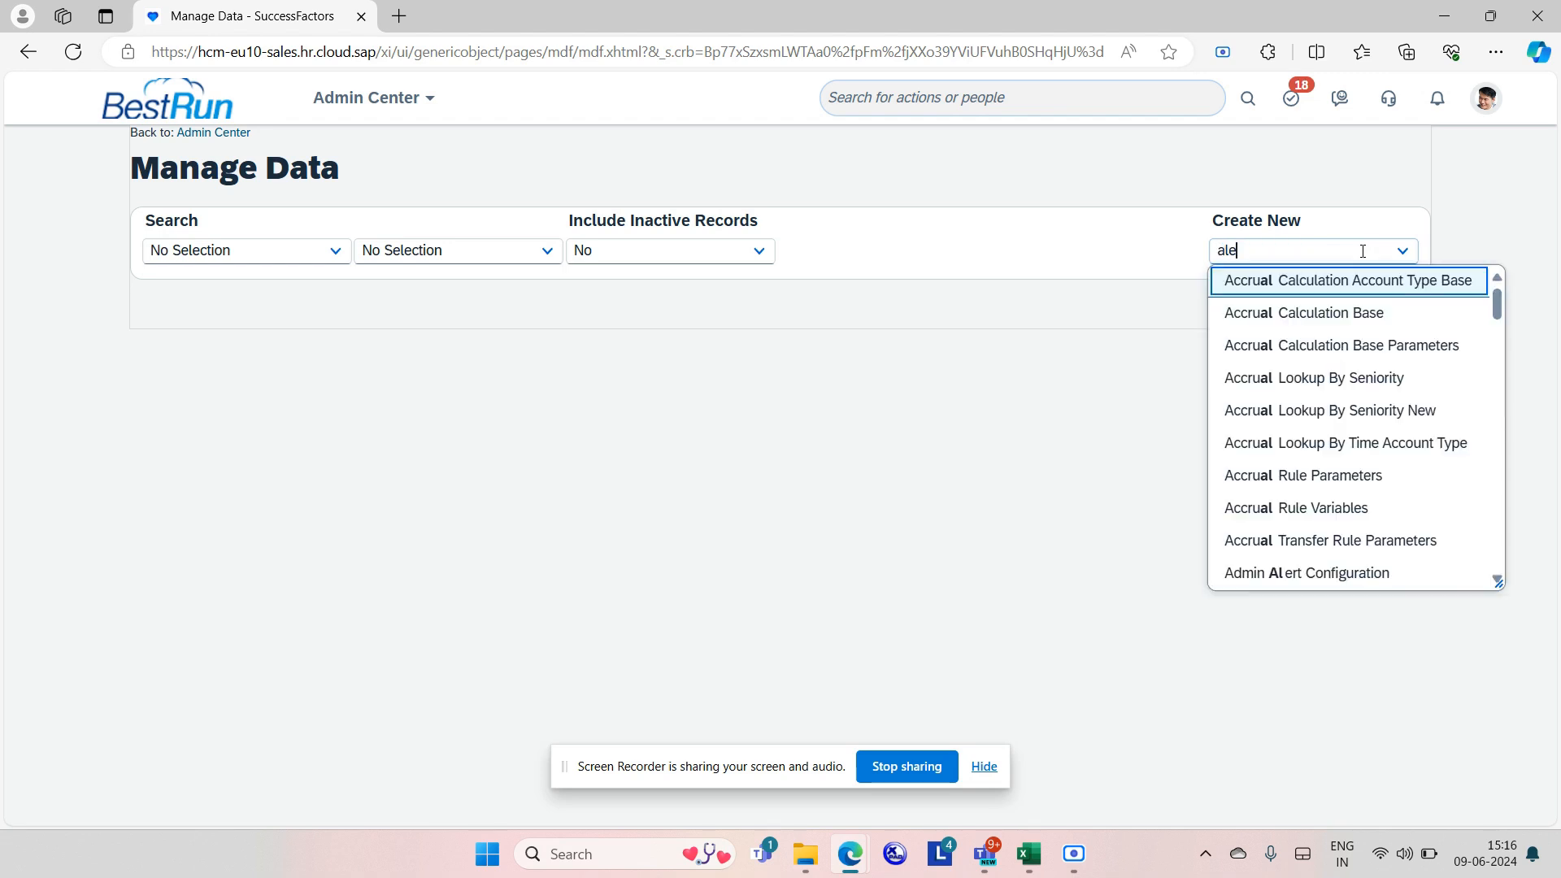
{"action": "type", "text": "rt"}
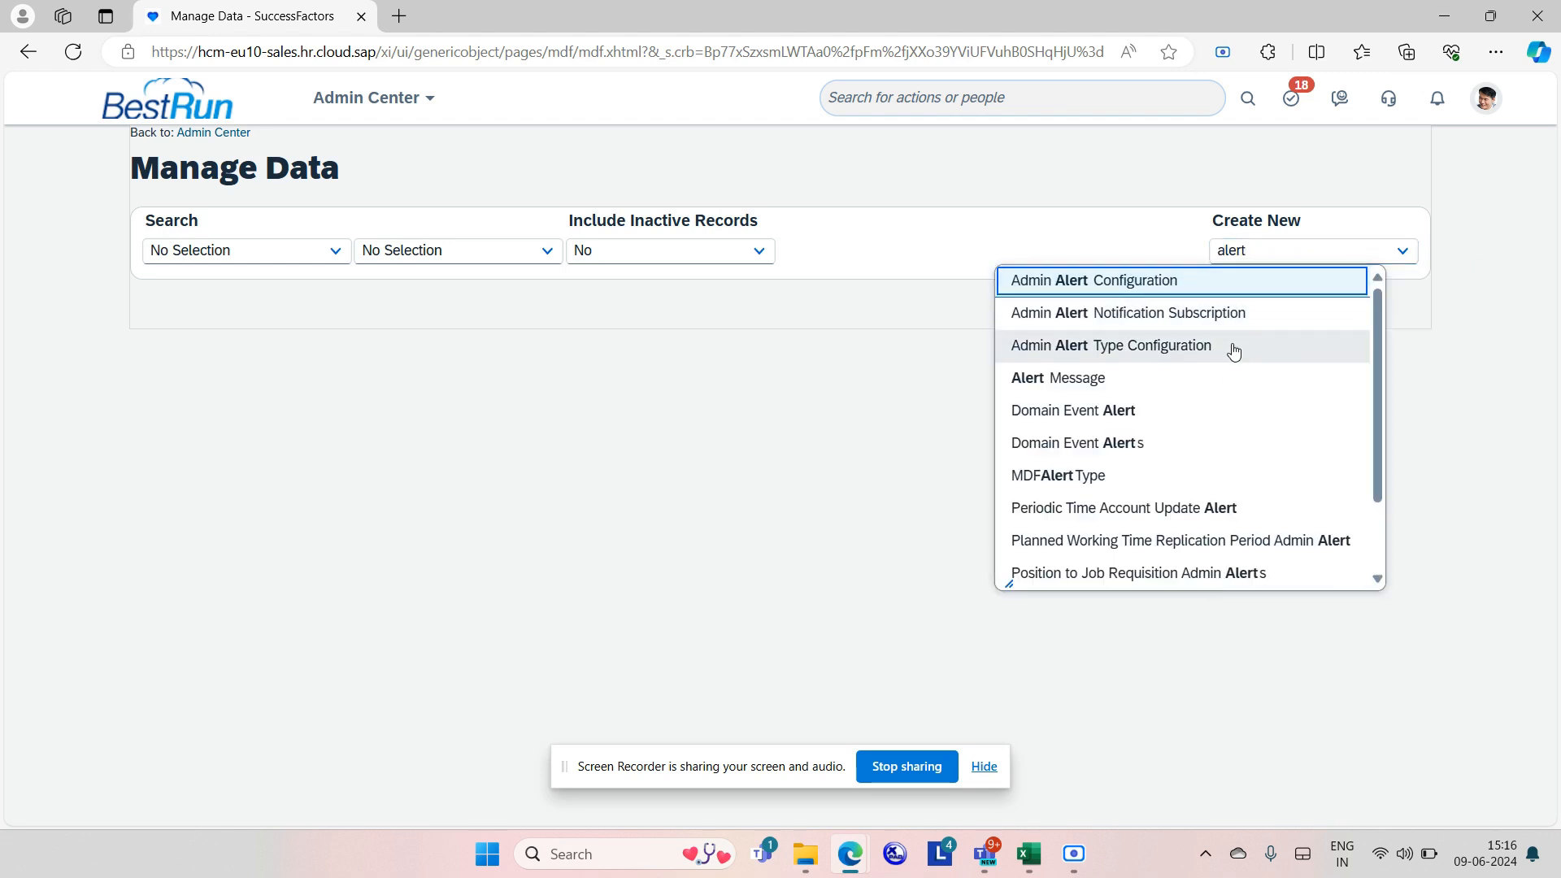
{"action": "left_click", "coordinate": [1201, 374]}
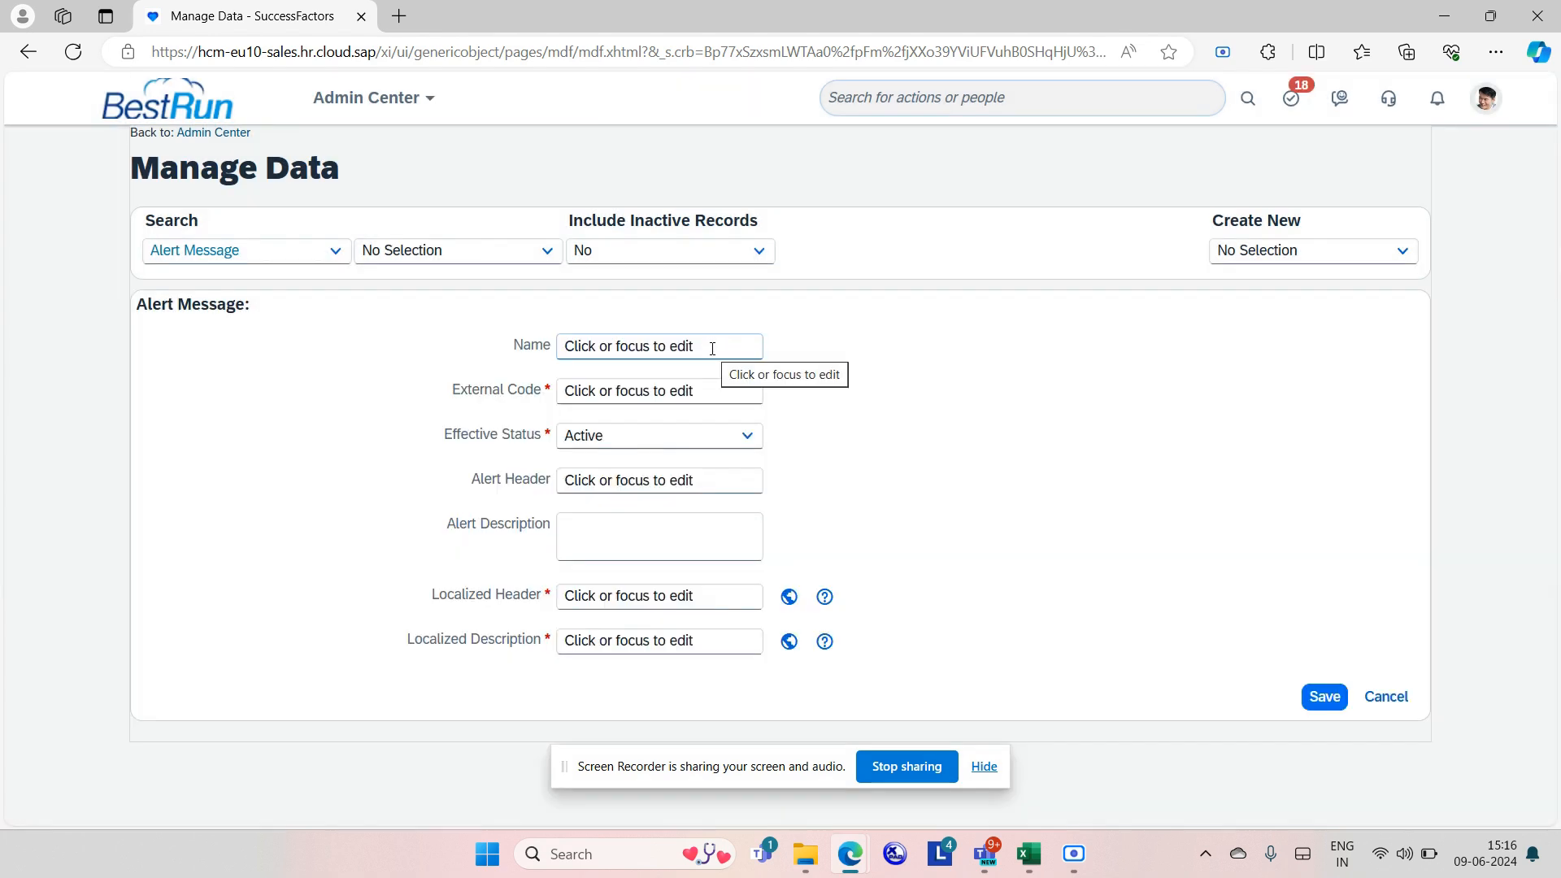
{"action": "left_click", "coordinate": [713, 348]}
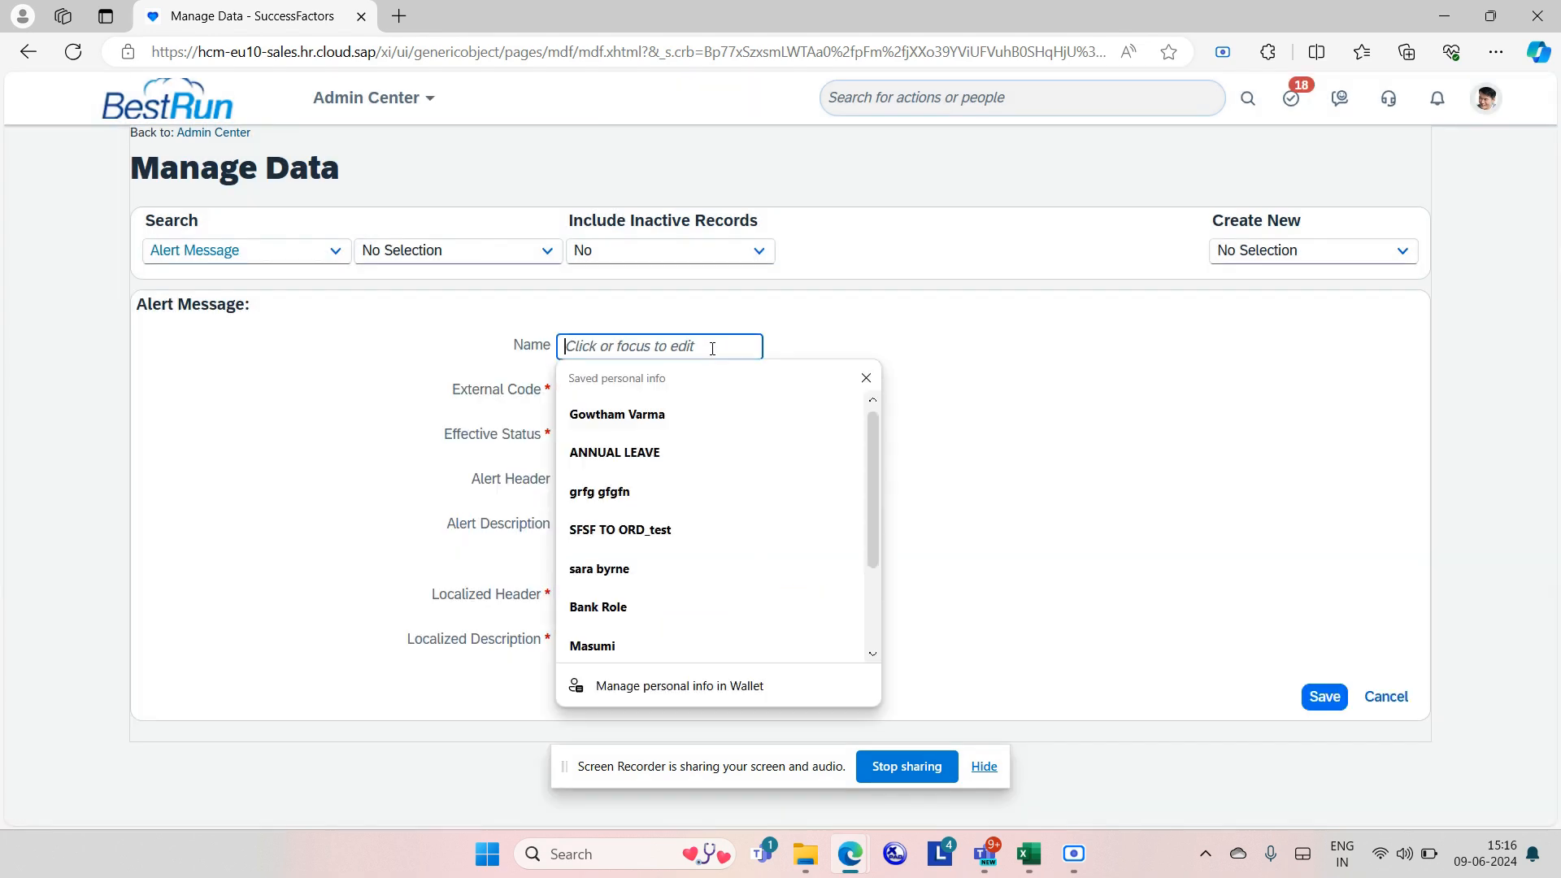
Enter WORKPERMIT123 as both the alert message Name and External Code.
{"action": "type", "text": "WORKPERMIT123"}
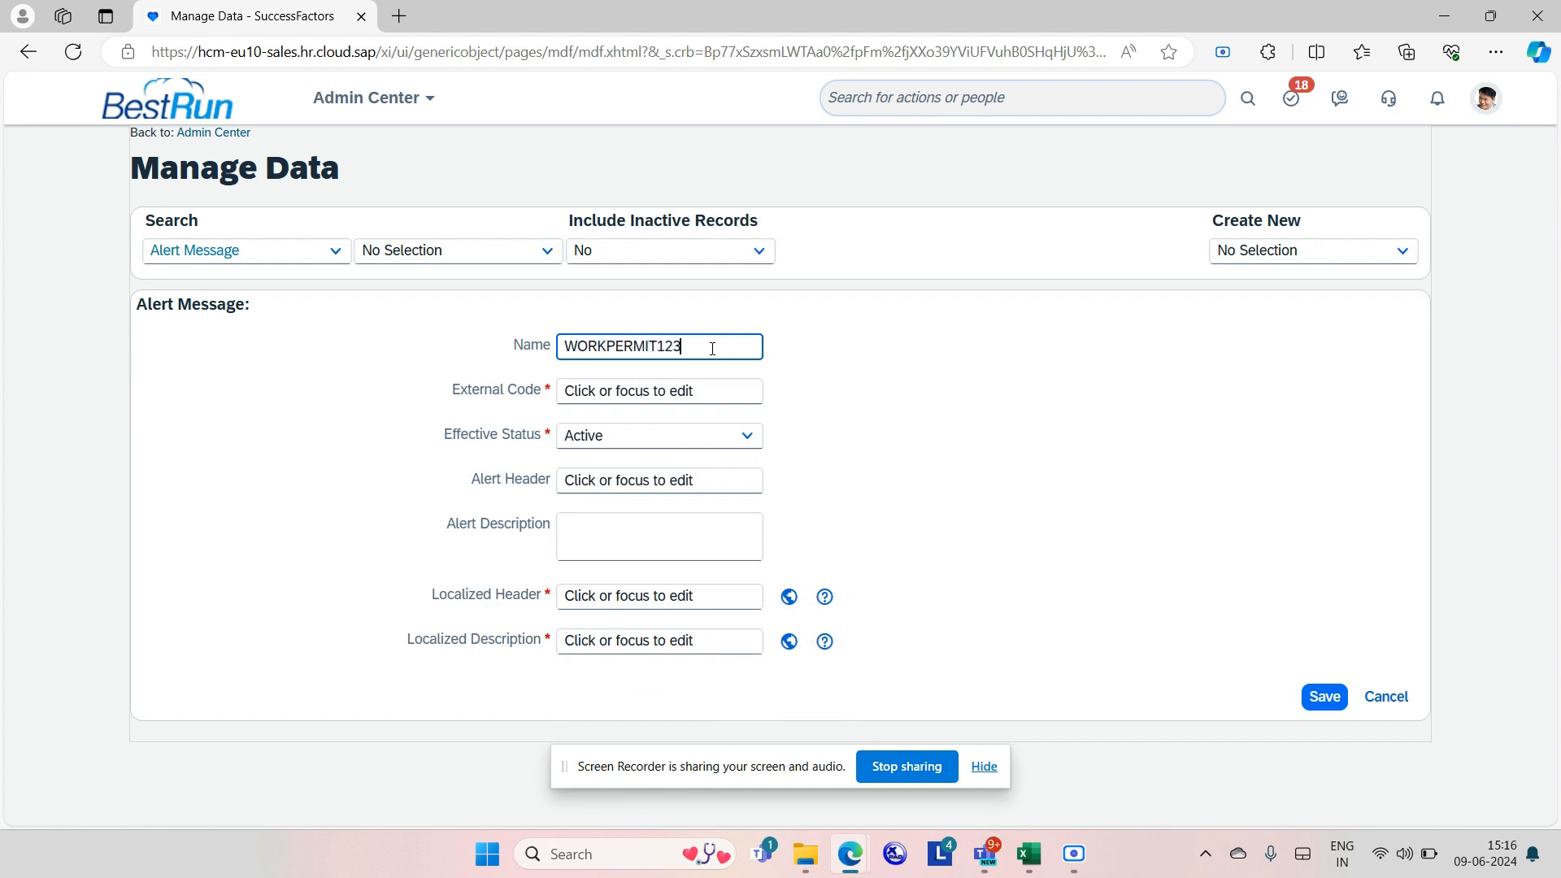
{"action": "left_click", "coordinate": [693, 392]}
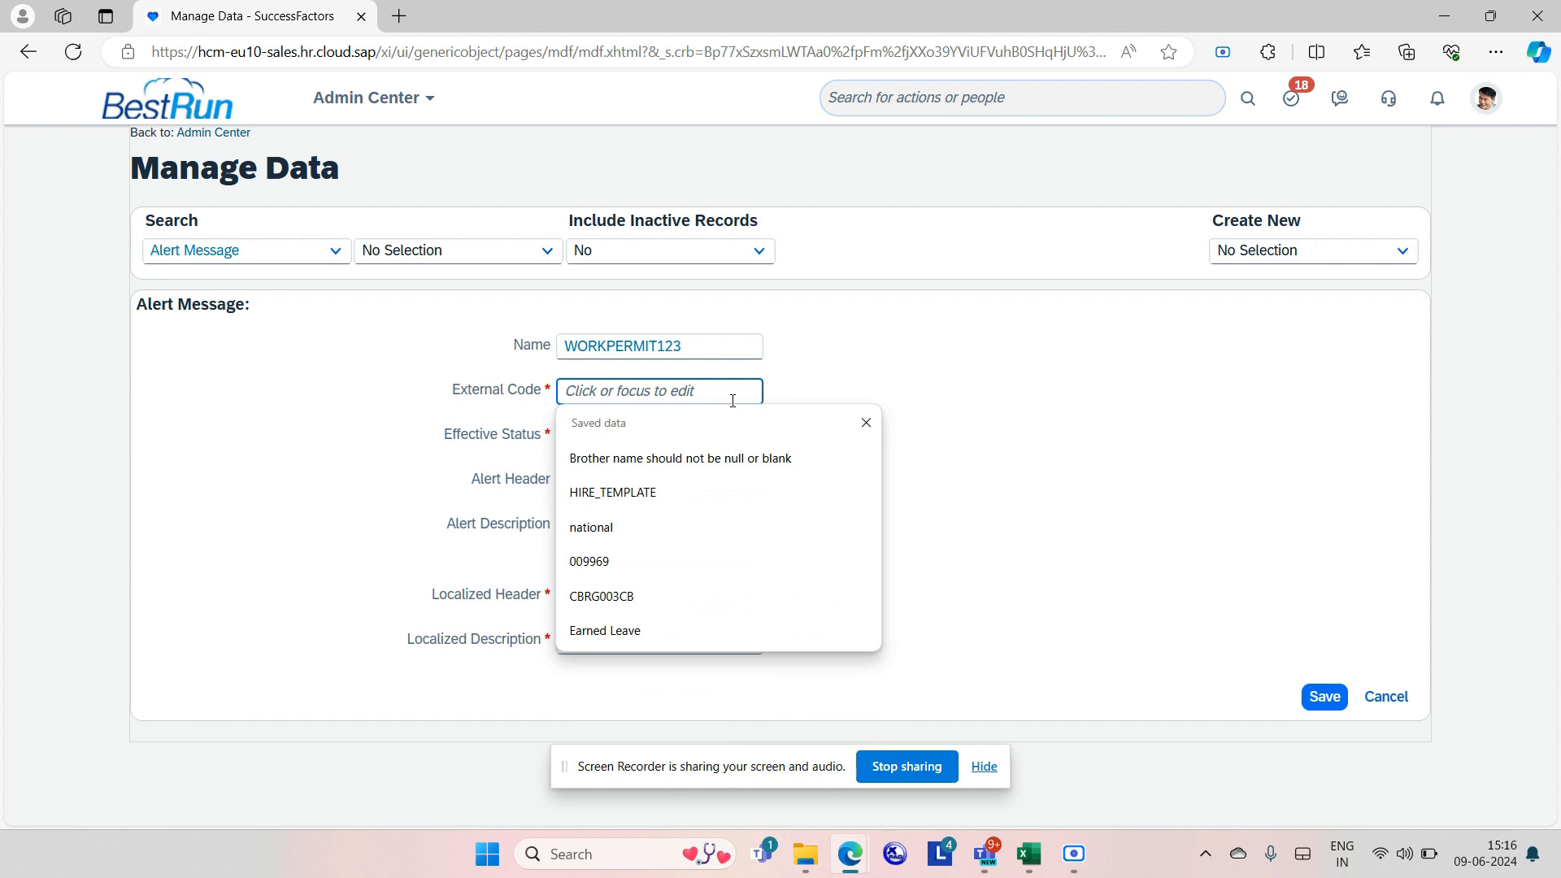
{"action": "double_click", "coordinate": [714, 346]}
{"action": "key", "text": "ctrl+c"}
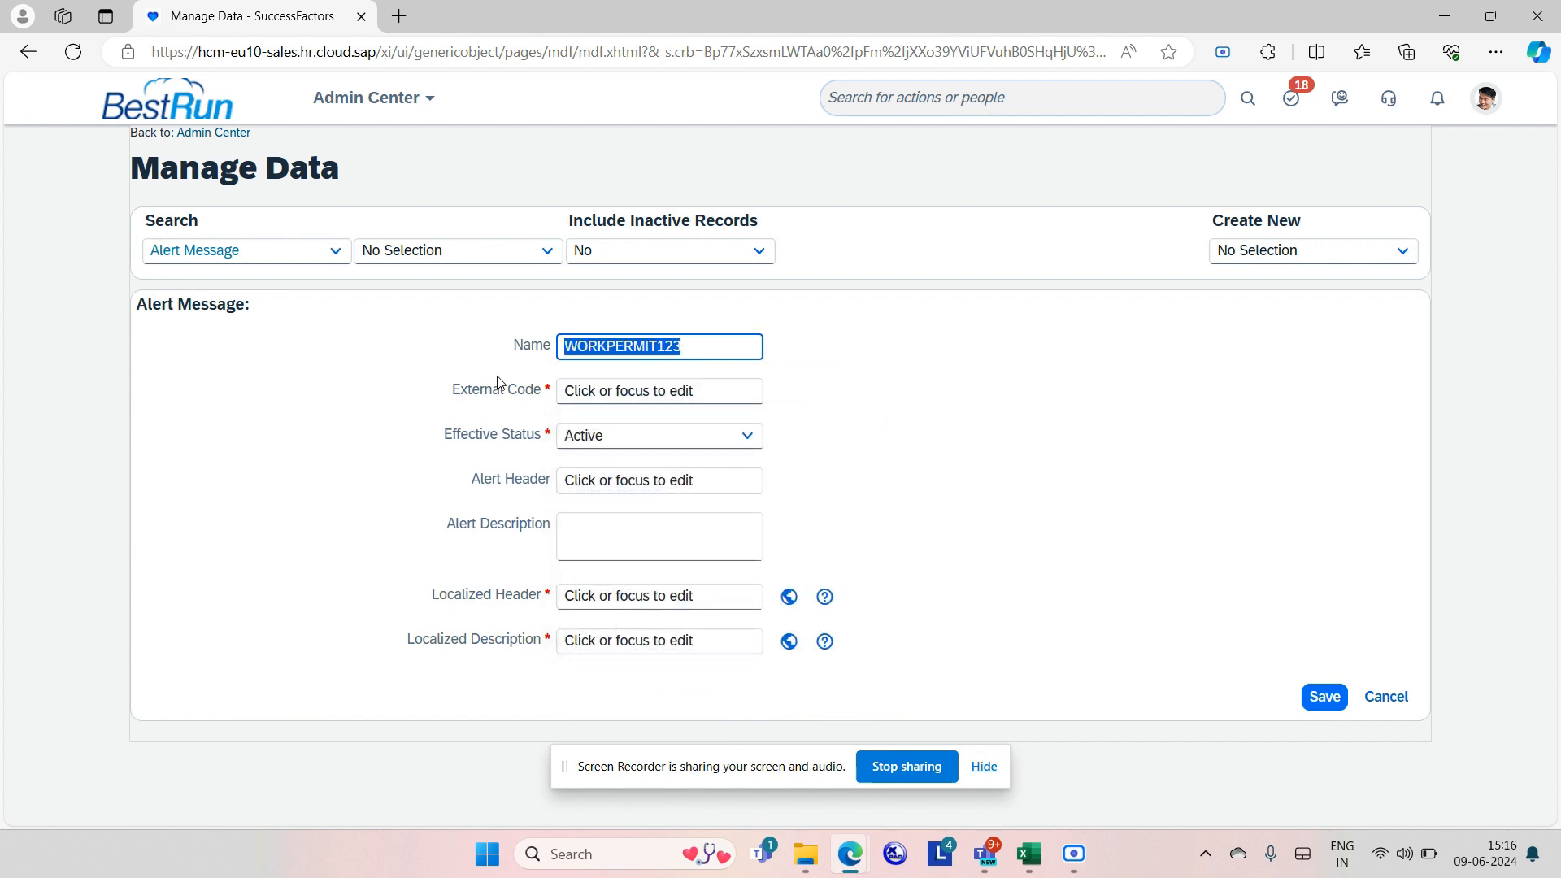
{"action": "left_click", "coordinate": [583, 391]}
{"action": "key", "text": "ctrl+v"}
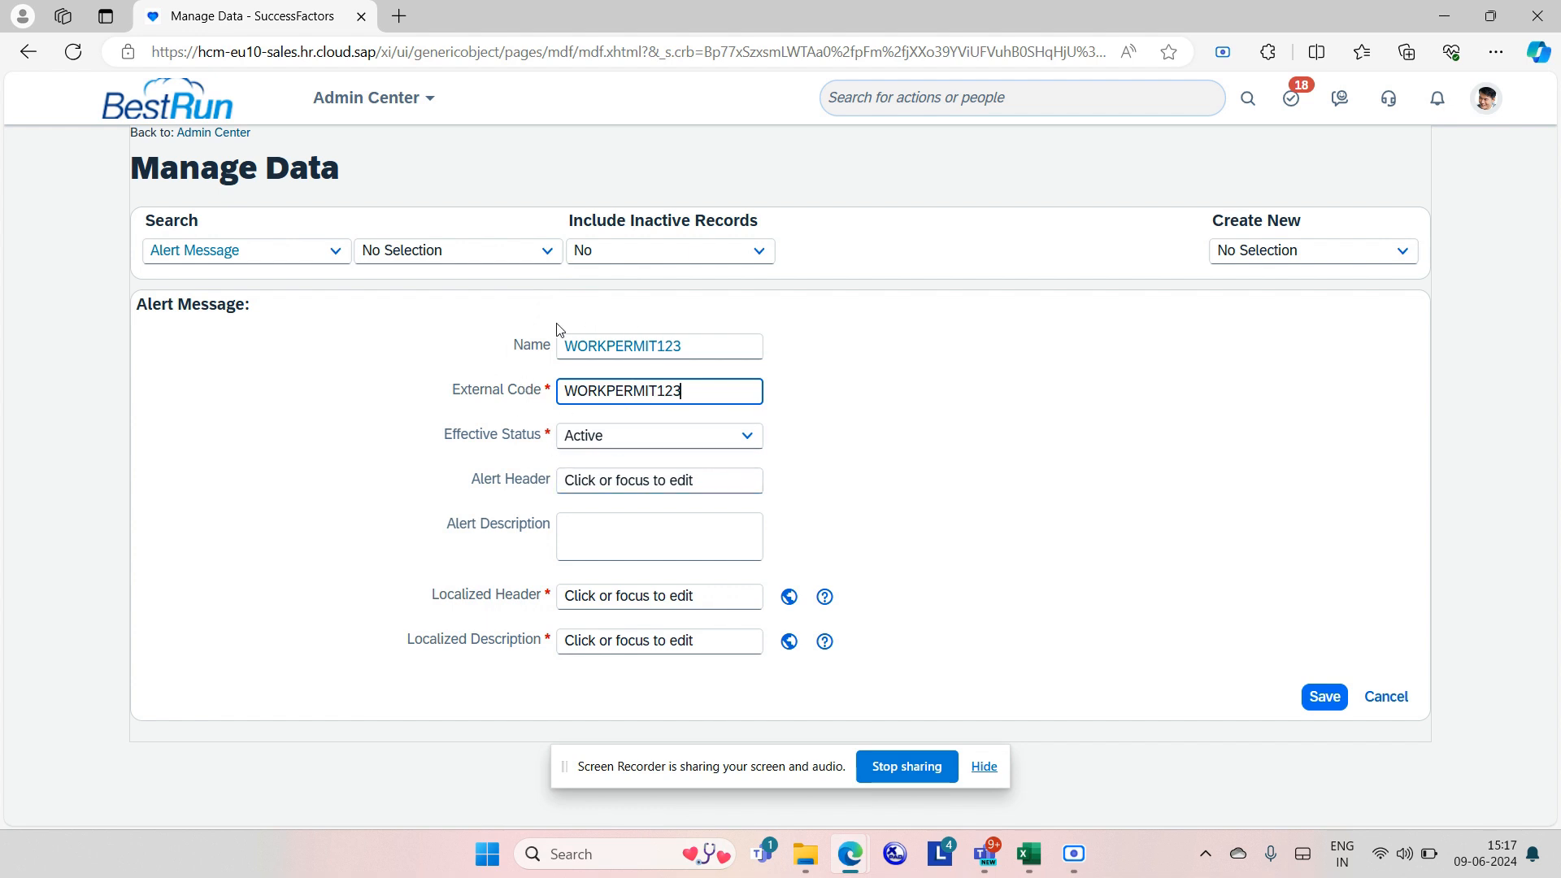
Set the Alert Header to 'Workpermit expiry in coming 2 days'.
{"action": "left_click", "coordinate": [627, 482]}
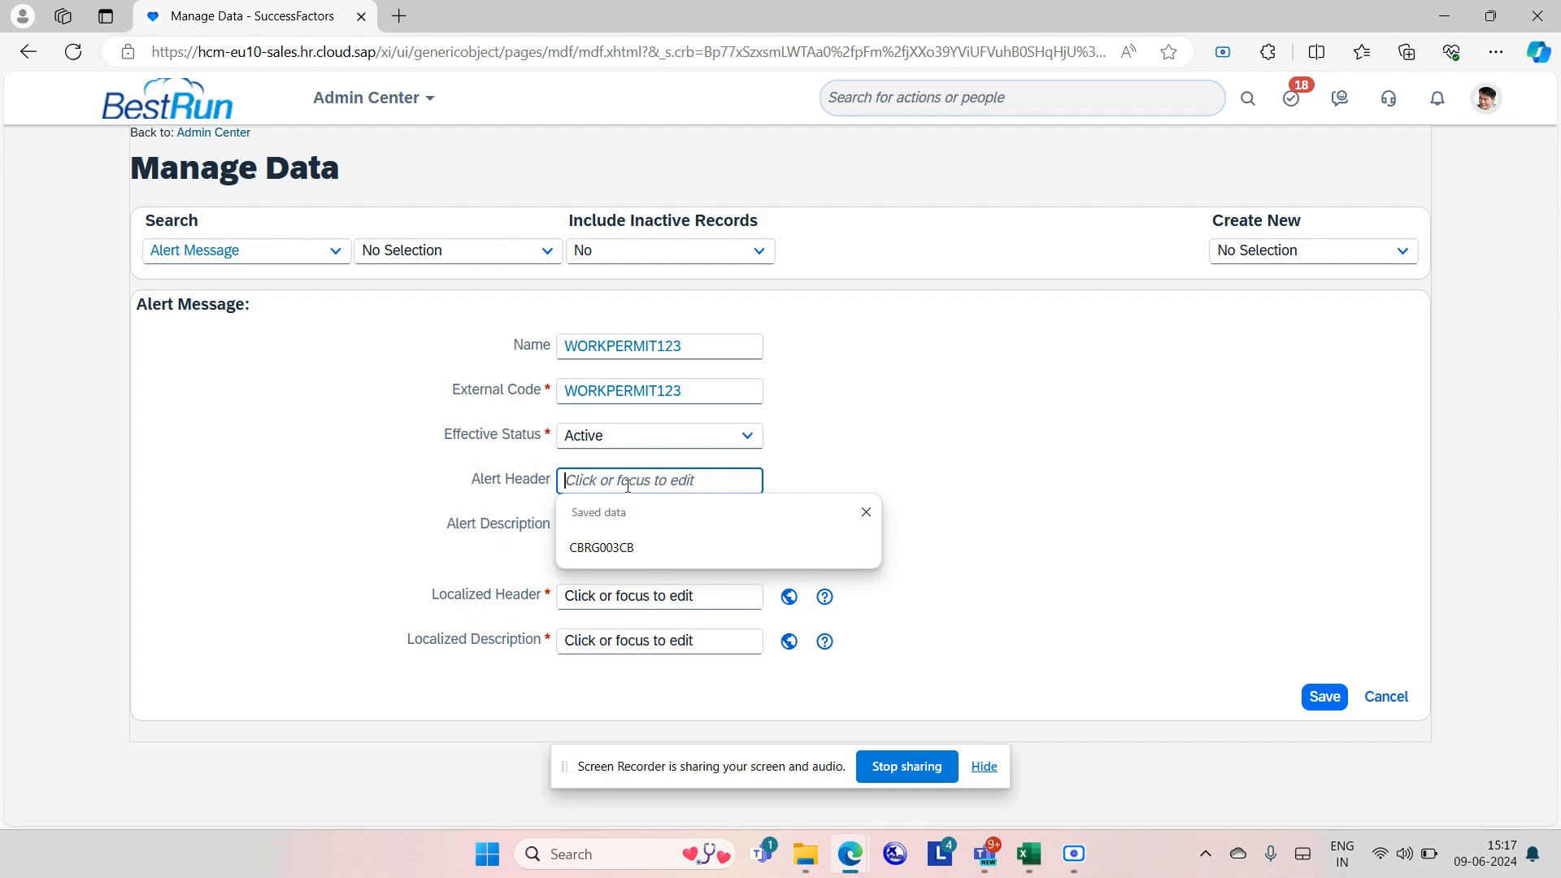
{"action": "type", "text": "W"}
{"action": "key", "text": "Caps_Lock"}
{"action": "type", "text": "orkpe"}
{"action": "type", "text": "rmit ex"}
{"action": "type", "text": "piry "}
{"action": "type", "text": "in comi"}
{"action": "type", "text": "ng 2 da"}
{"action": "type", "text": "ys"}
{"action": "left_click", "coordinate": [595, 532]}
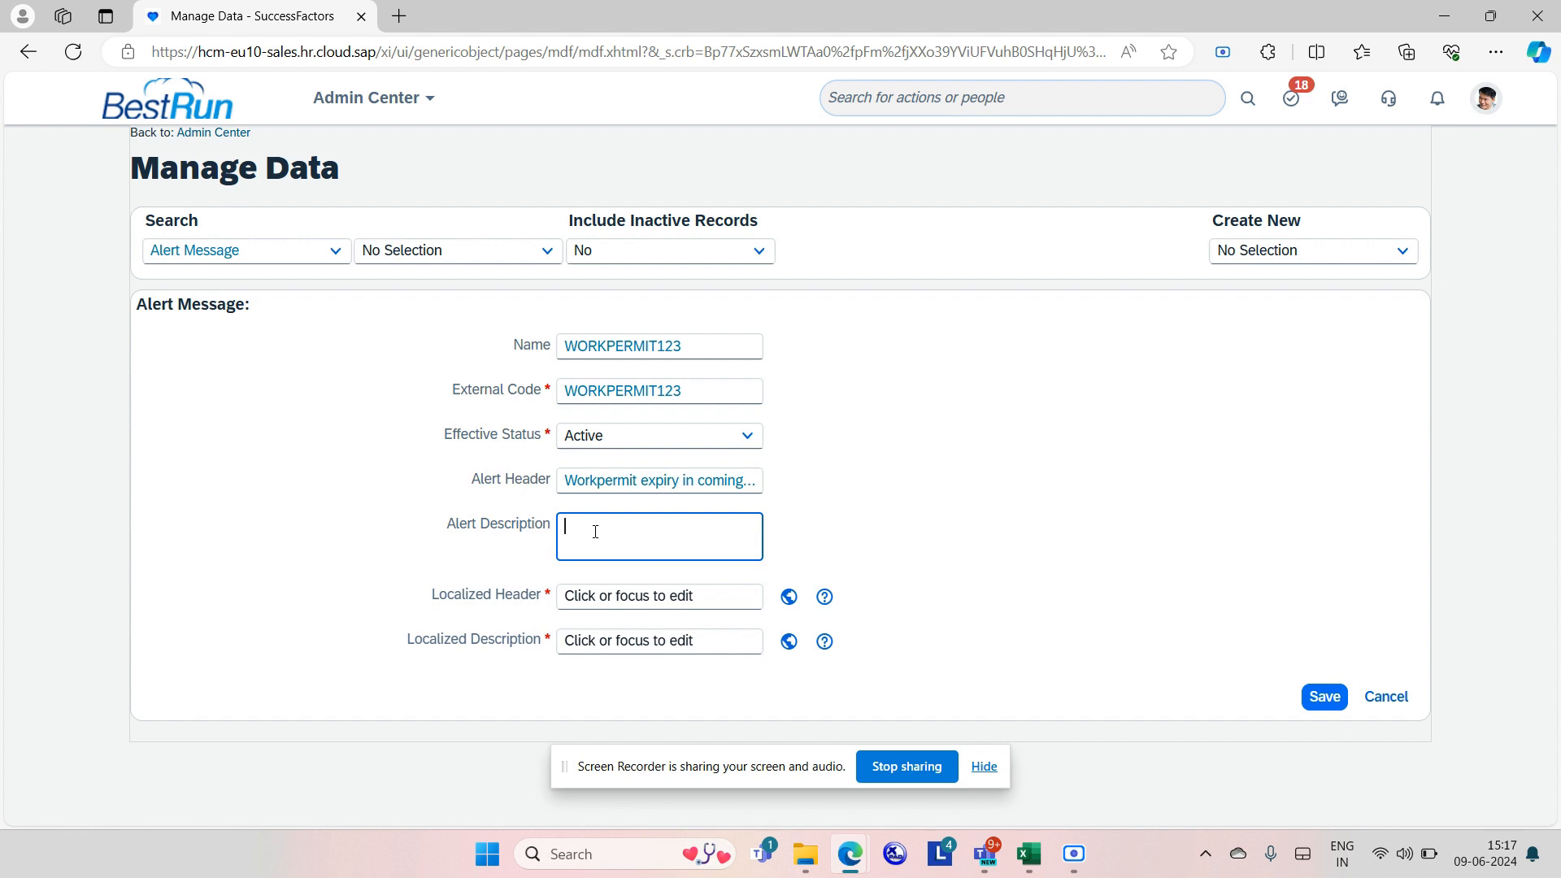
Enter the alert description '[[SUBJECT_USER]]workpermit is ending in two days'.
{"action": "type", "text": "[["}
{"action": "key", "text": "Caps_Lock"}
{"action": "type", "text": "SUB"}
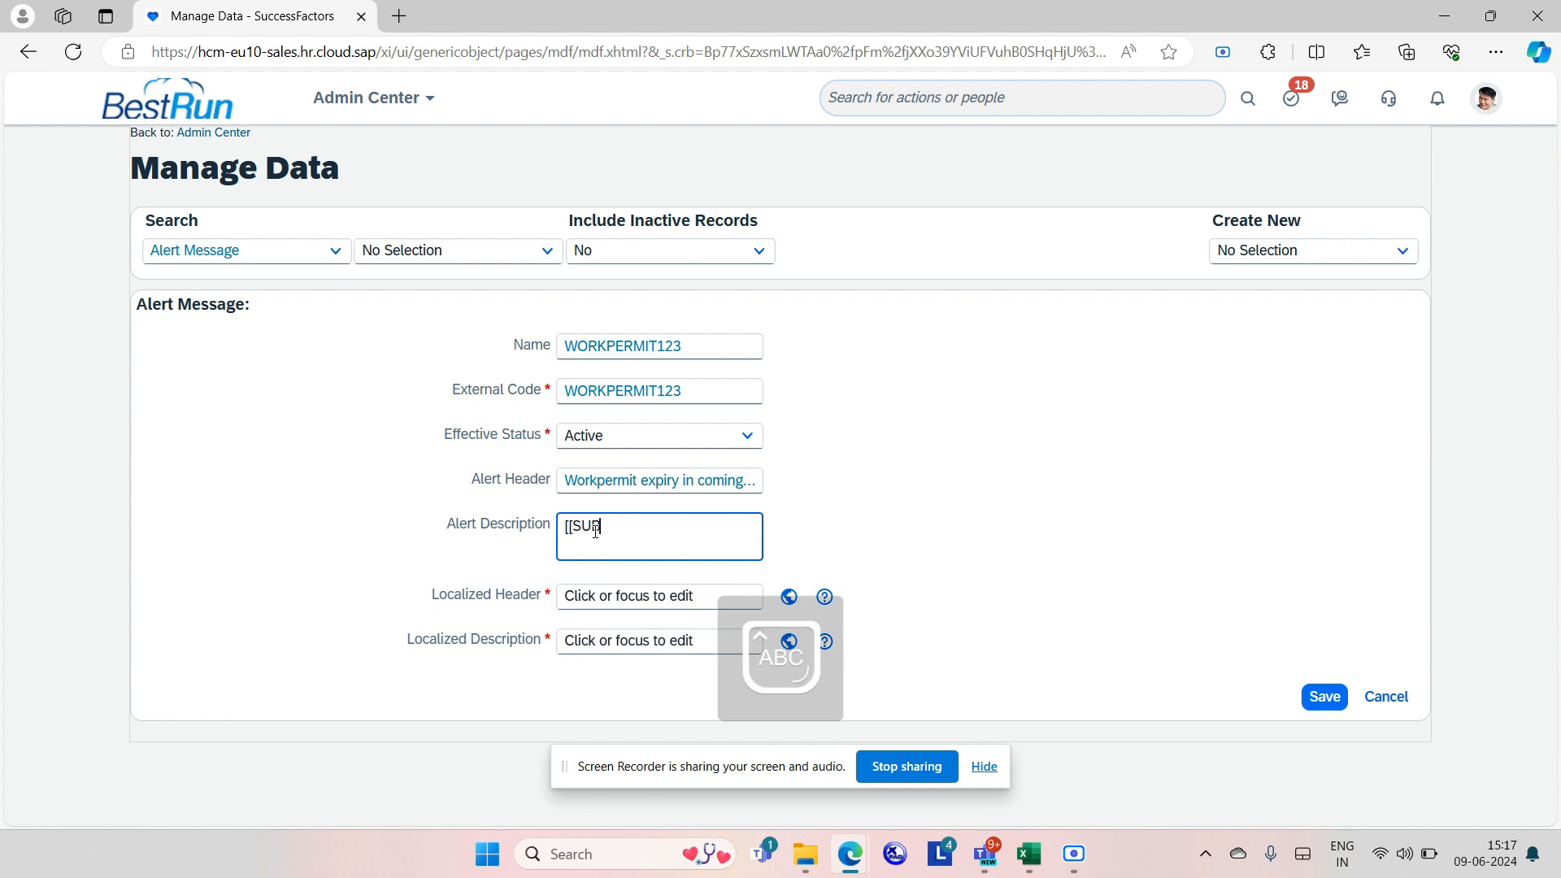
{"action": "type", "text": "JECT_"}
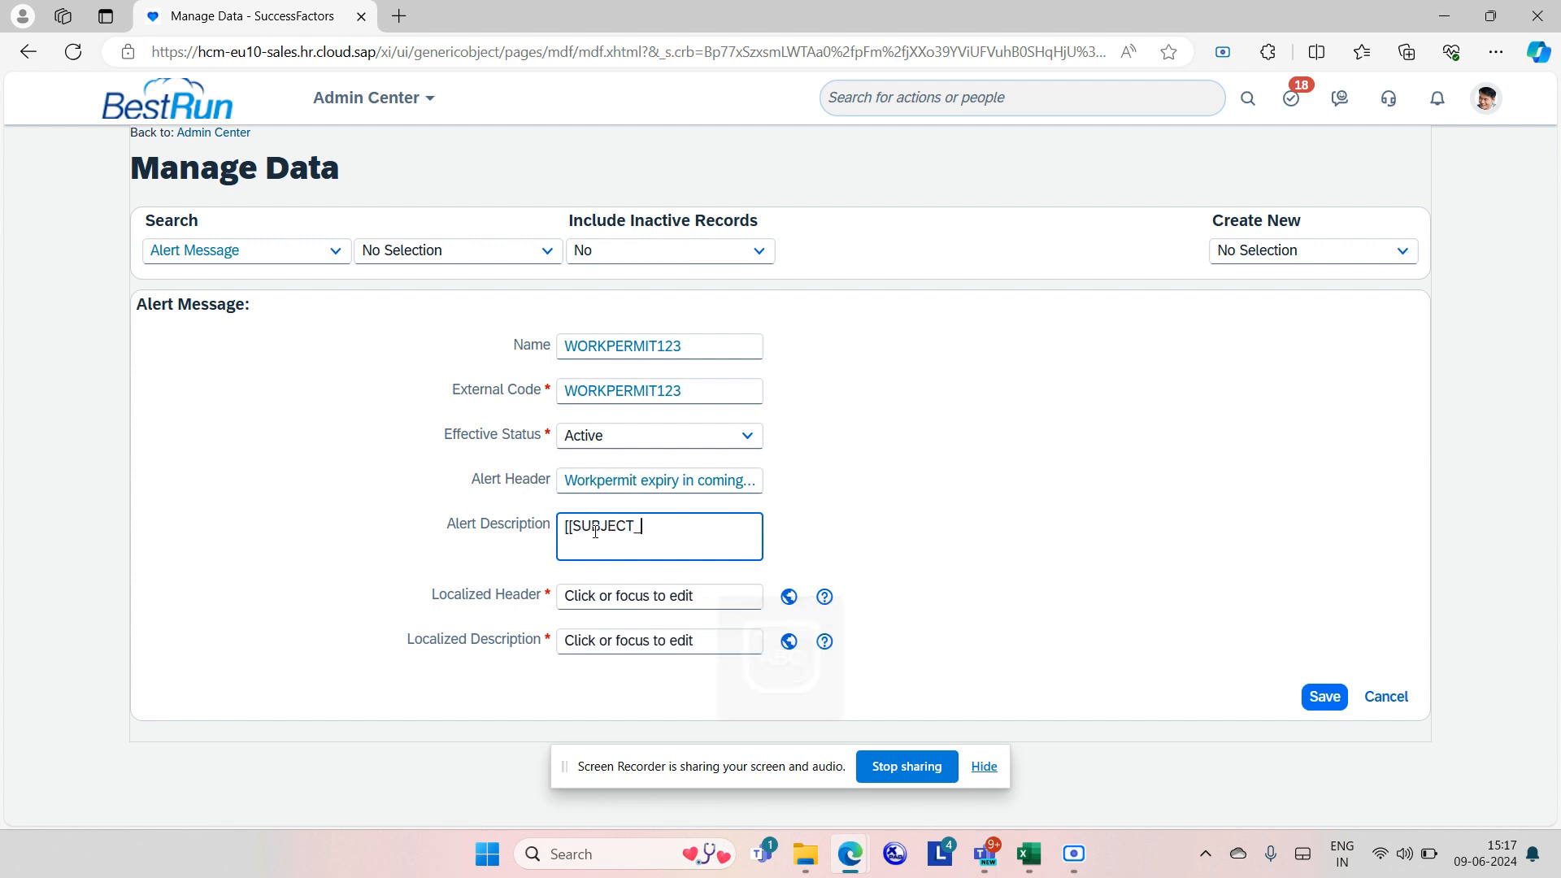
{"action": "type", "text": "USER]]"}
{"action": "key", "text": "Caps_Lock"}
{"action": "type", "text": "work"}
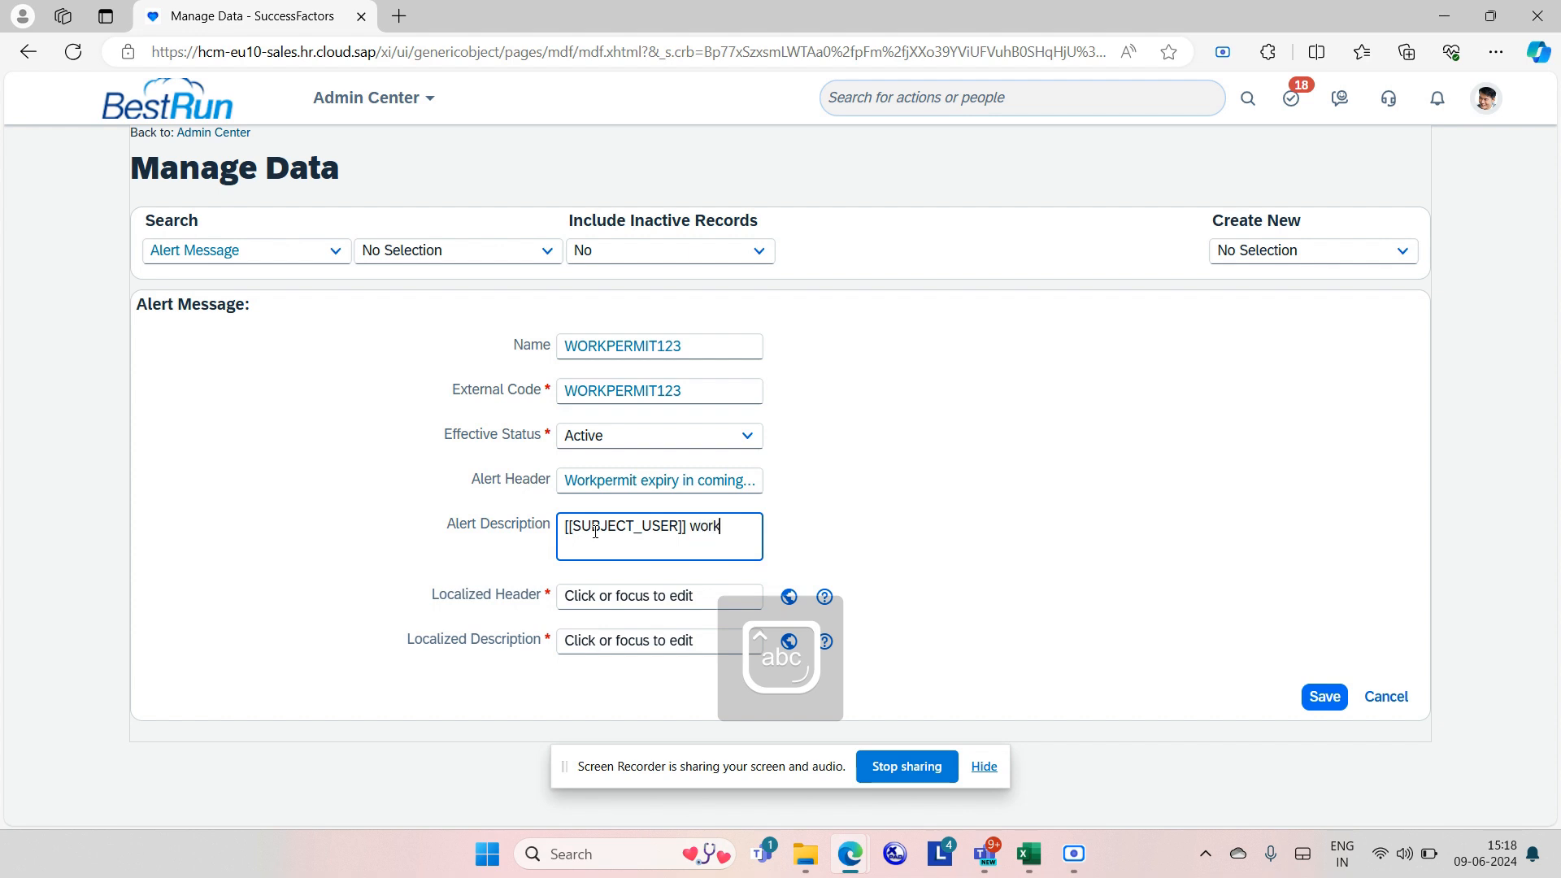
{"action": "type", "text": "permit "}
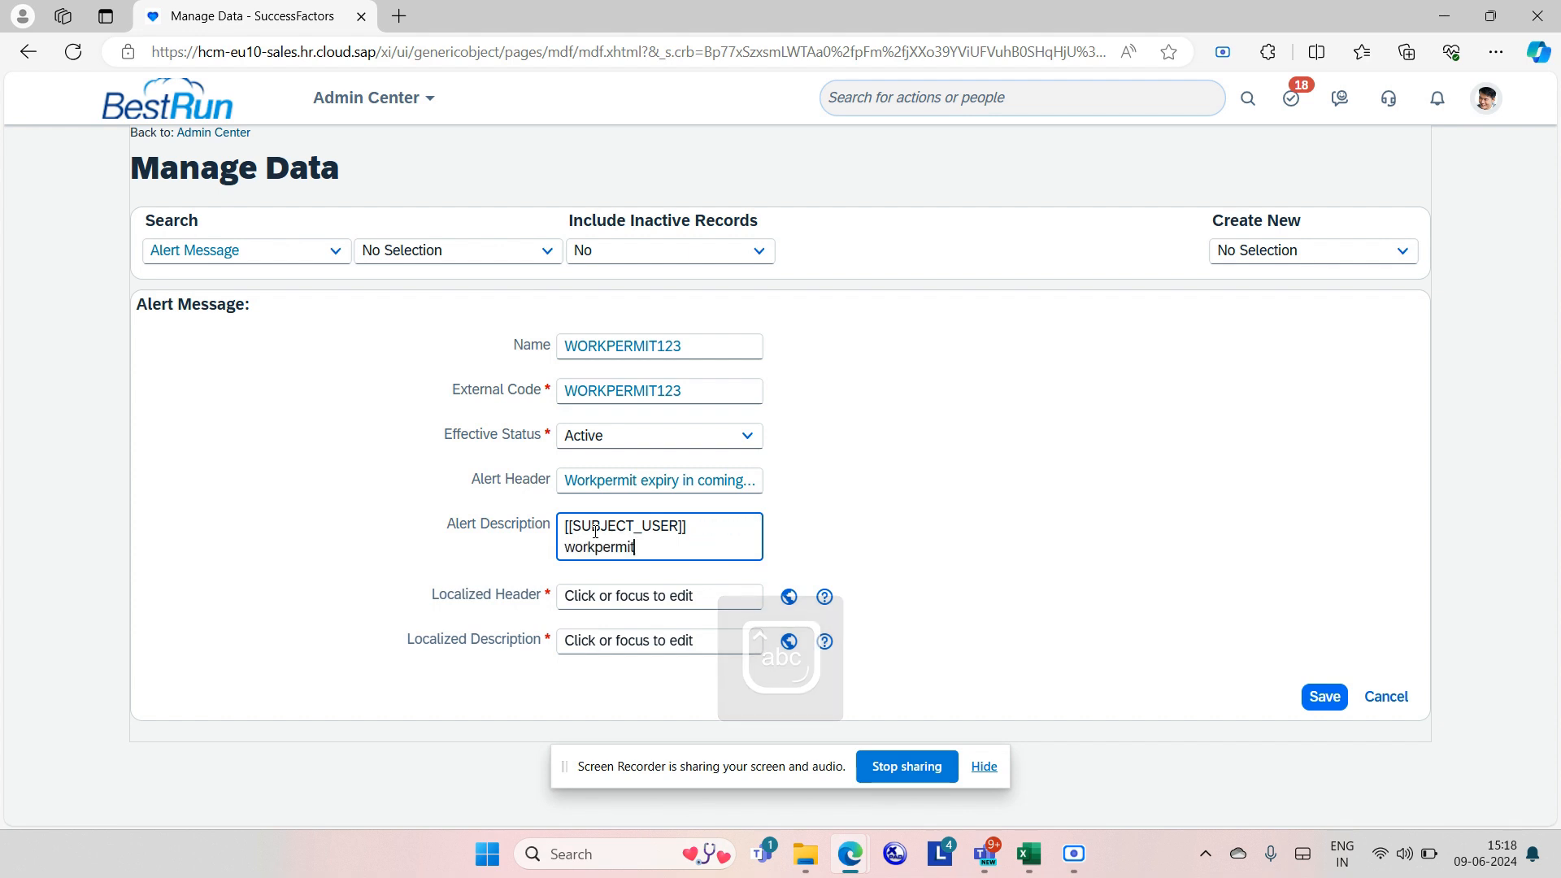
{"action": "type", "text": "is endin"}
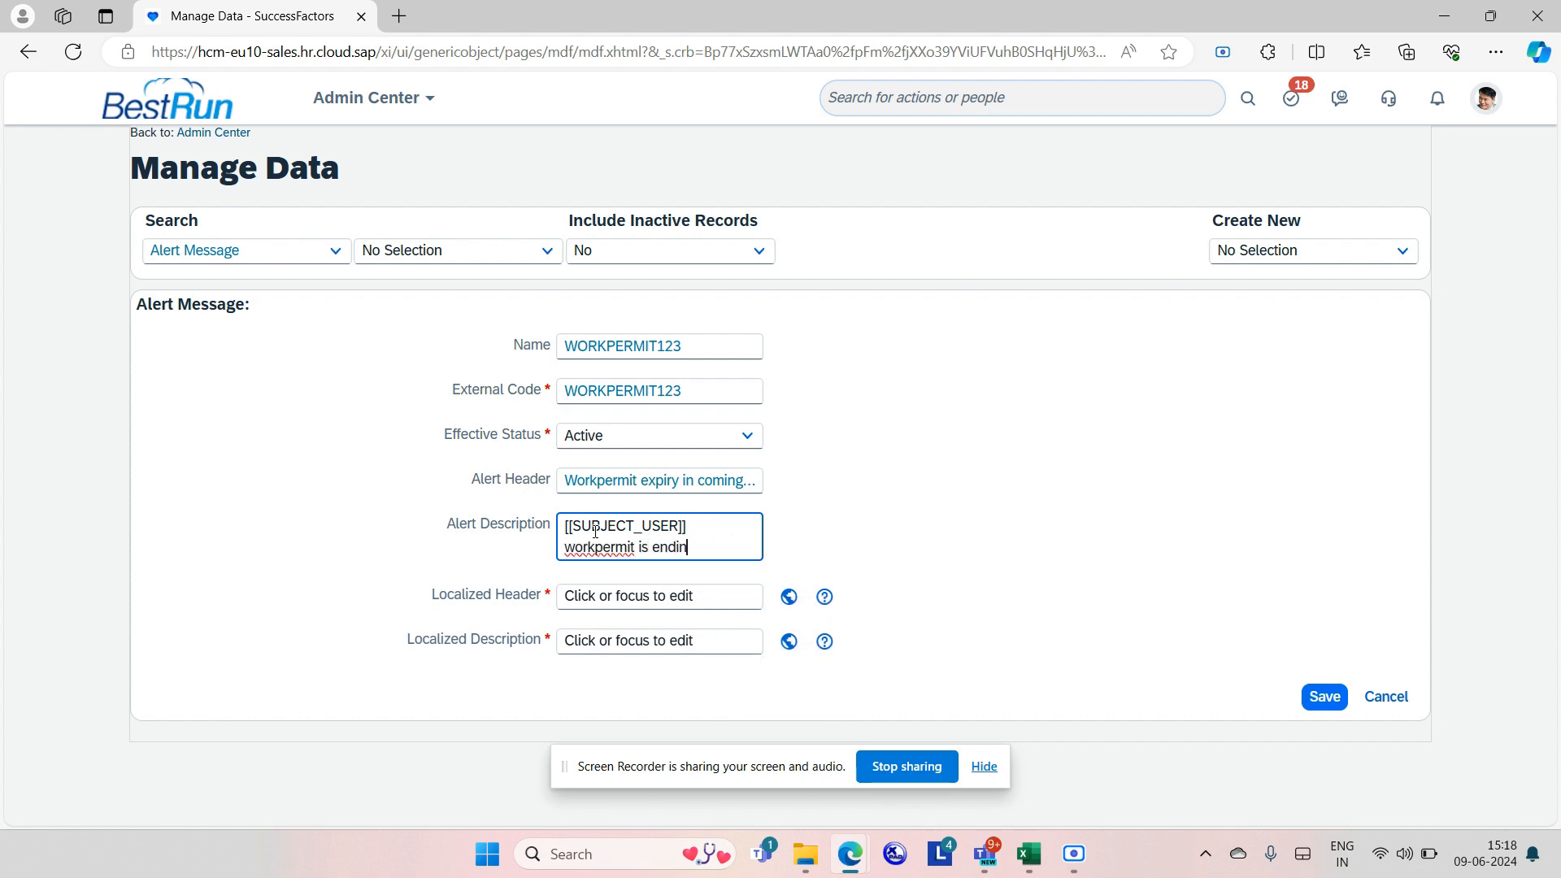
{"action": "type", "text": "g in two days"}
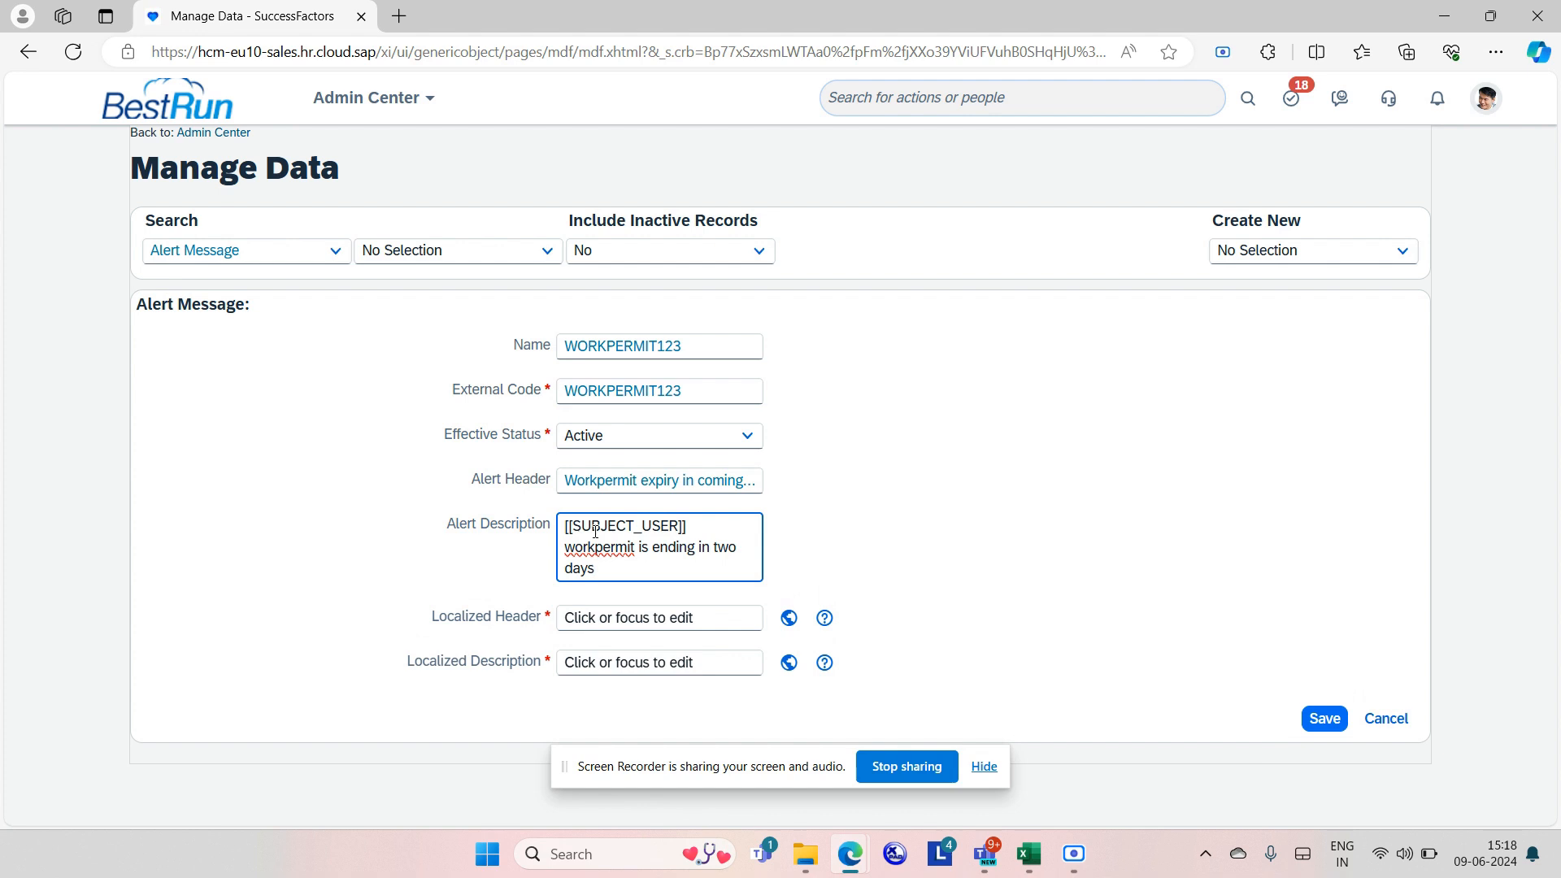
{"action": "left_click", "coordinate": [970, 563]}
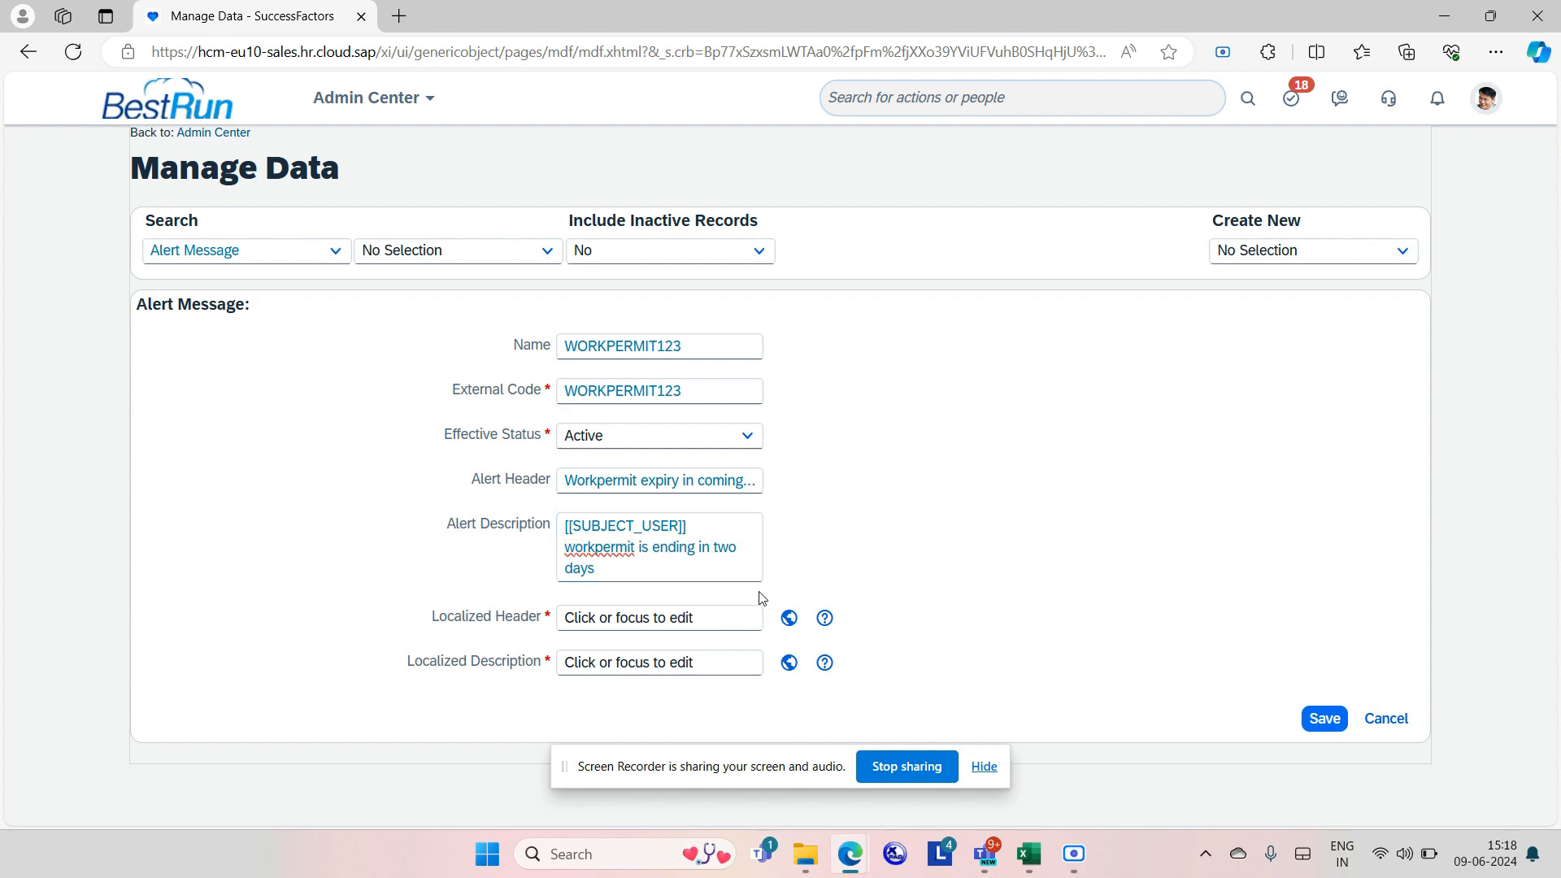
Copy the header and description into Localized Header and Localized Description, then save.
{"action": "left_click", "coordinate": [614, 620]}
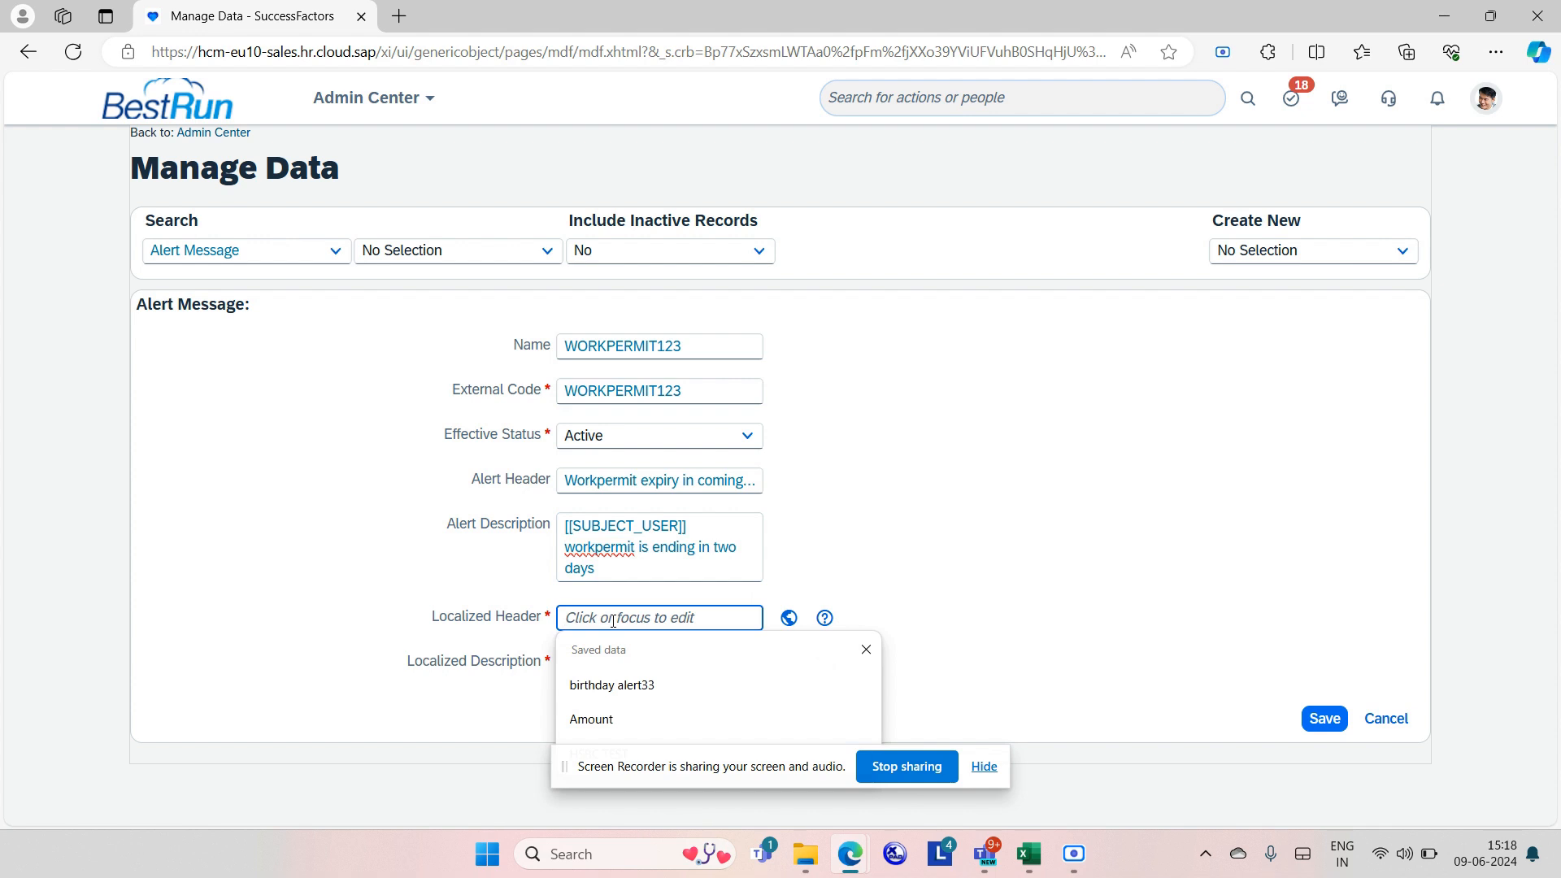
{"action": "left_click", "coordinate": [566, 480]}
{"action": "left_click_drag", "start_coordinate": [566, 480], "coordinate": [888, 475]}
{"action": "key", "text": "ctrl+c"}
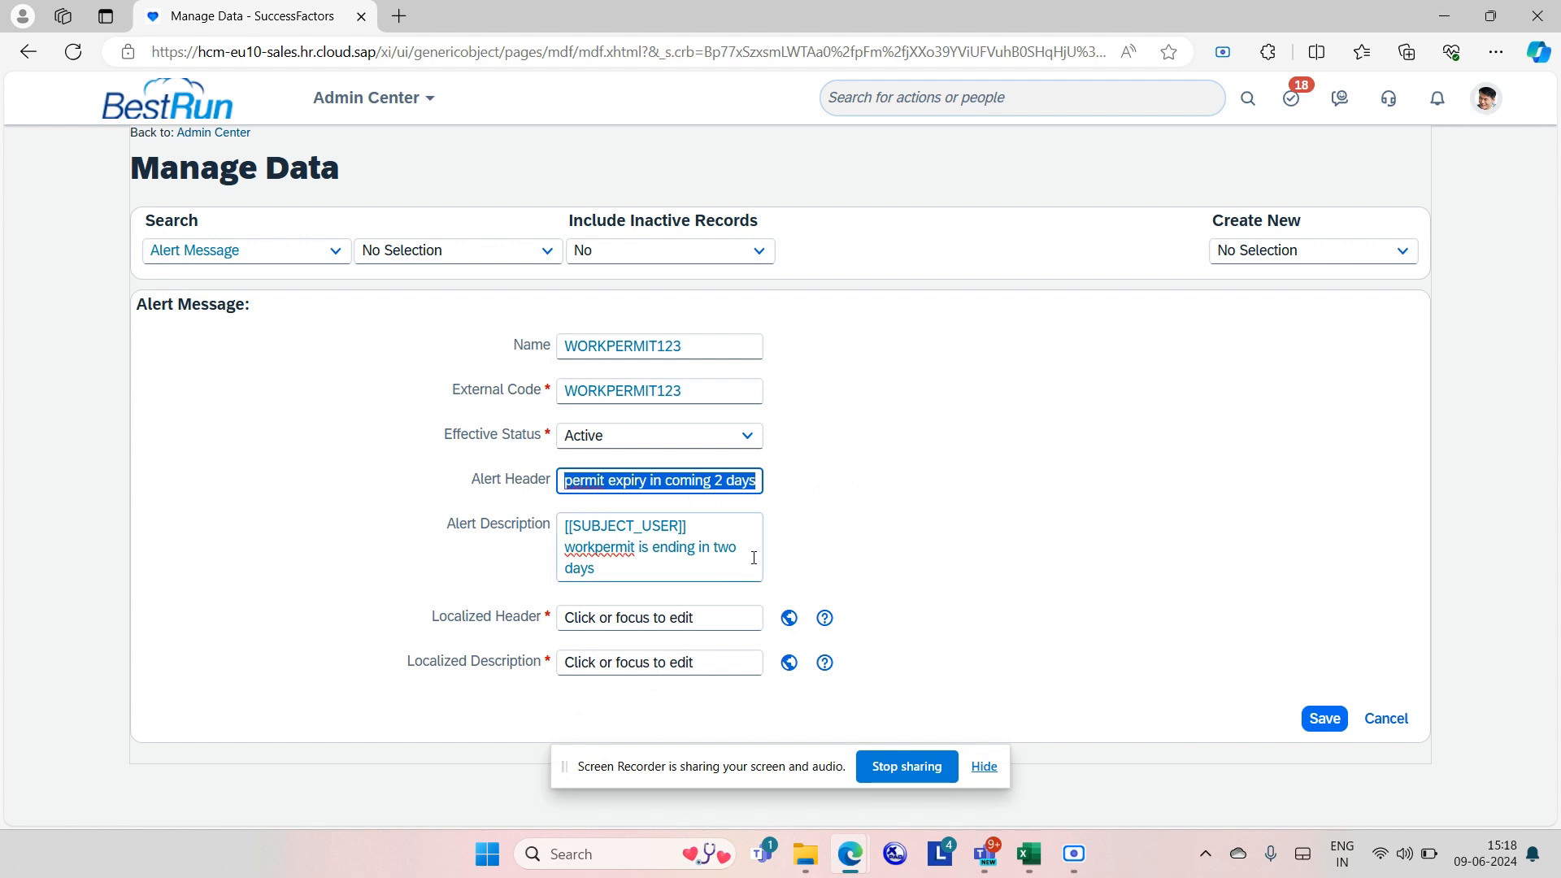
{"action": "left_click", "coordinate": [688, 618]}
{"action": "key", "text": "ctrl+v"}
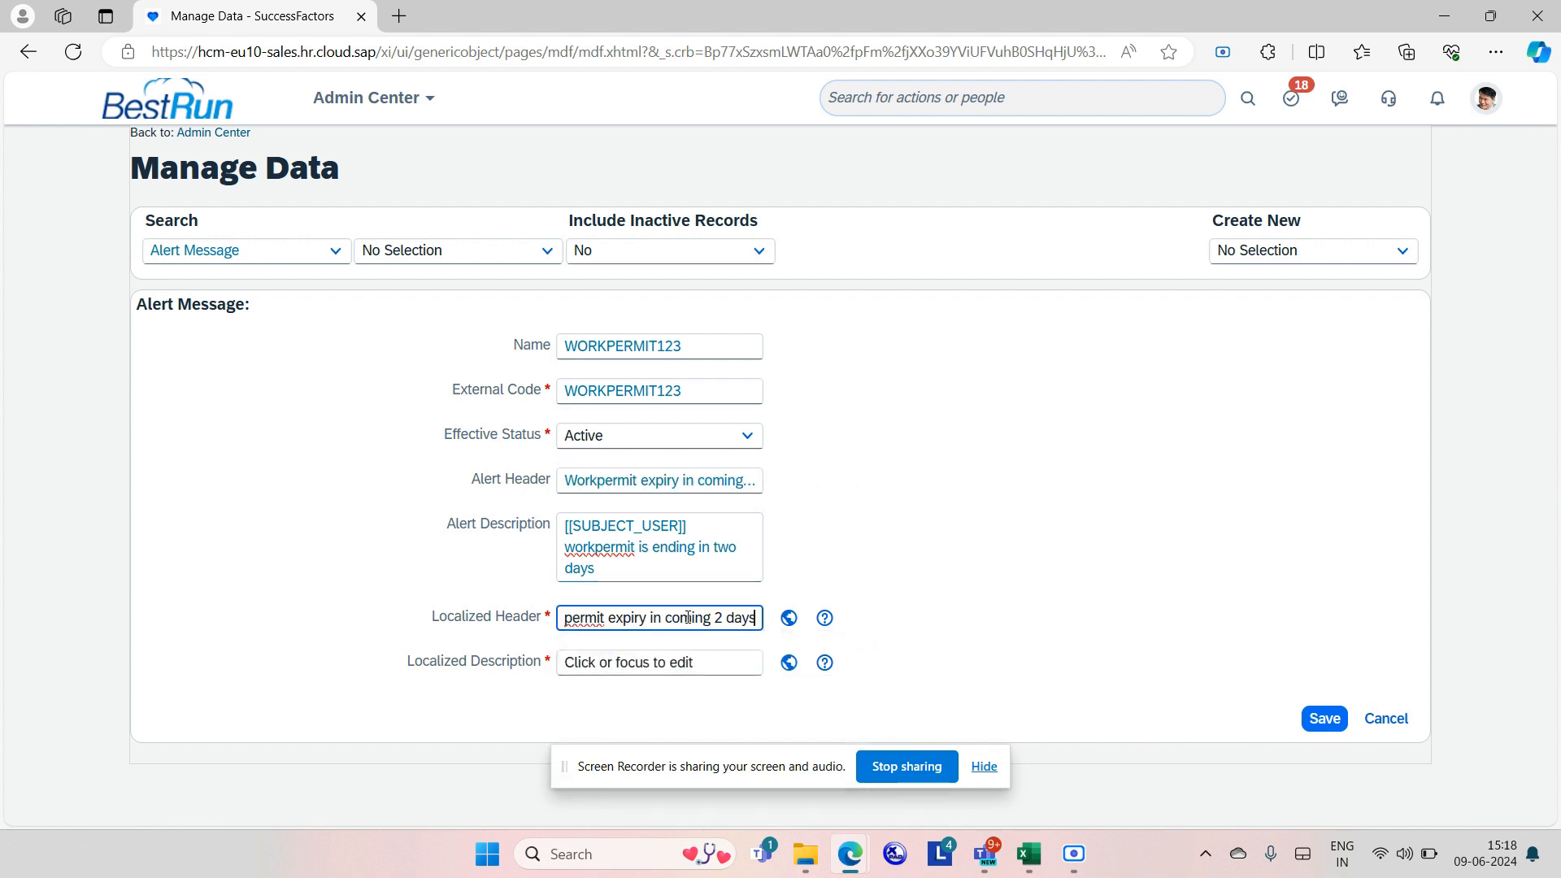
{"action": "left_click_drag", "start_coordinate": [560, 524], "coordinate": [678, 581]}
{"action": "key", "text": "ctrl+c"}
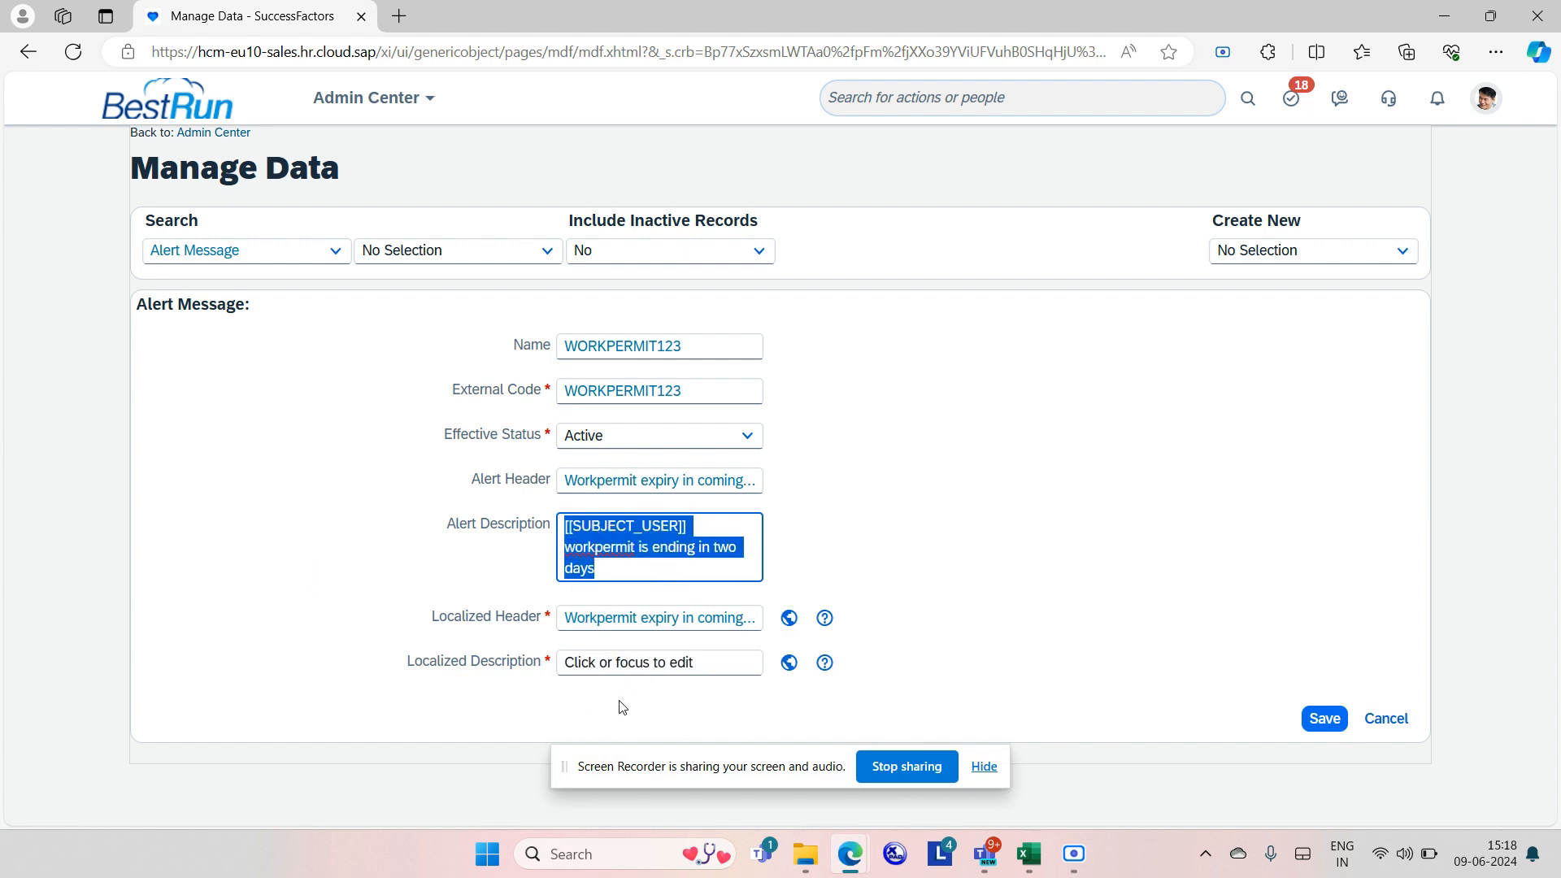
{"action": "left_click", "coordinate": [606, 669]}
{"action": "key", "text": "ctrl+v"}
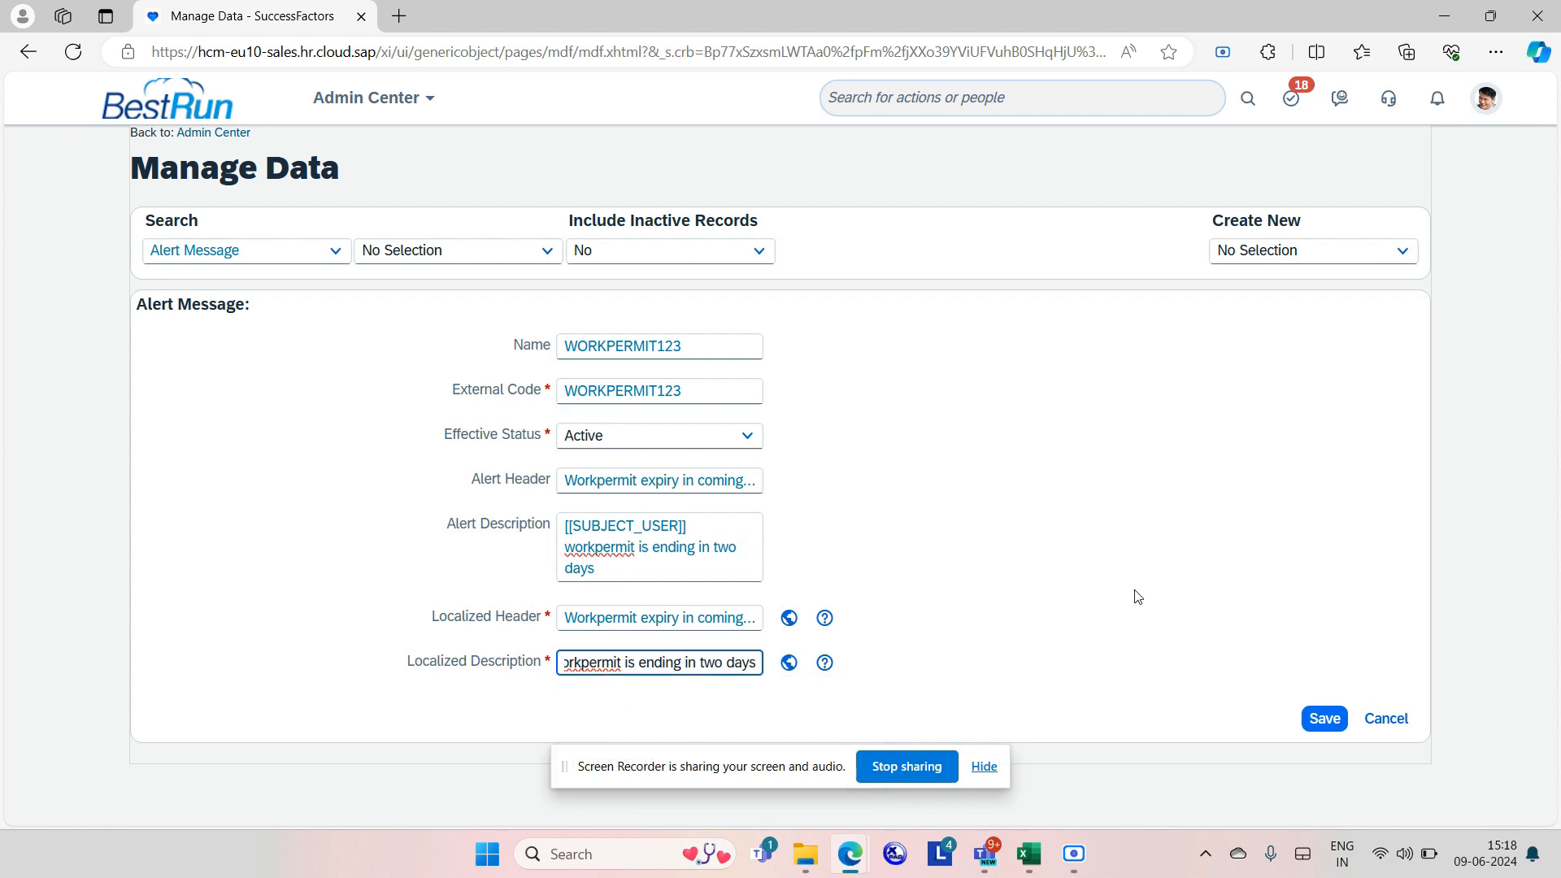
{"action": "left_click", "coordinate": [1319, 720]}
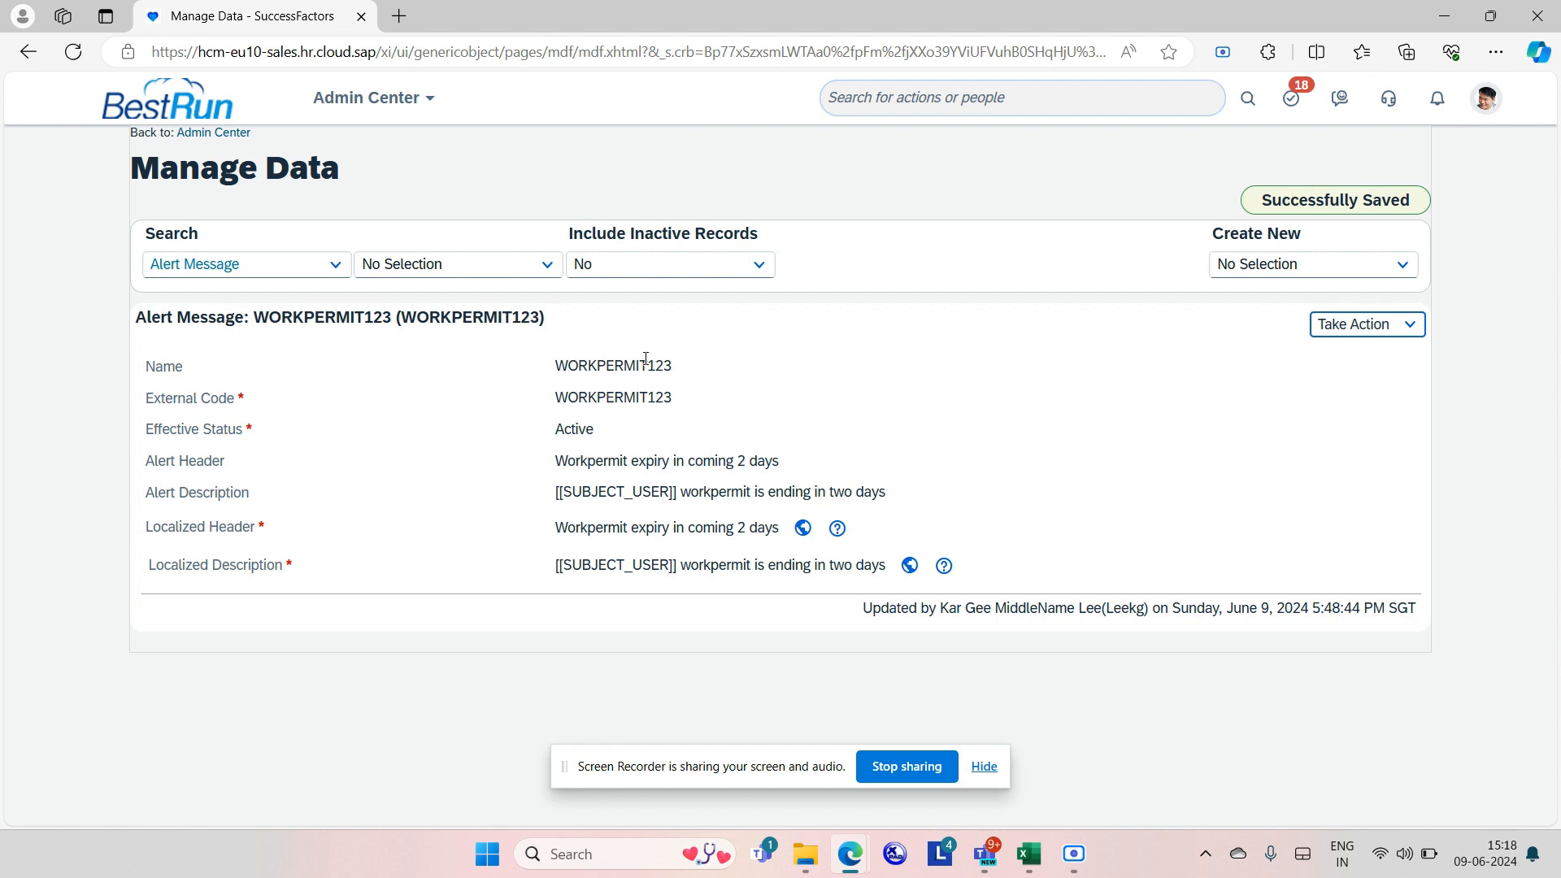
Open Manage Organization, Pay and Job Structures and start a new Workflow record.
{"action": "left_click", "coordinate": [877, 99]}
{"action": "type", "text": "manage org pay"}
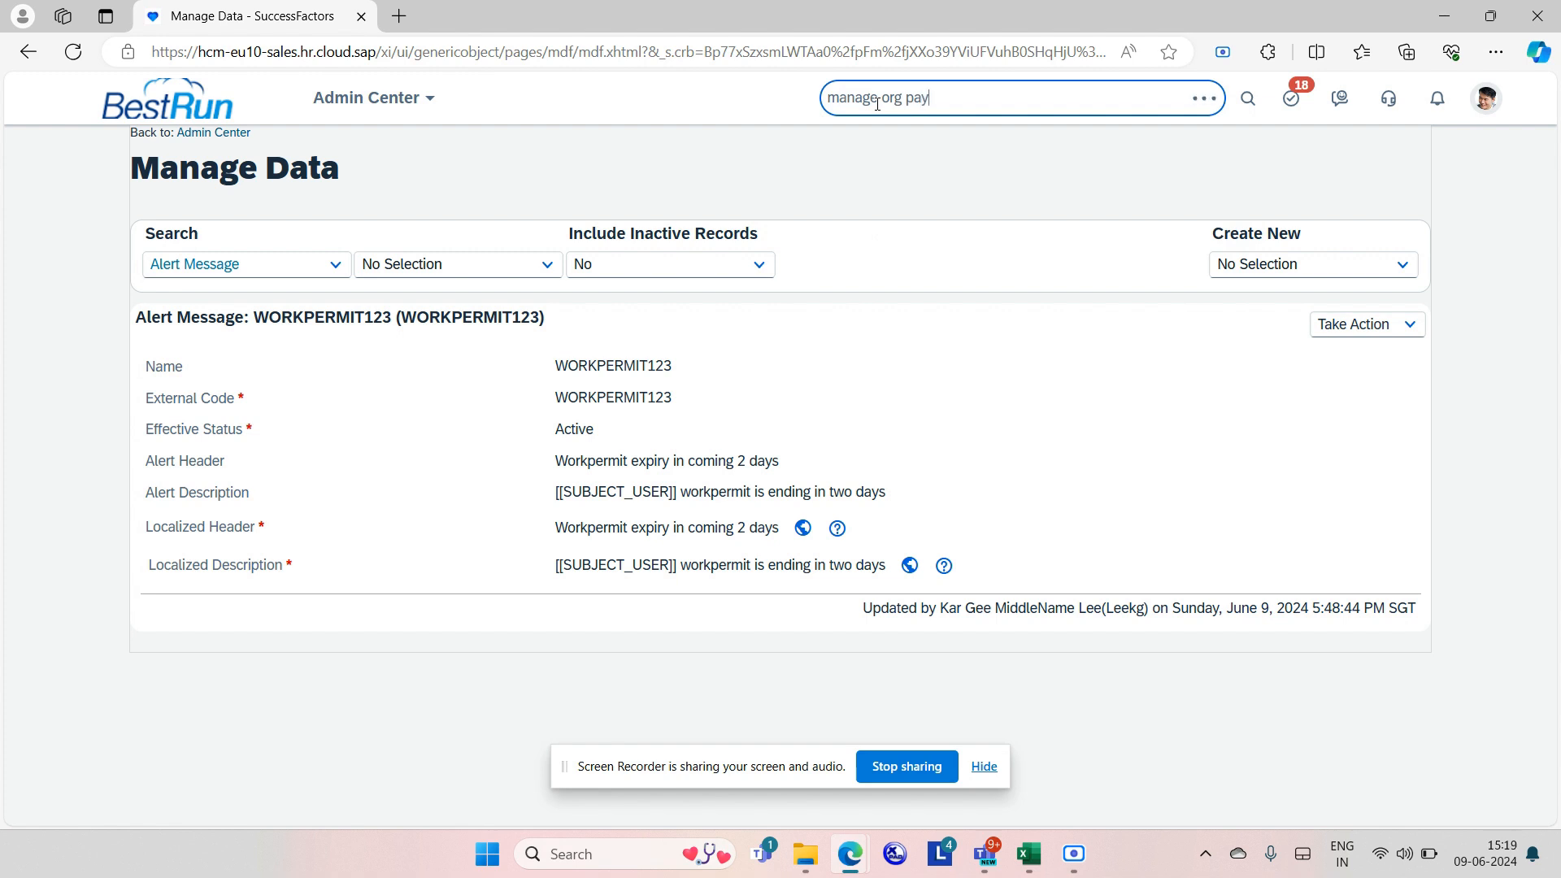
{"action": "left_click", "coordinate": [944, 135]}
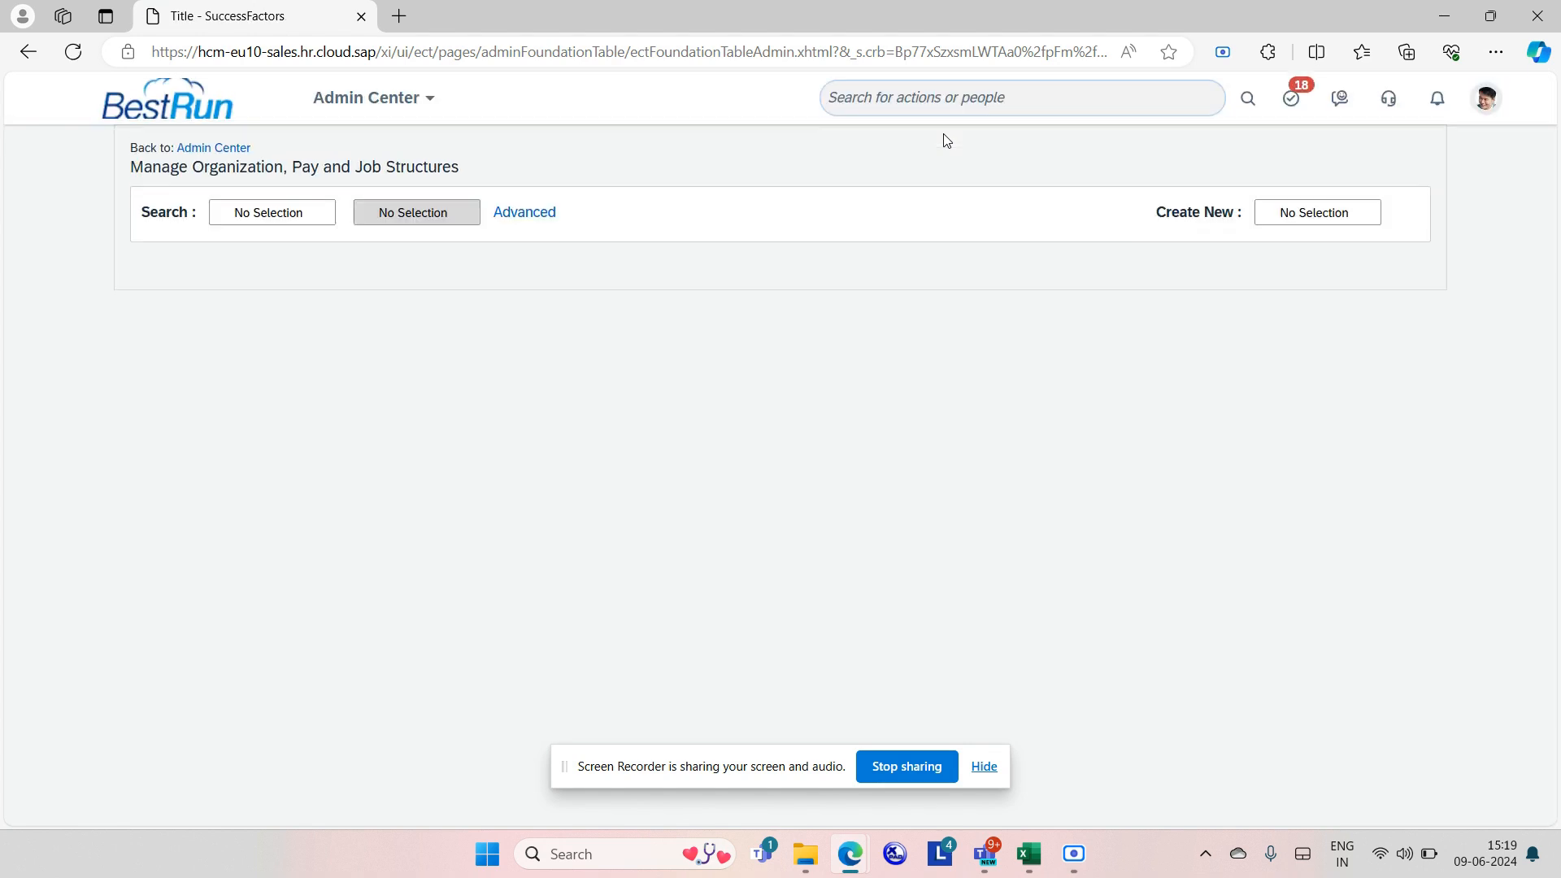
{"action": "left_click", "coordinate": [1327, 212]}
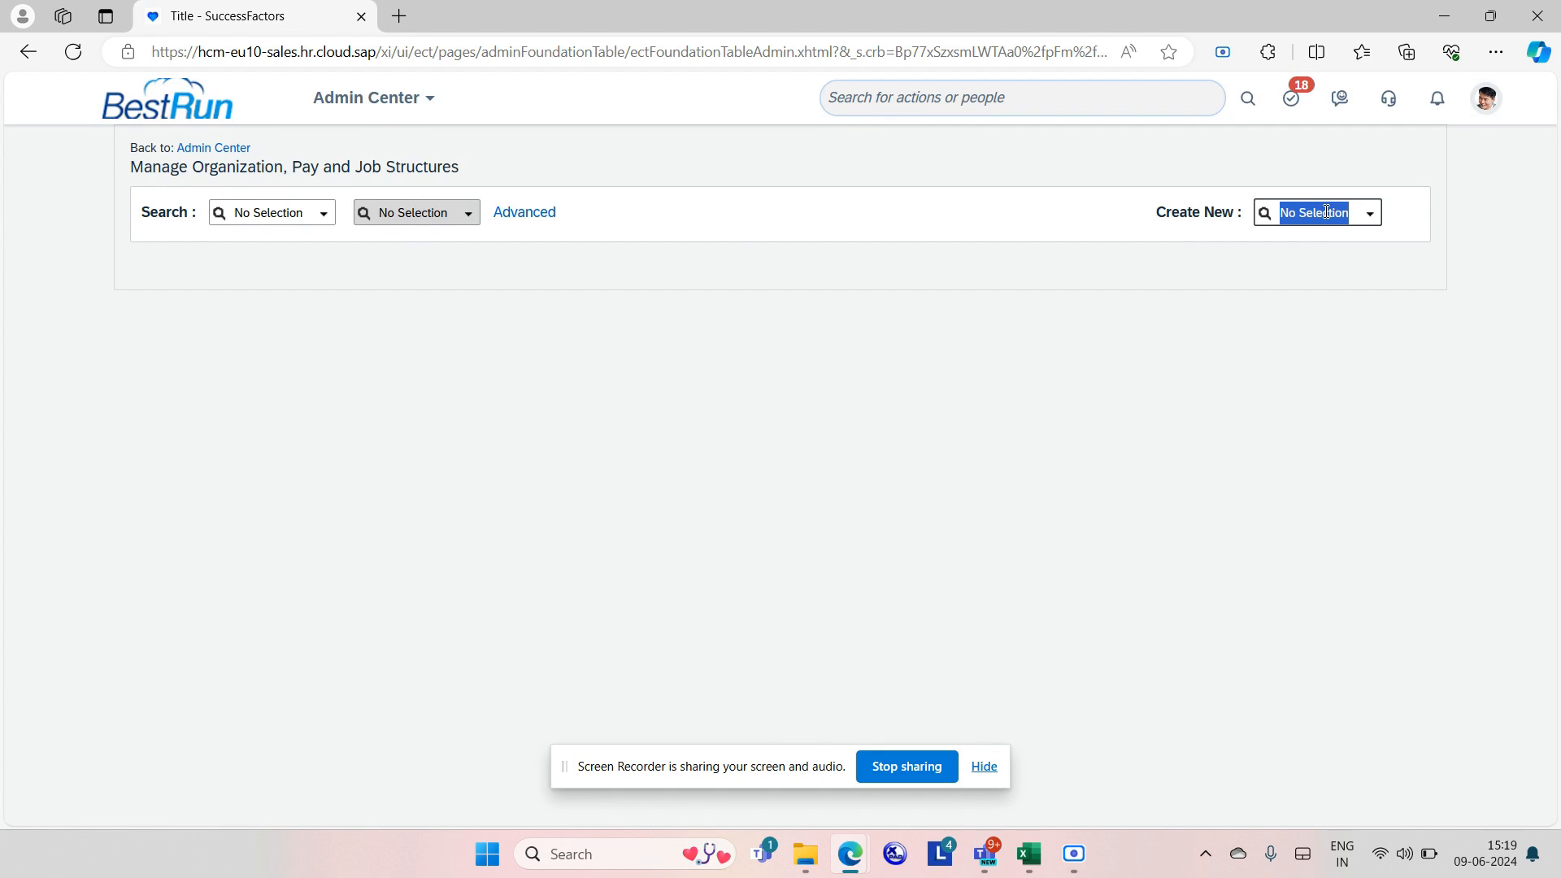
{"action": "type", "text": "workflow"}
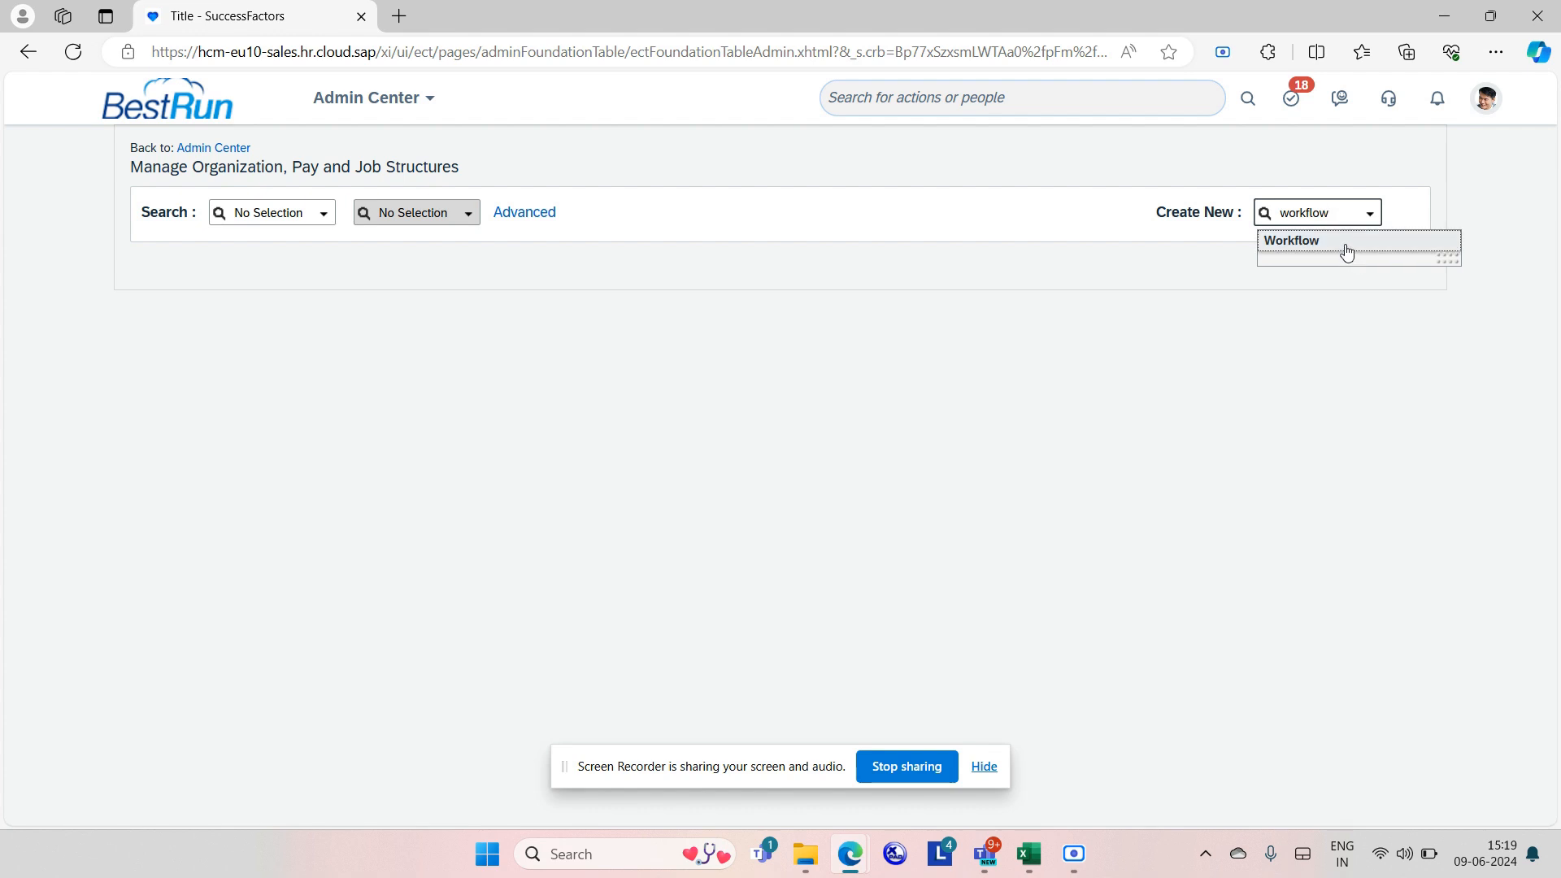
{"action": "left_click", "coordinate": [1342, 241]}
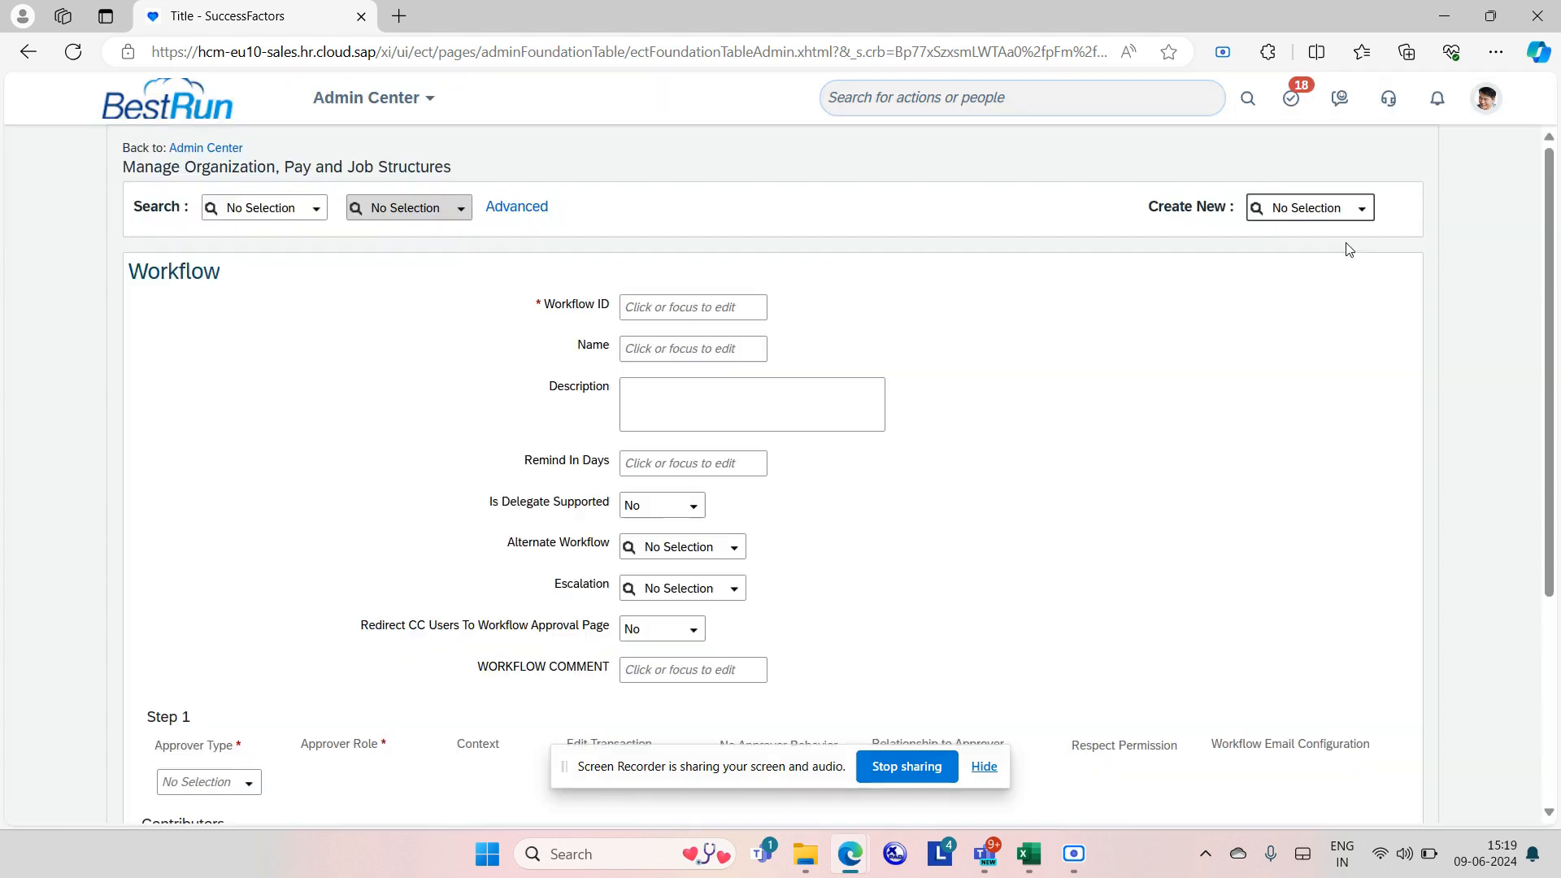
Enter workpermit123 as both the Workflow ID and the workflow Name.
{"action": "left_click", "coordinate": [730, 305]}
{"action": "type", "text": "workpermit"}
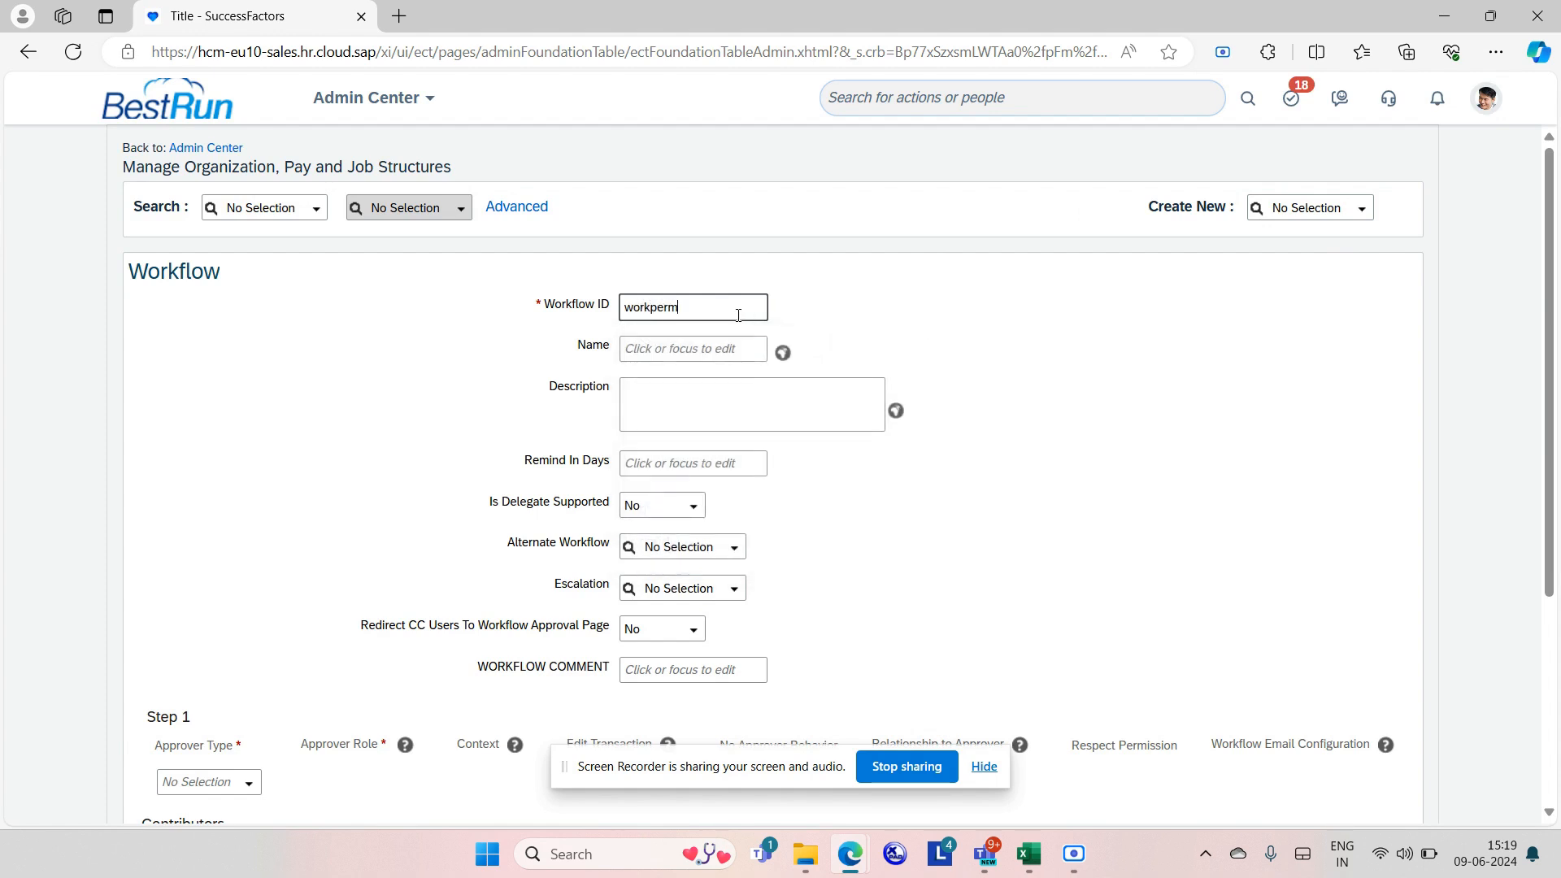
{"action": "type", "text": "3"}
{"action": "left_click_drag", "start_coordinate": [719, 303], "coordinate": [594, 305]}
{"action": "key", "text": "ctrl+c"}
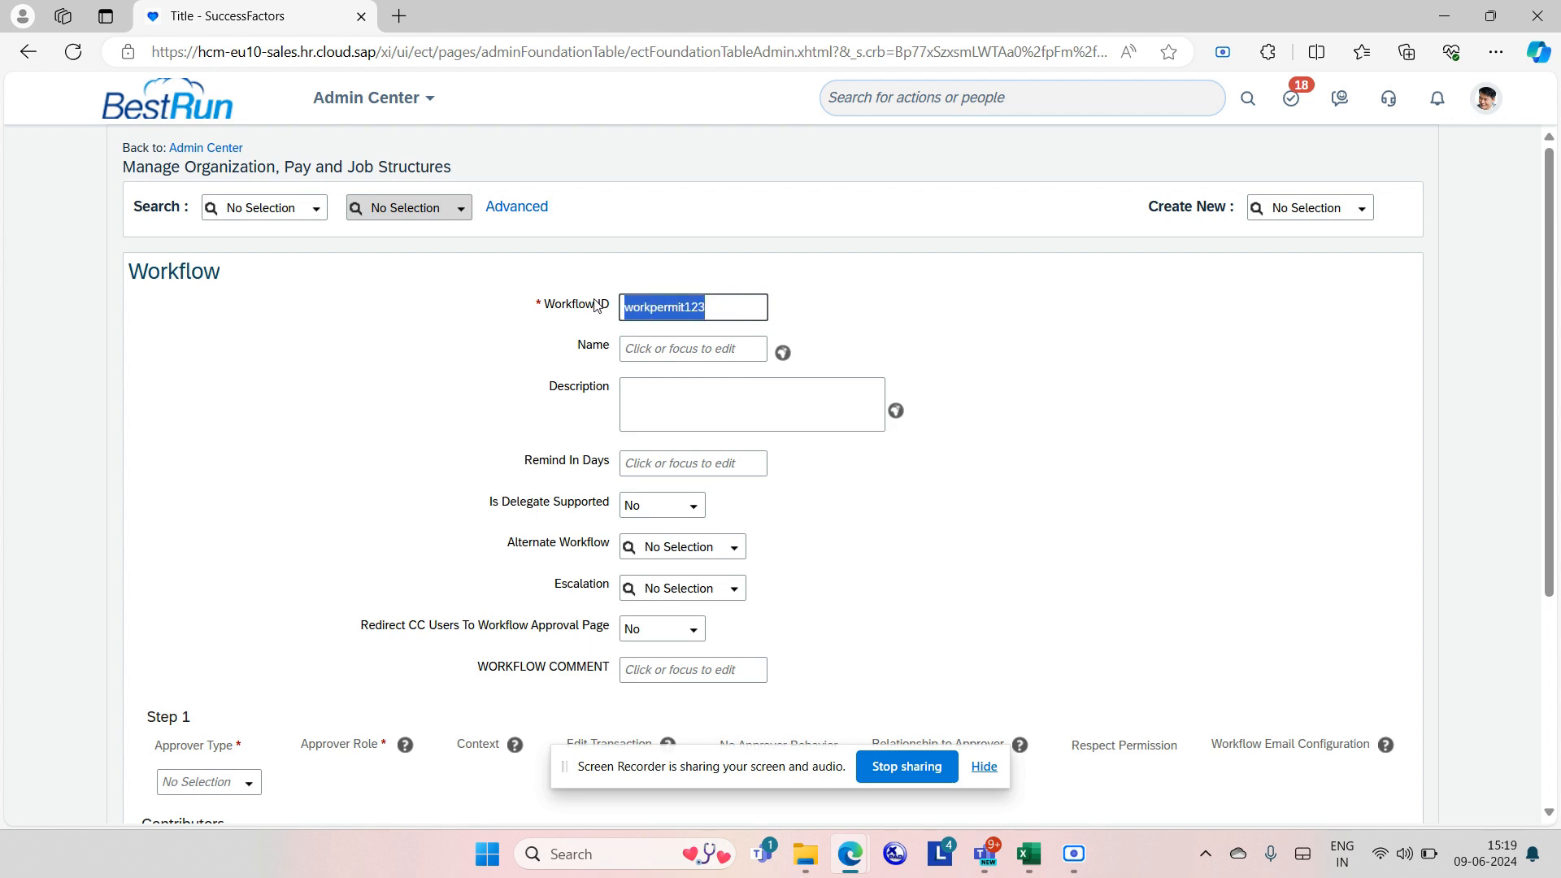
{"action": "left_click", "coordinate": [650, 347]}
{"action": "key", "text": "ctrl+v"}
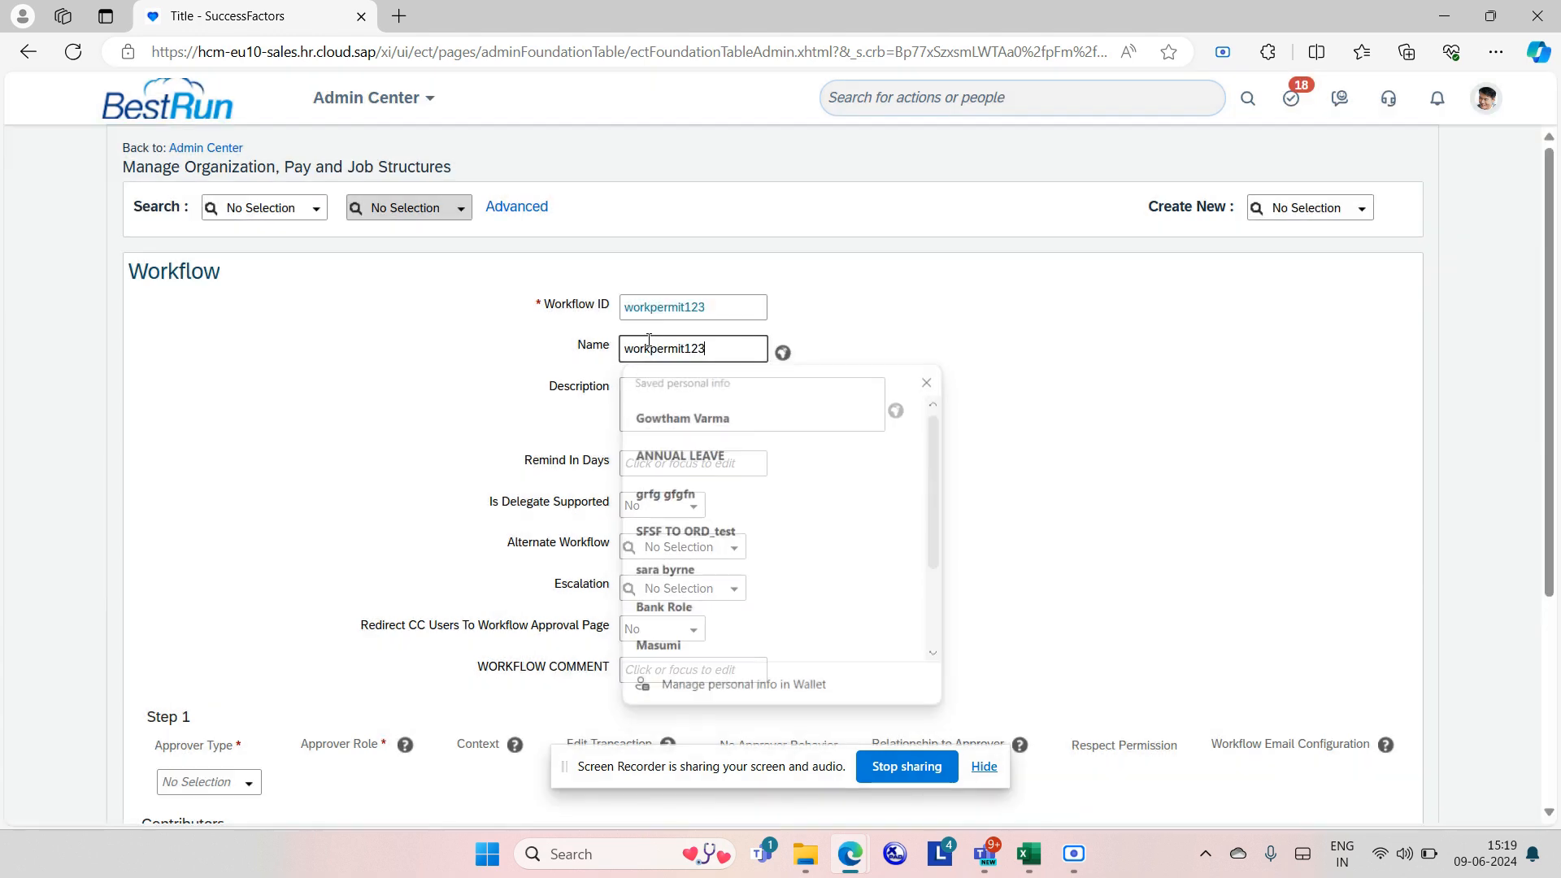
Add a Person CC role set to the matching employee.
{"action": "scroll", "coordinate": [816, 599], "scroll_direction": "down", "scroll_amount": 1}
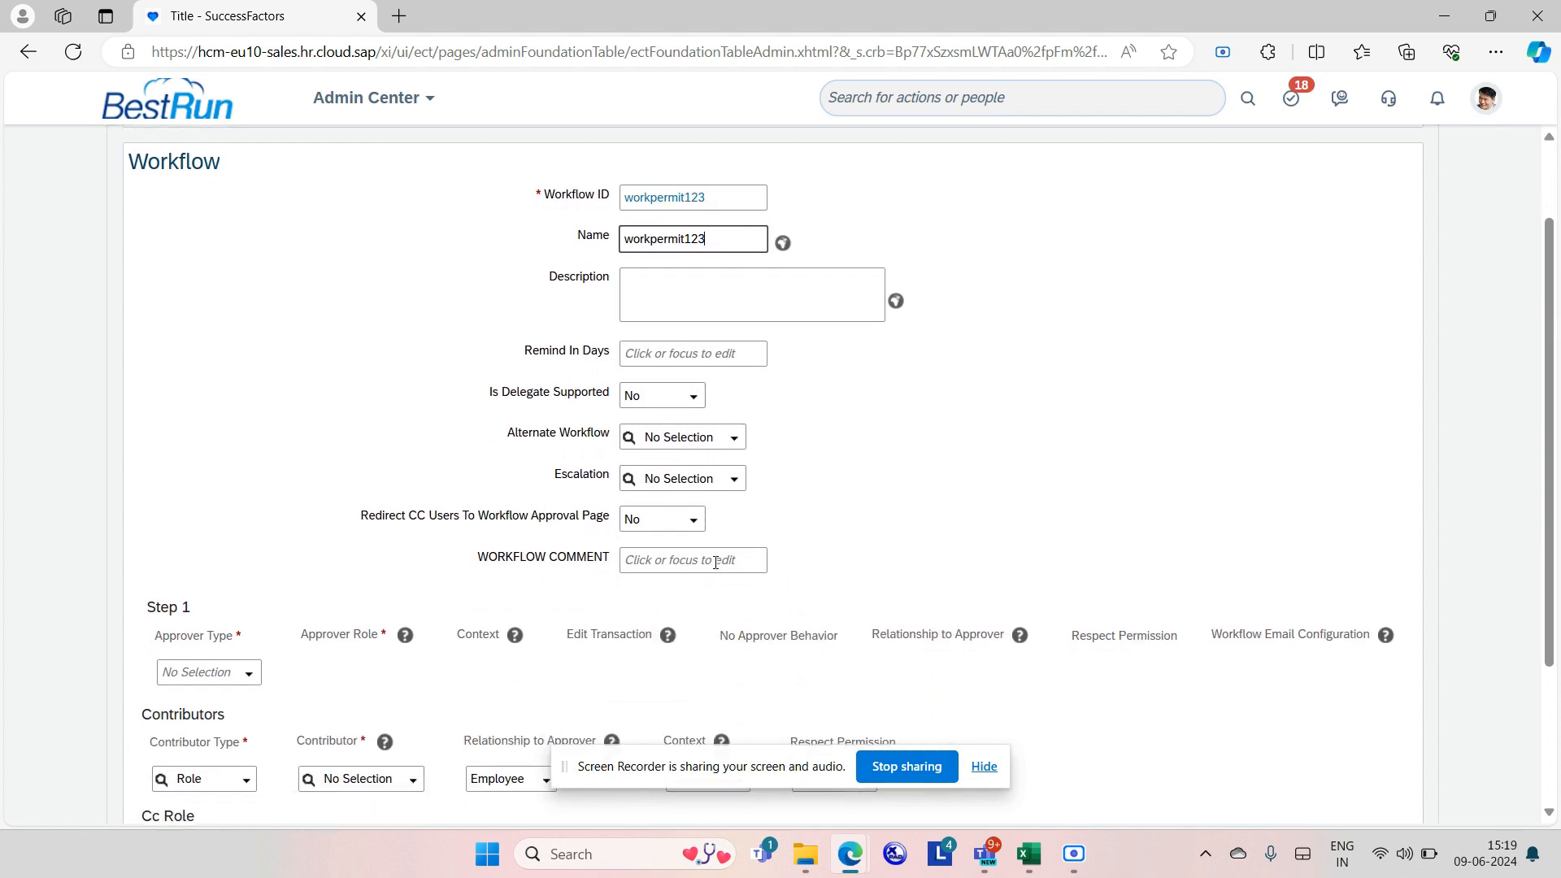
{"action": "scroll", "coordinate": [666, 575], "scroll_direction": "down", "scroll_amount": 2}
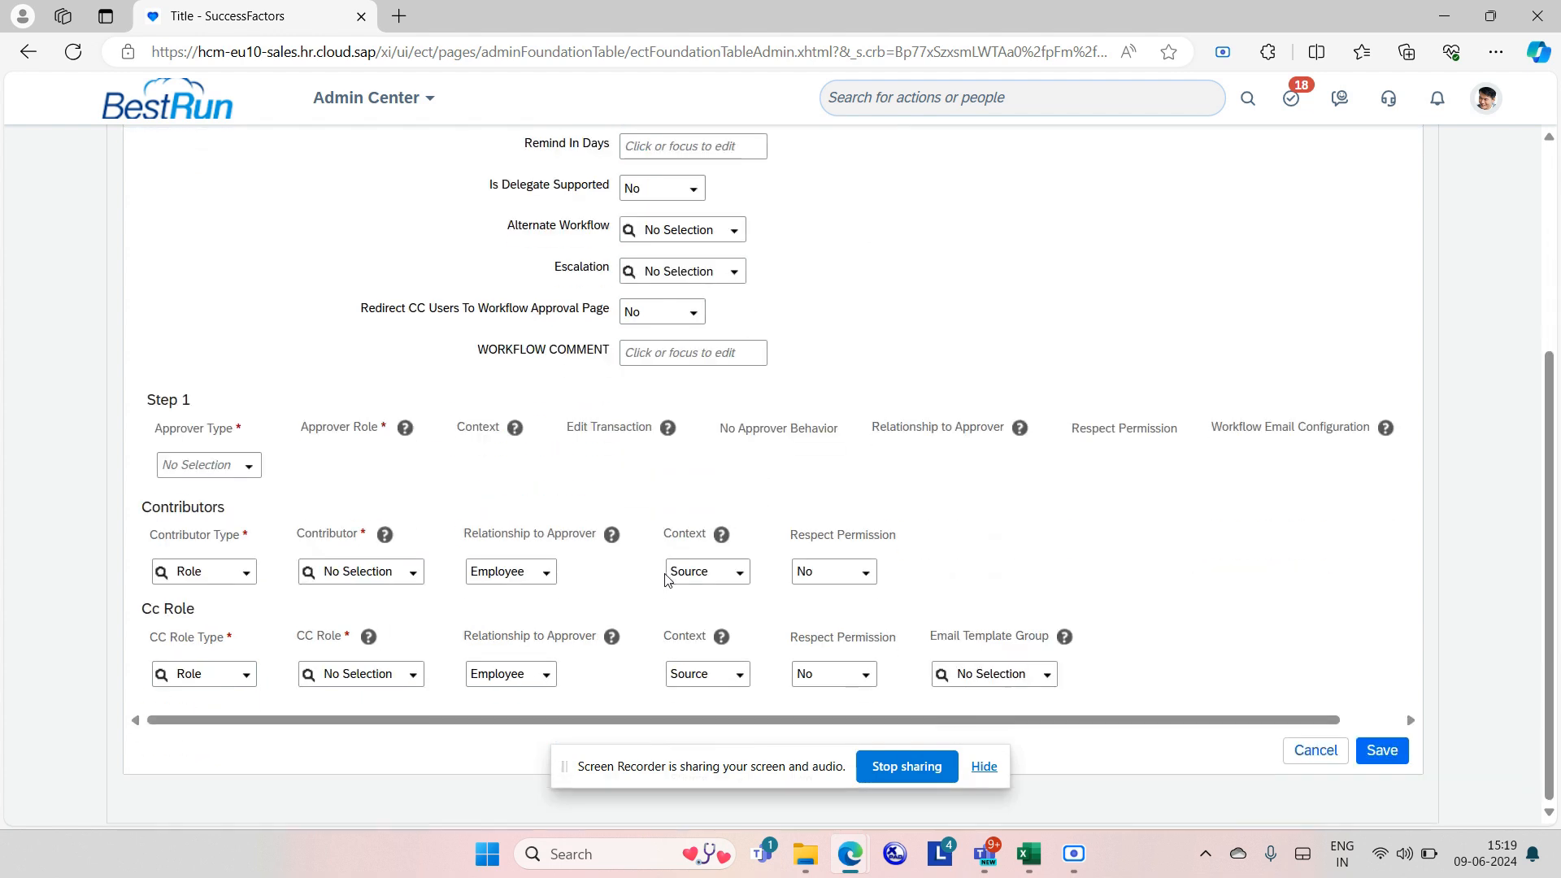
{"action": "left_click", "coordinate": [248, 677]}
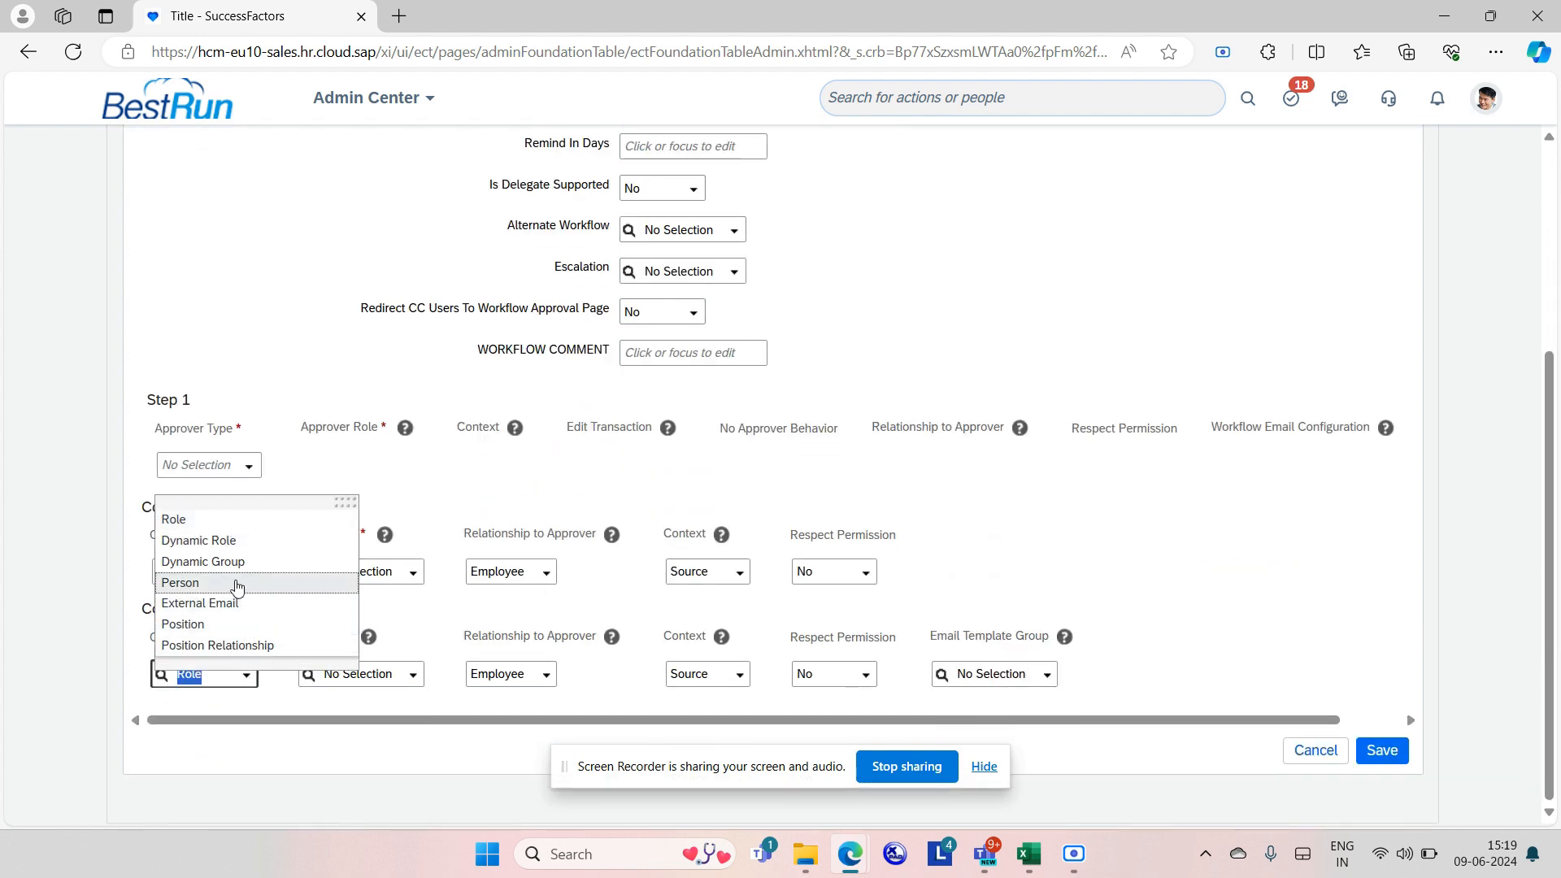
{"action": "left_click", "coordinate": [233, 583]}
{"action": "left_click", "coordinate": [349, 684]}
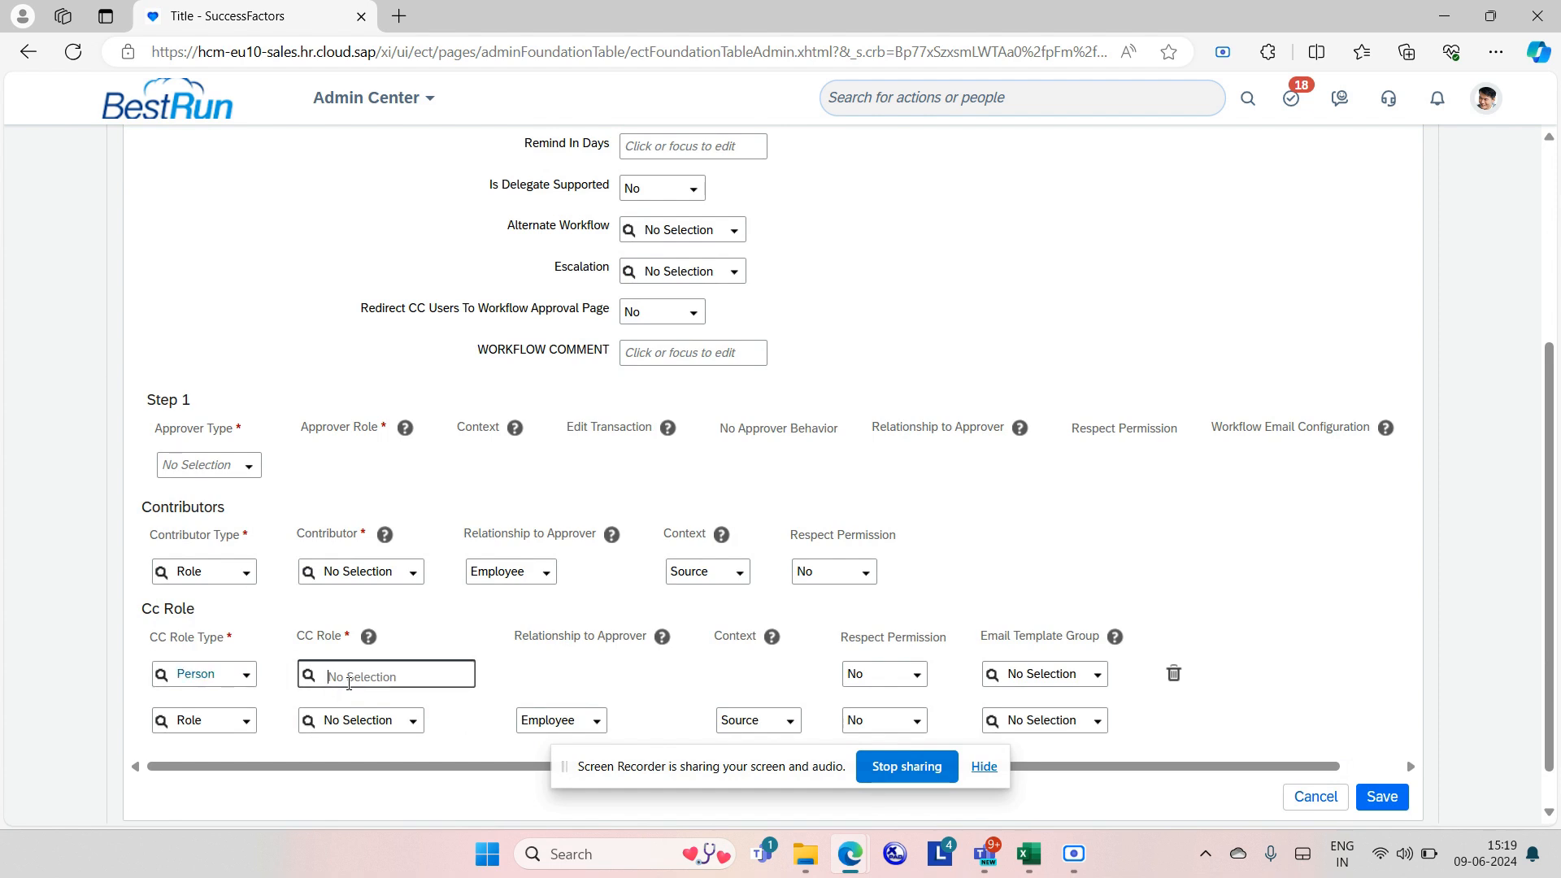
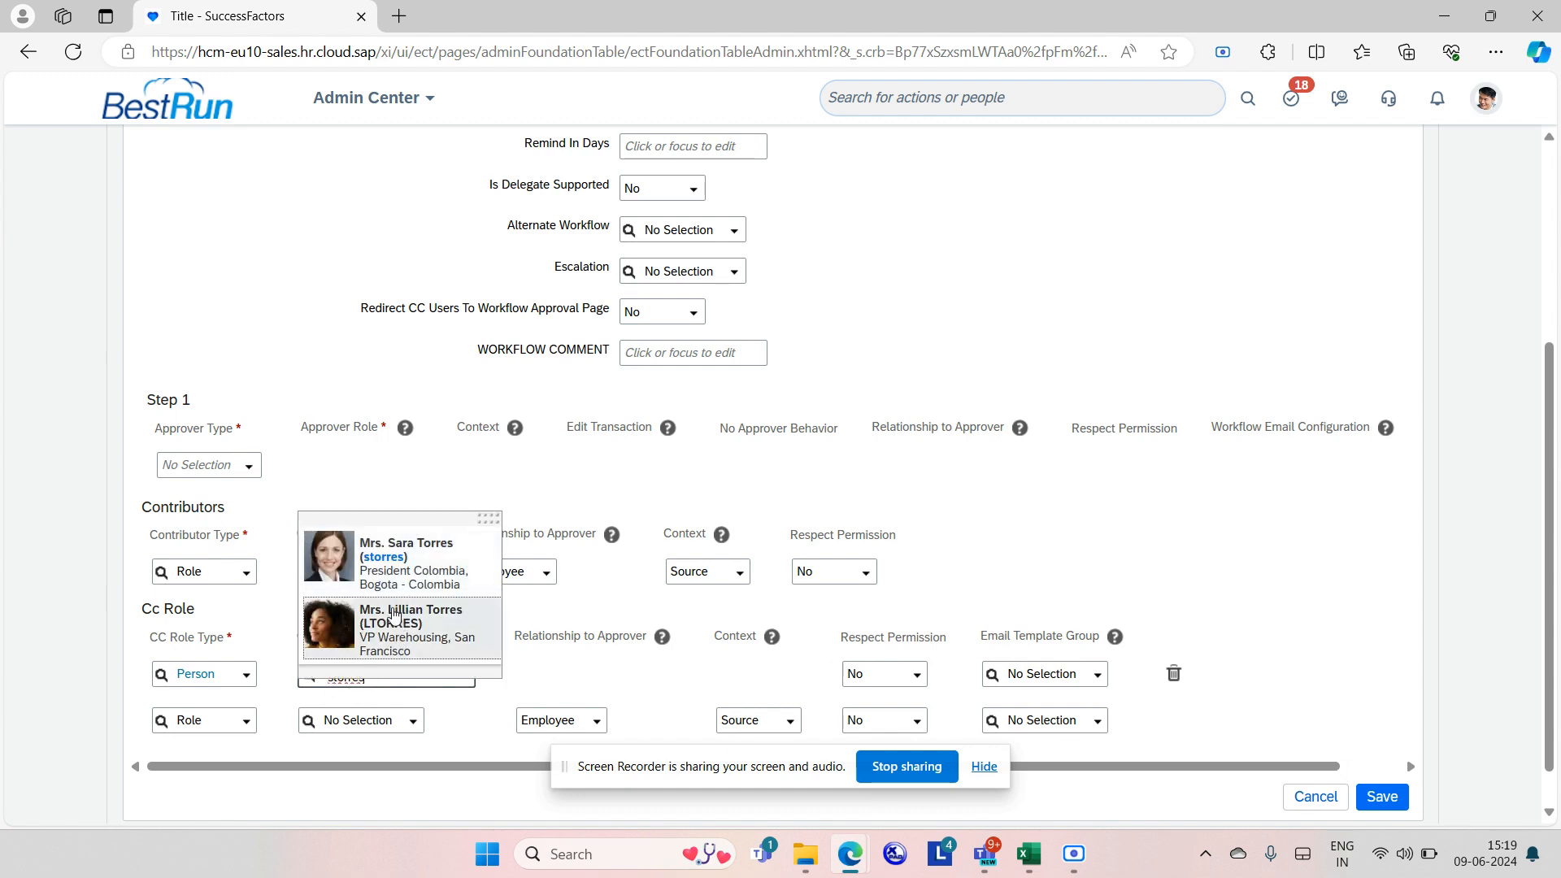
{"action": "left_click", "coordinate": [380, 578]}
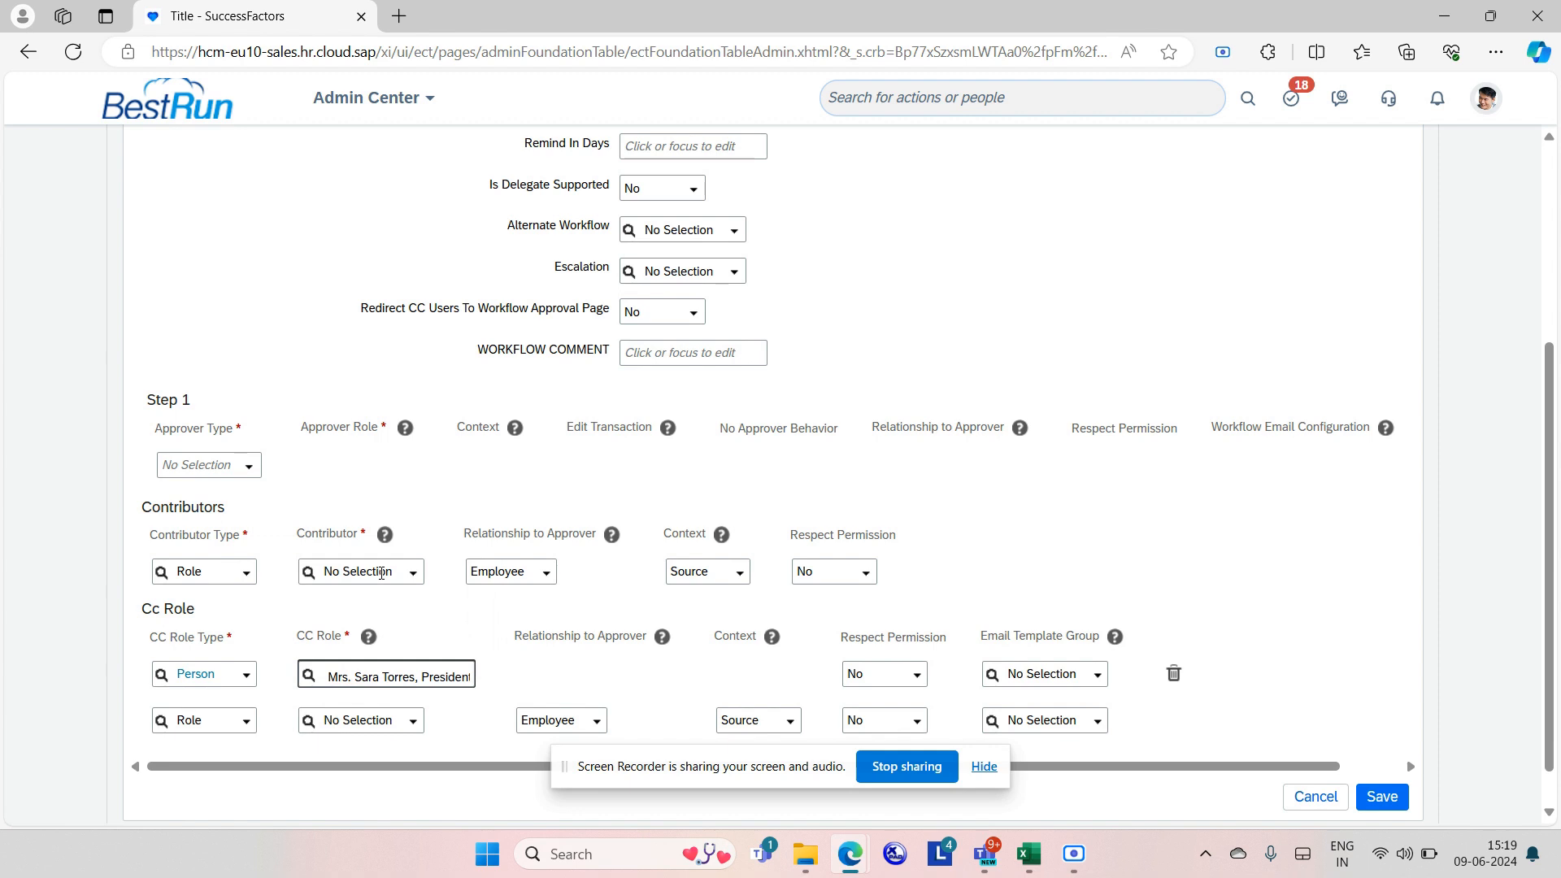
Add an External Email CC role with the recipient's e-mail address and save the workflow.
{"action": "left_click", "coordinate": [244, 721]}
{"action": "left_click", "coordinate": [279, 650]}
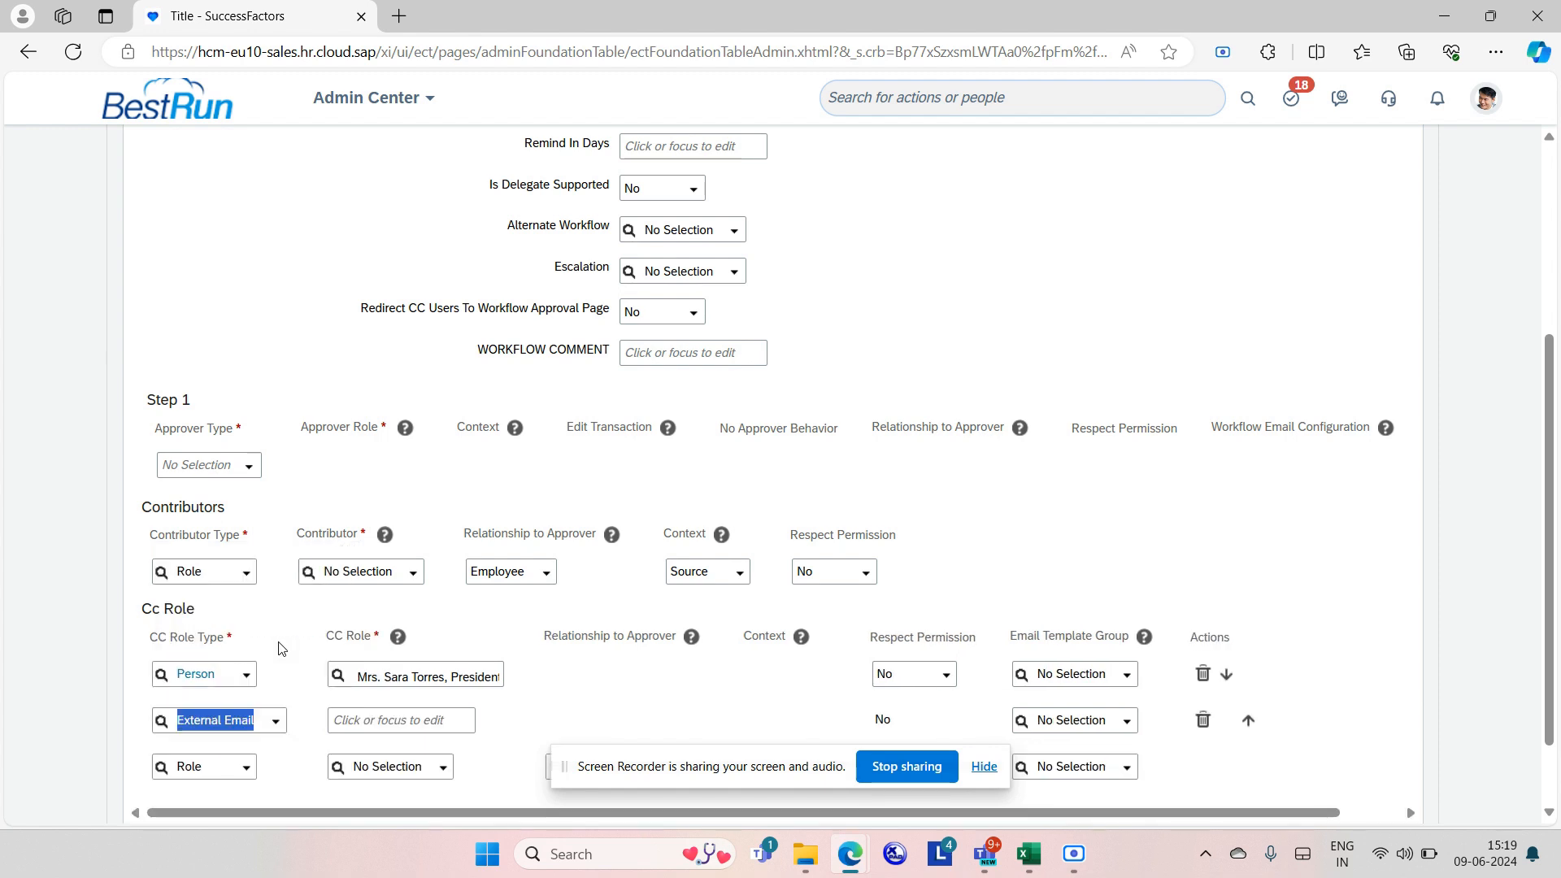
{"action": "left_click", "coordinate": [361, 722]}
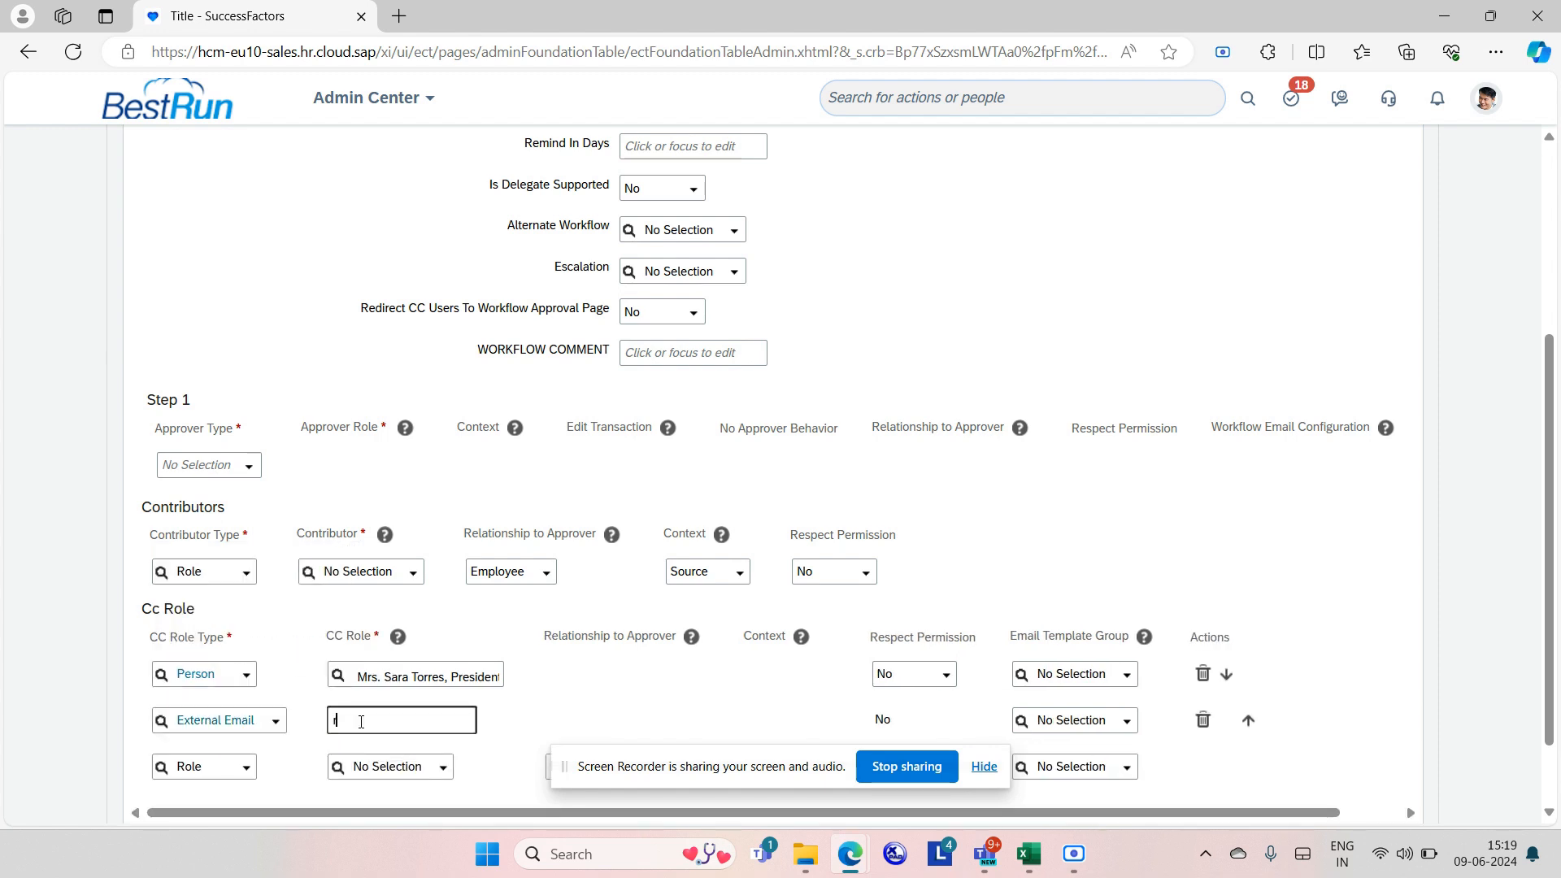
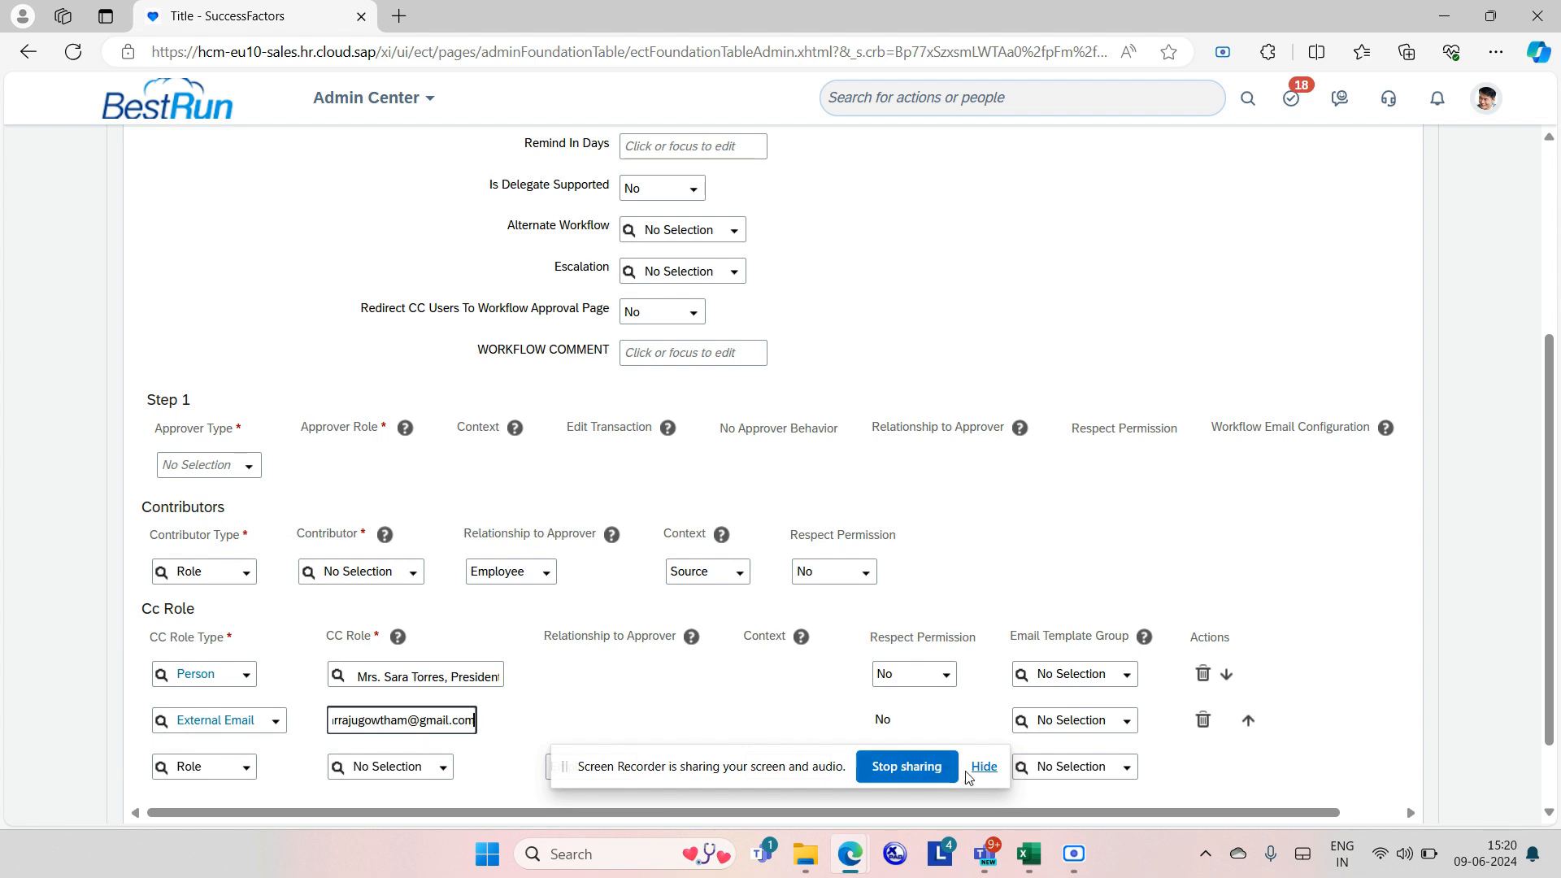
{"action": "left_click", "coordinate": [985, 768]}
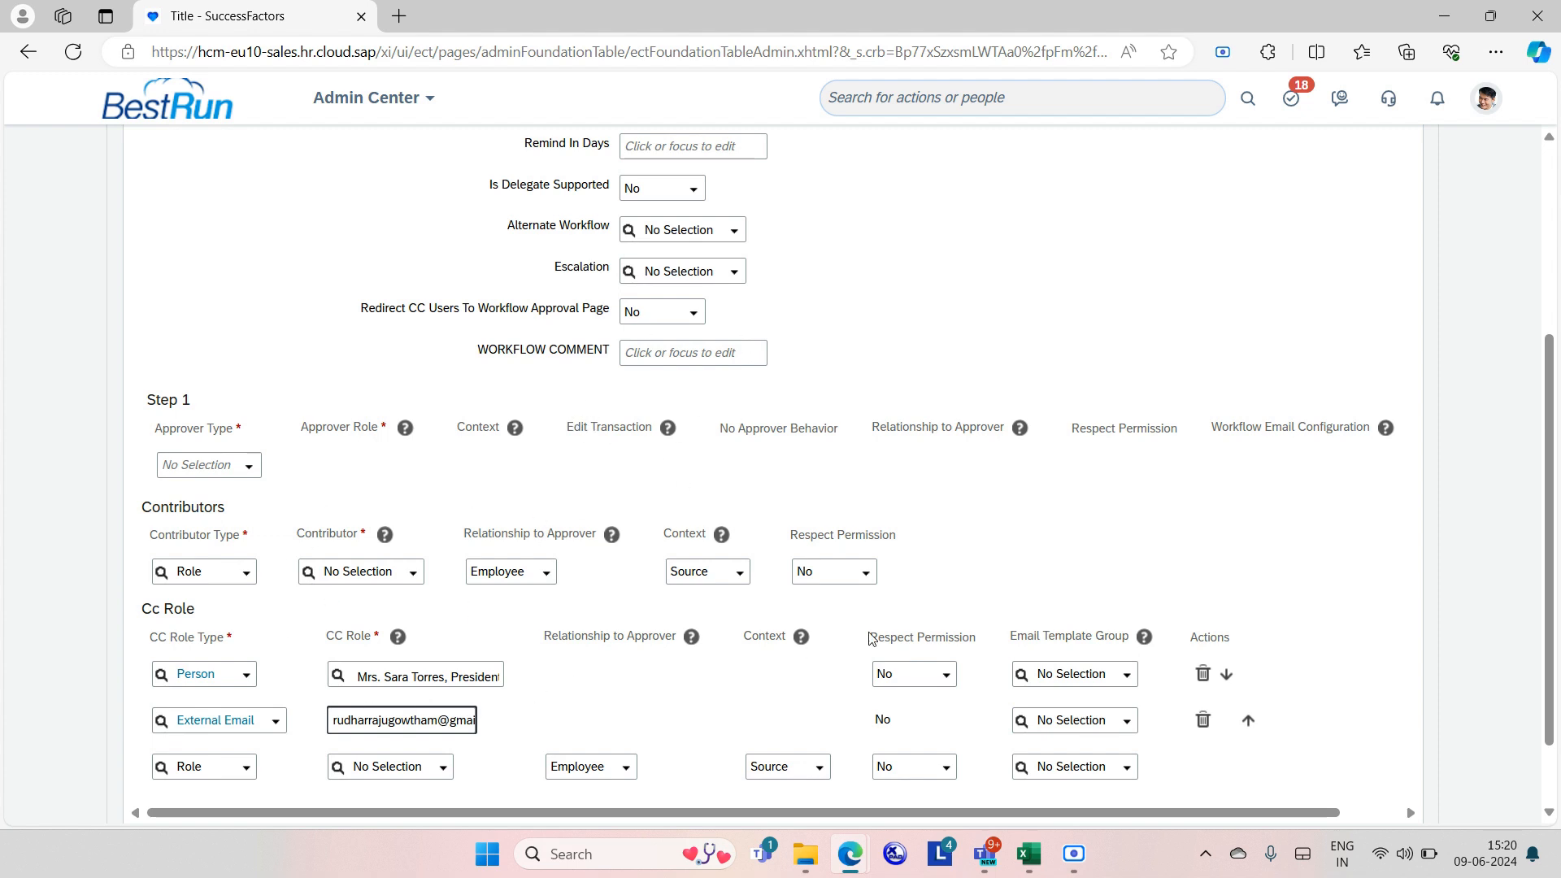
{"action": "scroll", "coordinate": [1179, 602], "scroll_direction": "down", "scroll_amount": 1}
{"action": "left_click", "coordinate": [1384, 750]}
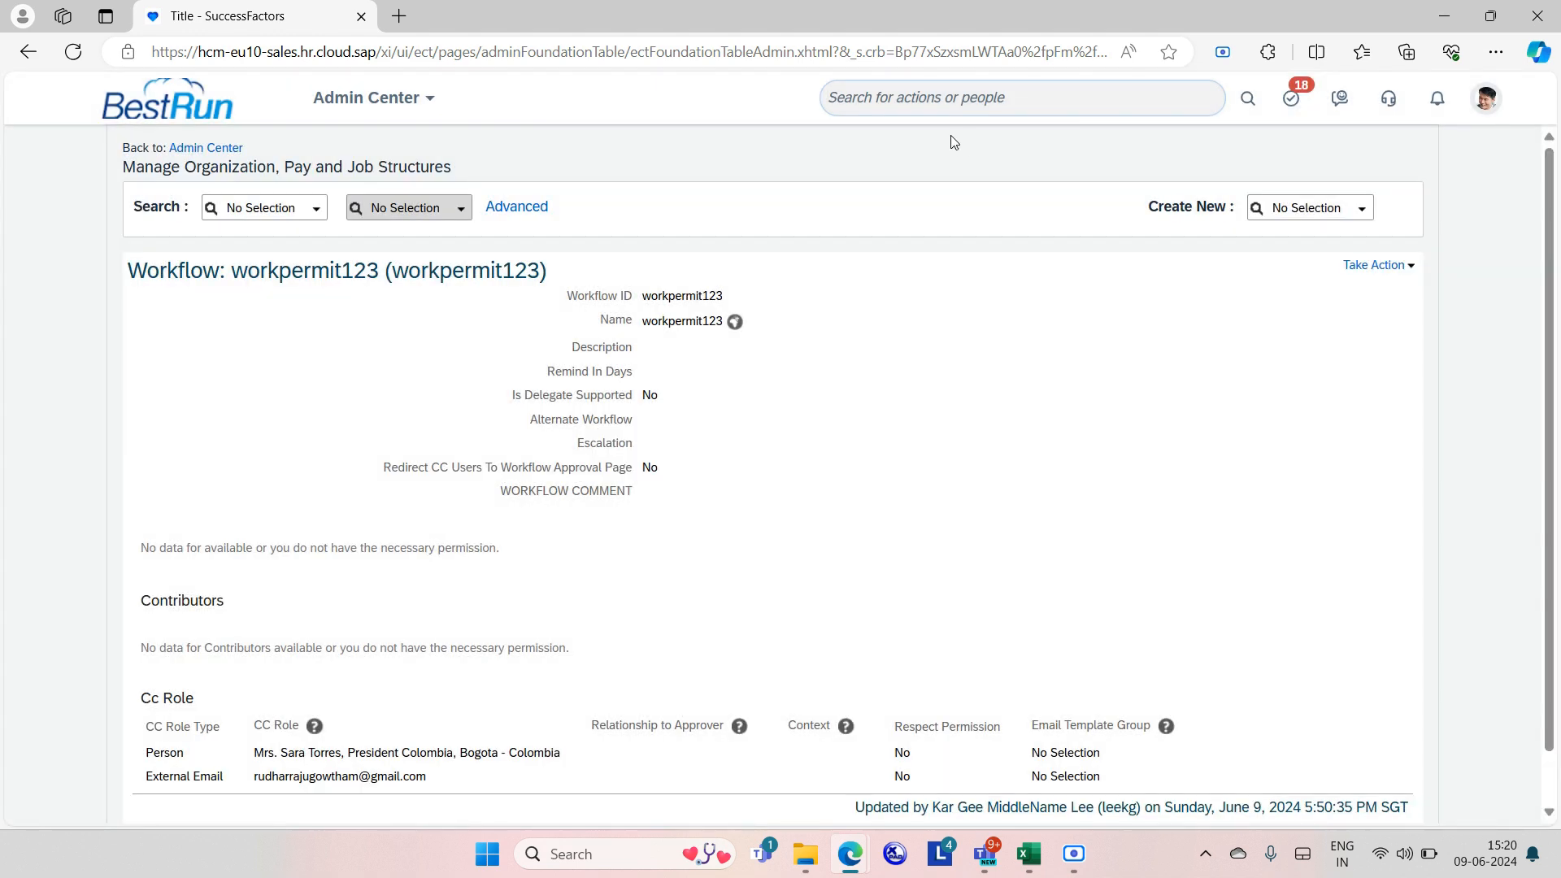
Search 'configure business' in the header and open Configure Business Rules.
{"action": "left_click", "coordinate": [915, 106]}
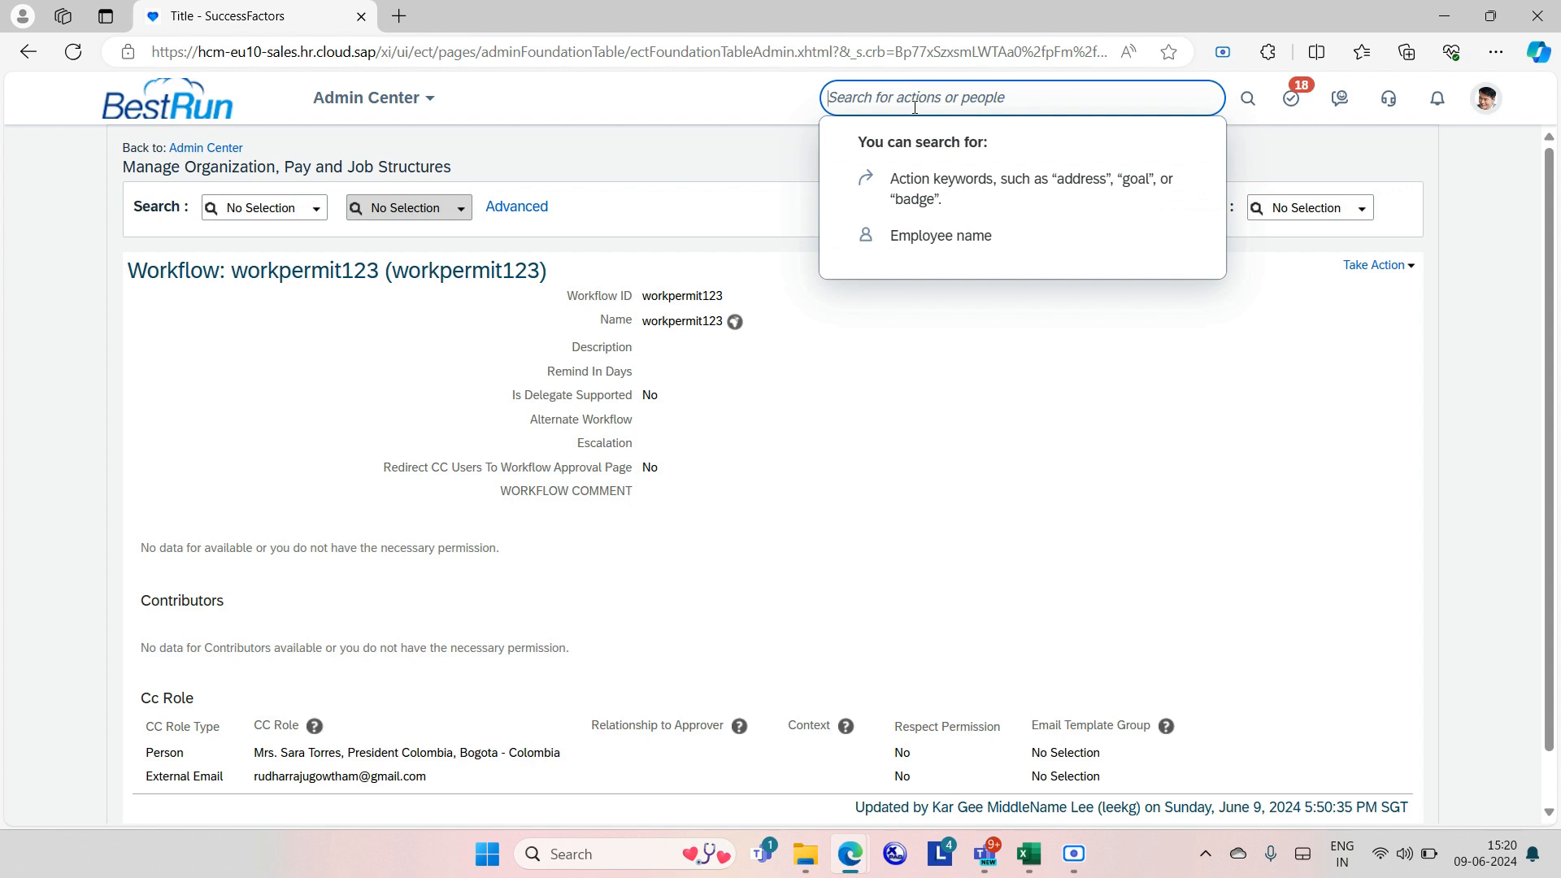
{"action": "type", "text": "co"}
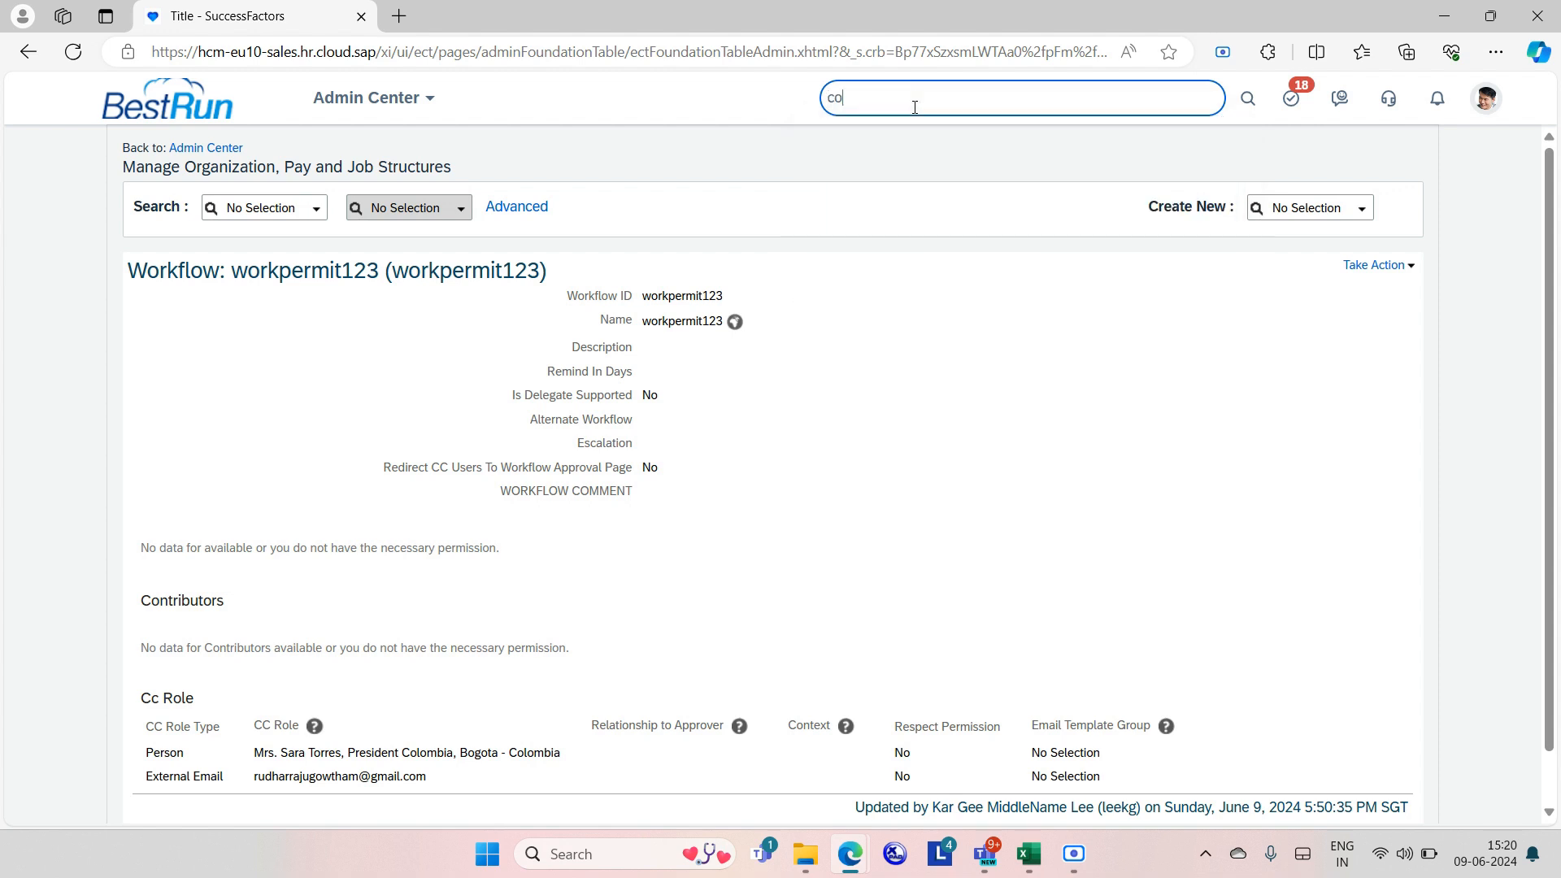
{"action": "type", "text": "nfigure business"}
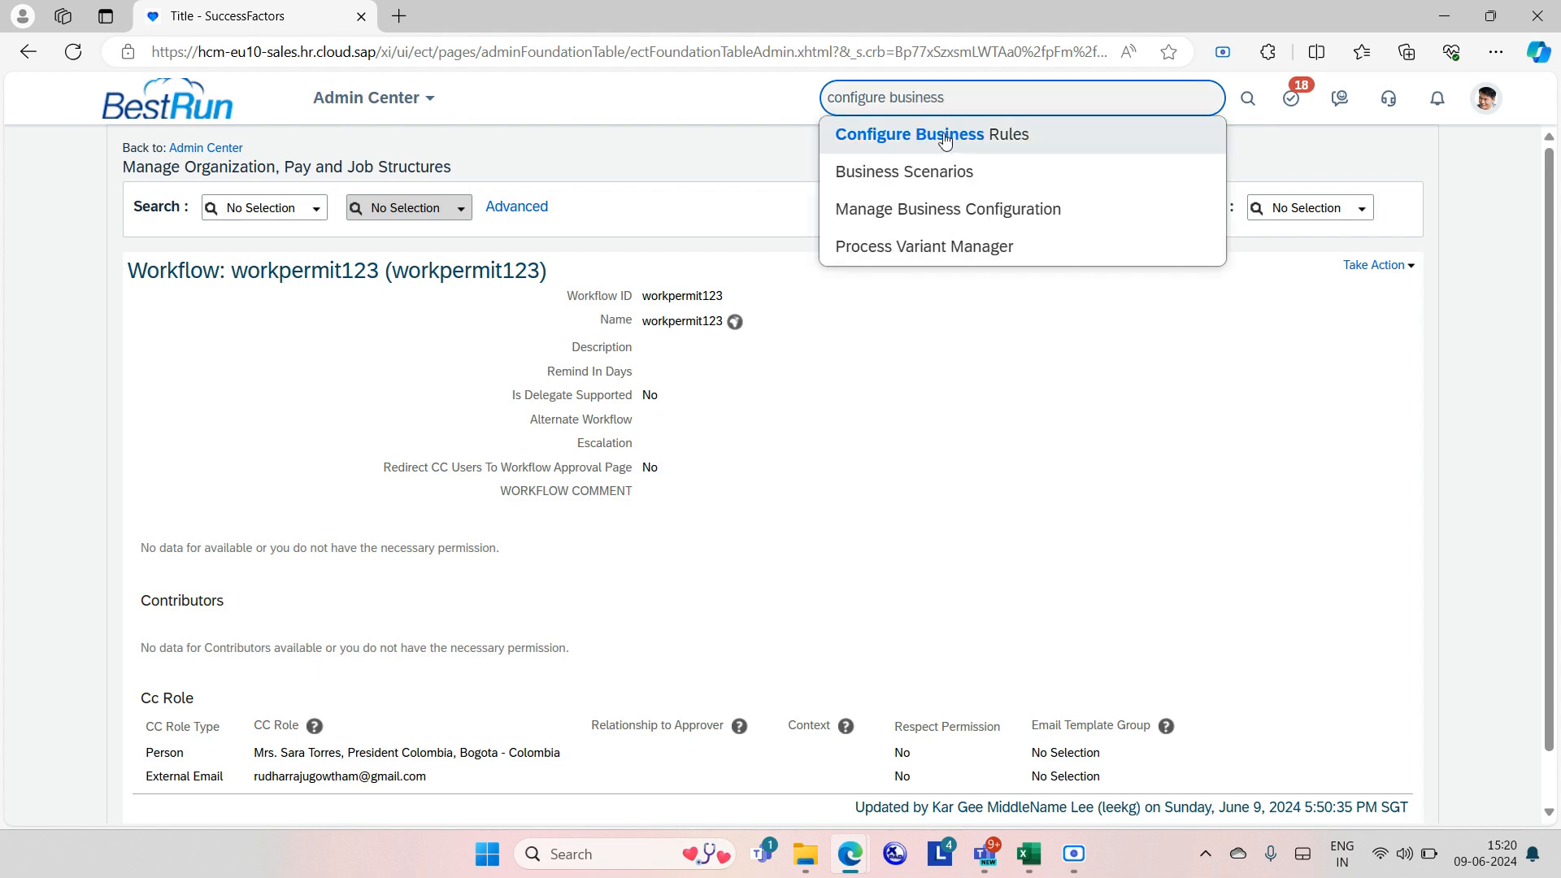
{"action": "left_click", "coordinate": [941, 136]}
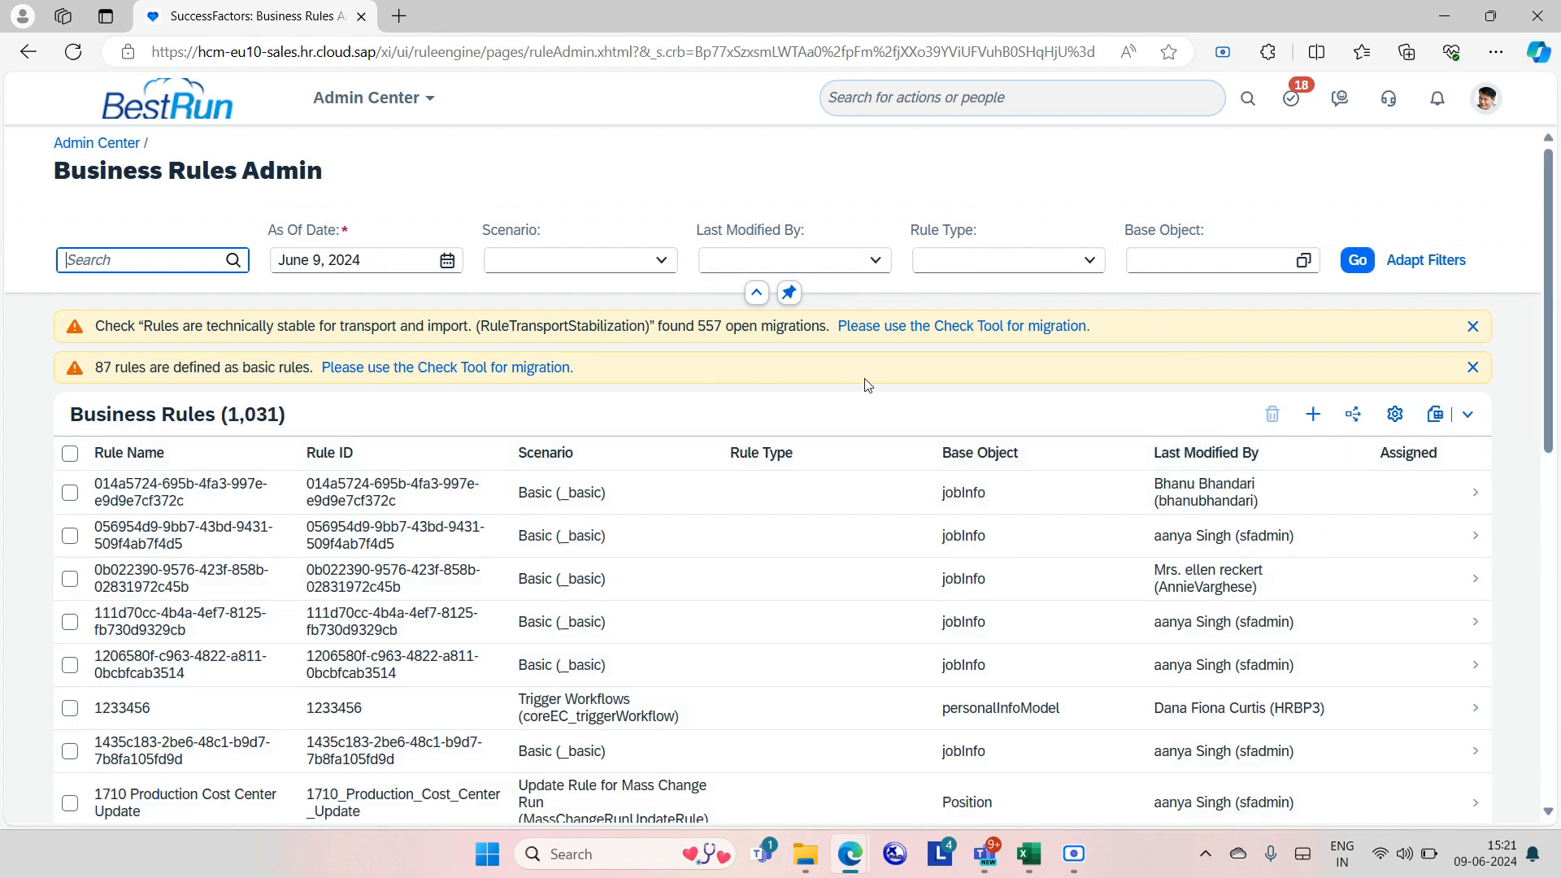
Create a new business rule and expand the Employee Central Core scenario category.
{"action": "left_click", "coordinate": [1313, 416]}
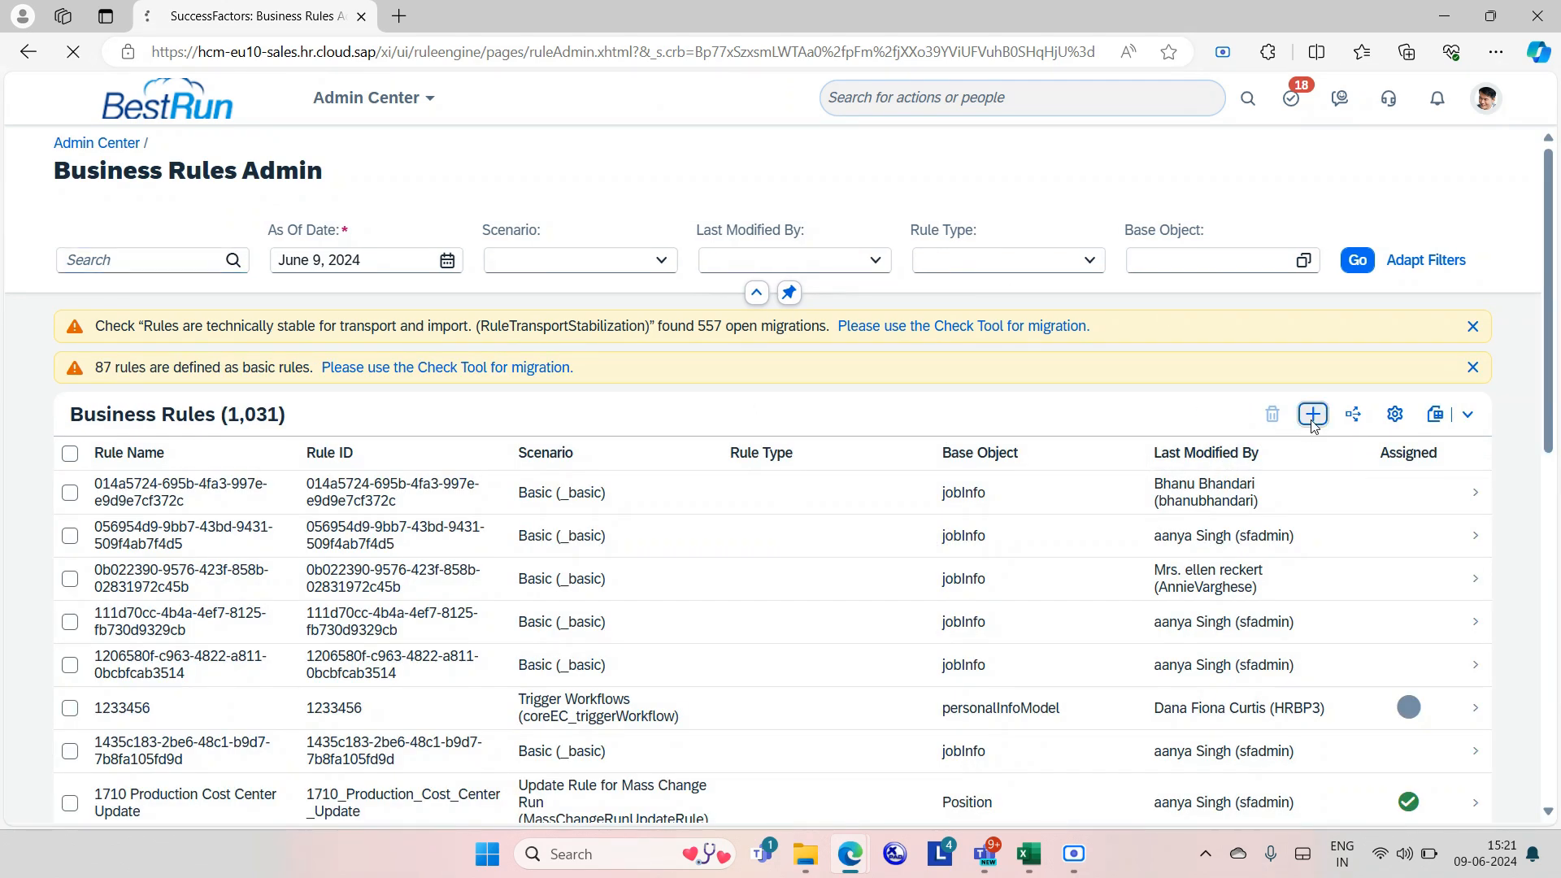
{"action": "scroll", "coordinate": [631, 492], "scroll_direction": "down", "scroll_amount": 3}
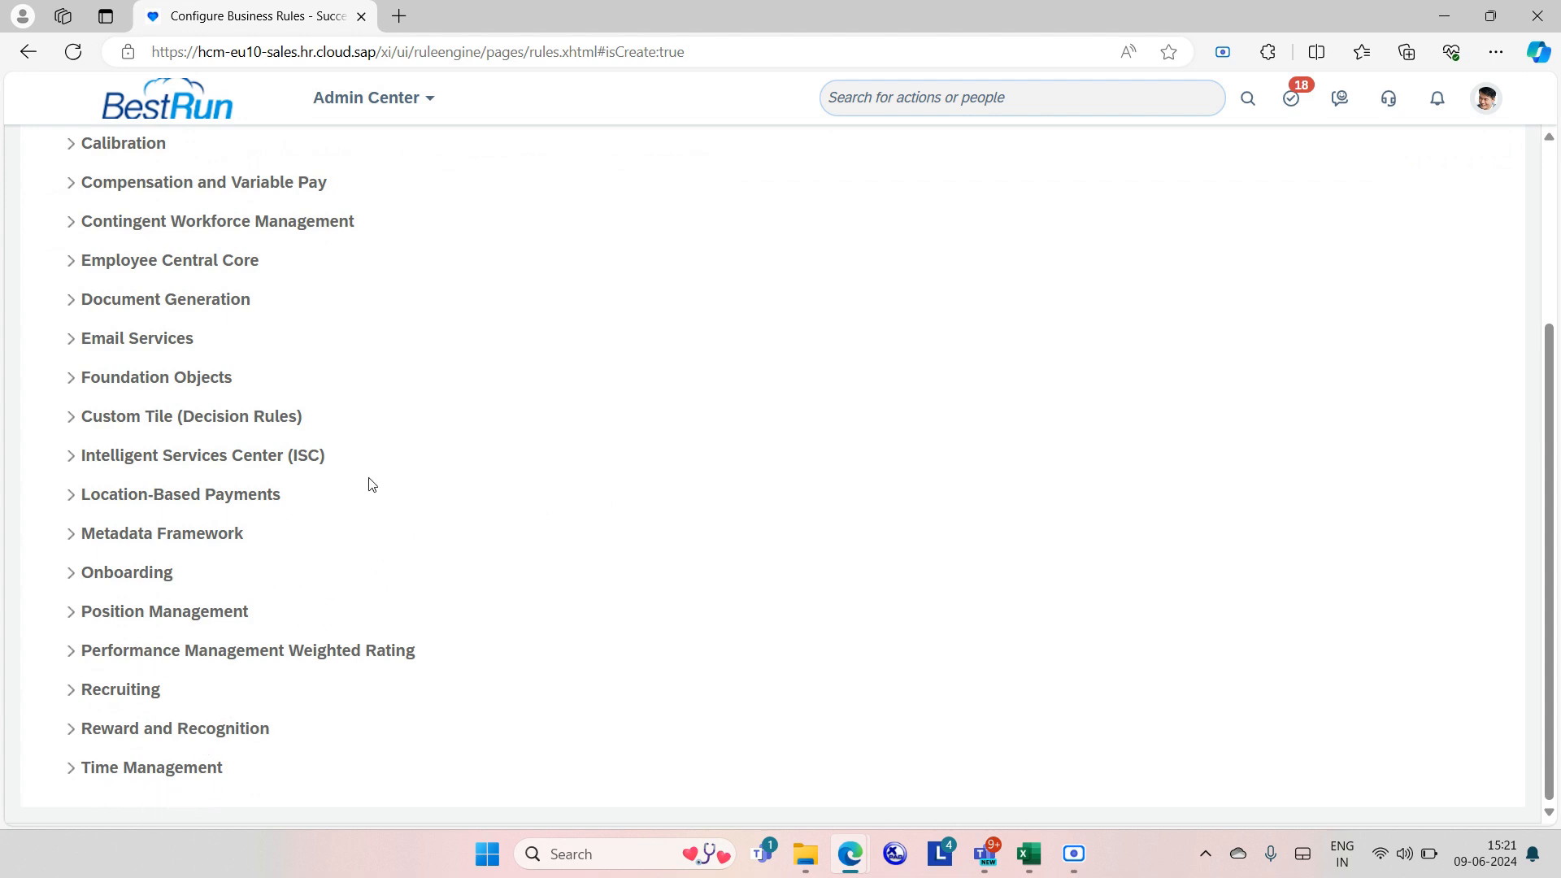
{"action": "scroll", "coordinate": [326, 465], "scroll_direction": "up", "scroll_amount": 2}
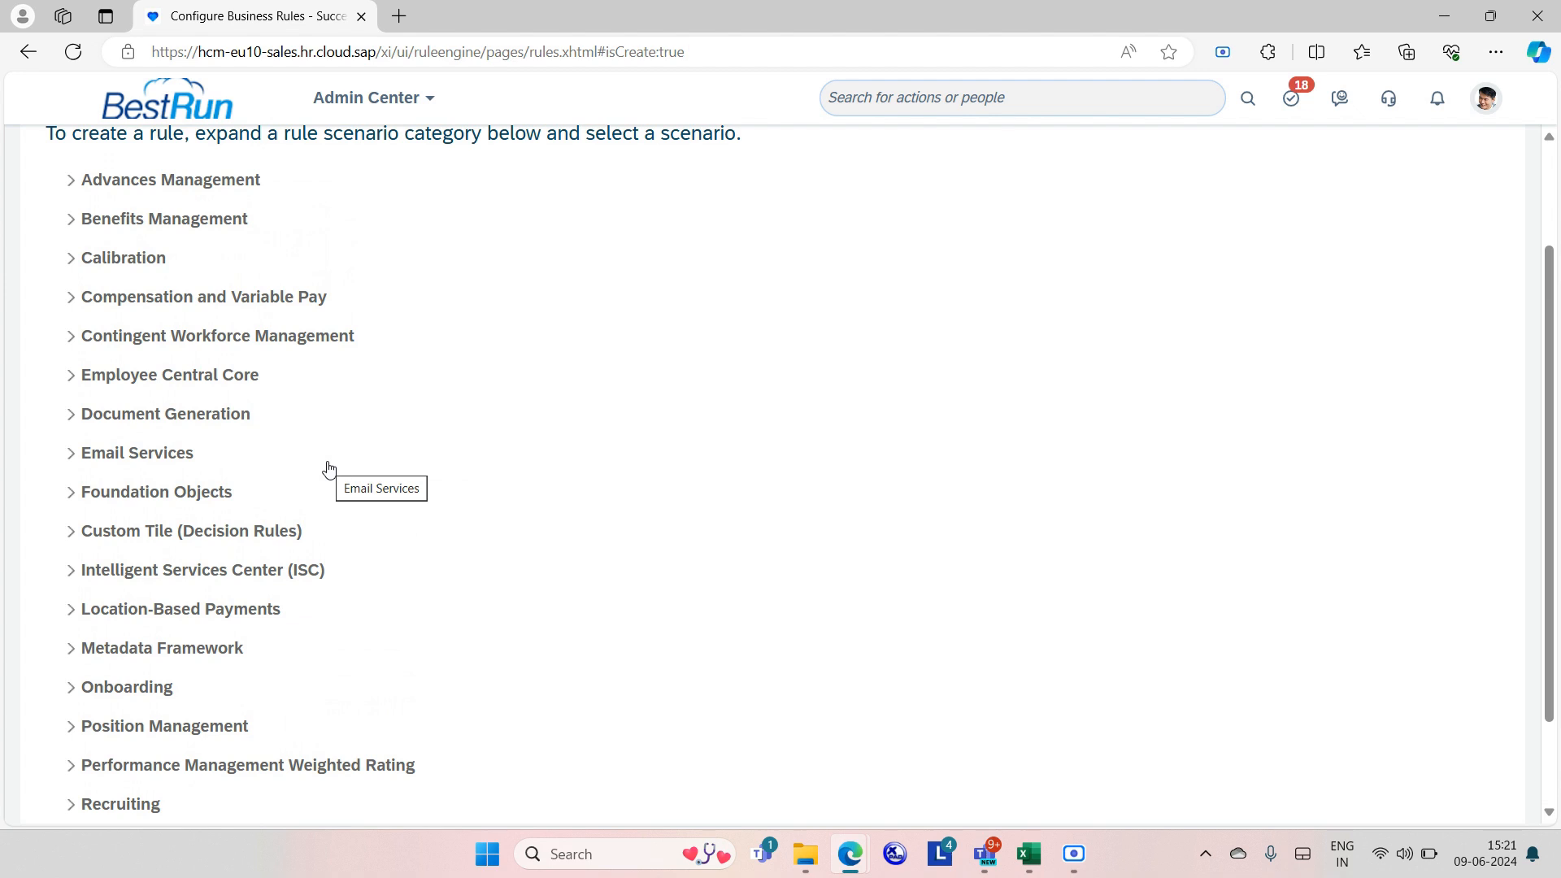
{"action": "scroll", "coordinate": [328, 469], "scroll_direction": "down", "scroll_amount": 2}
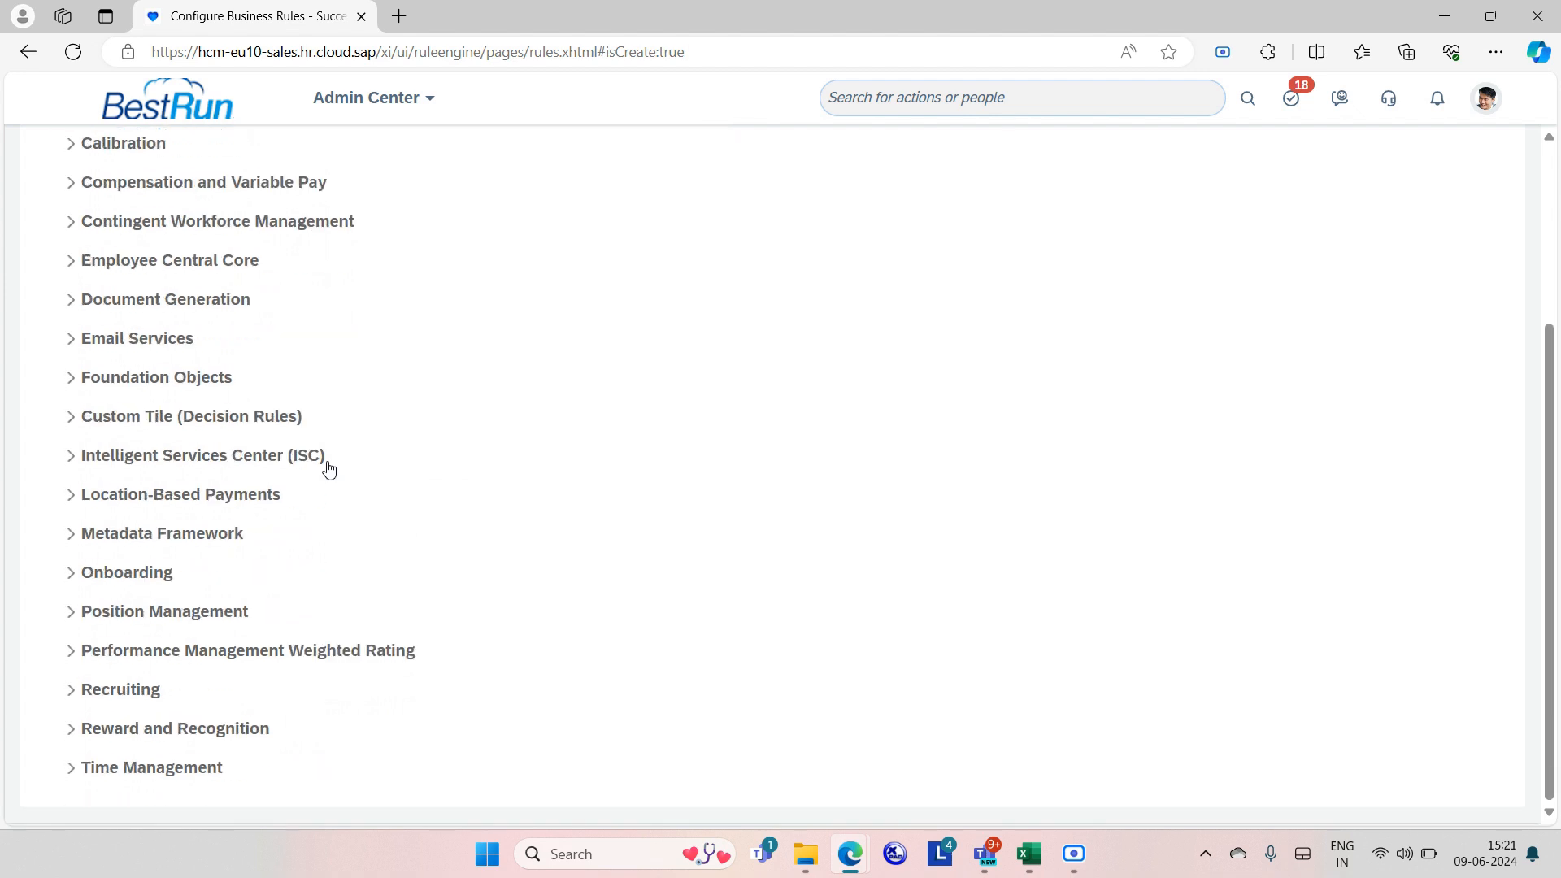
{"action": "scroll", "coordinate": [308, 470], "scroll_direction": "up", "scroll_amount": 1}
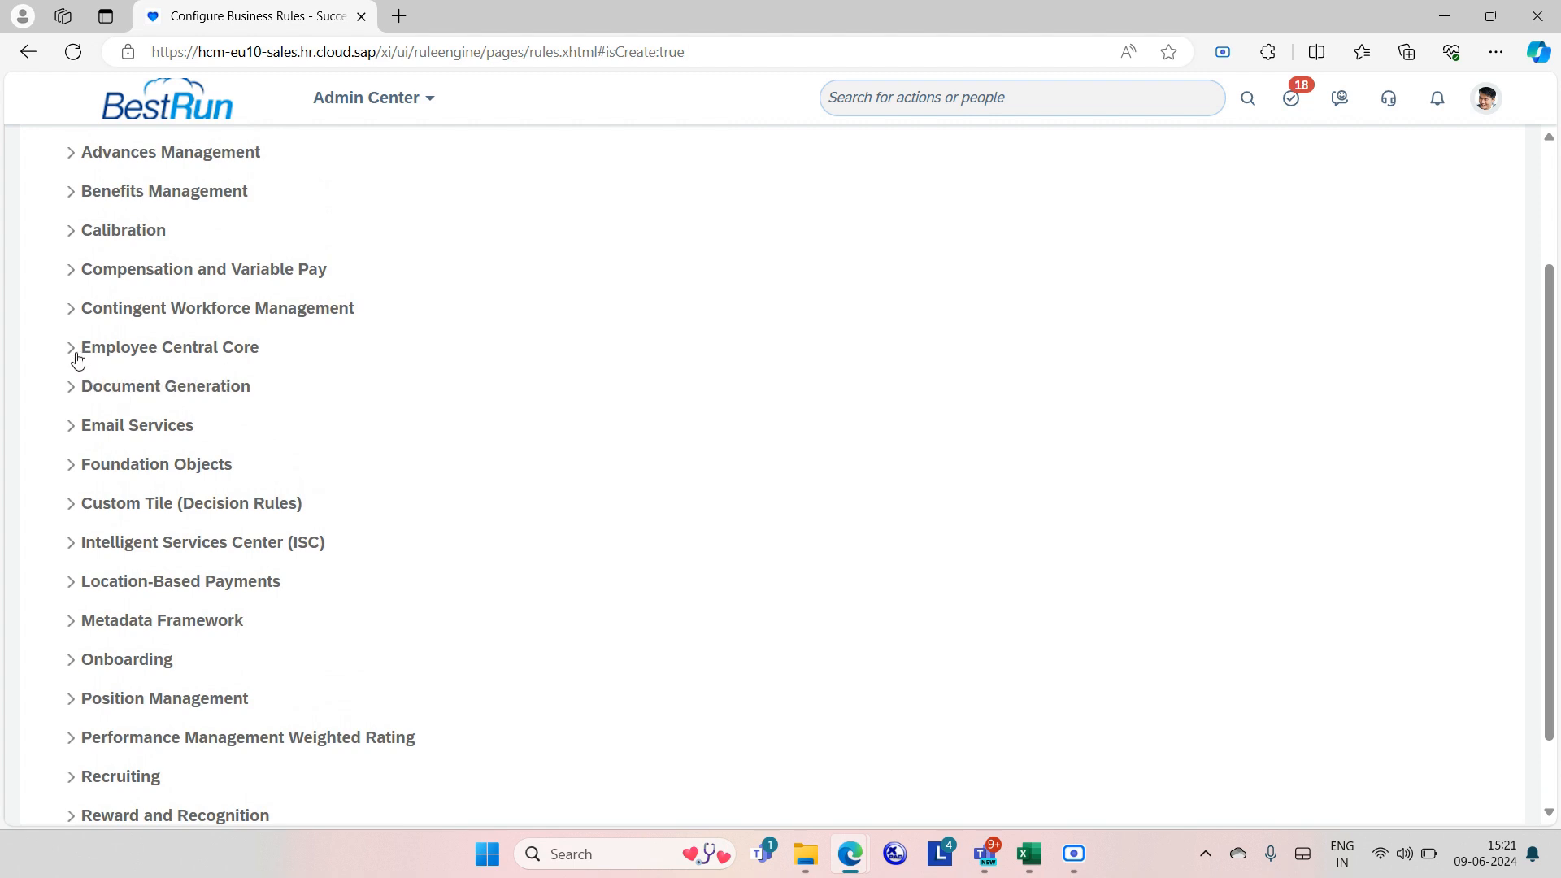
{"action": "left_click", "coordinate": [74, 352]}
{"action": "scroll", "coordinate": [370, 578], "scroll_direction": "down", "scroll_amount": 1}
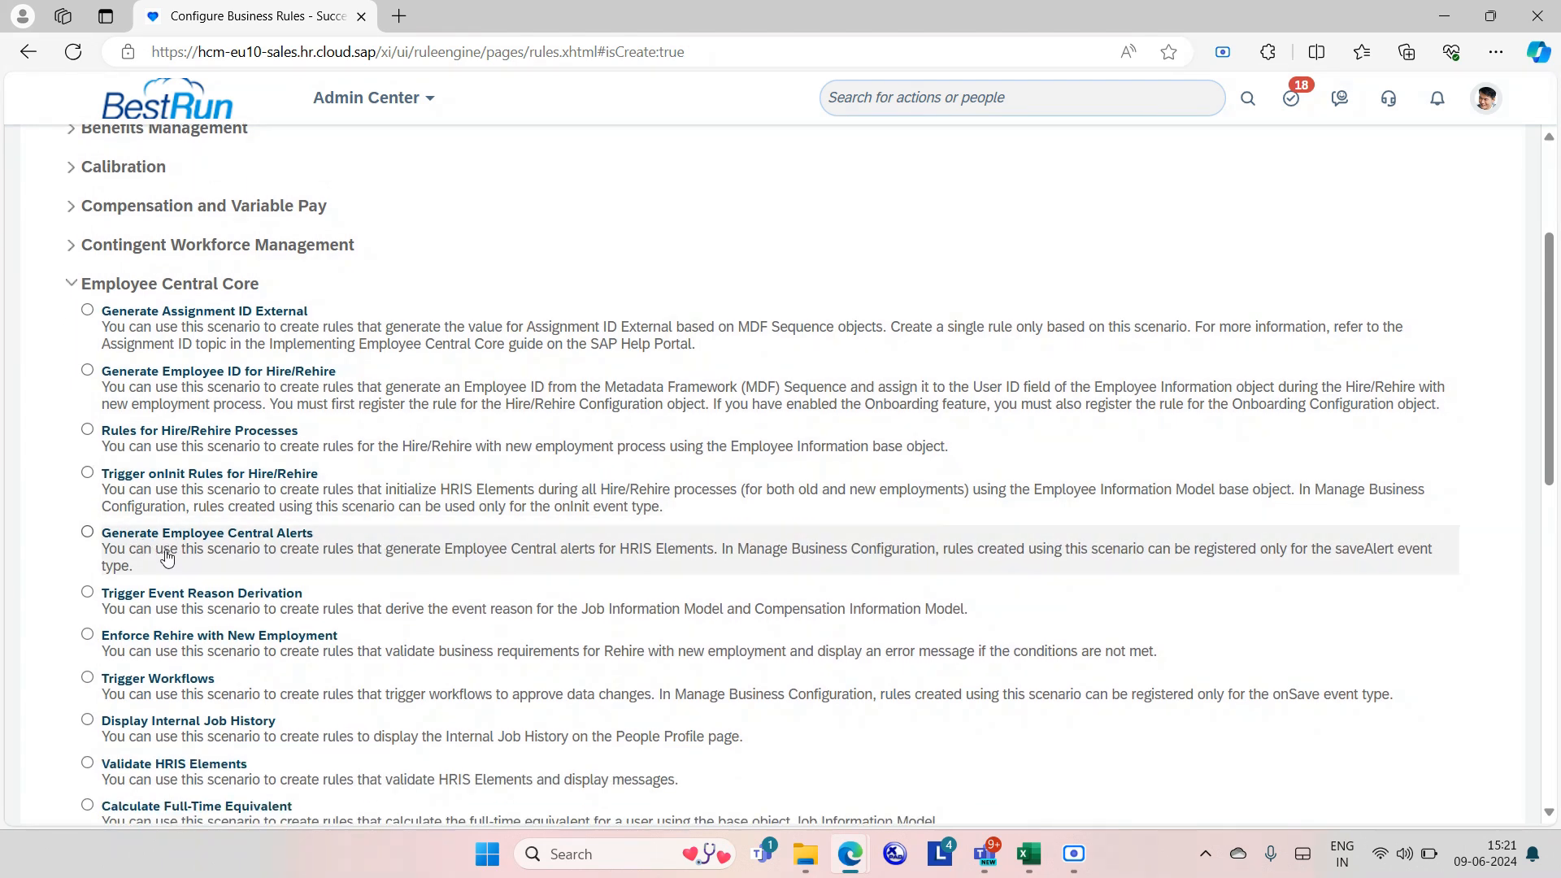
Choose the Generate Employee Central Alerts scenario and name the rule workpermit123, filling its Rule ID.
{"action": "left_click", "coordinate": [209, 552]}
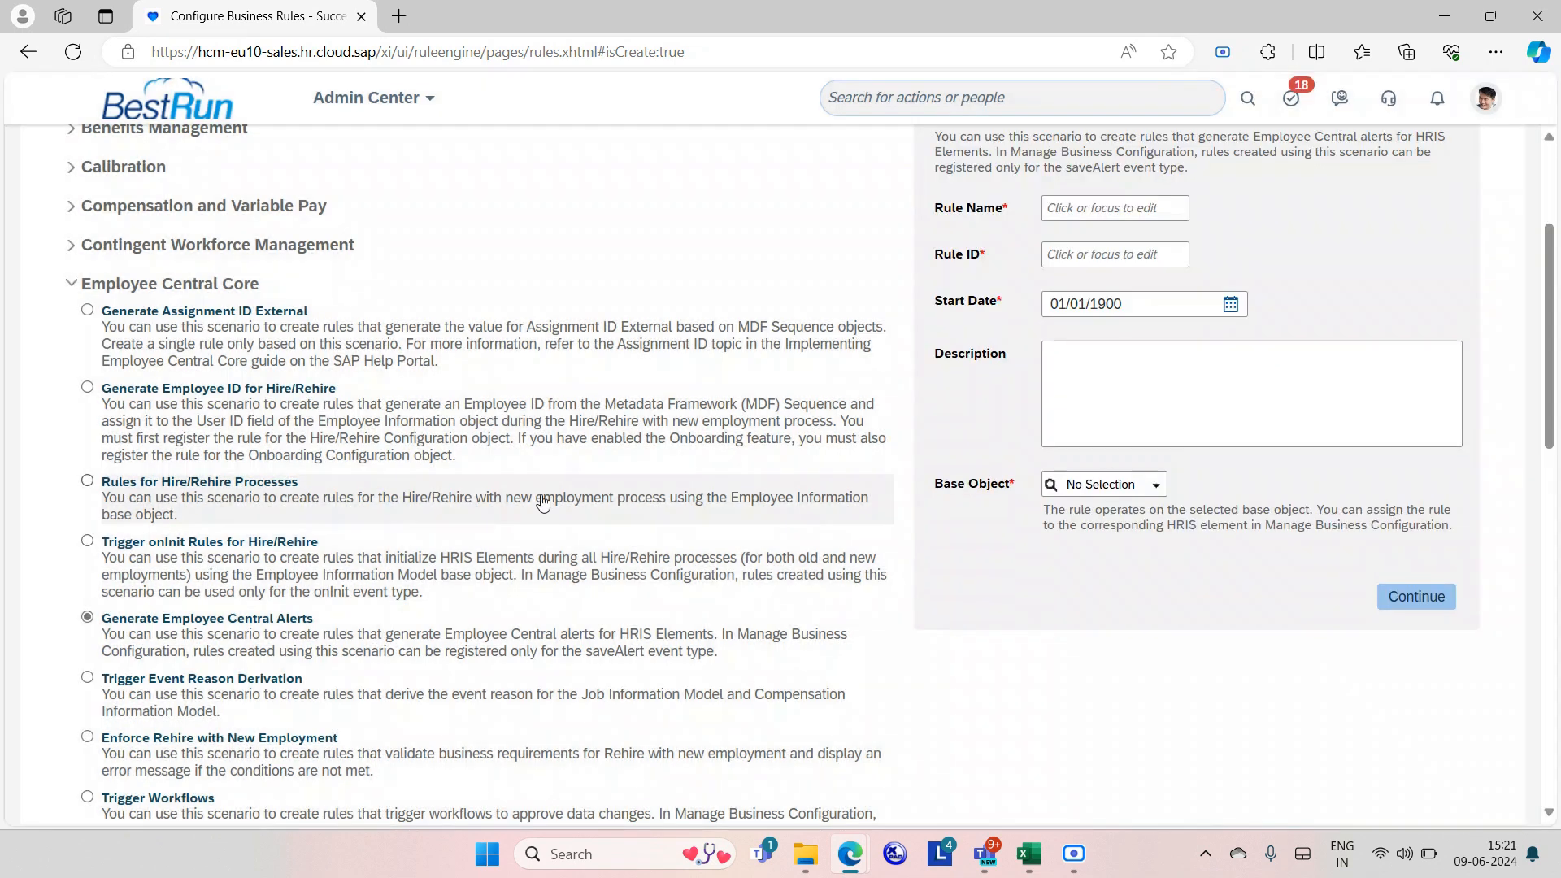
{"action": "left_click", "coordinate": [1117, 205]}
{"action": "type", "text": "w"}
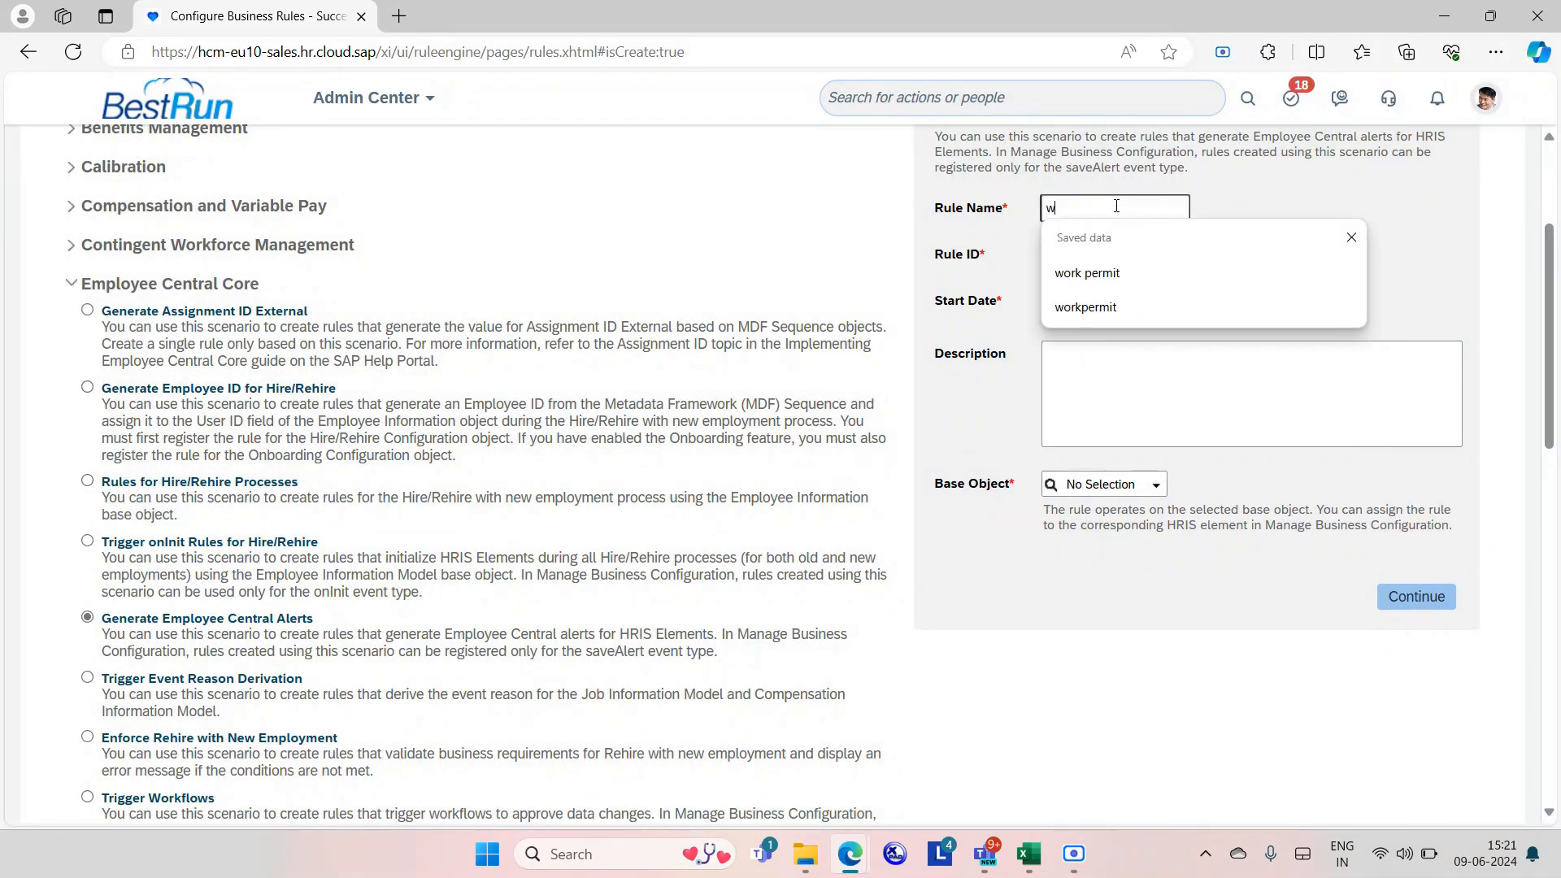
{"action": "type", "text": "orkpermit123"}
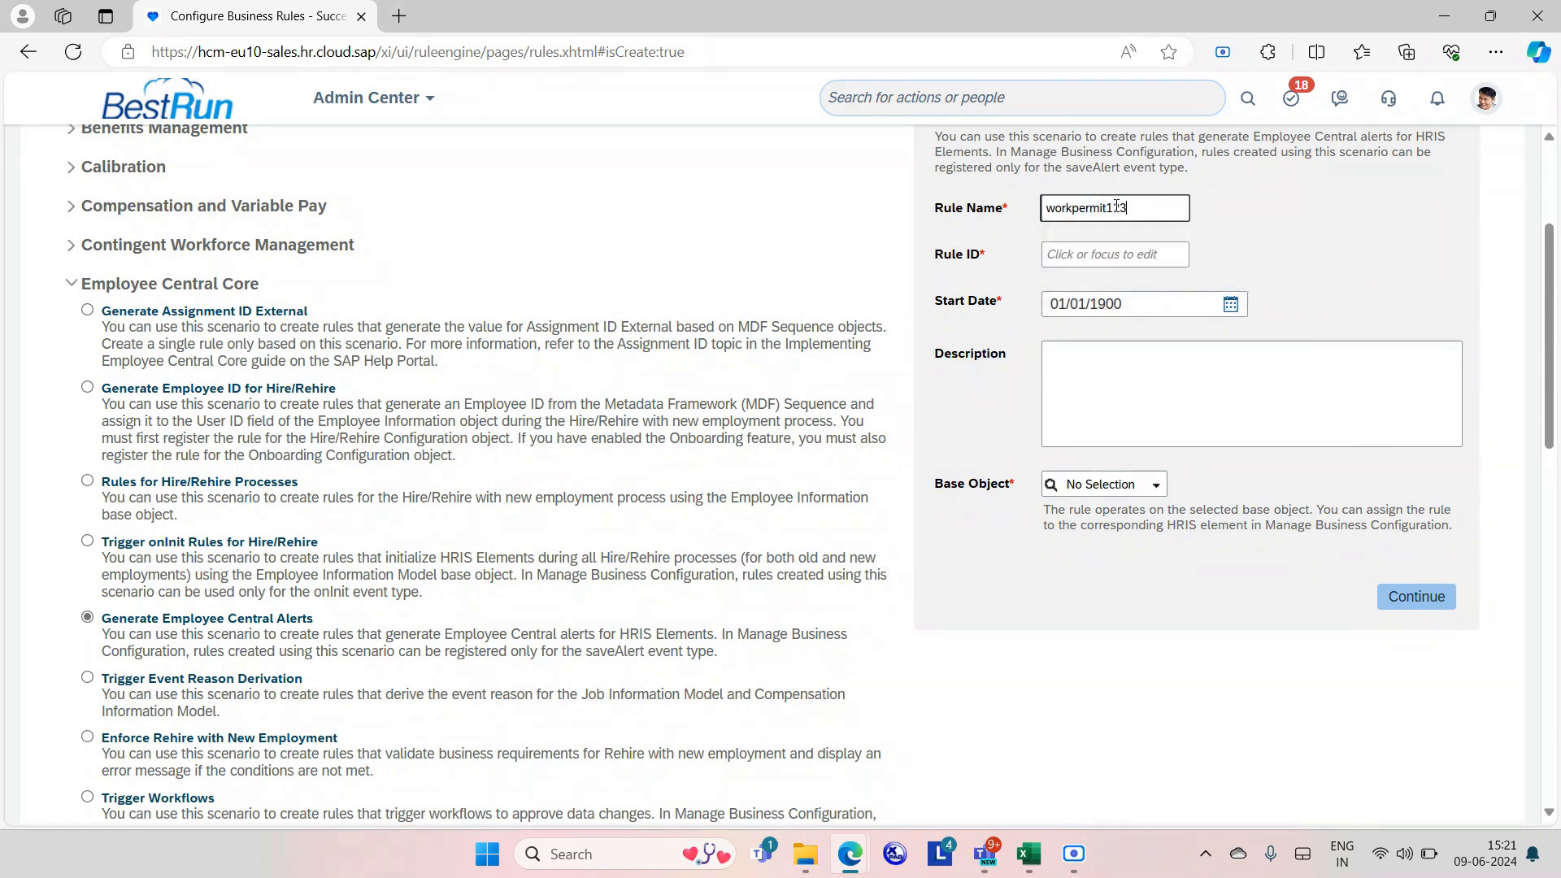
{"action": "left_click", "coordinate": [1156, 260]}
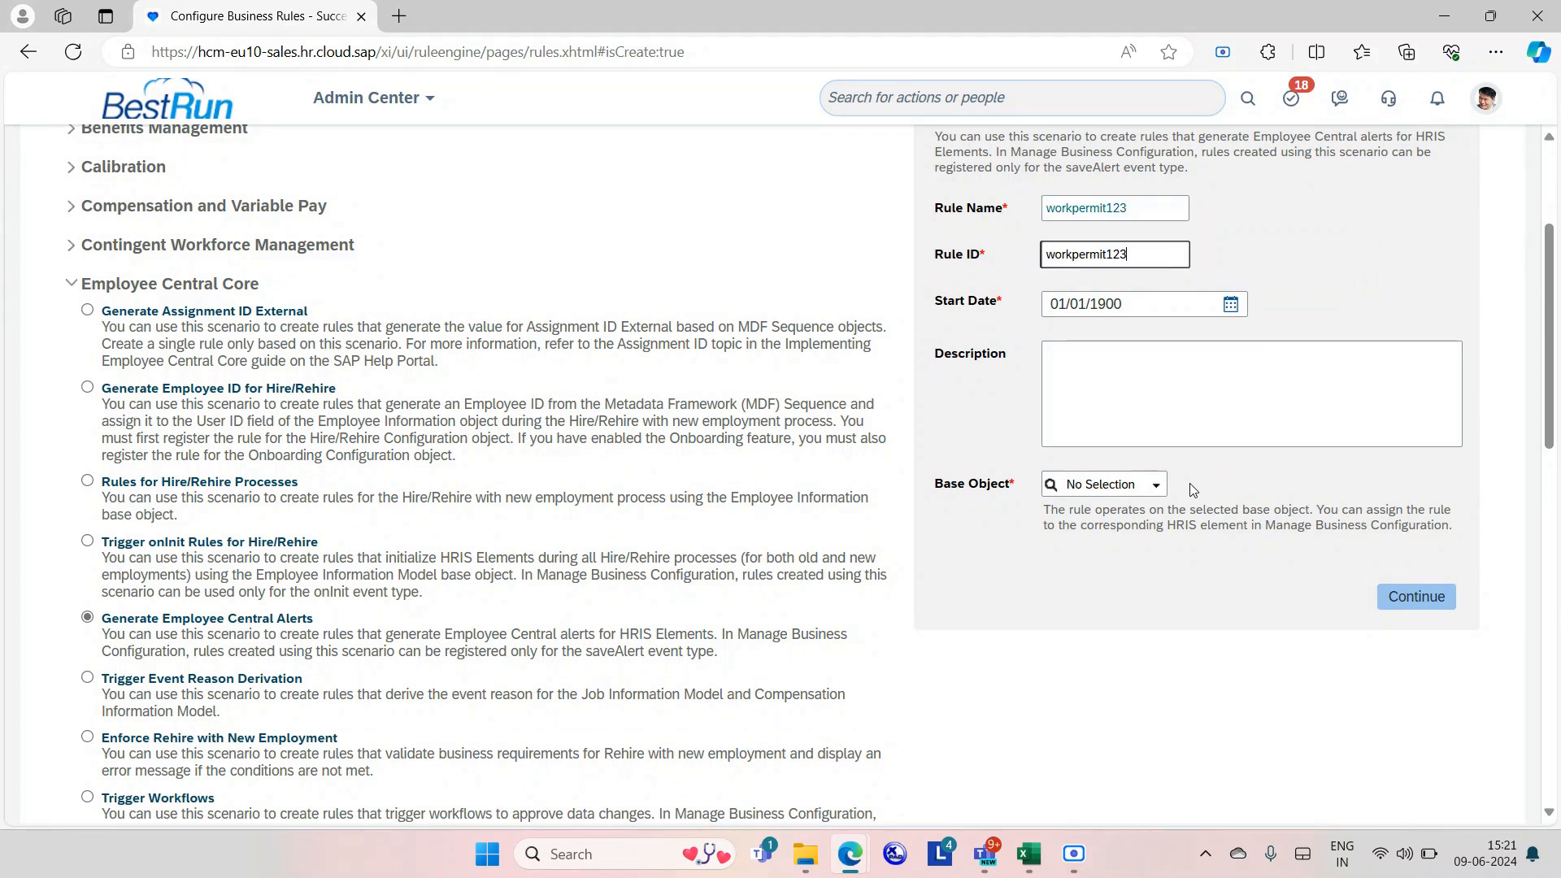
Set the base object to Personal Documents Information and continue to the condition editor.
{"action": "left_click", "coordinate": [1161, 487]}
{"action": "left_click", "coordinate": [1160, 487]}
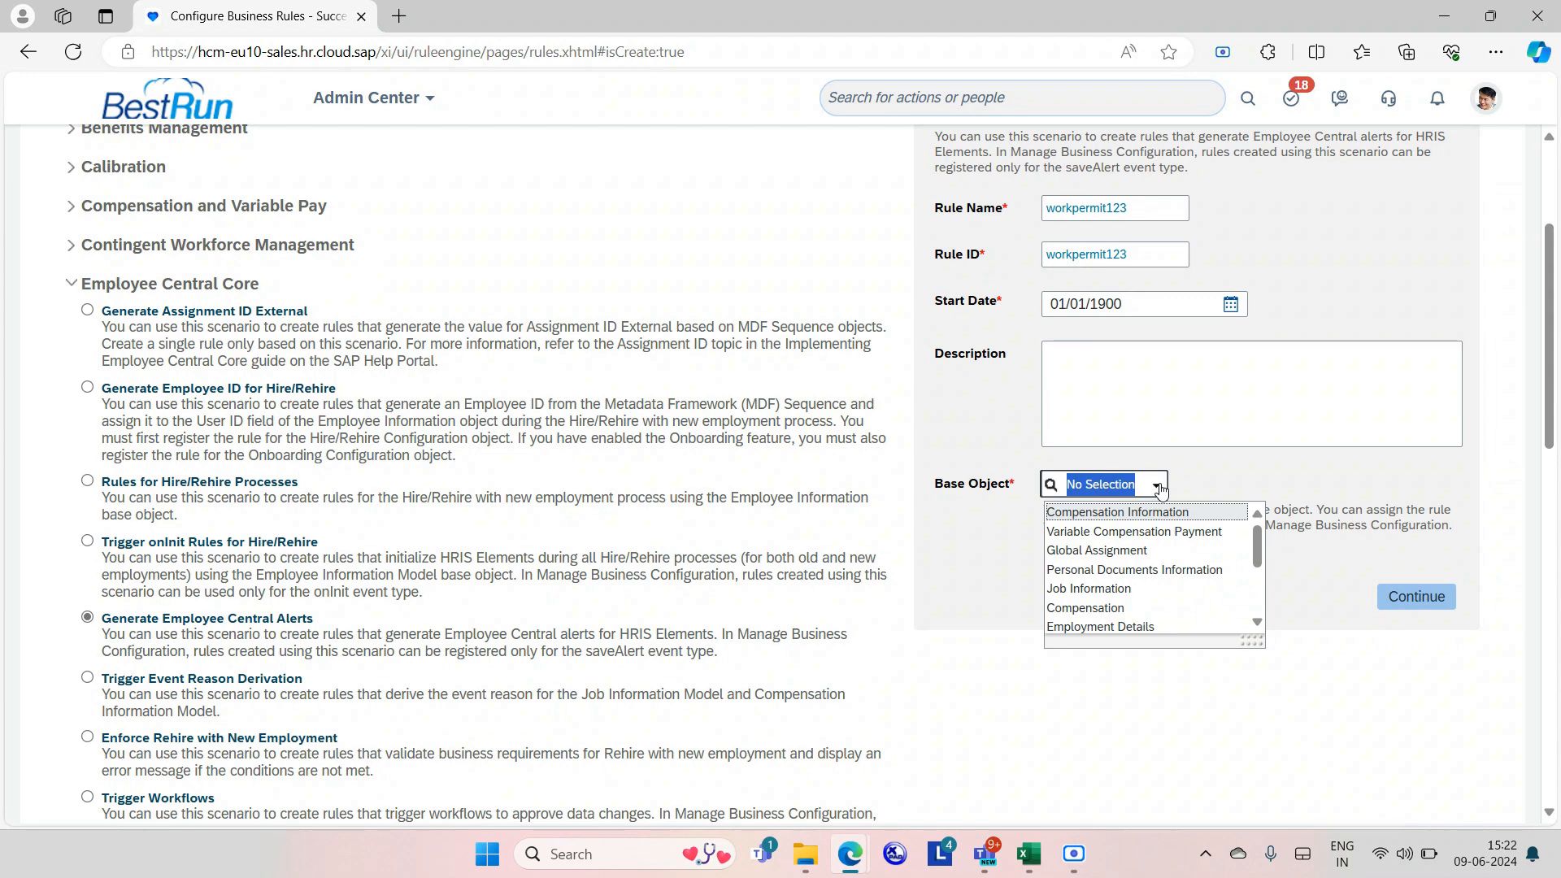
{"action": "type", "text": "personal"}
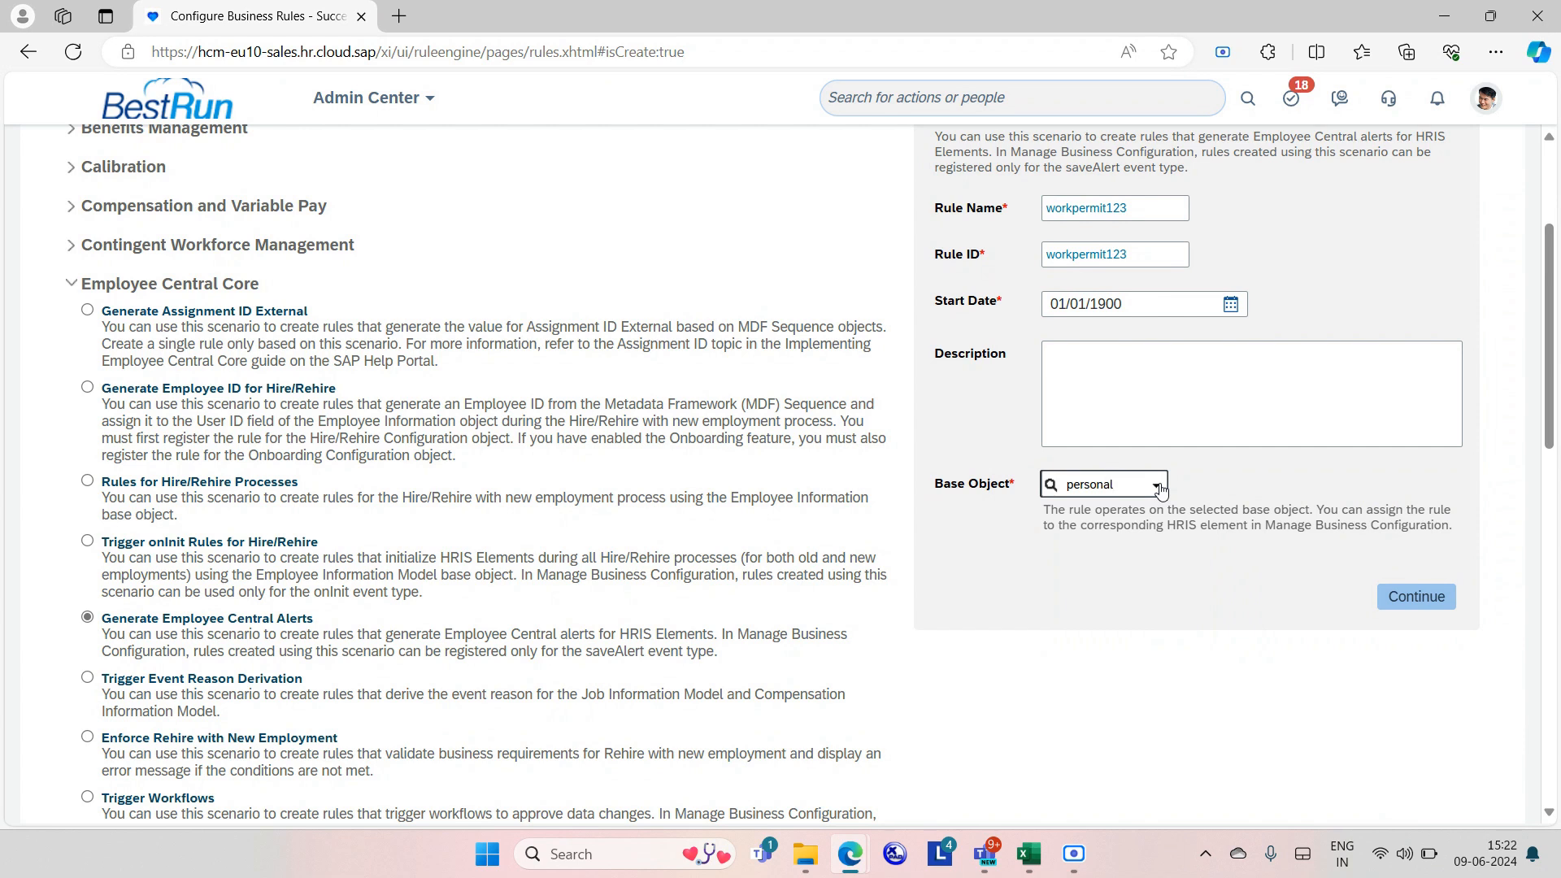
{"action": "left_click", "coordinate": [1157, 486]}
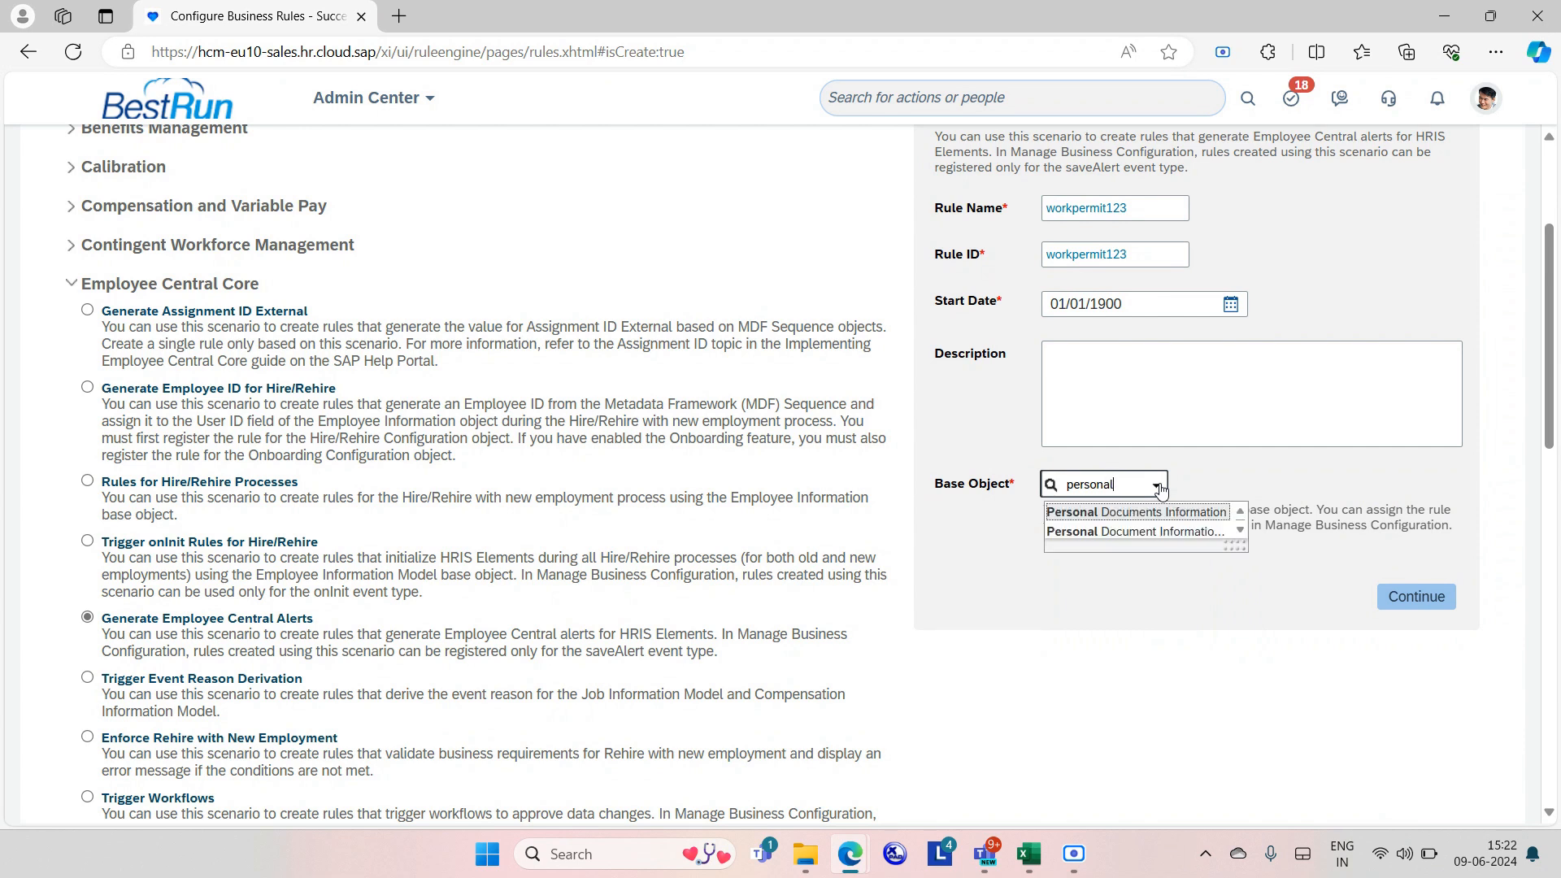
{"action": "left_click_drag", "start_coordinate": [1236, 545], "coordinate": [1376, 609]}
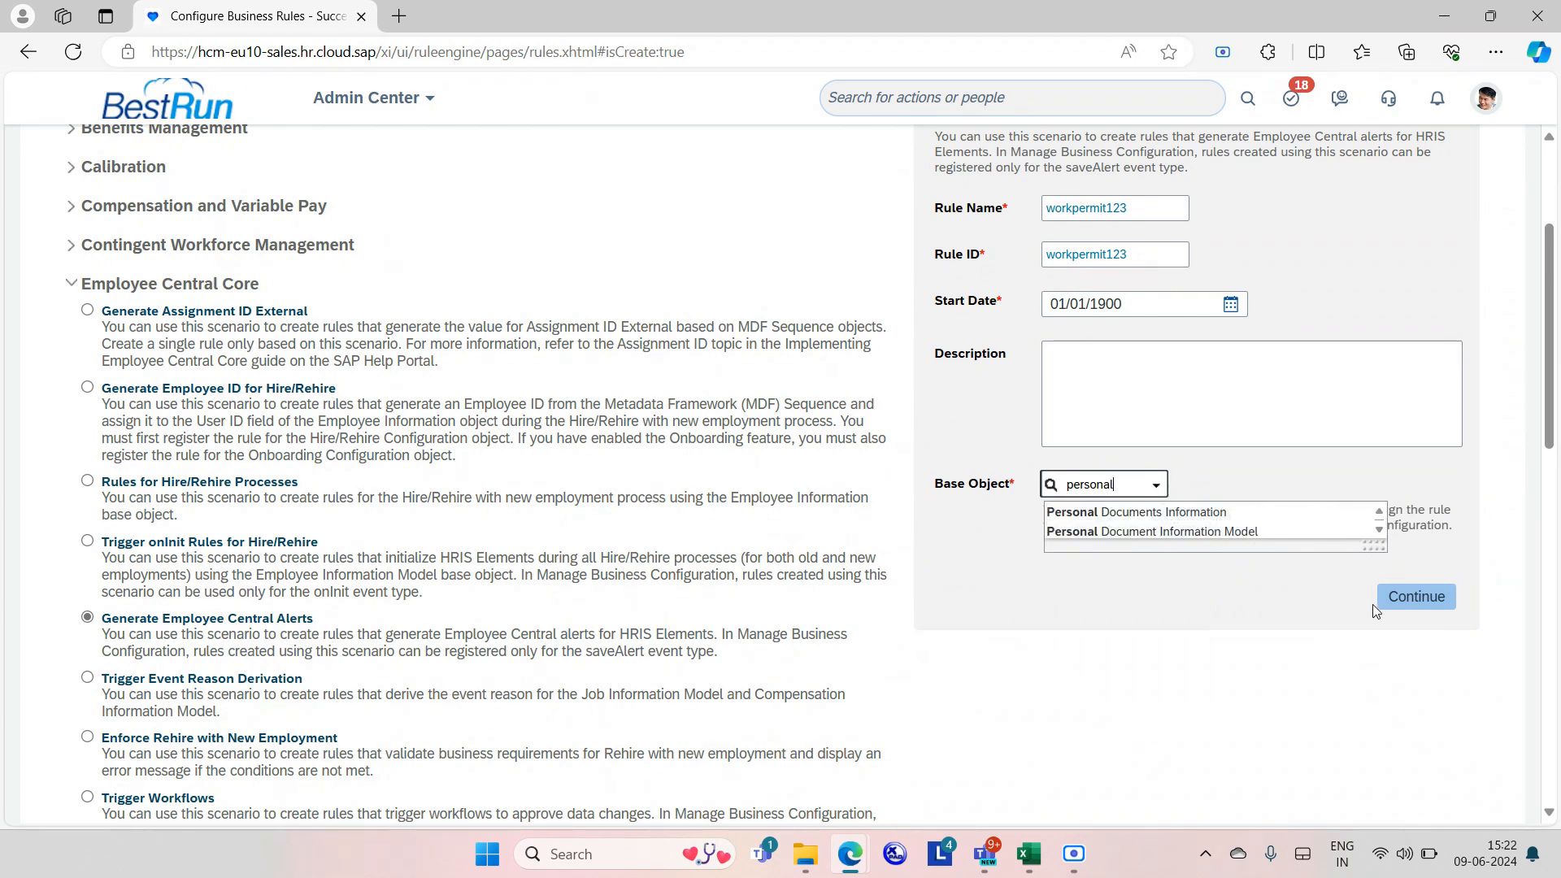
{"action": "left_click", "coordinate": [1275, 514]}
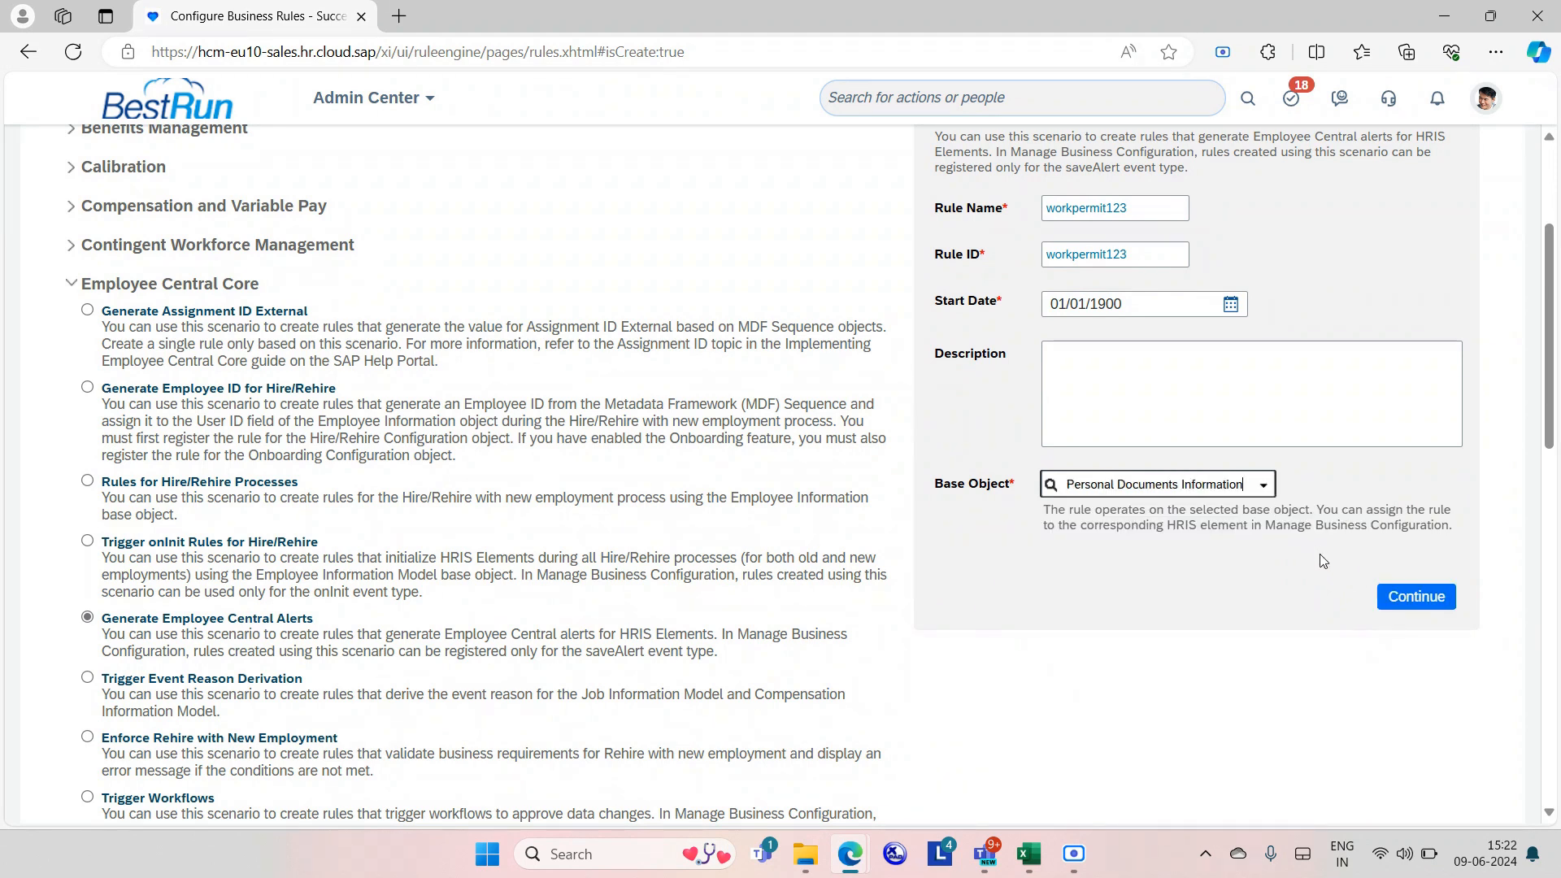
{"action": "left_click", "coordinate": [1408, 596]}
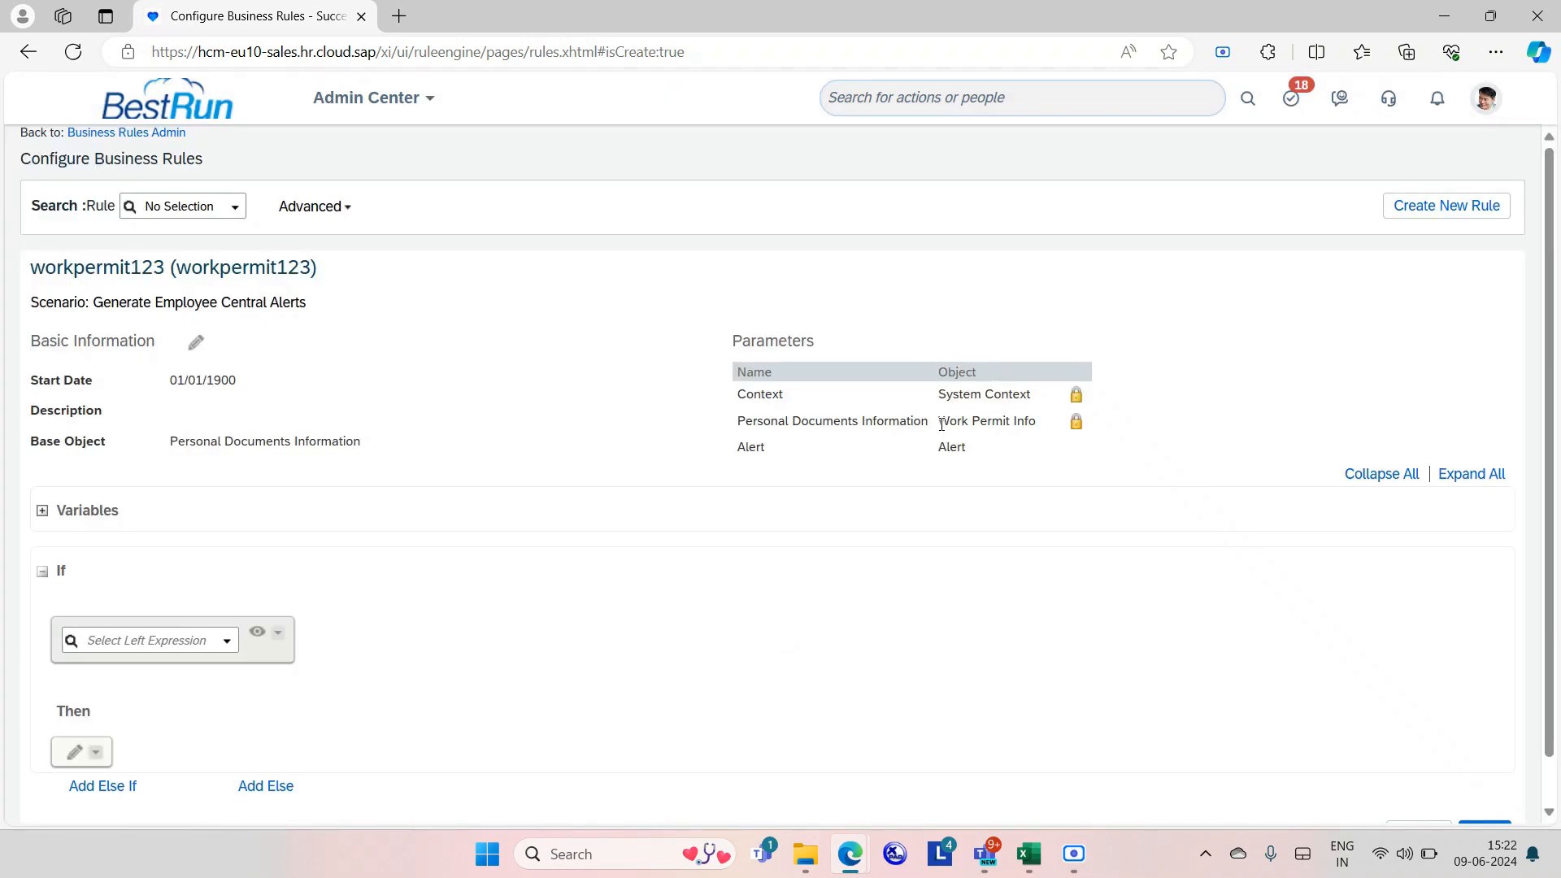
Highlight the Work Permit Info parameter and the Generate Employee Central Alerts scenario.
{"action": "left_click_drag", "start_coordinate": [943, 426], "coordinate": [1044, 429]}
{"action": "left_click", "coordinate": [1053, 495]}
{"action": "left_click_drag", "start_coordinate": [90, 303], "coordinate": [325, 317]}
{"action": "left_click", "coordinate": [509, 540]}
Build the If condition: Expiration Date is not equal to Null.
{"action": "scroll", "coordinate": [509, 540], "scroll_direction": "down", "scroll_amount": 1}
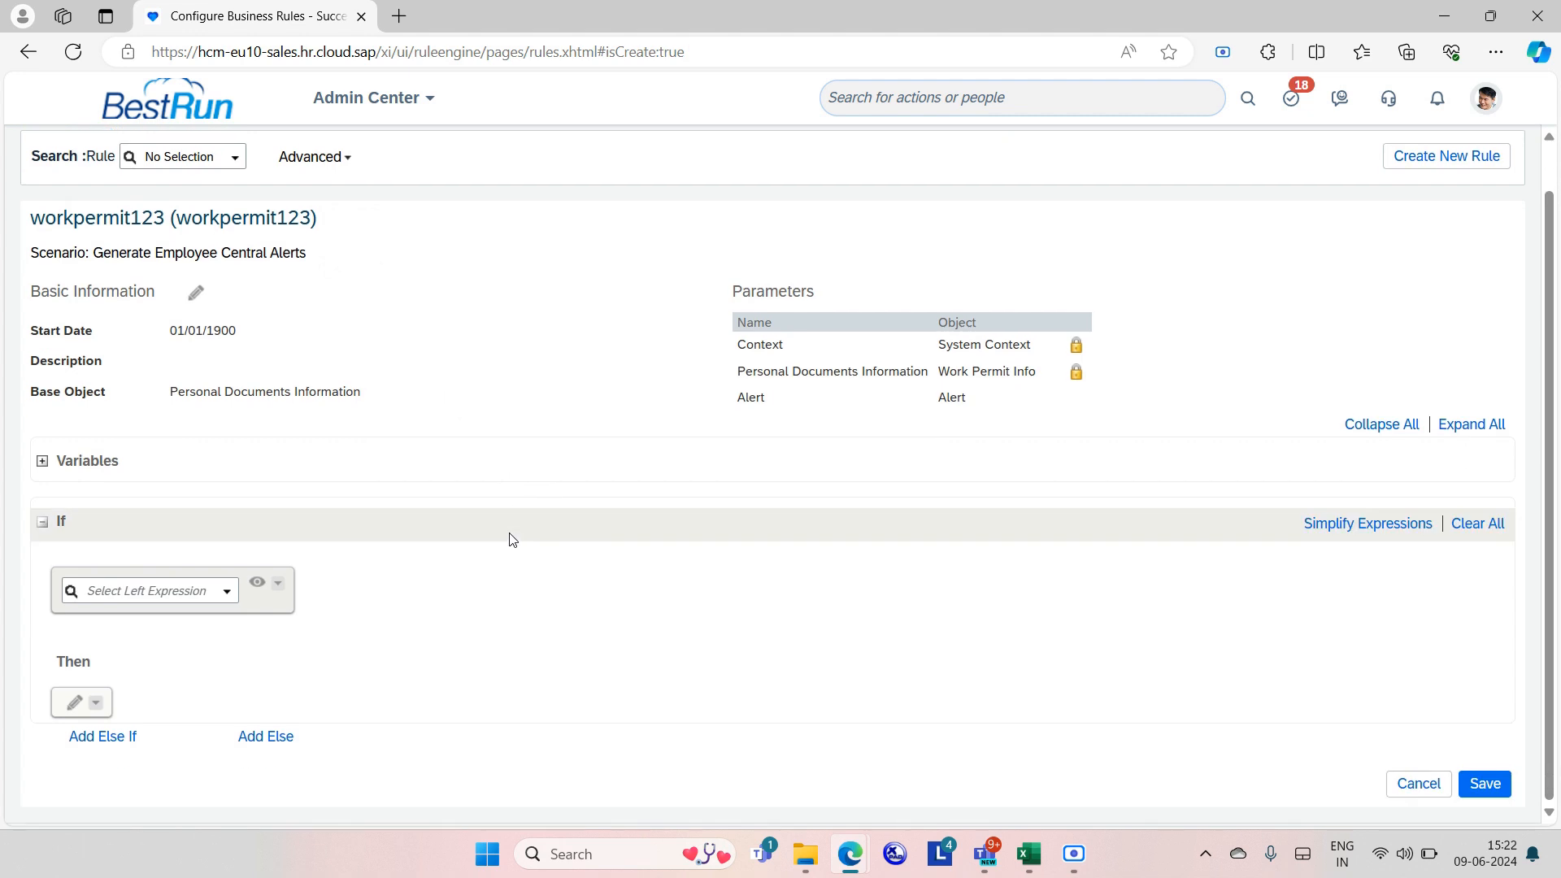
{"action": "left_click", "coordinate": [228, 593]}
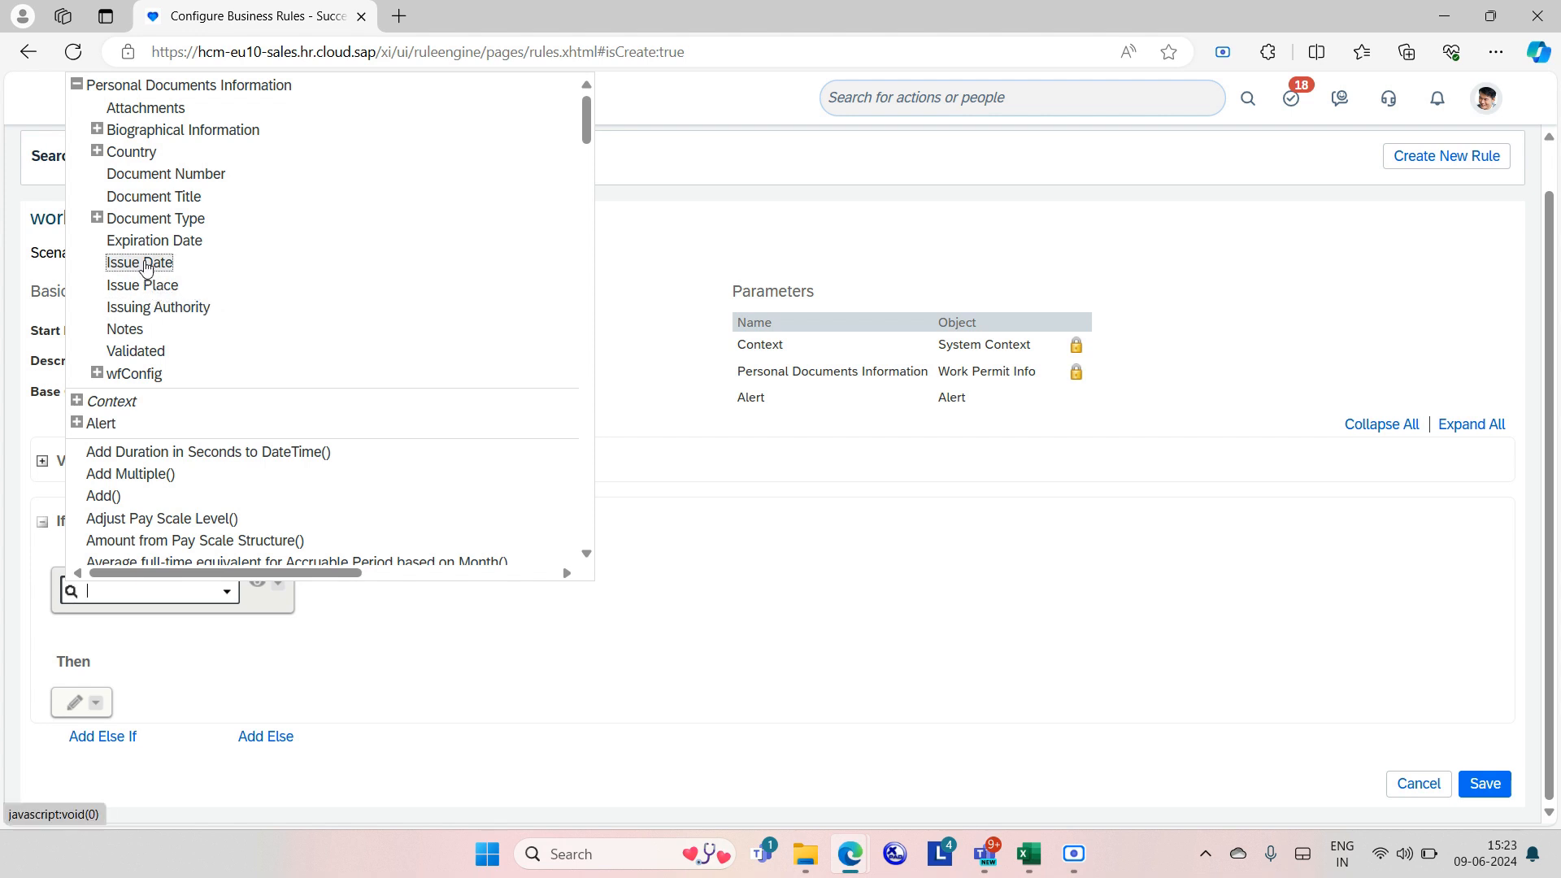
{"action": "left_click", "coordinate": [143, 242]}
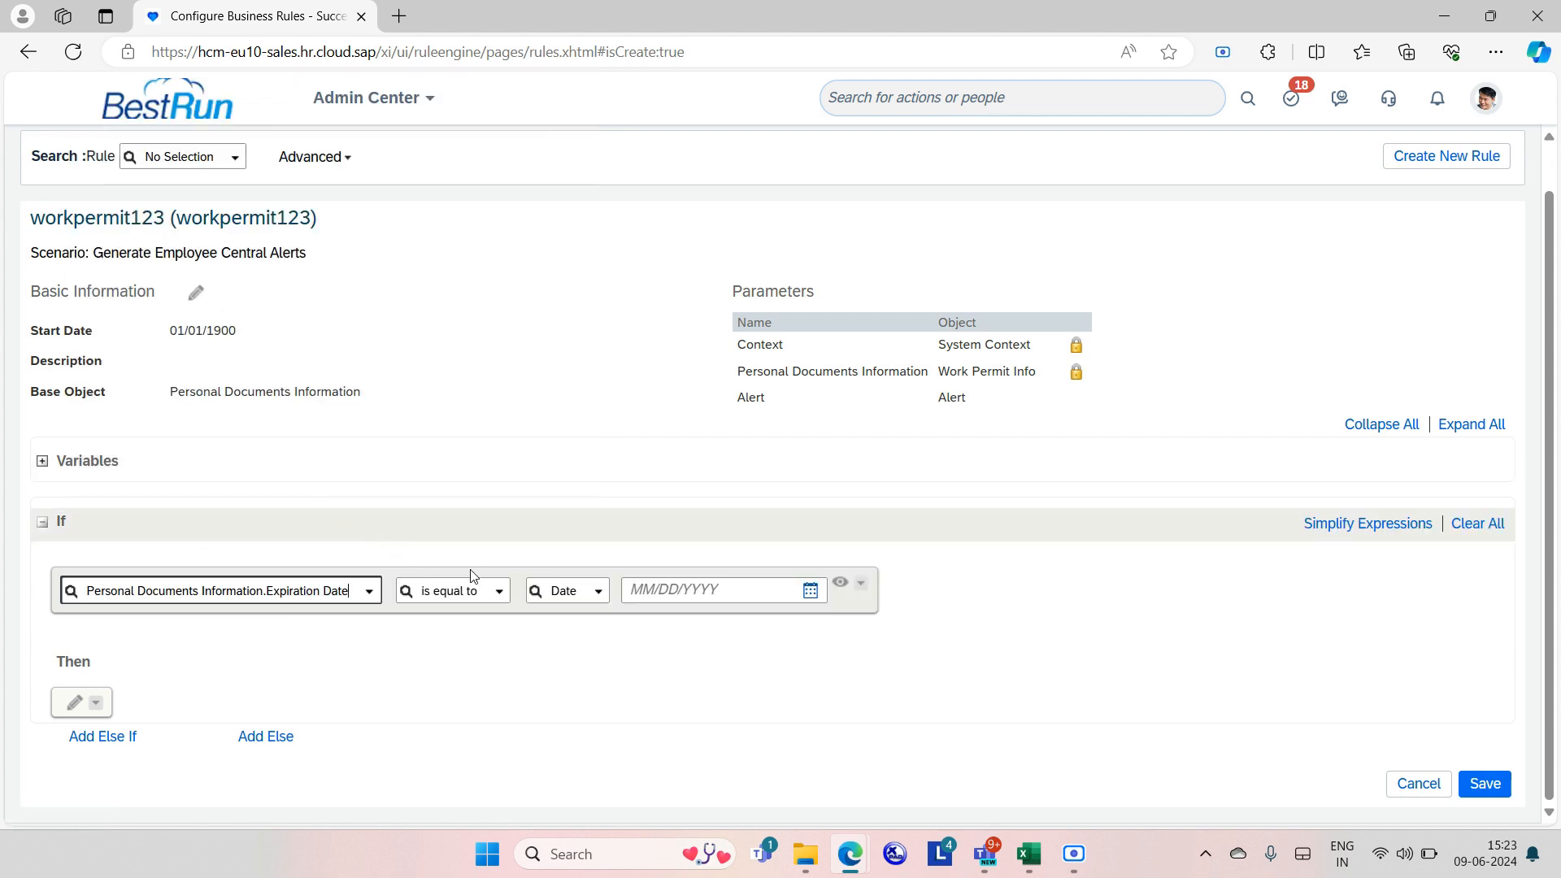
{"action": "left_click", "coordinate": [499, 594]}
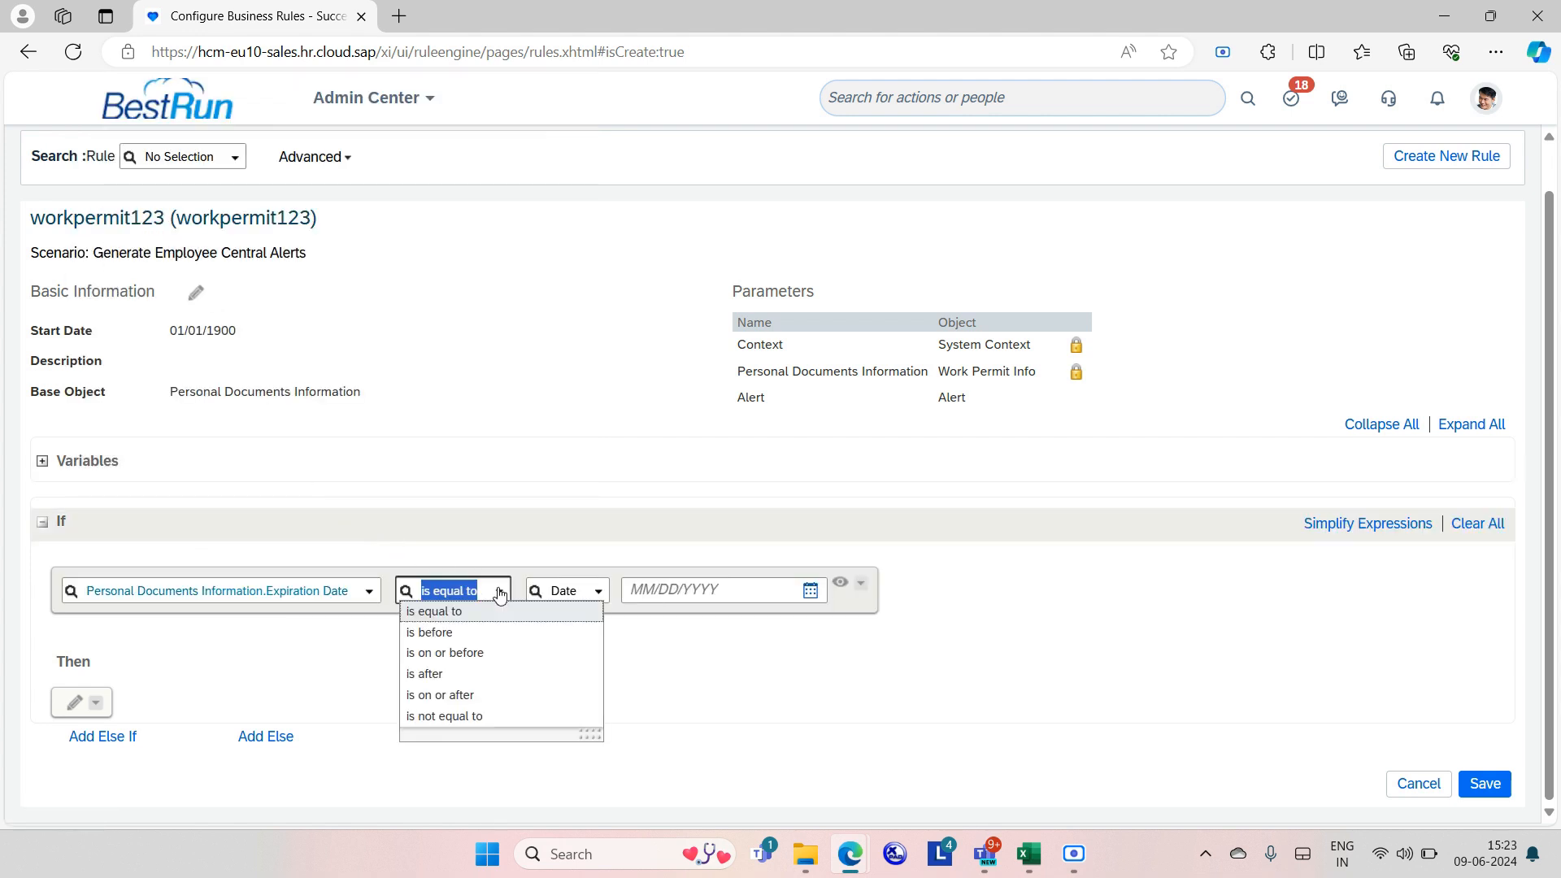
{"action": "left_click", "coordinate": [483, 716]}
{"action": "left_click", "coordinate": [598, 594]}
{"action": "type", "text": "null"}
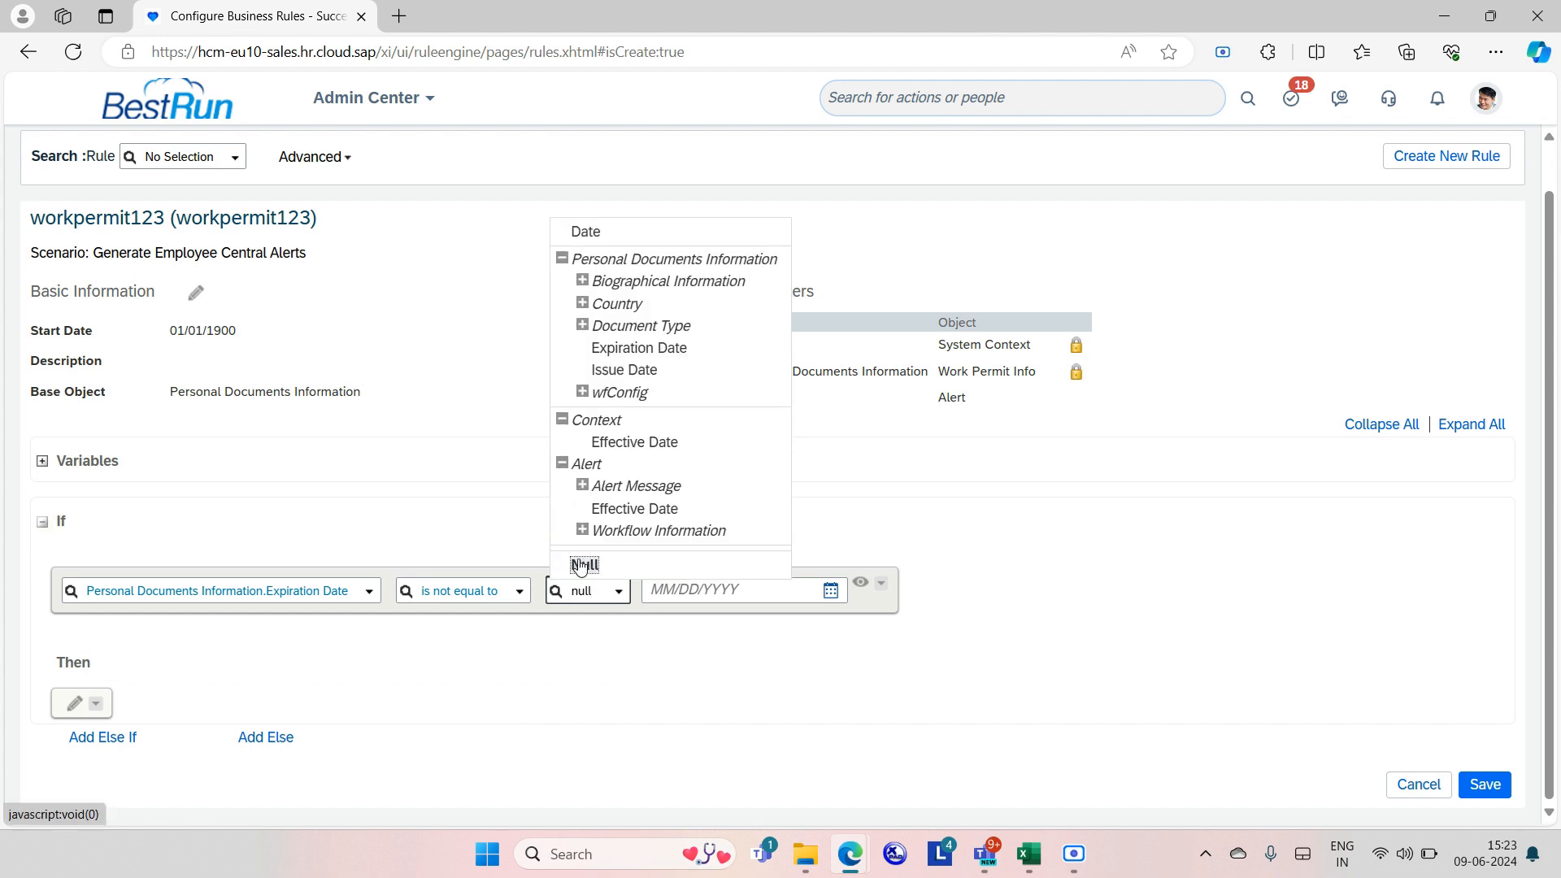
{"action": "left_click", "coordinate": [578, 559]}
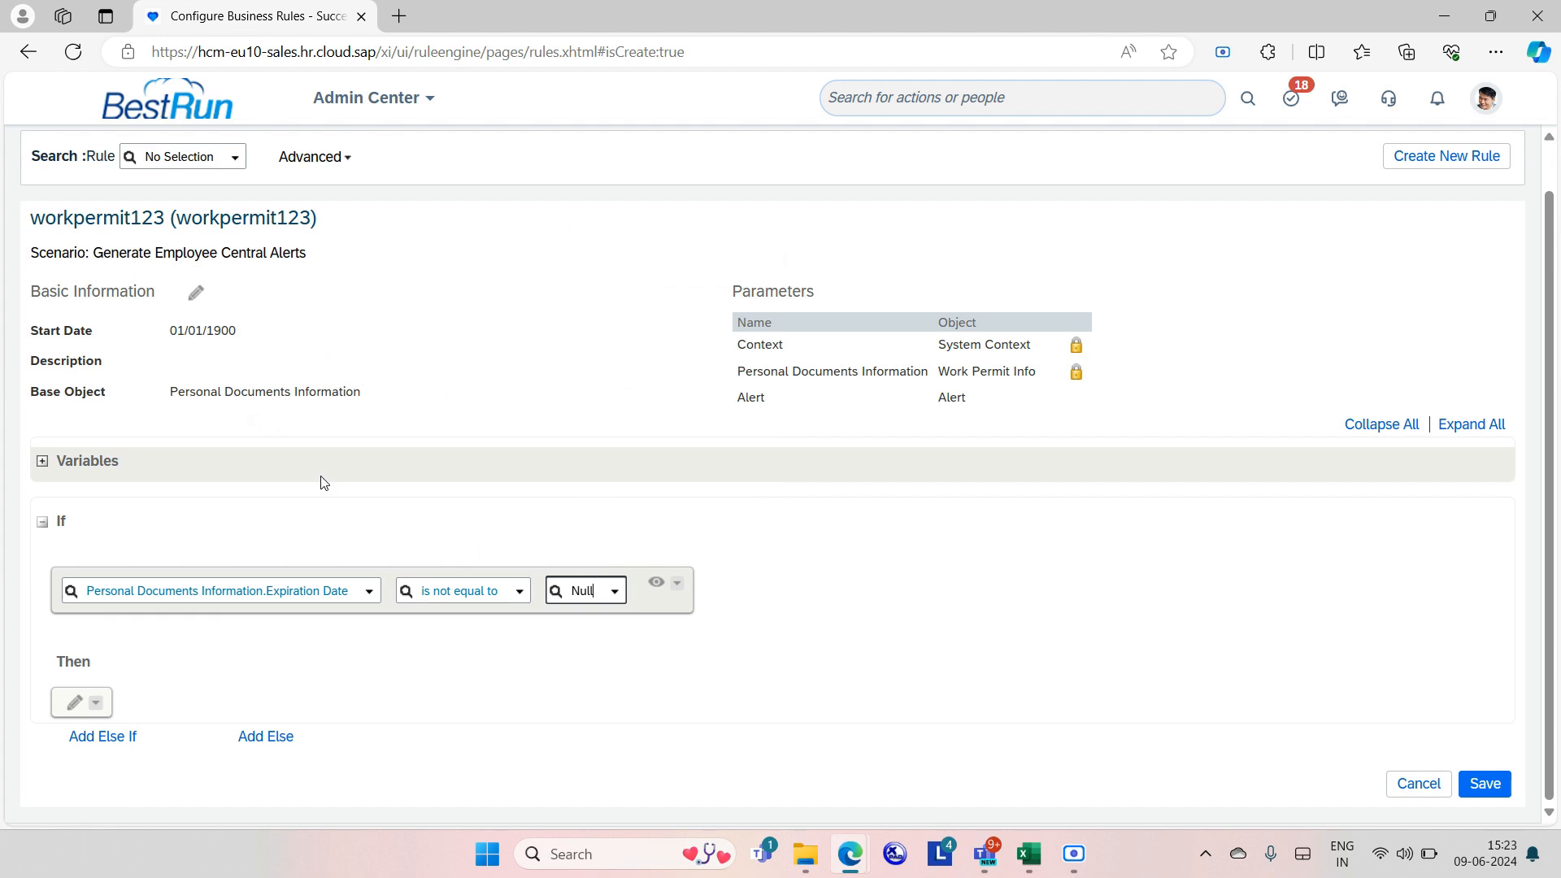
{"action": "left_click", "coordinate": [264, 540]}
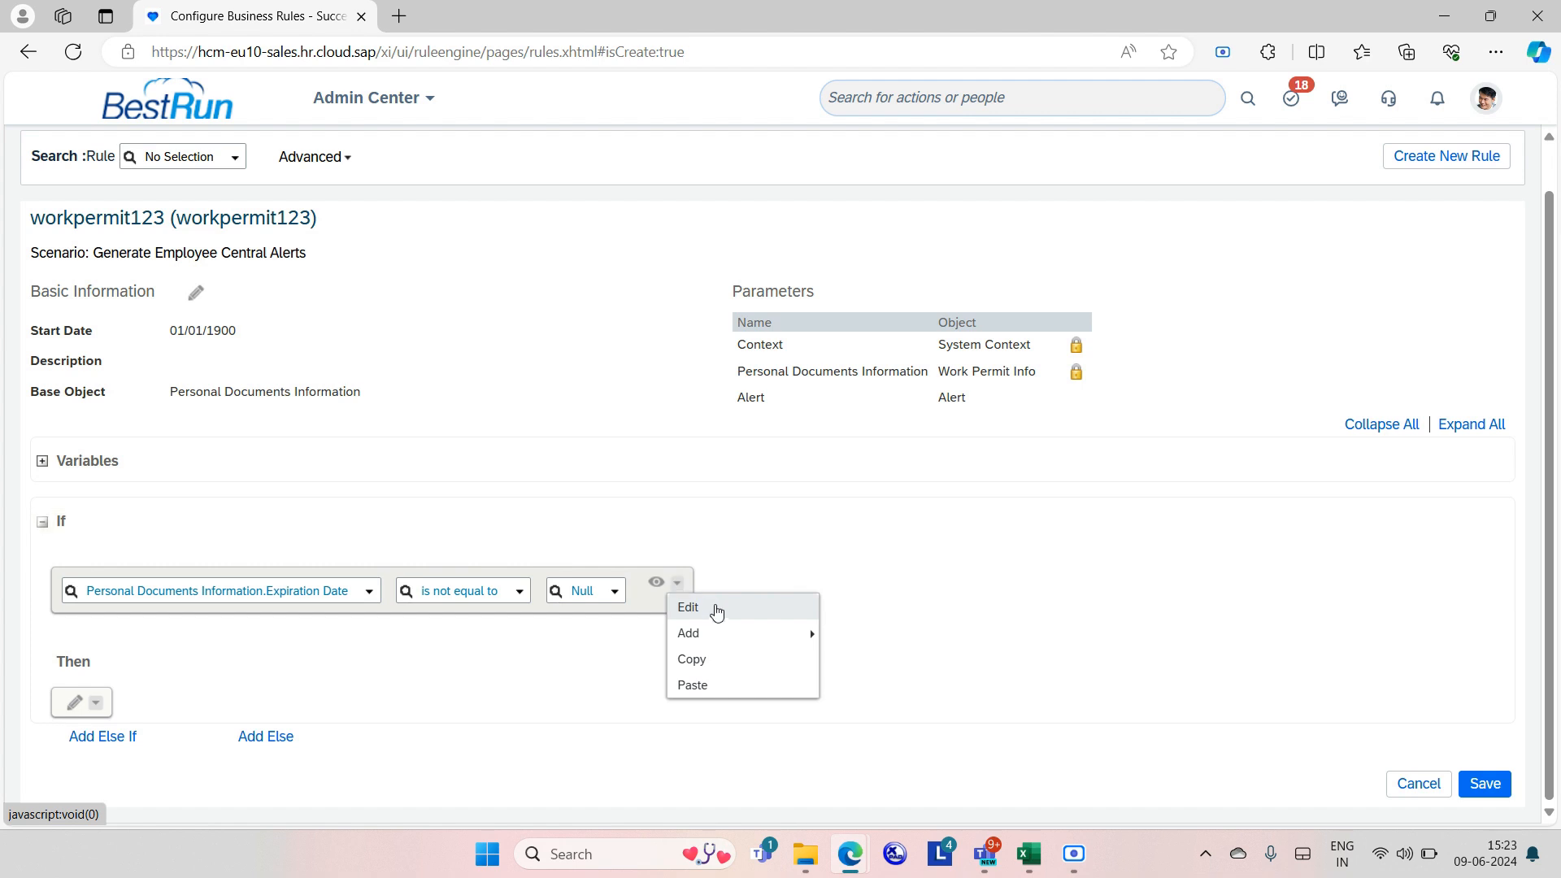
Wrap the condition in an And group and add a second row on Expiration Date.
{"action": "mouse_move", "coordinate": [739, 643]}
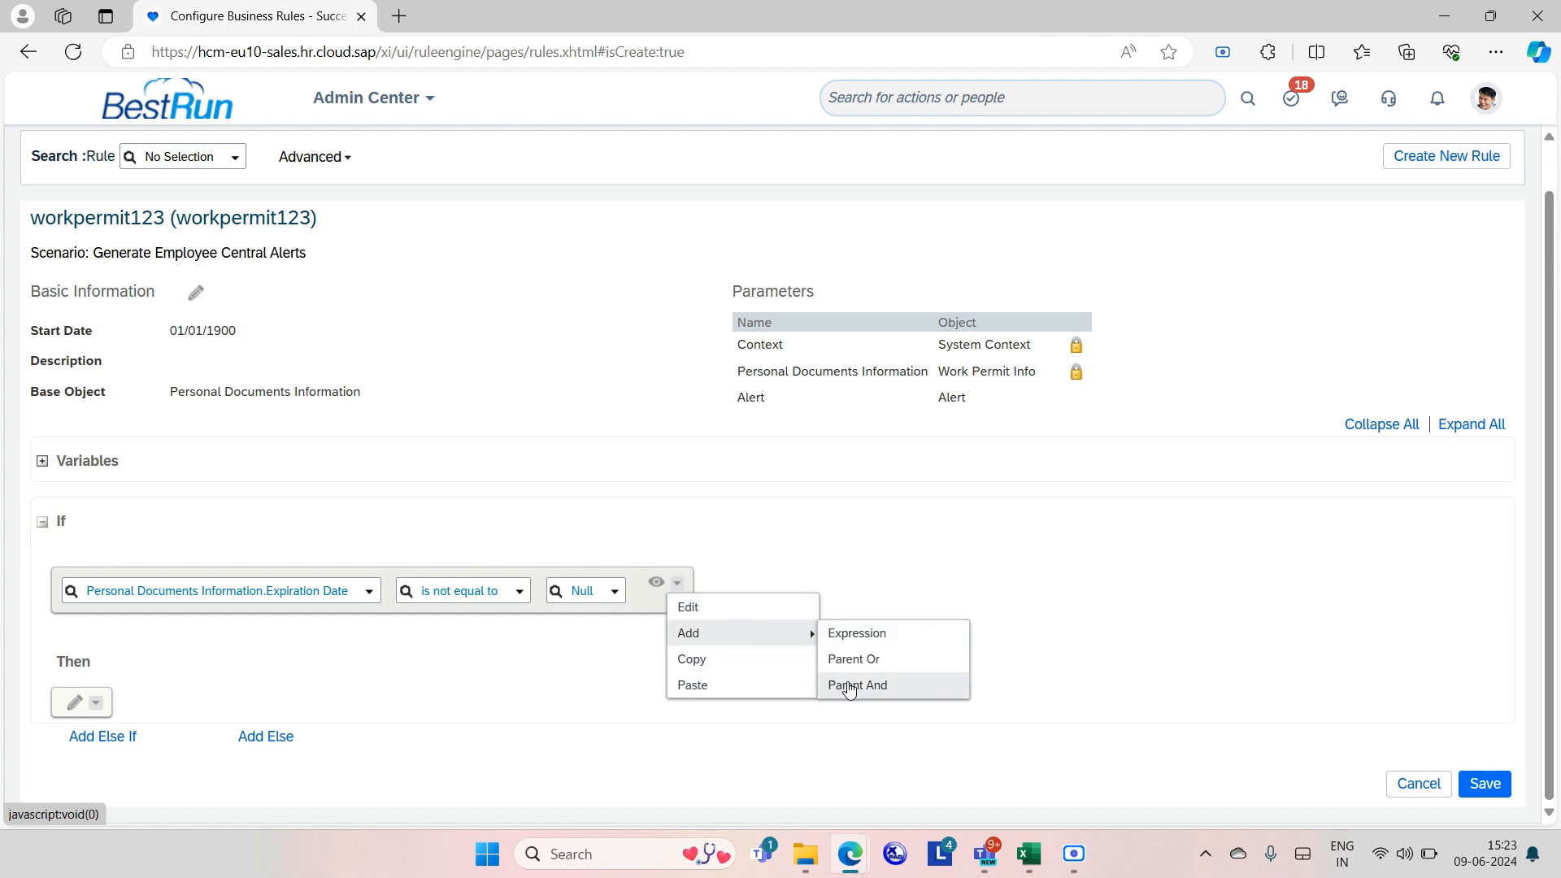
{"action": "left_click", "coordinate": [850, 685]}
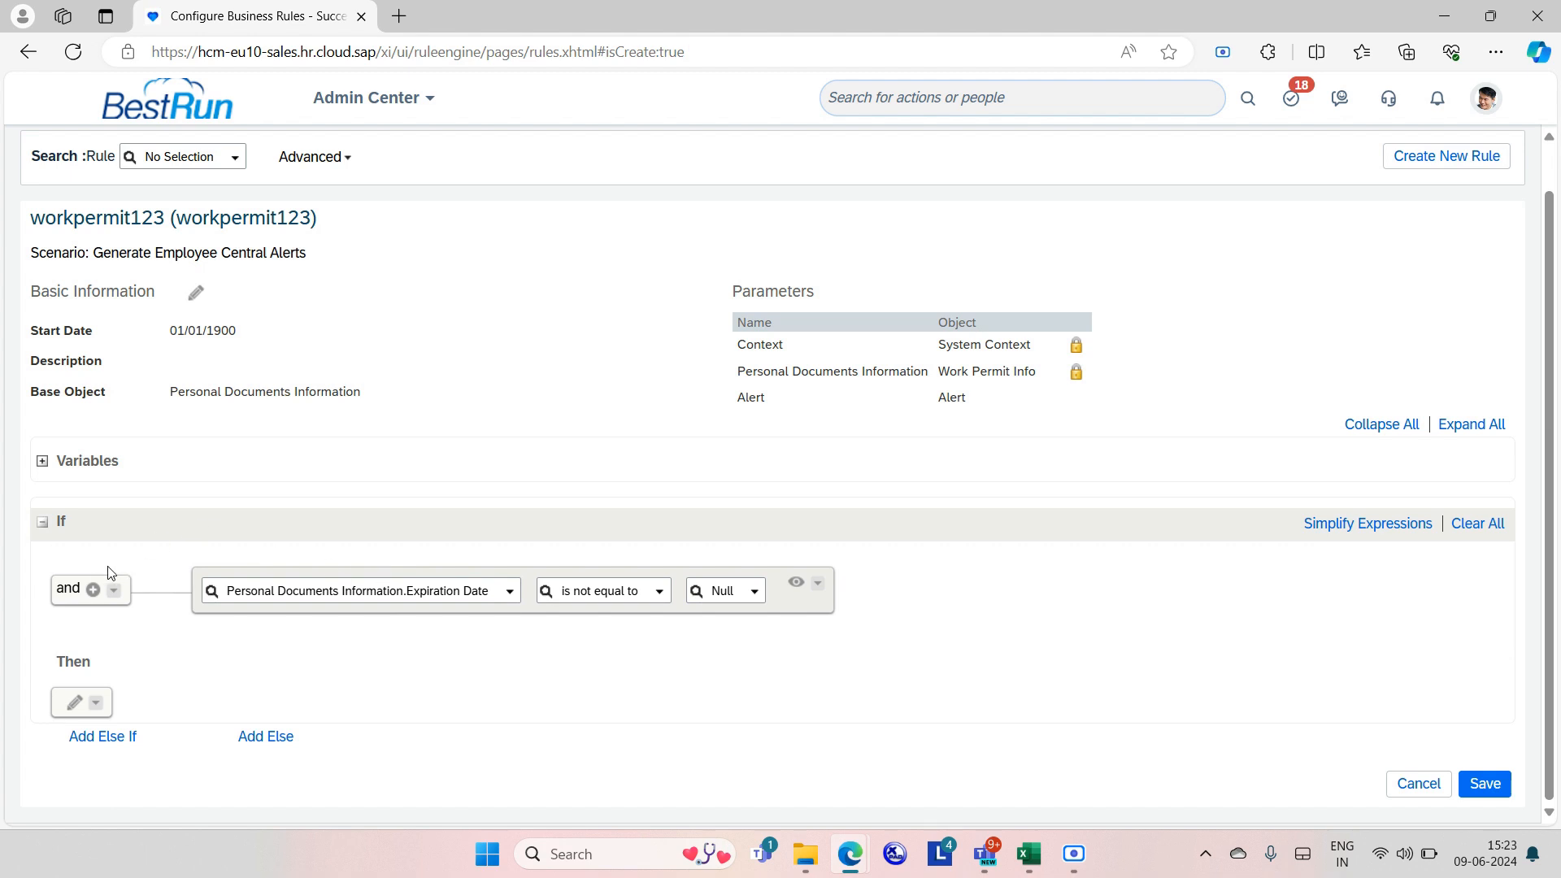
{"action": "left_click", "coordinate": [92, 590]}
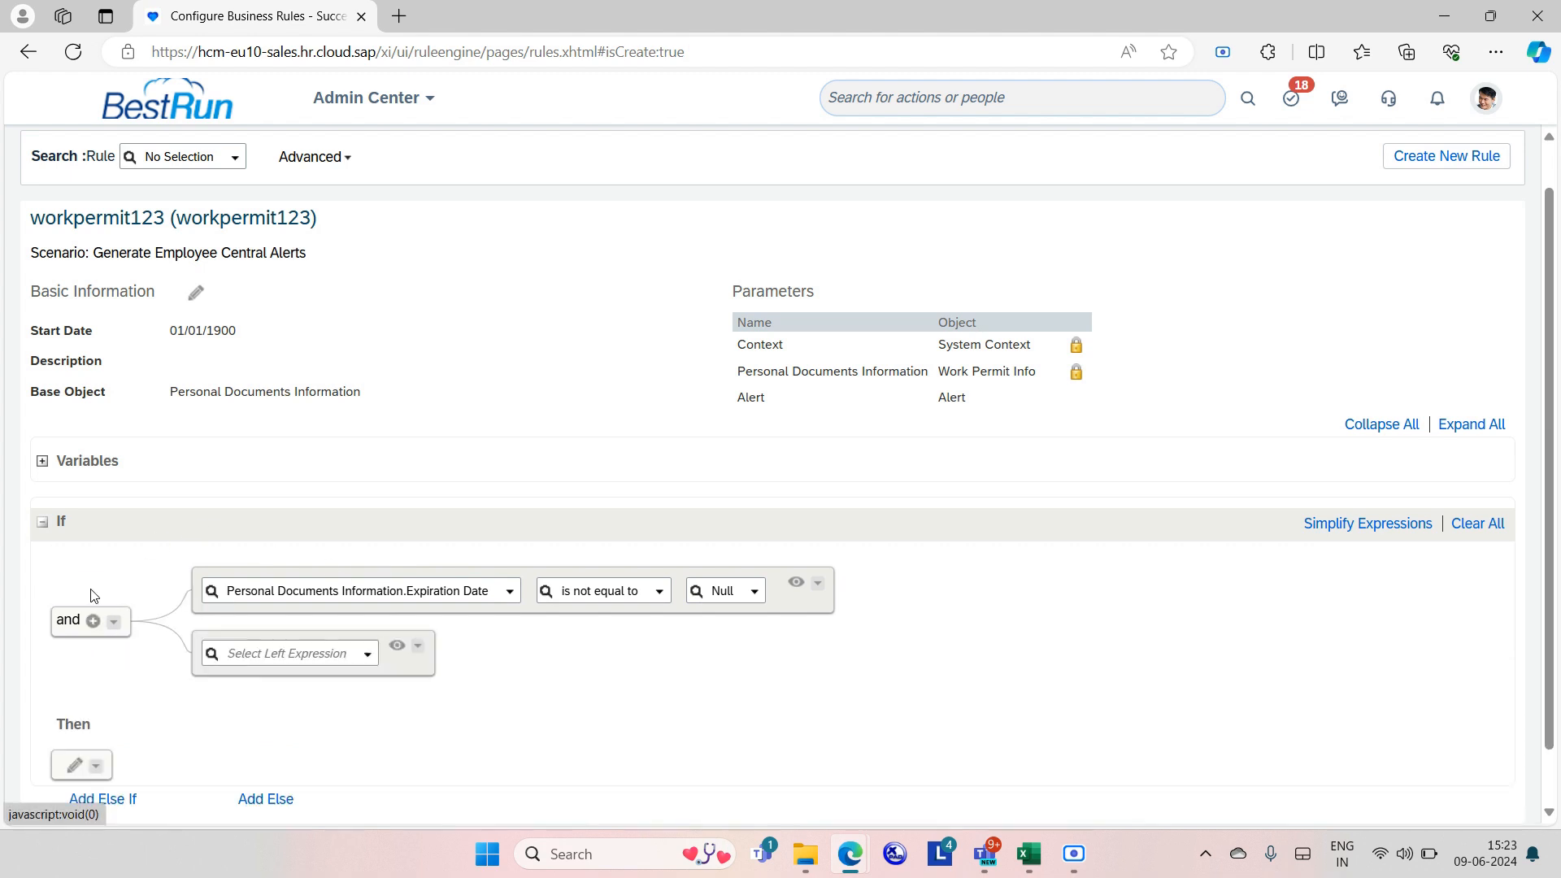
{"action": "left_click", "coordinate": [367, 655]}
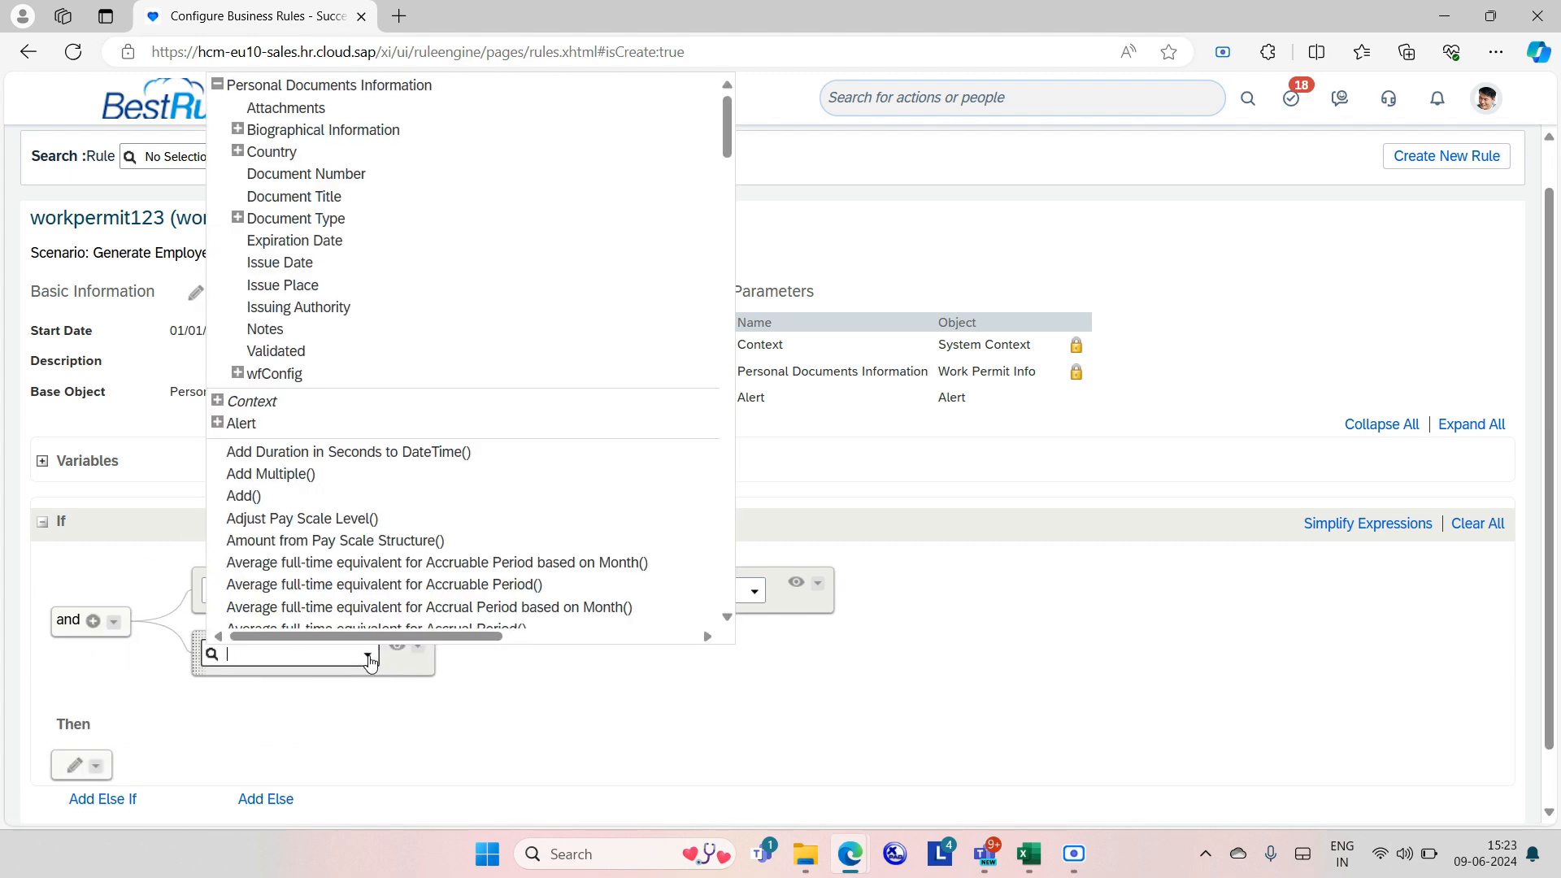
{"action": "left_click", "coordinate": [284, 243]}
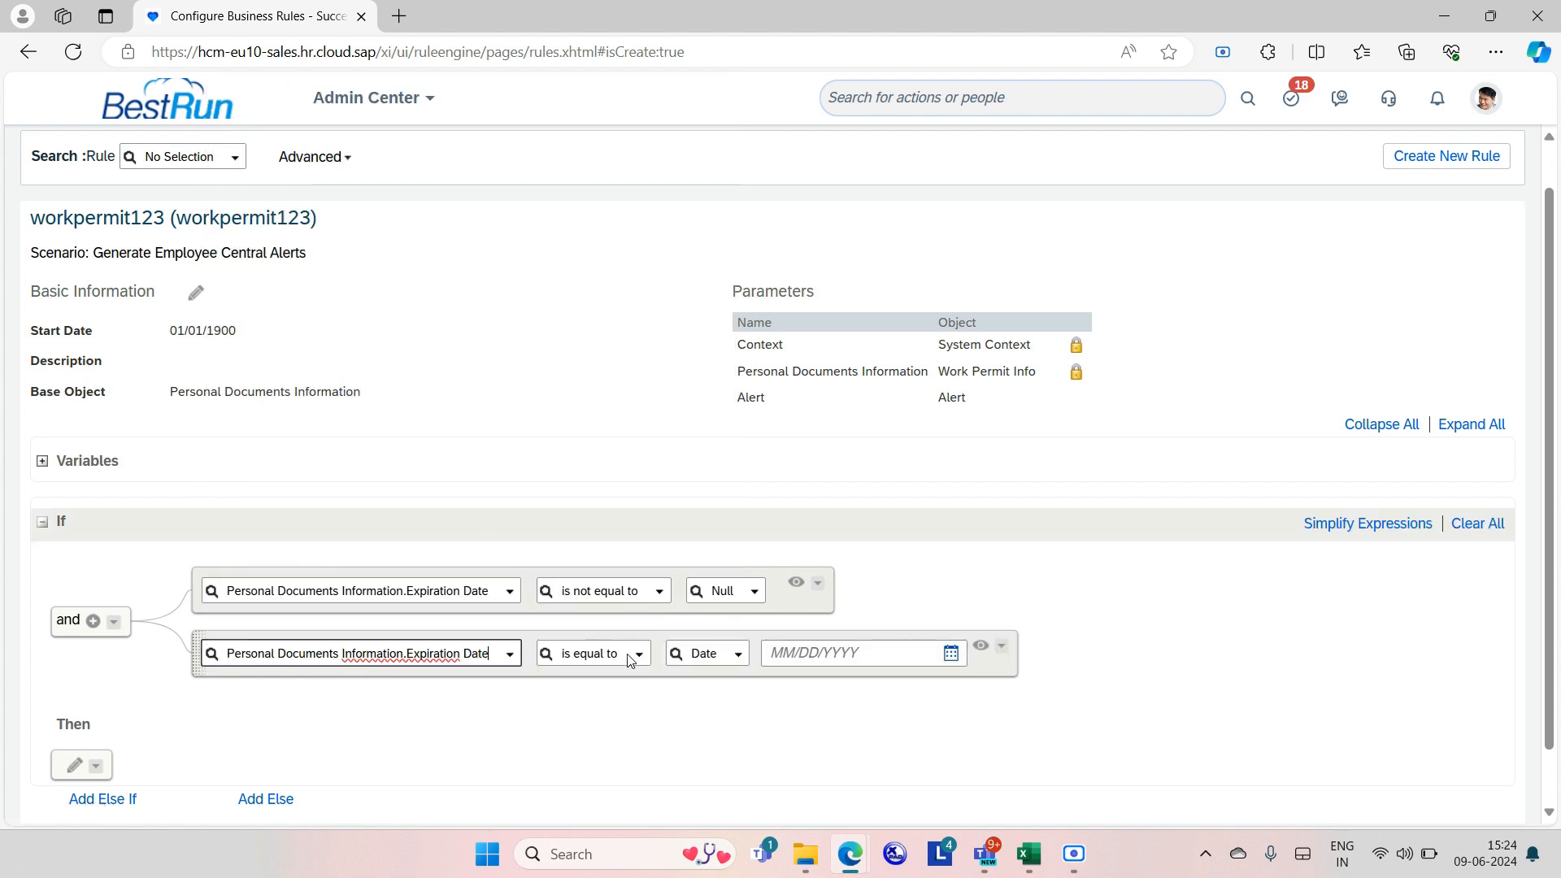
Require Expiration Date to equal Date Plus() of Today() with 0 months and 2 days.
{"action": "left_click", "coordinate": [740, 657]}
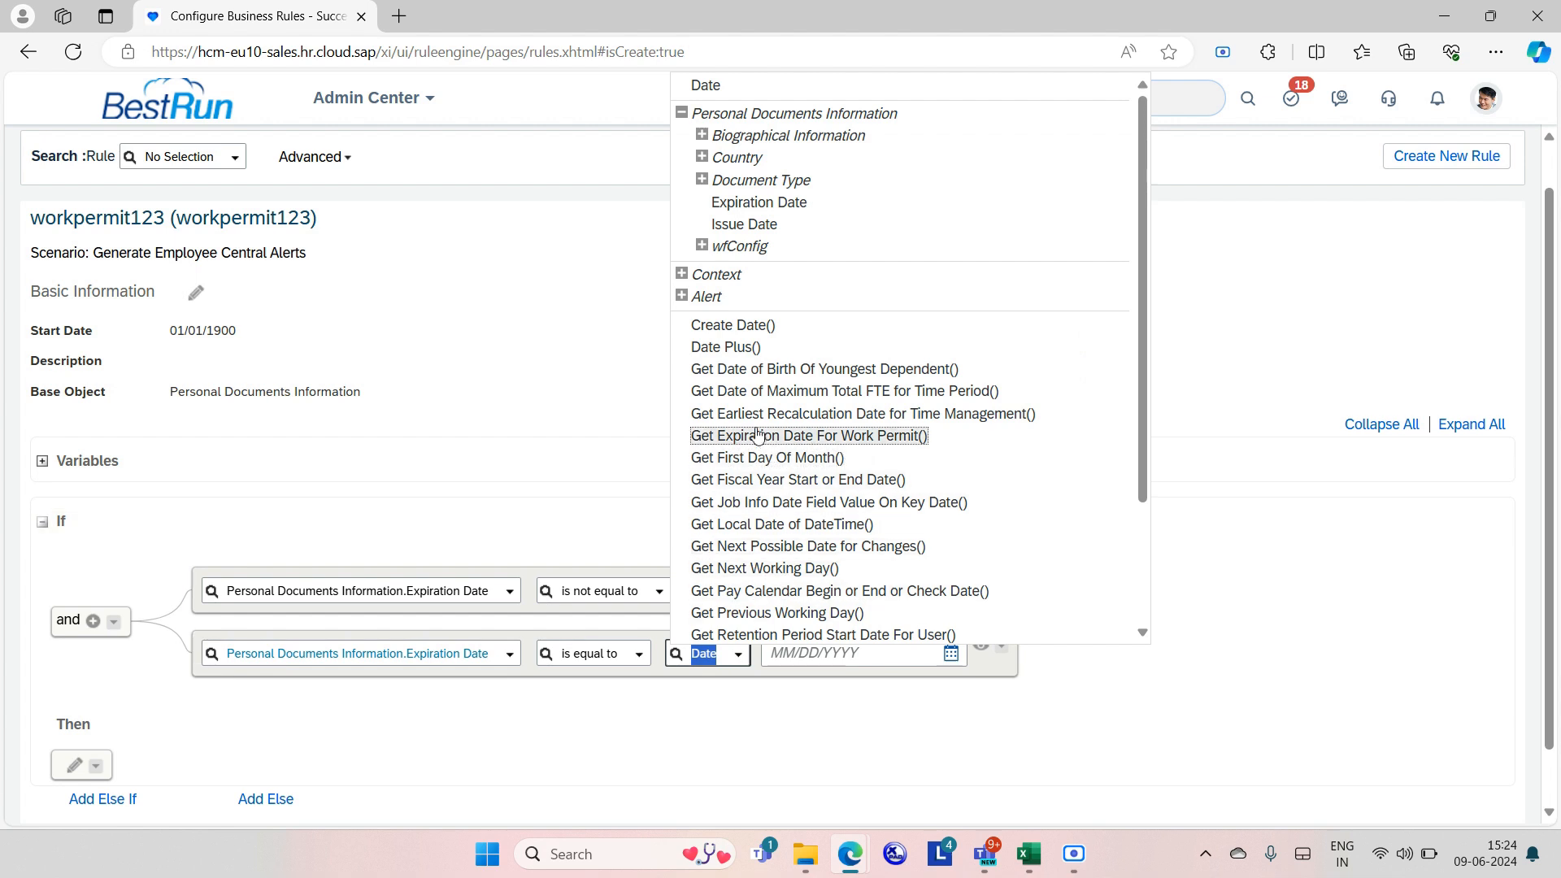
{"action": "left_click", "coordinate": [738, 350]}
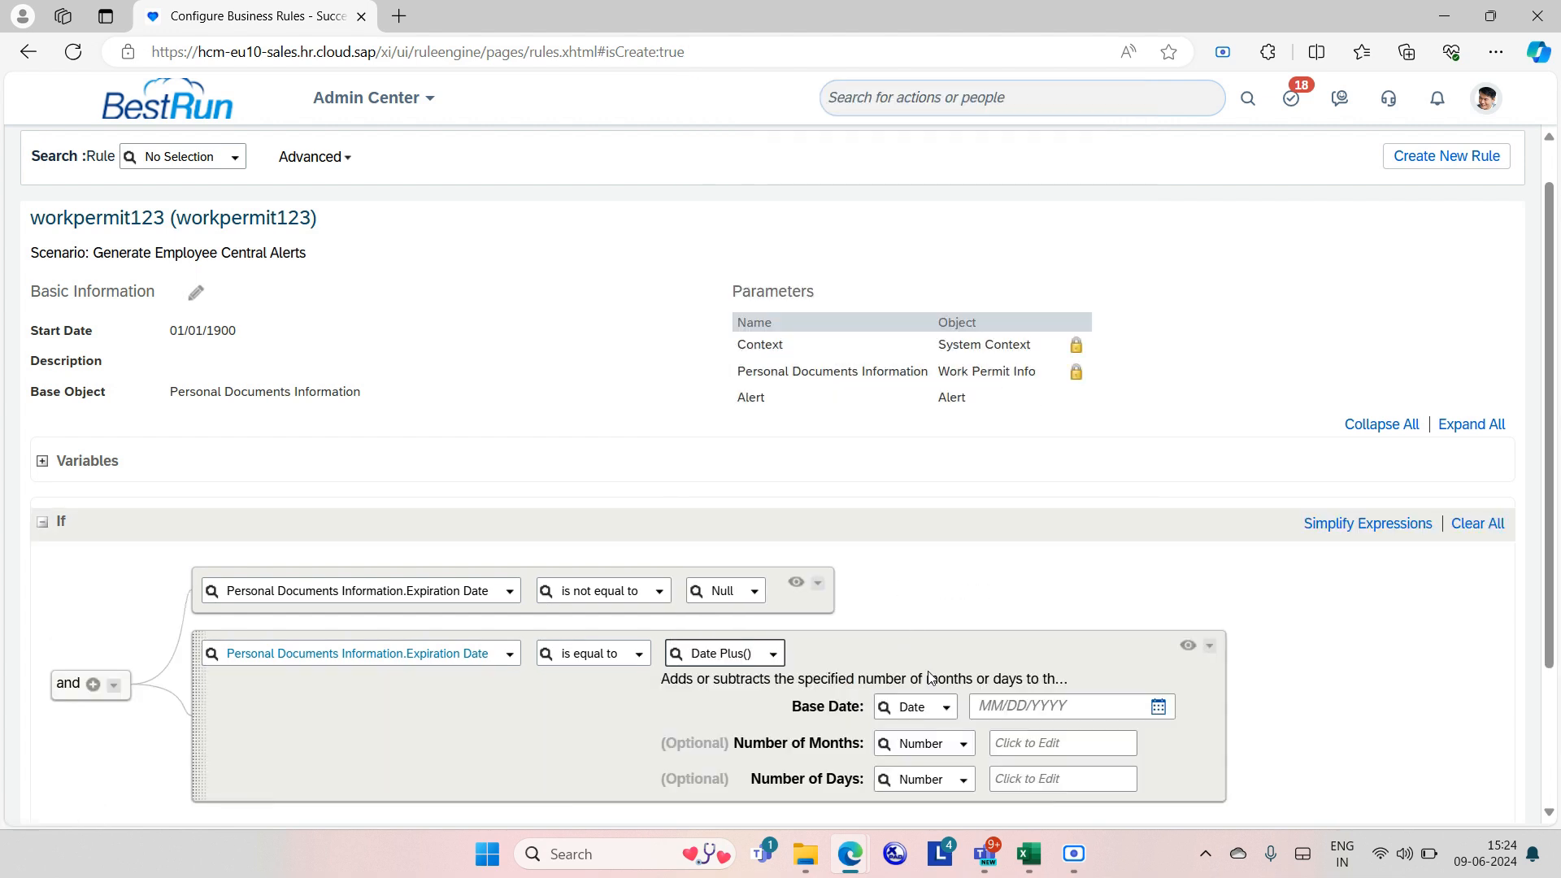
{"action": "left_click", "coordinate": [946, 713]}
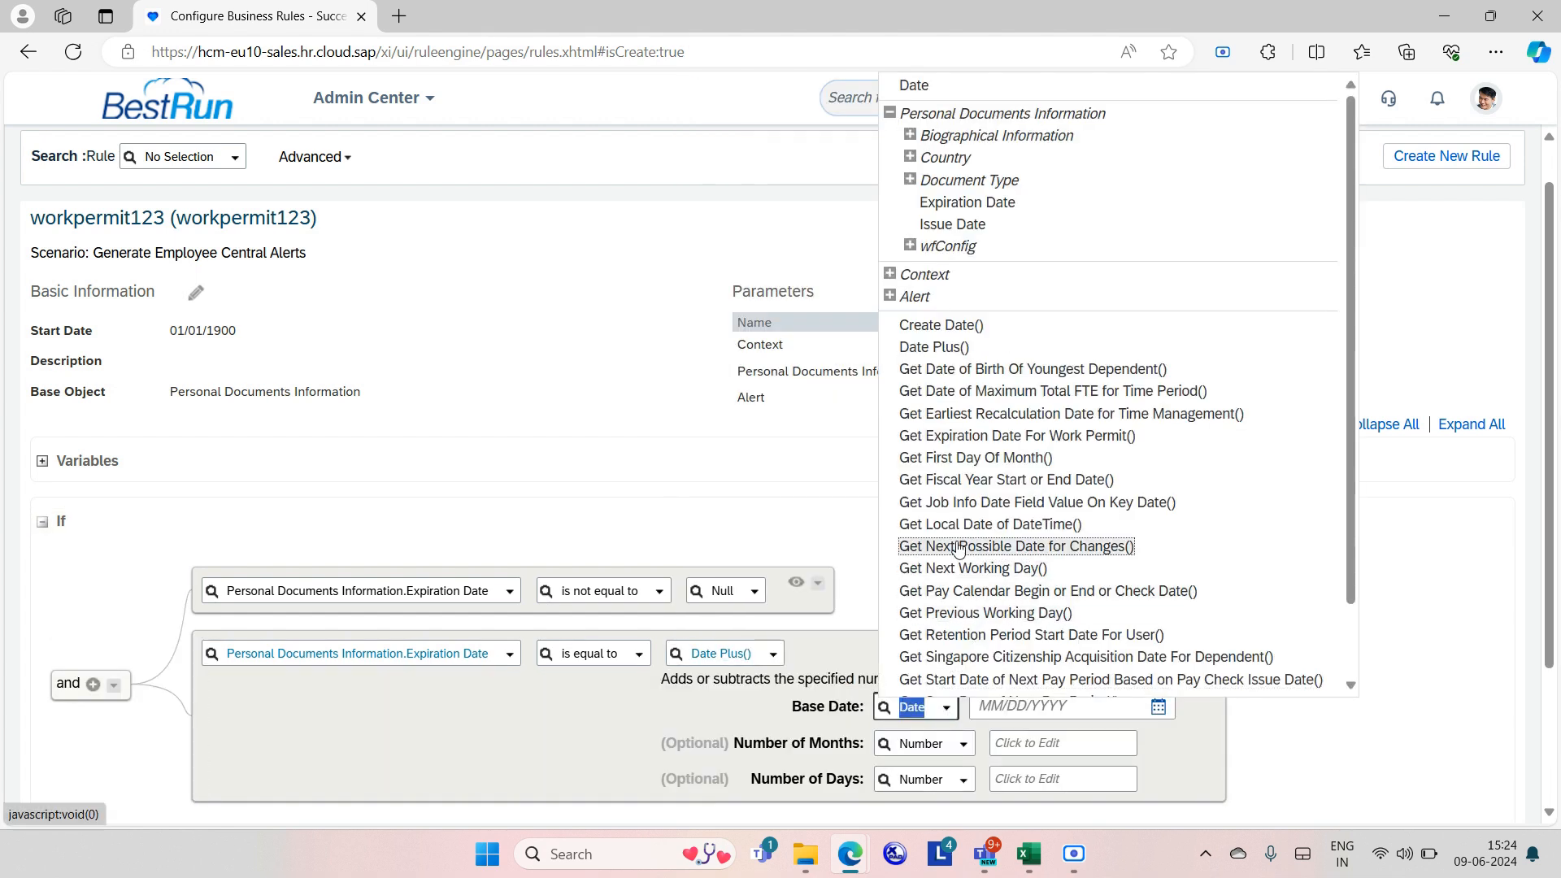
{"action": "scroll", "coordinate": [1008, 488], "scroll_direction": "down", "scroll_amount": 2}
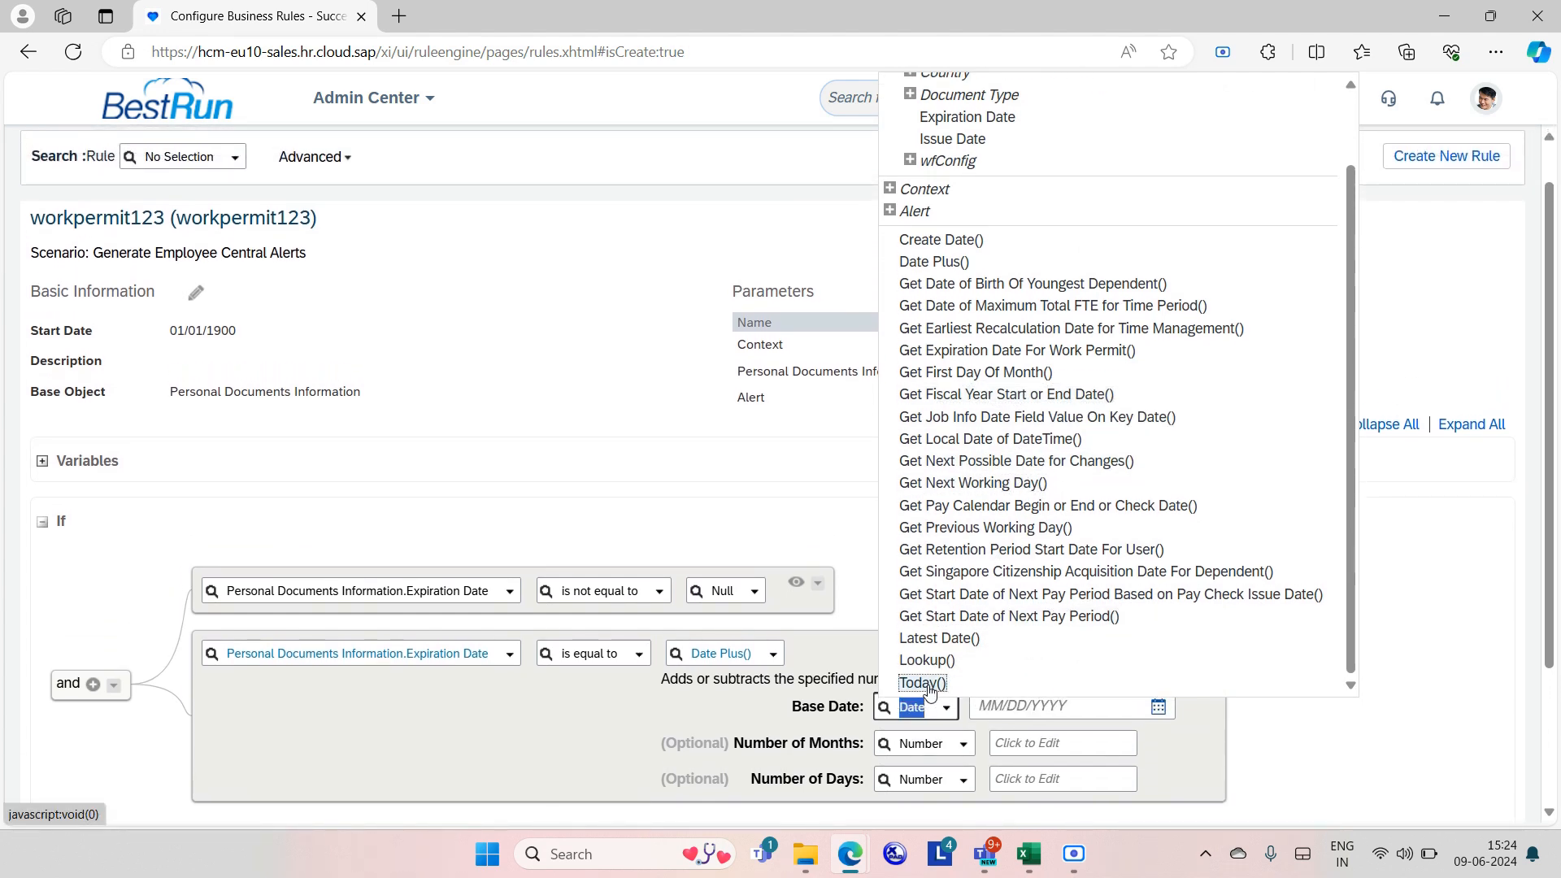
{"action": "left_click", "coordinate": [932, 683]}
{"action": "left_click", "coordinate": [1022, 762]}
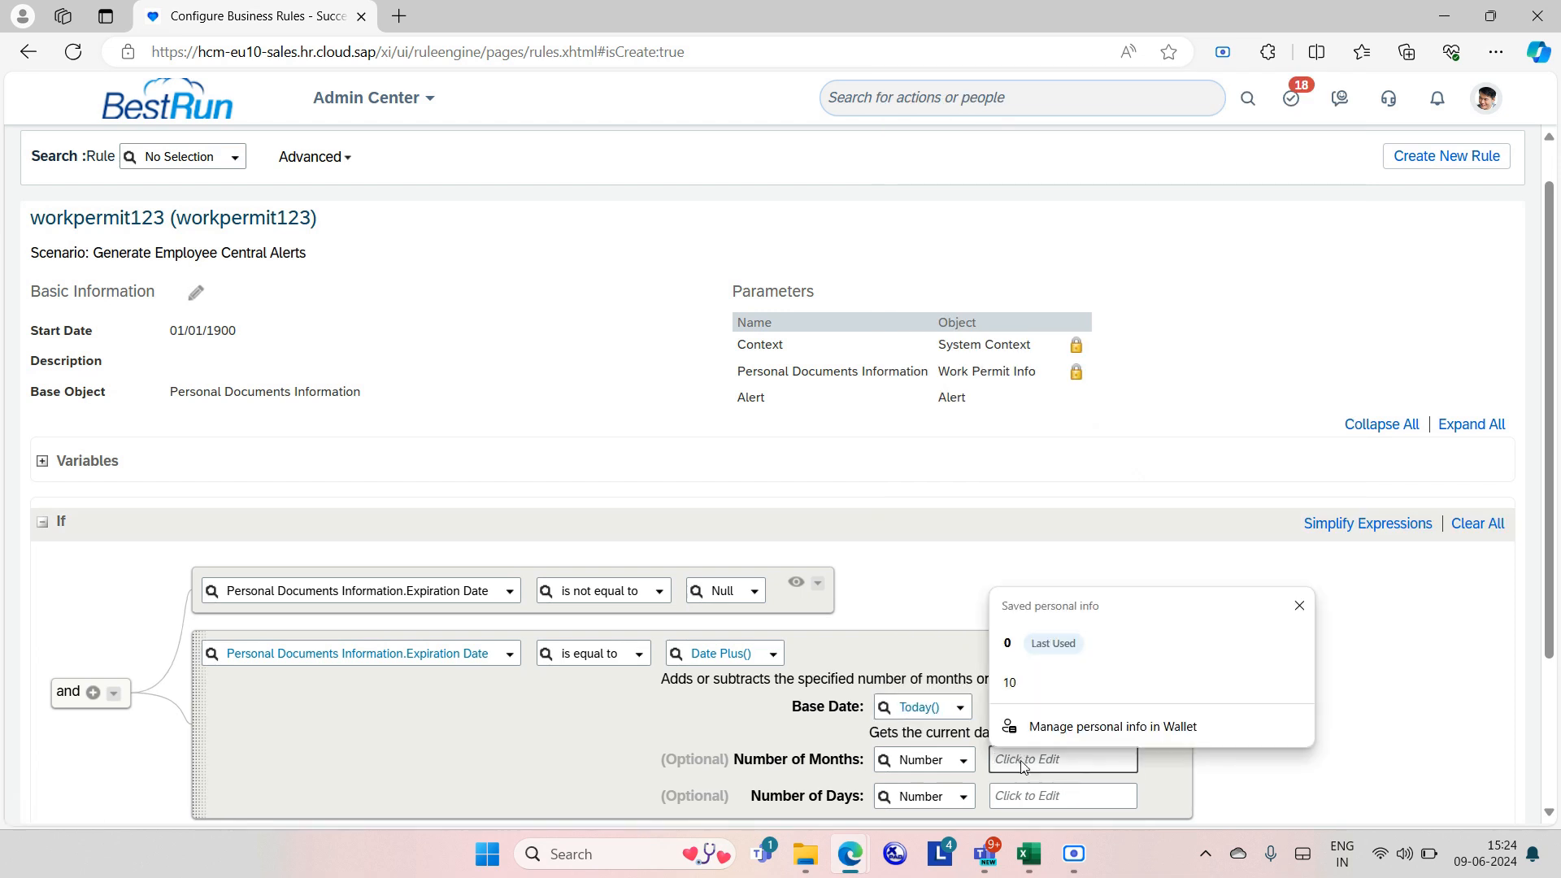
{"action": "type", "text": "0"}
{"action": "left_click", "coordinate": [1034, 798]}
{"action": "type", "text": "2"}
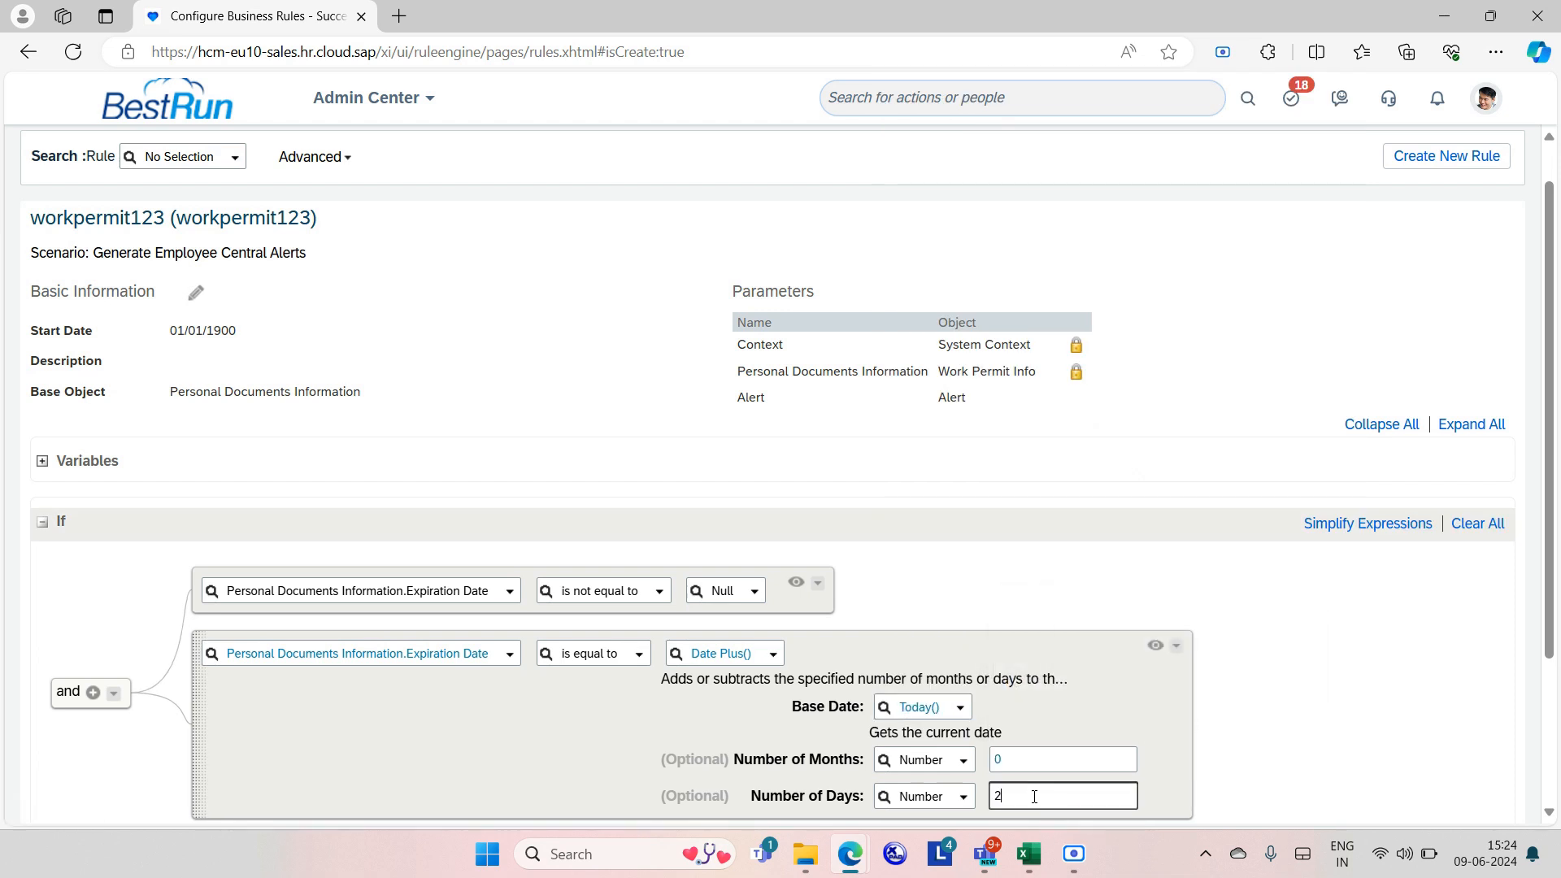
{"action": "scroll", "coordinate": [911, 691], "scroll_direction": "down", "scroll_amount": 3}
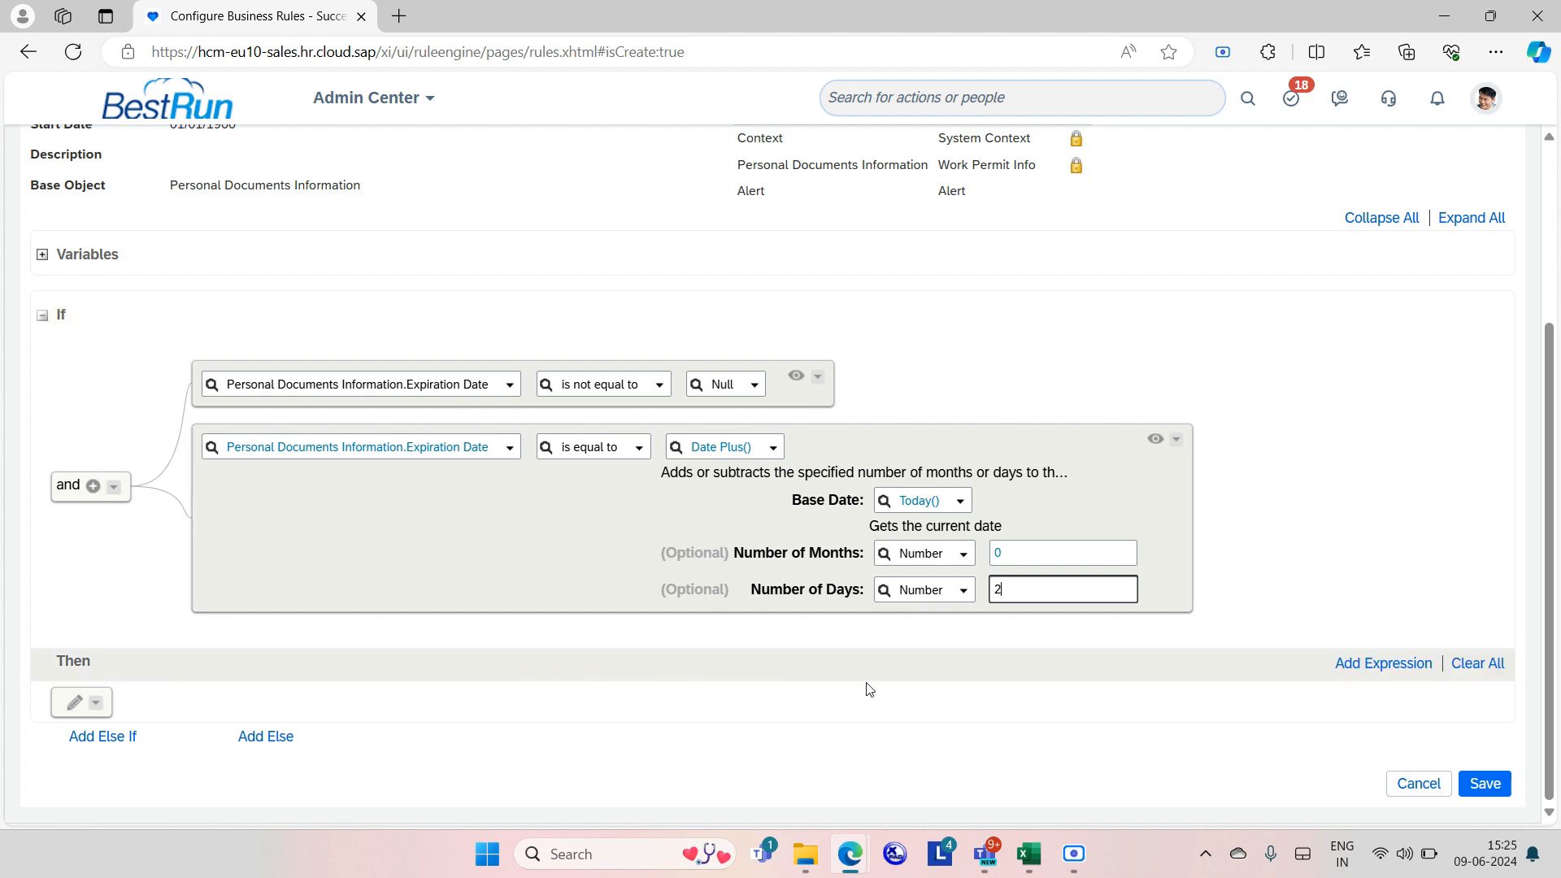
{"action": "mouse_move", "coordinate": [1476, 849]}
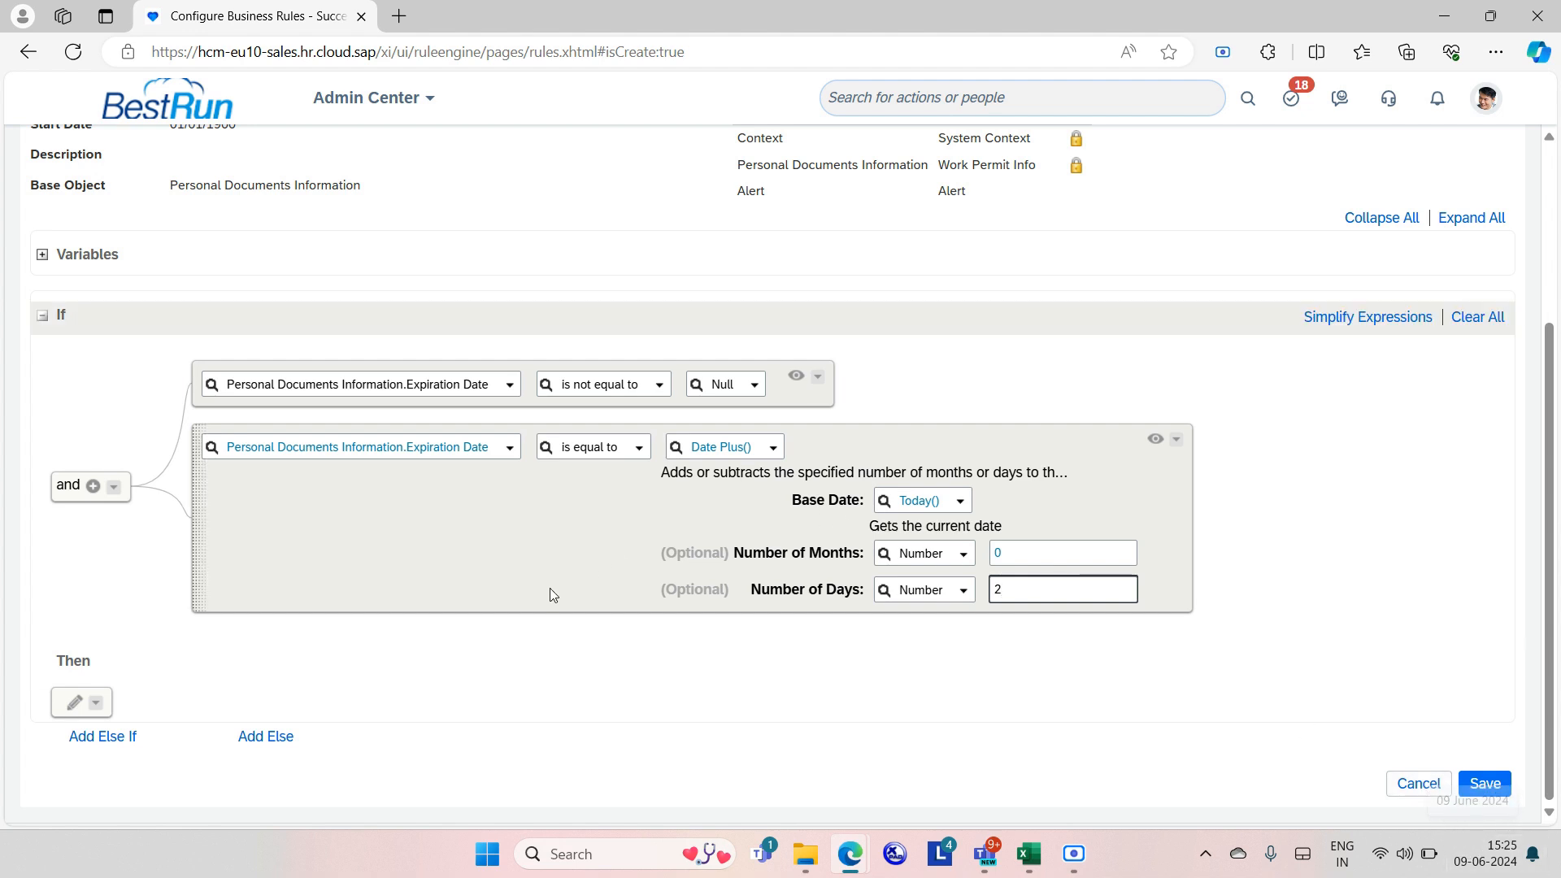
Make the Then action set Alert.Alert Message to WORKPERMIT123 and add a new expression row.
{"action": "left_click", "coordinate": [72, 702]}
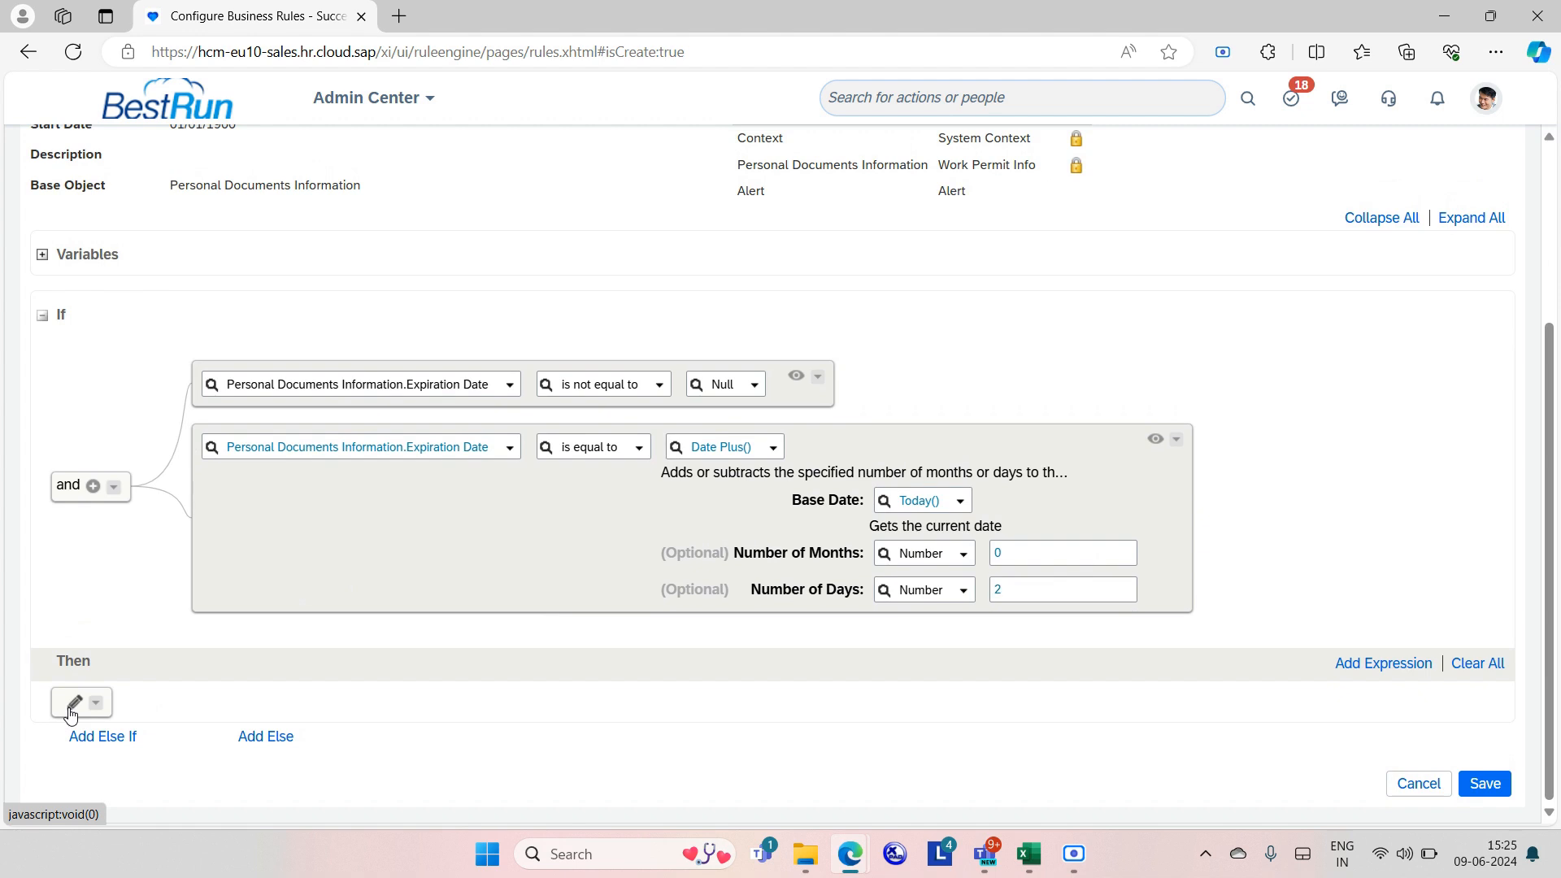
{"action": "left_click", "coordinate": [209, 710]}
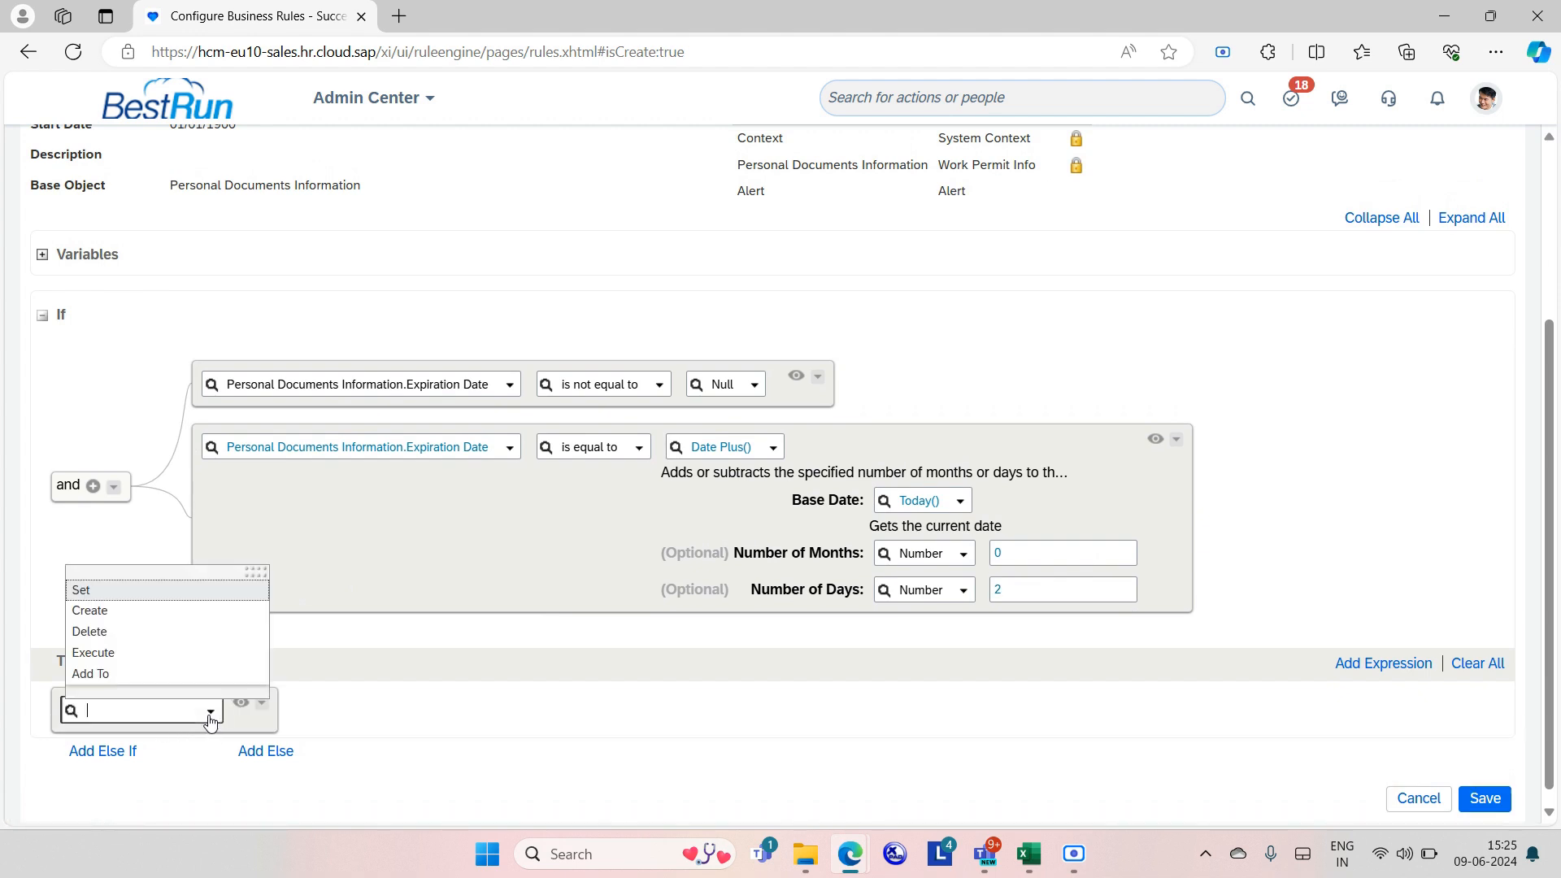
{"action": "left_click", "coordinate": [178, 590]}
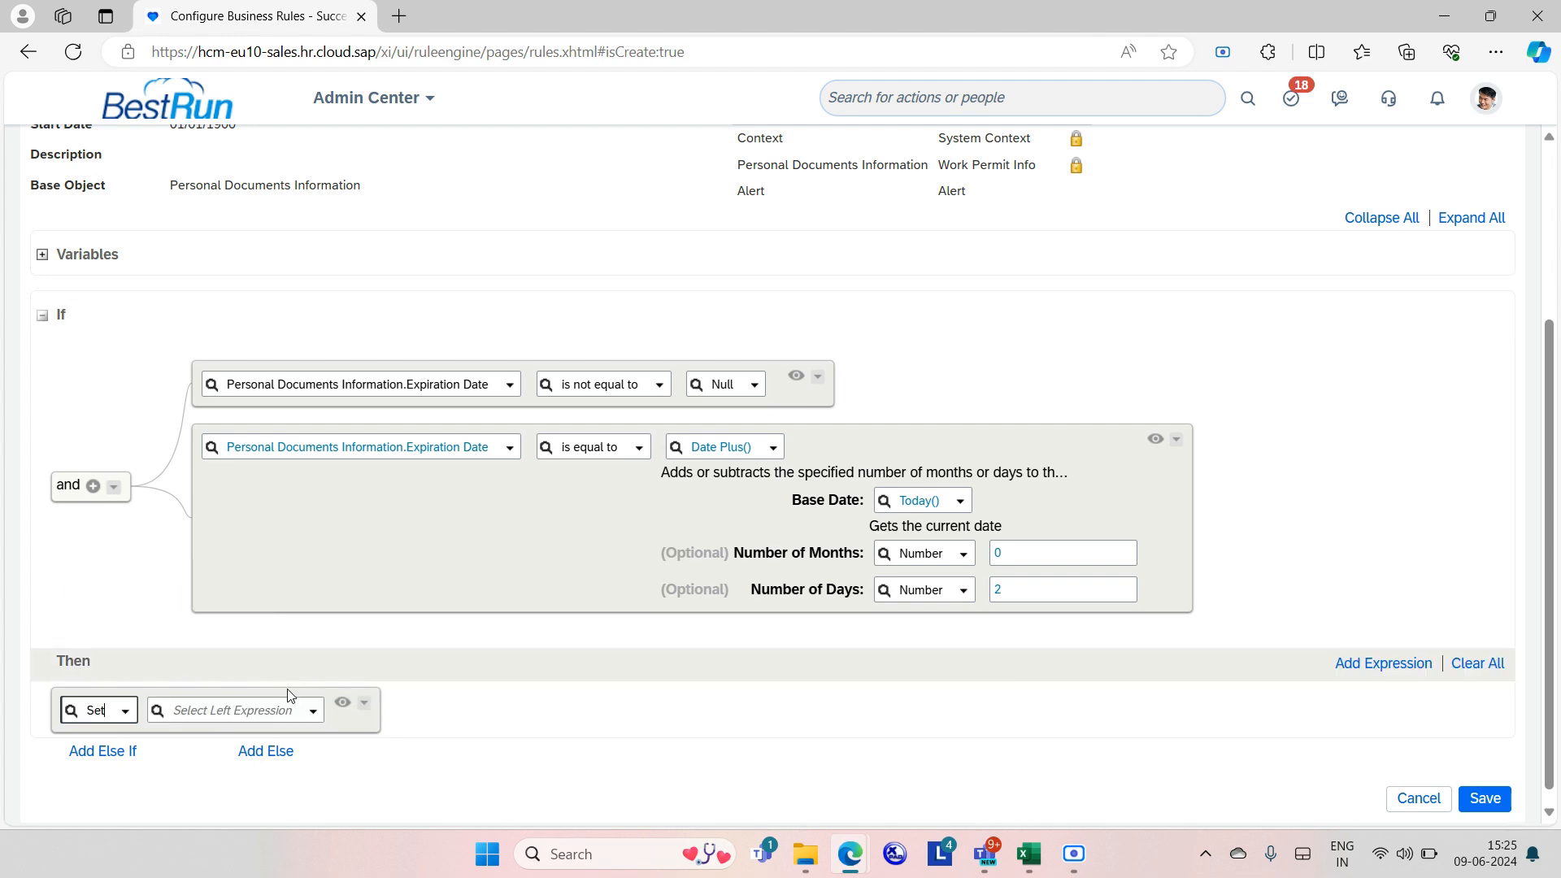
{"action": "left_click", "coordinate": [309, 714]}
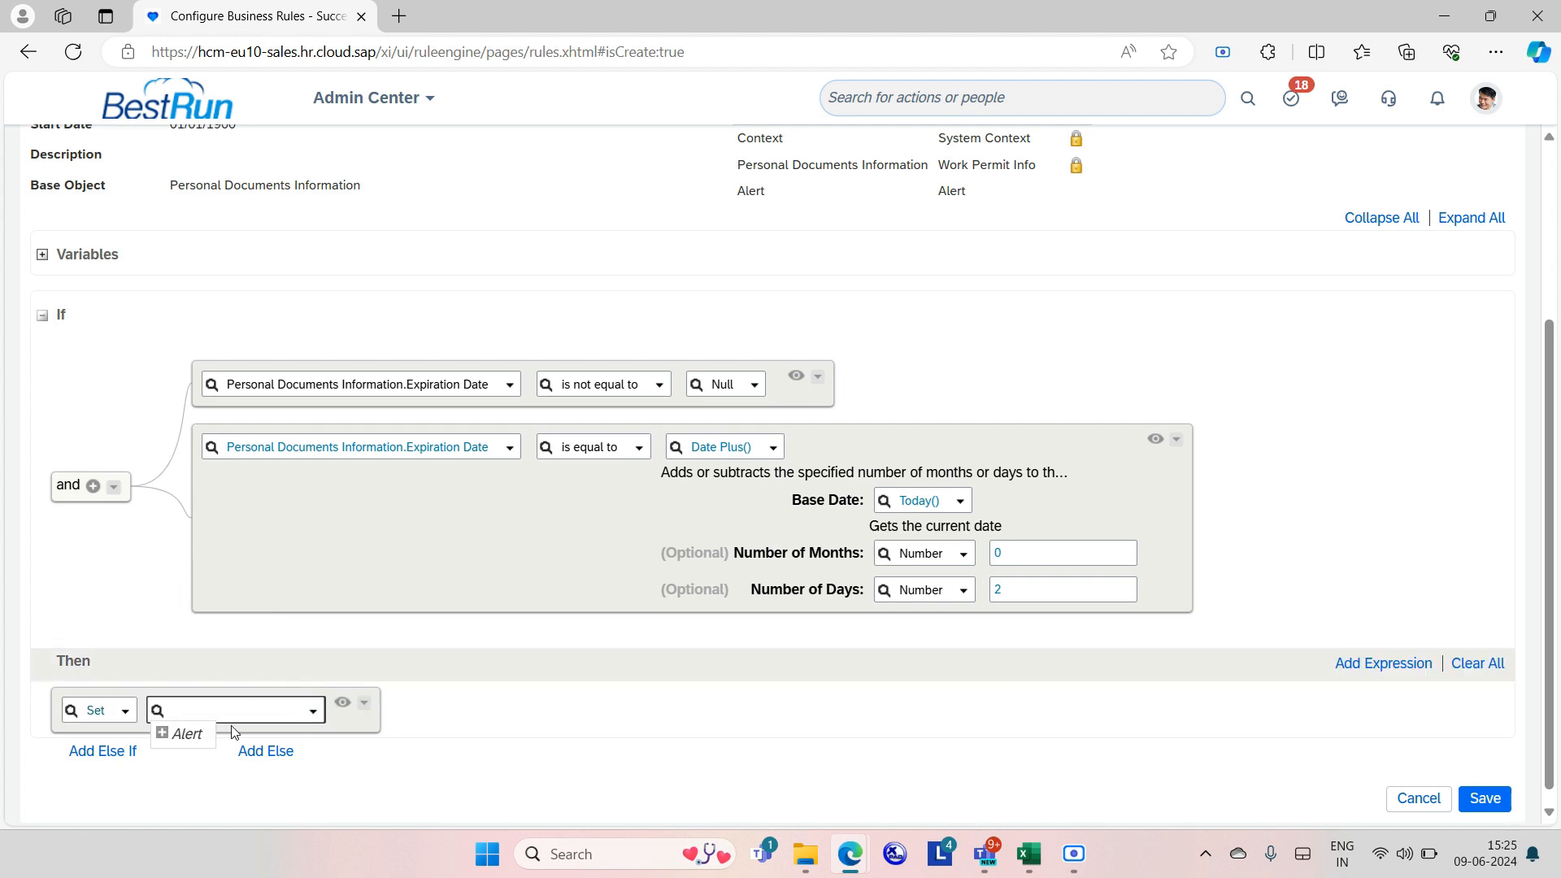
{"action": "left_click", "coordinate": [163, 734]}
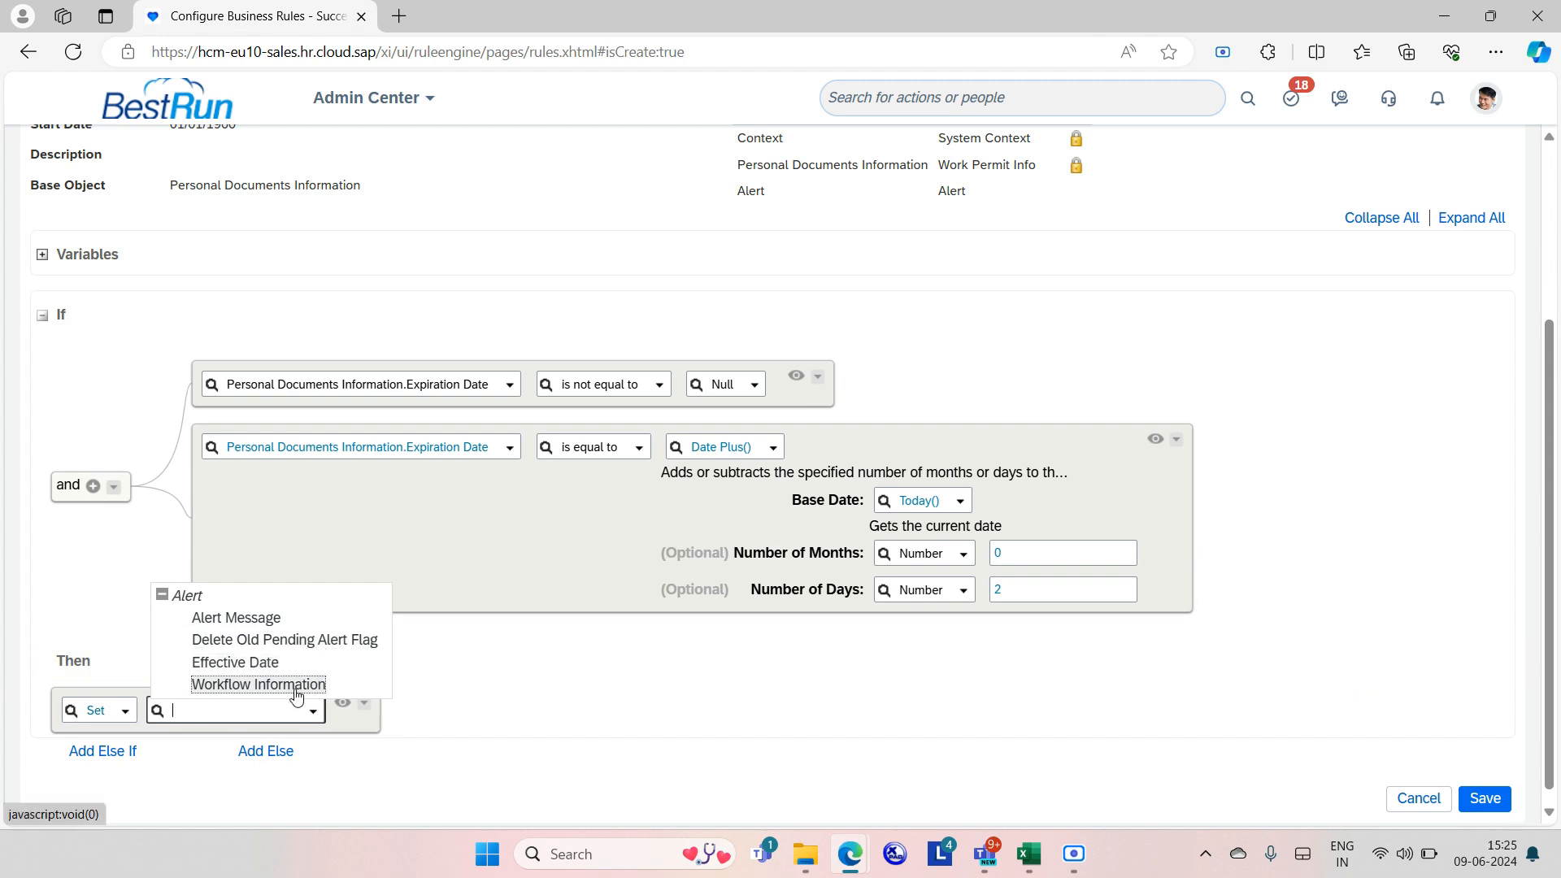
{"action": "left_click", "coordinate": [263, 620]}
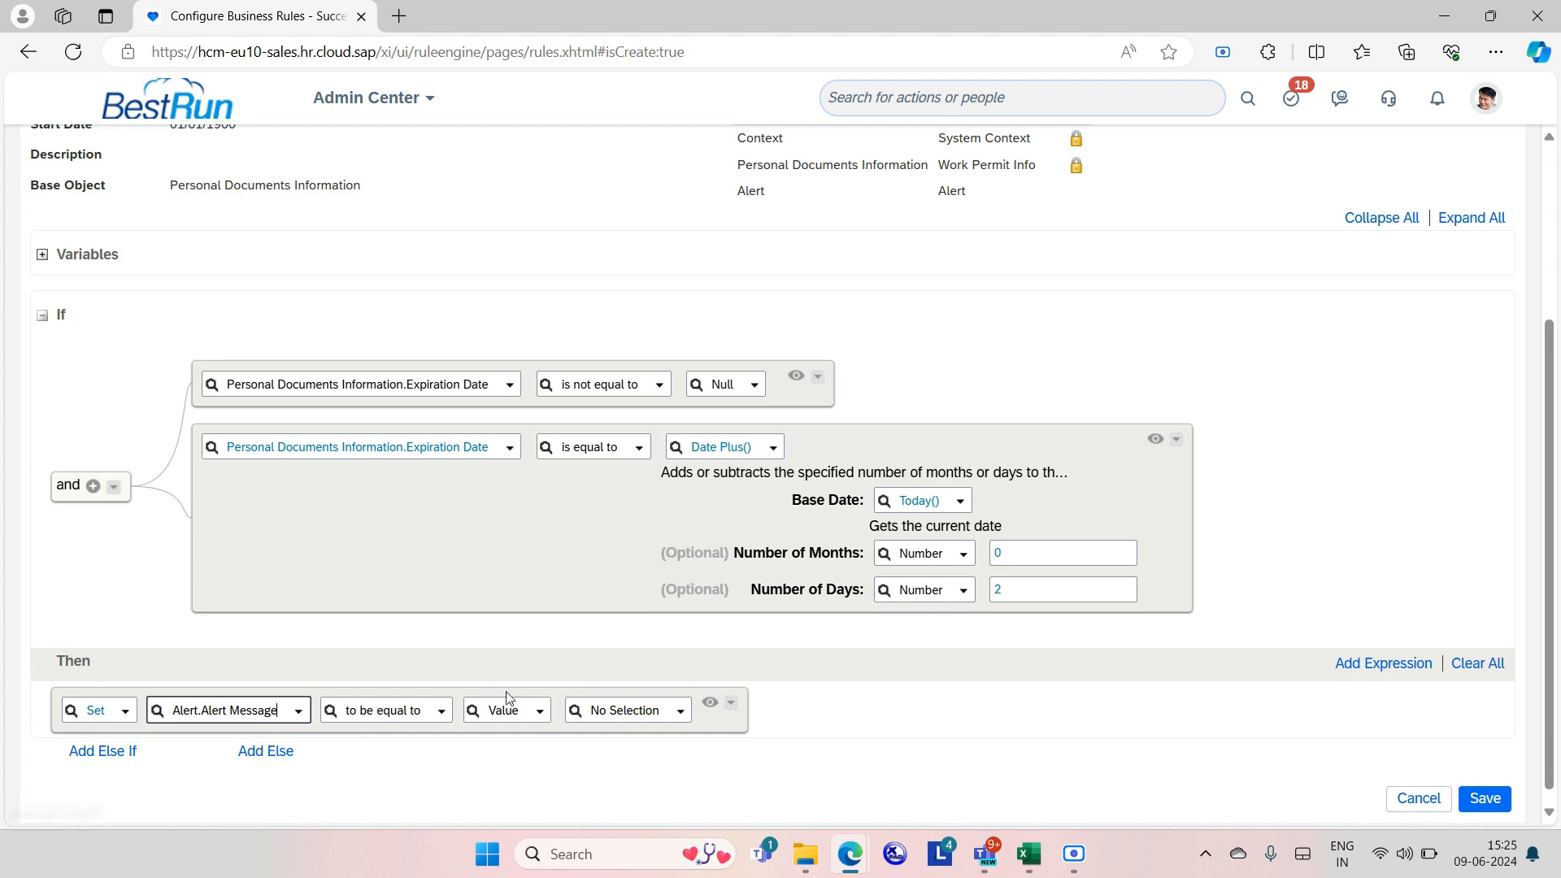
{"action": "left_click", "coordinate": [599, 706]}
{"action": "type", "text": "w"}
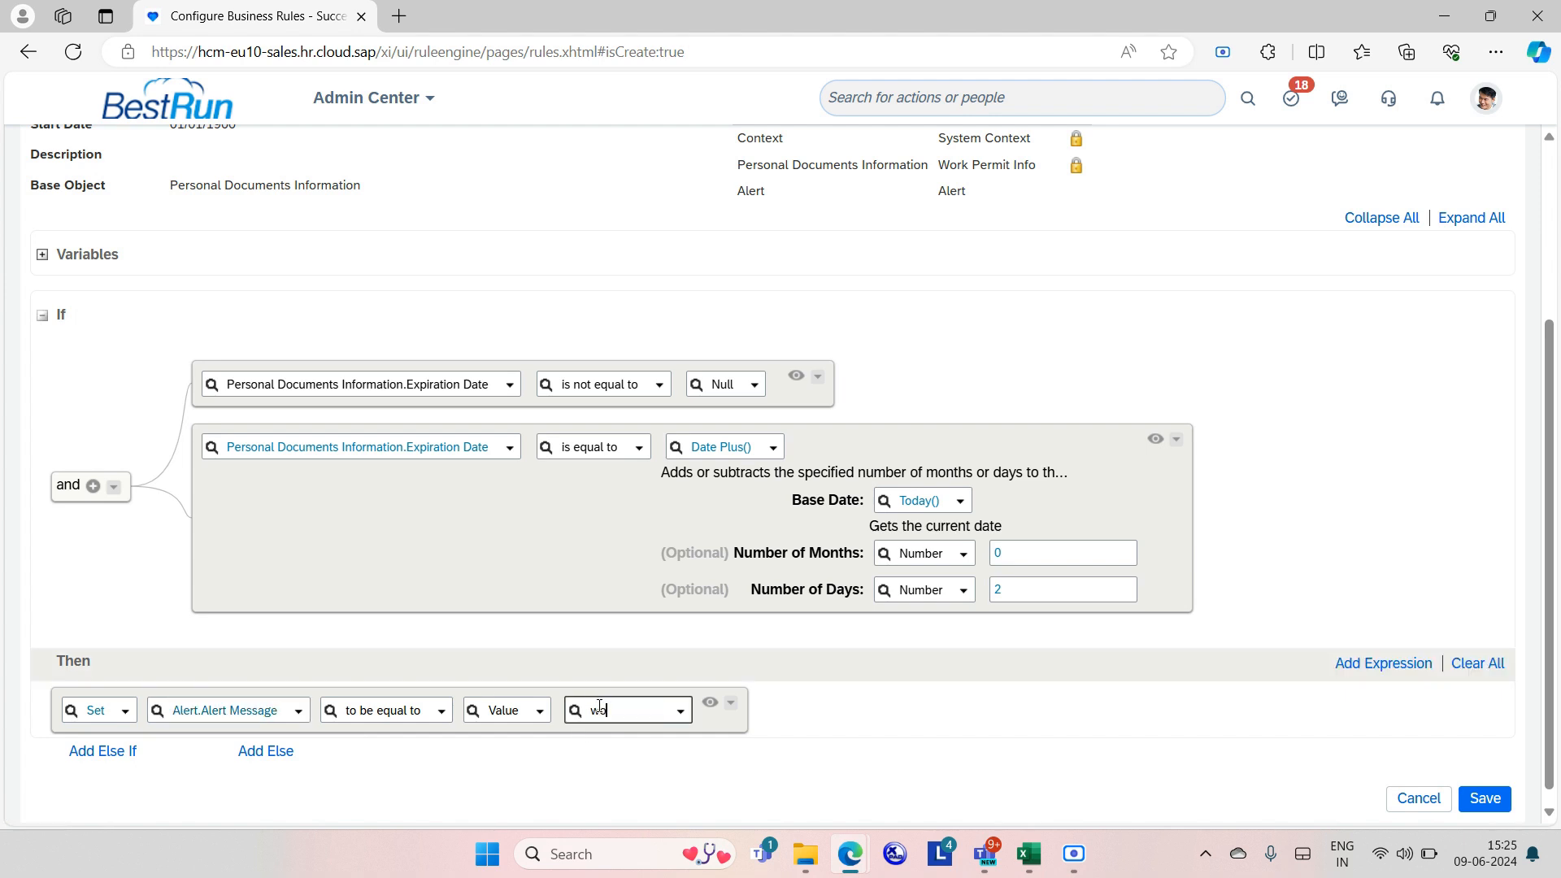
{"action": "type", "text": "orkpermit123"}
{"action": "left_click", "coordinate": [658, 739]}
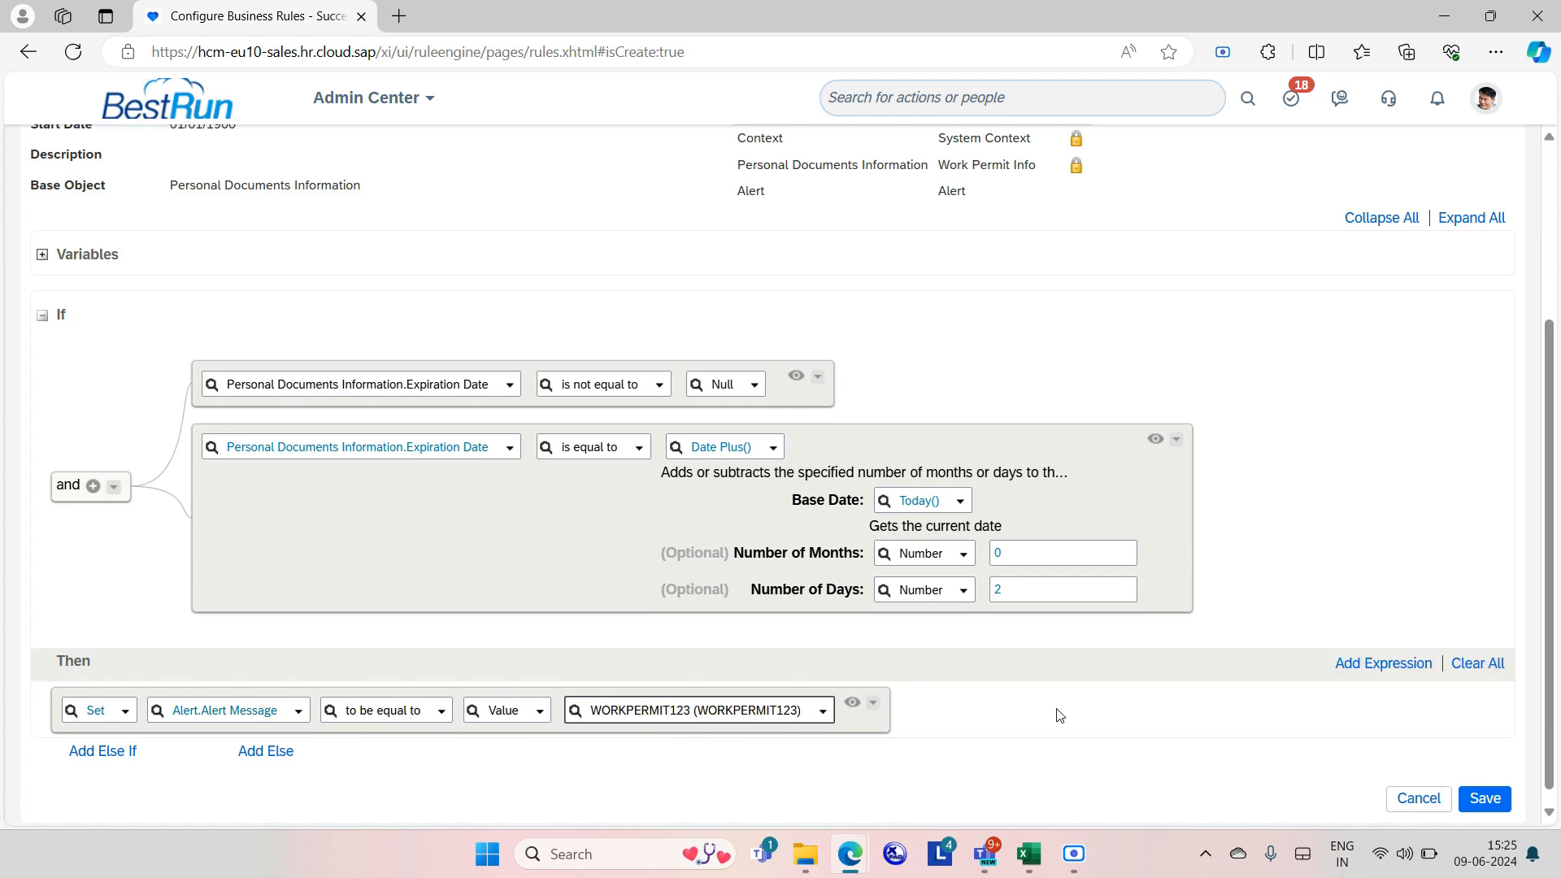
{"action": "left_click", "coordinate": [1355, 672]}
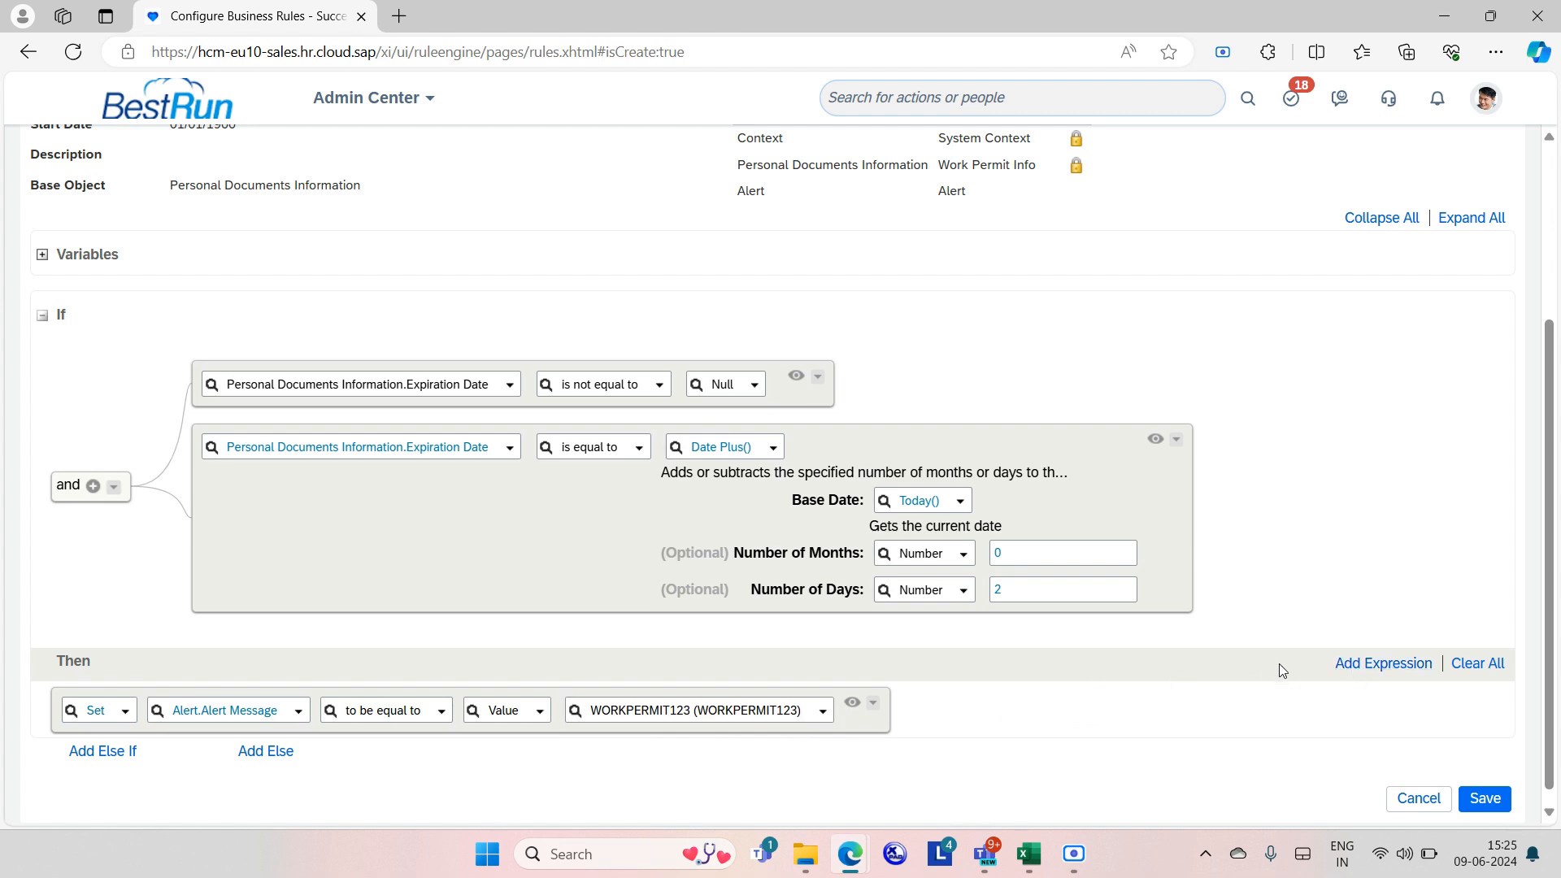
{"action": "left_click", "coordinate": [1382, 665]}
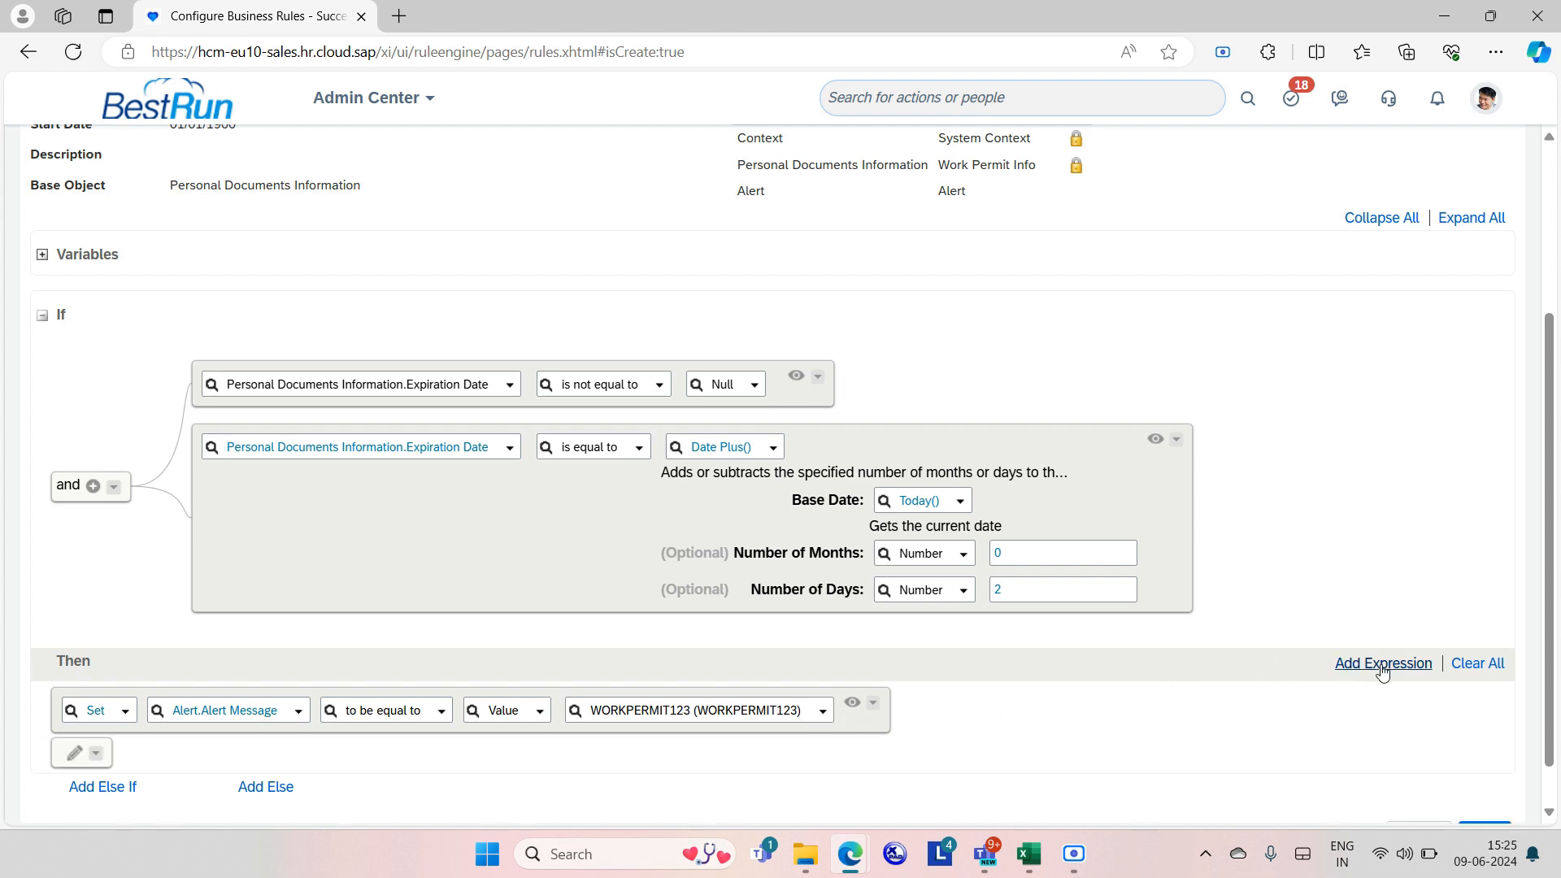
Add a second Set action making Alert.Workflow Information equal workpermit123.
{"action": "left_click", "coordinate": [1382, 665]}
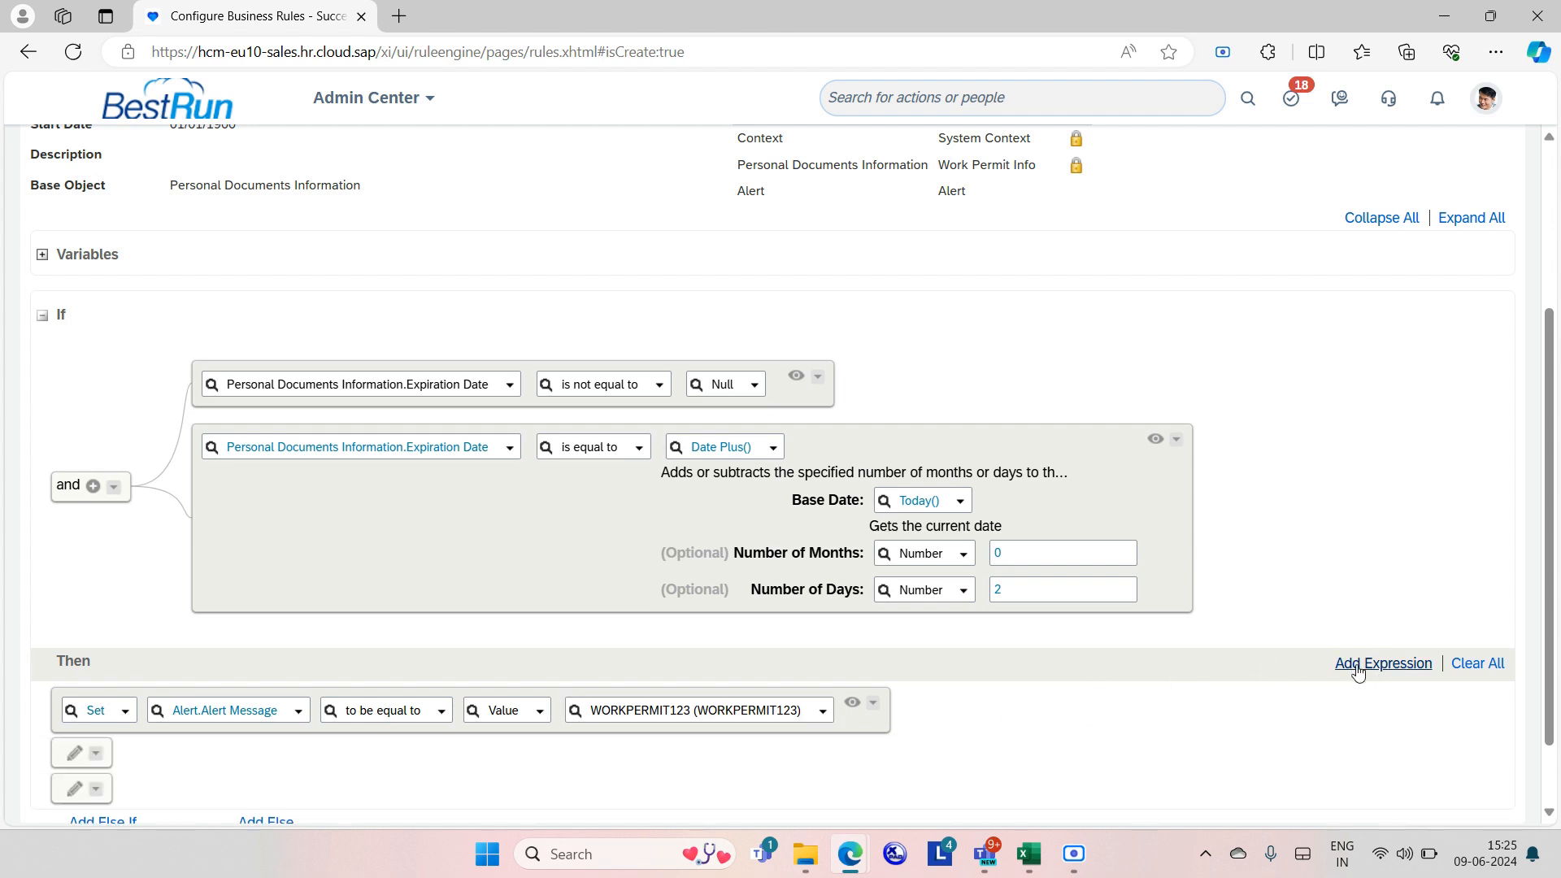
{"action": "left_click", "coordinate": [71, 749]}
{"action": "left_click", "coordinate": [215, 771]}
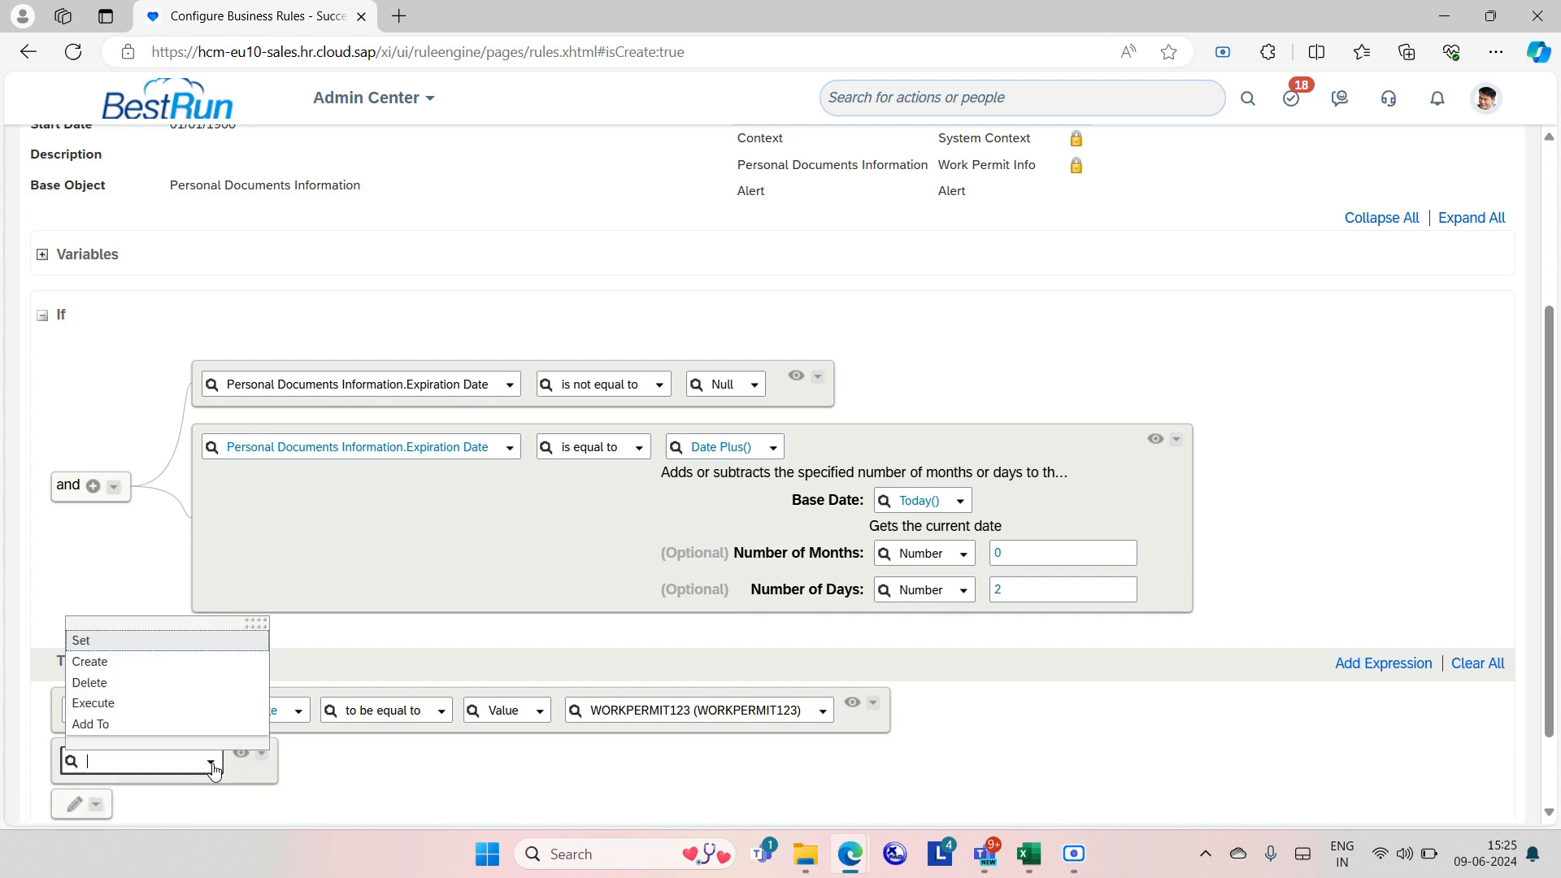
{"action": "left_click", "coordinate": [172, 638]}
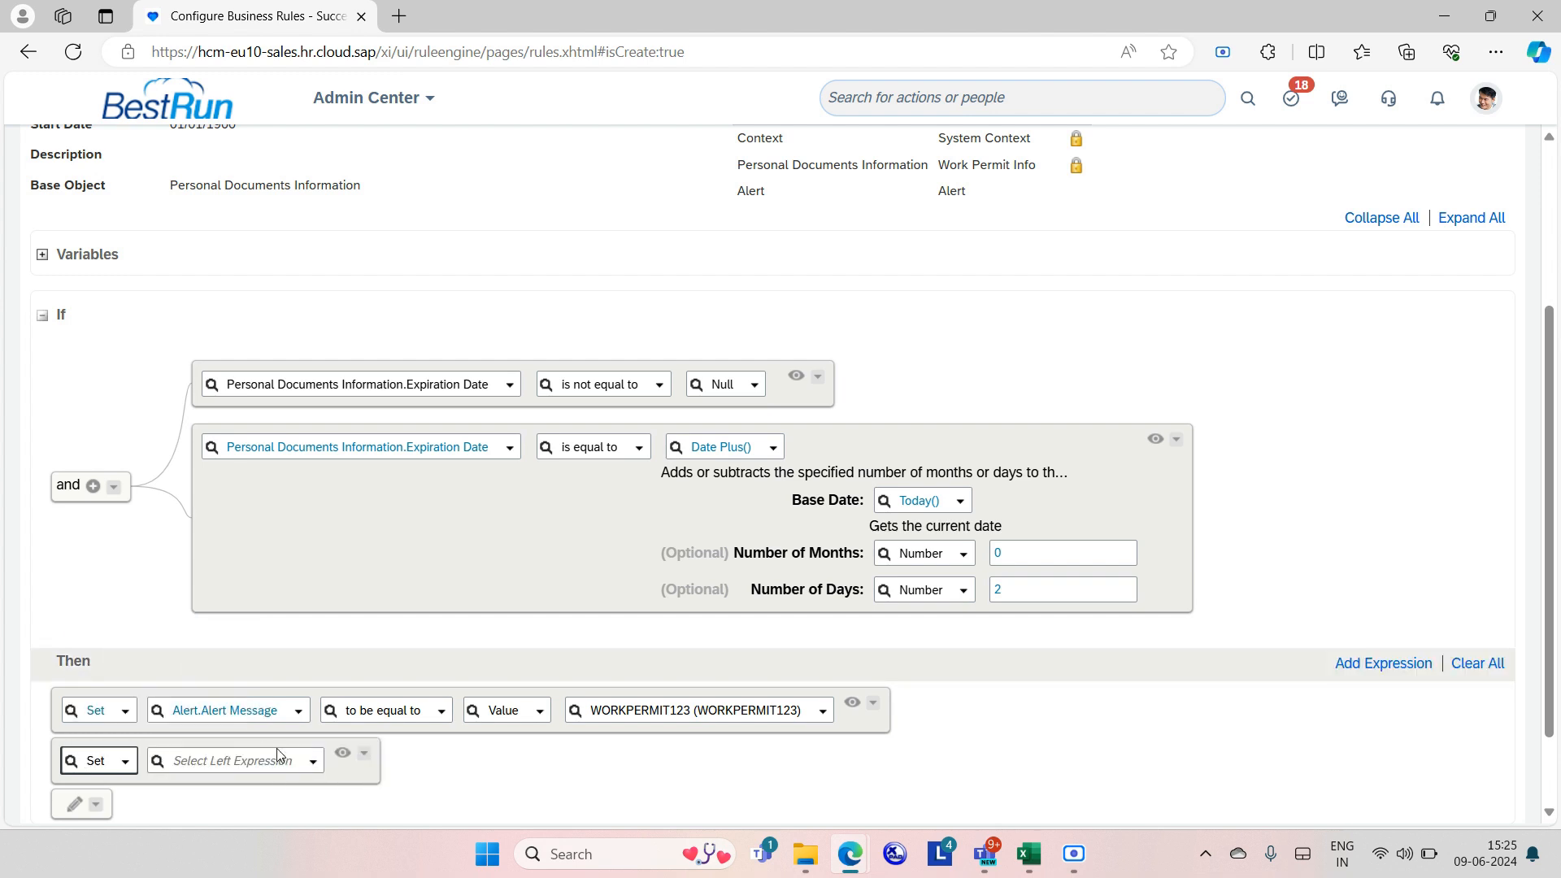
{"action": "left_click", "coordinate": [312, 762]}
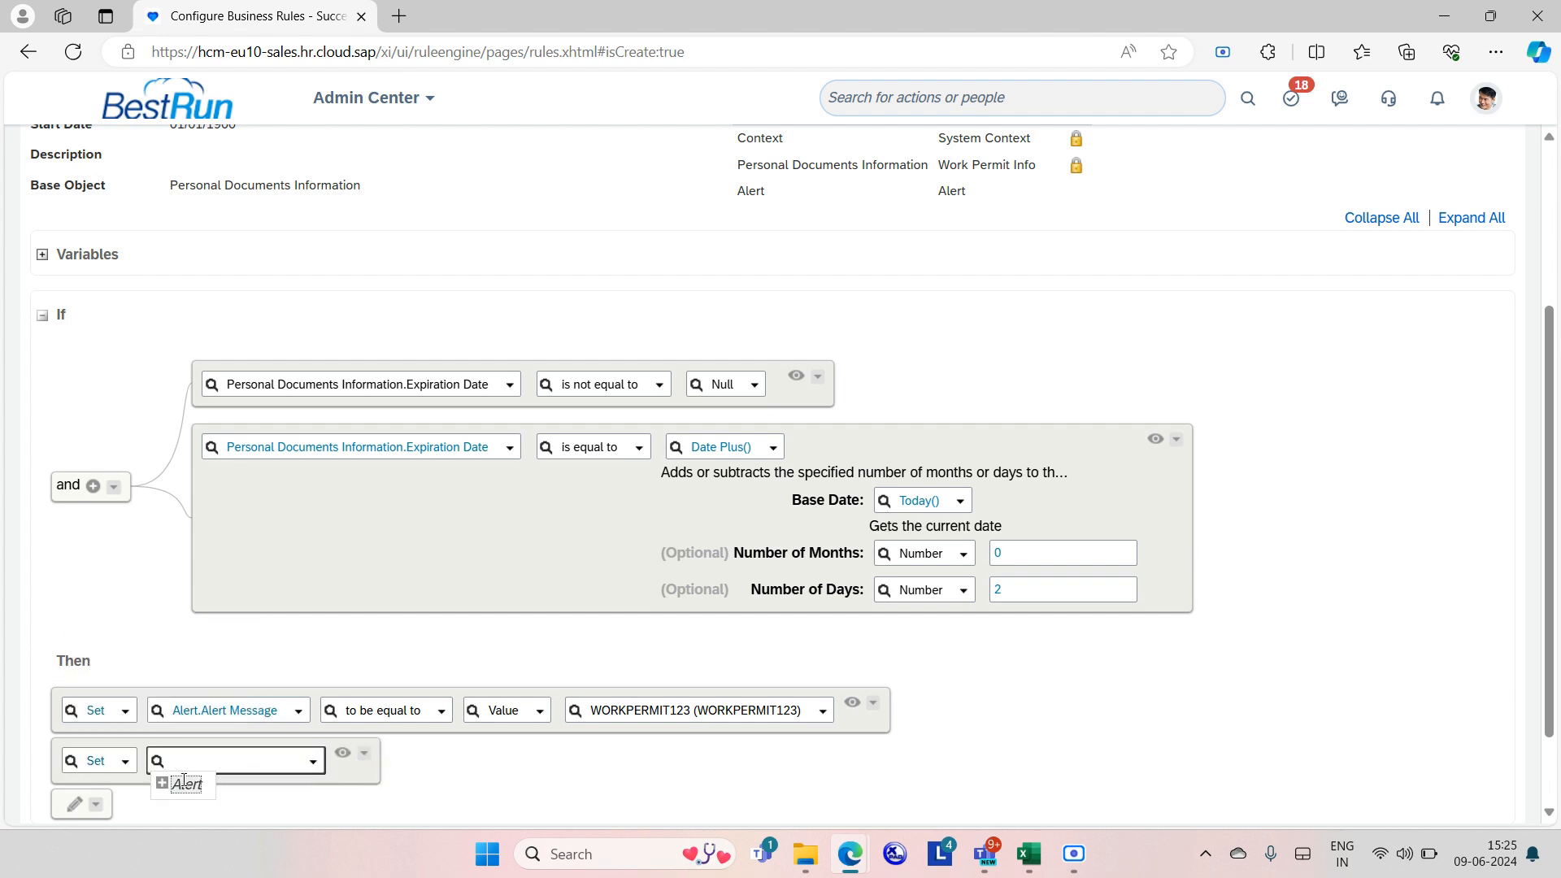
{"action": "left_click", "coordinate": [163, 785]}
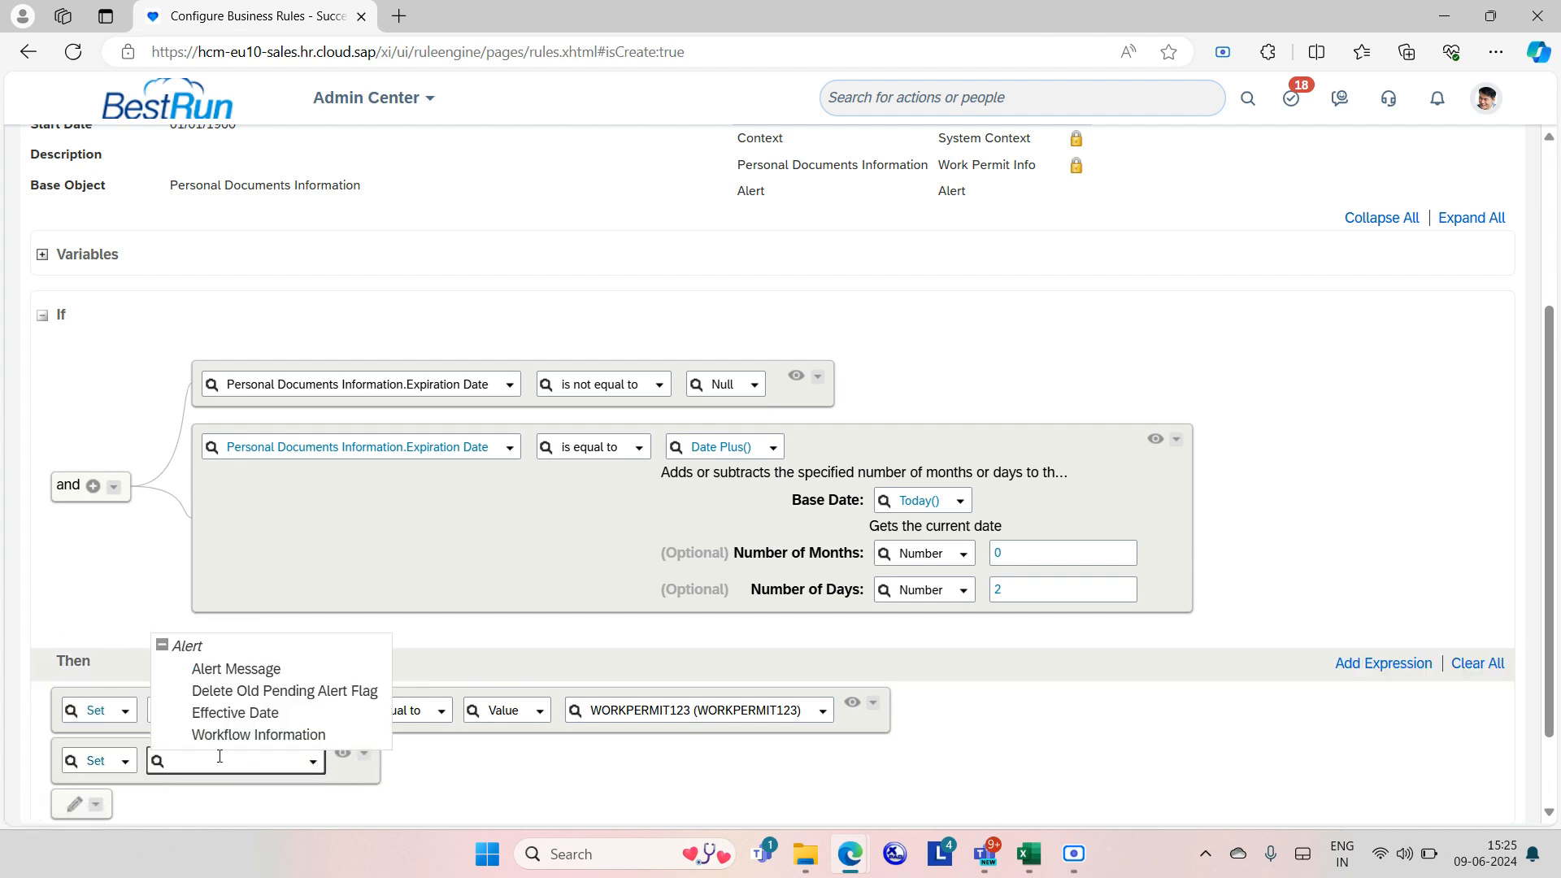
{"action": "left_click", "coordinate": [298, 735]}
{"action": "left_click", "coordinate": [641, 761]}
{"action": "type", "text": "workpe"}
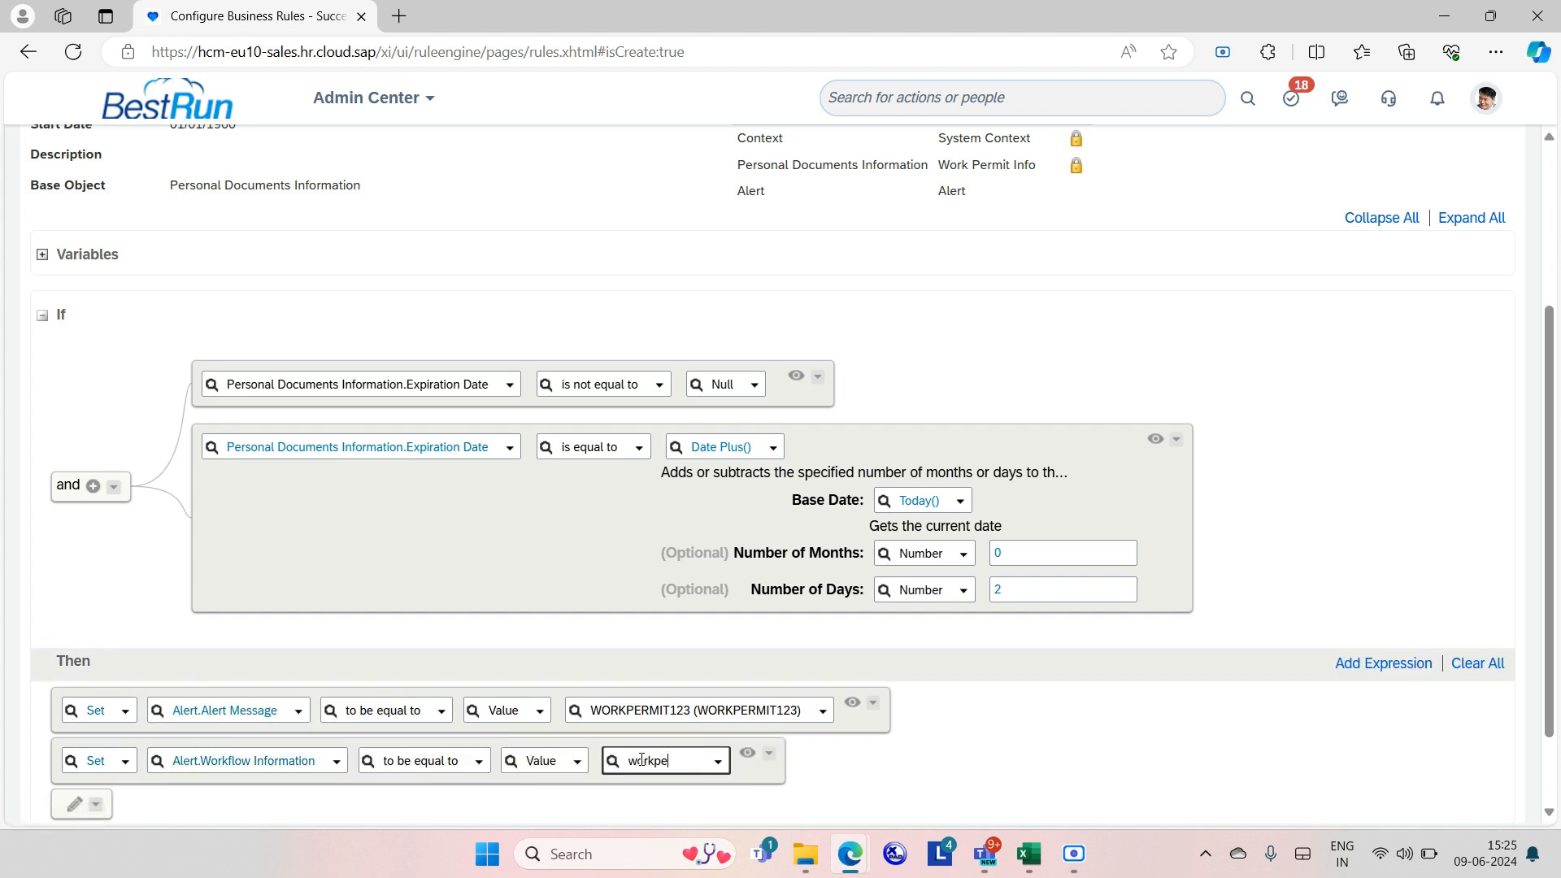
{"action": "type", "text": "rmit123"}
{"action": "left_click", "coordinate": [712, 789]}
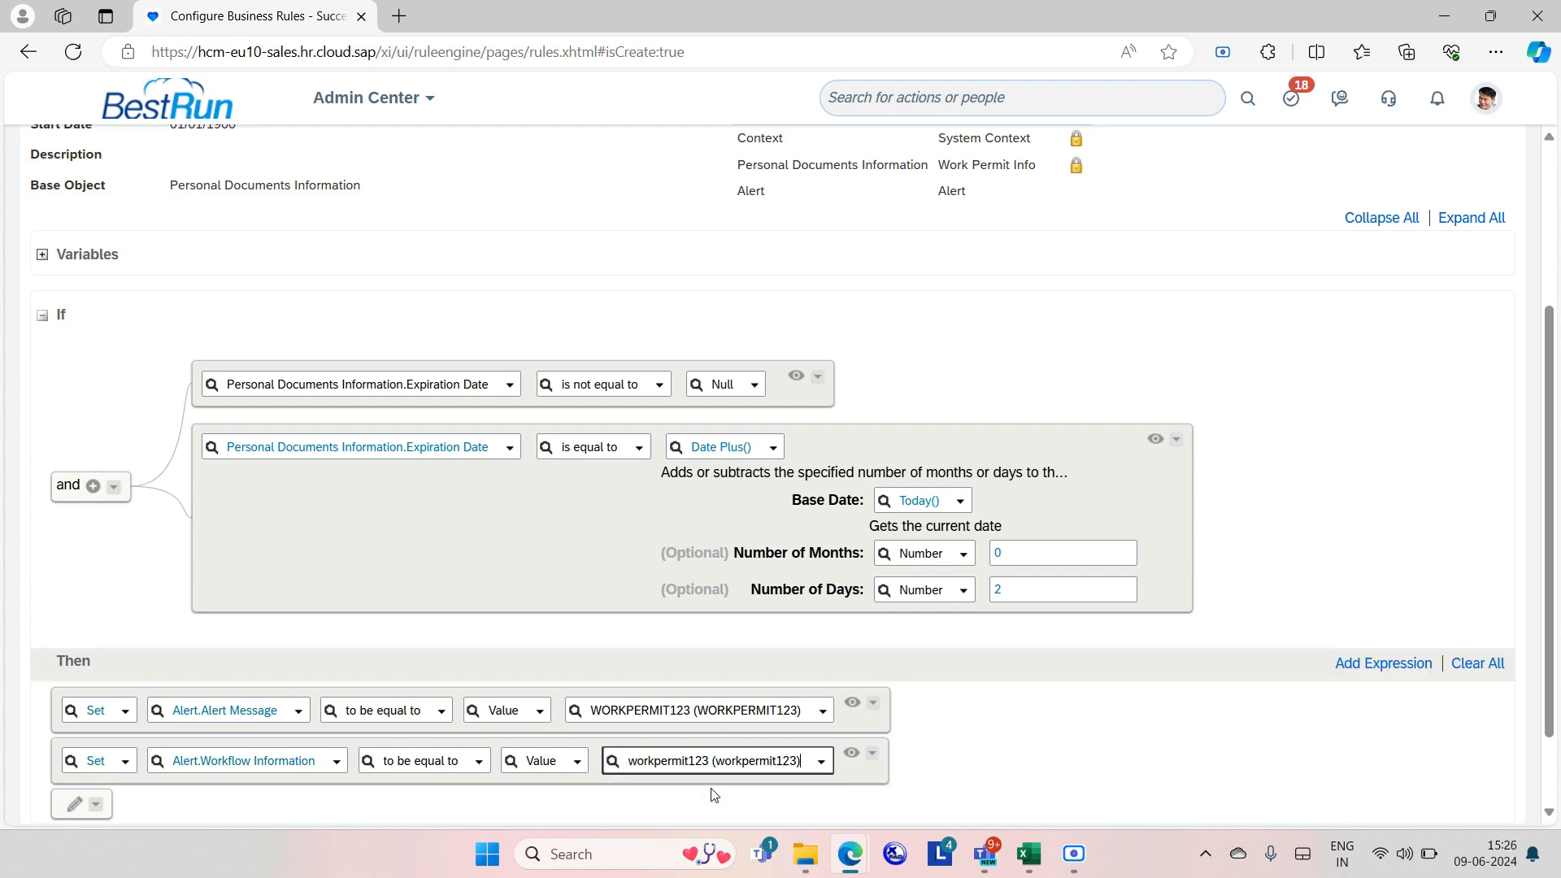
{"action": "scroll", "coordinate": [714, 795], "scroll_direction": "down", "scroll_amount": 1}
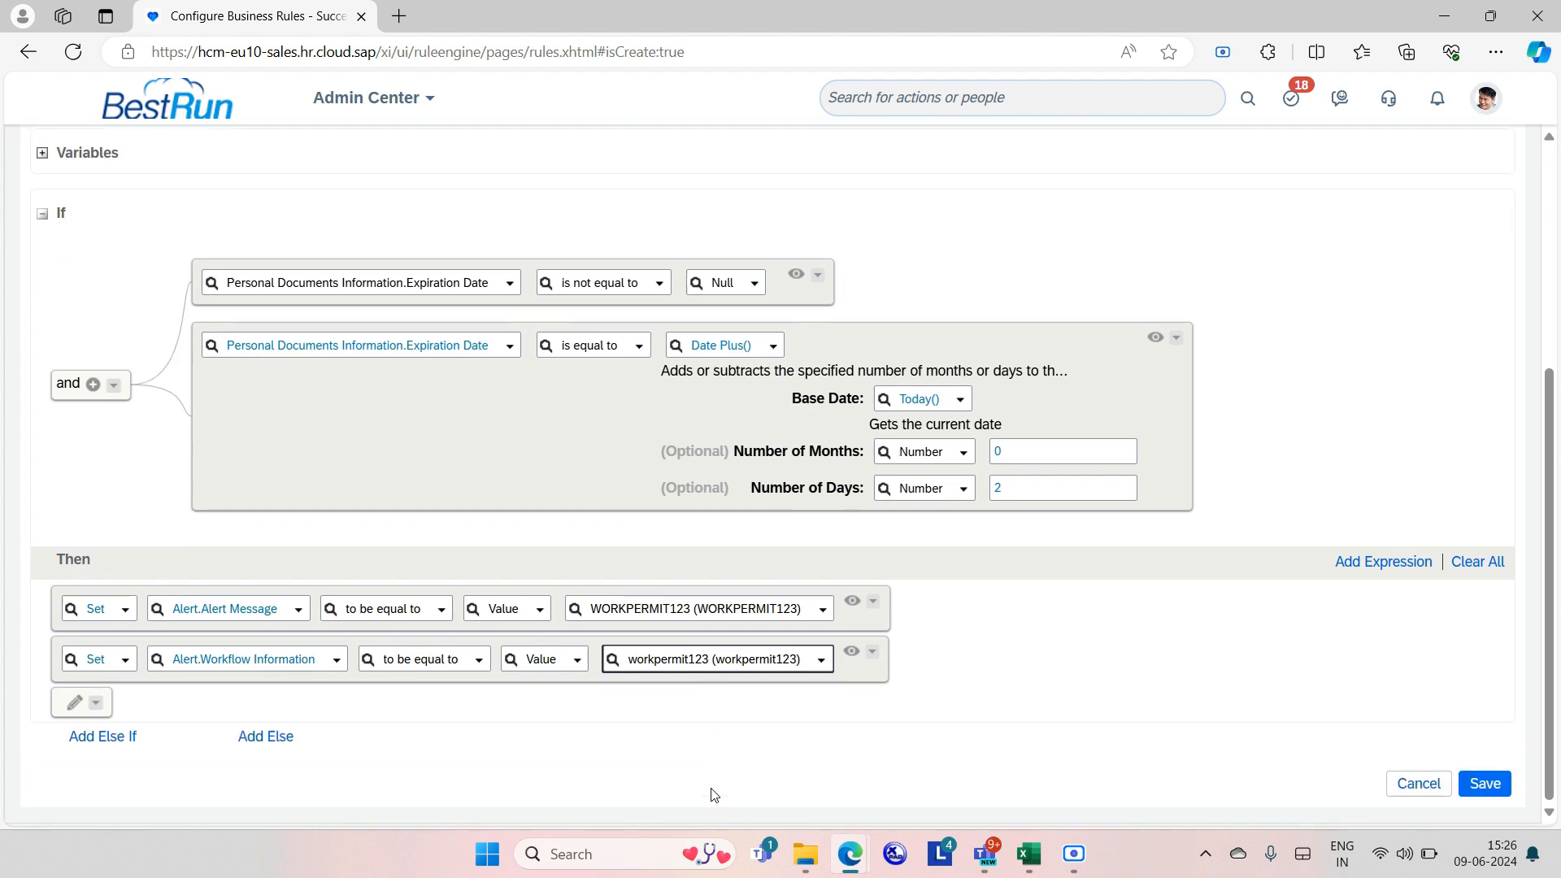
Add a third Set action making Alert.Delete Old Pending Alert Flag equal Yes.
{"action": "left_click", "coordinate": [1371, 564]}
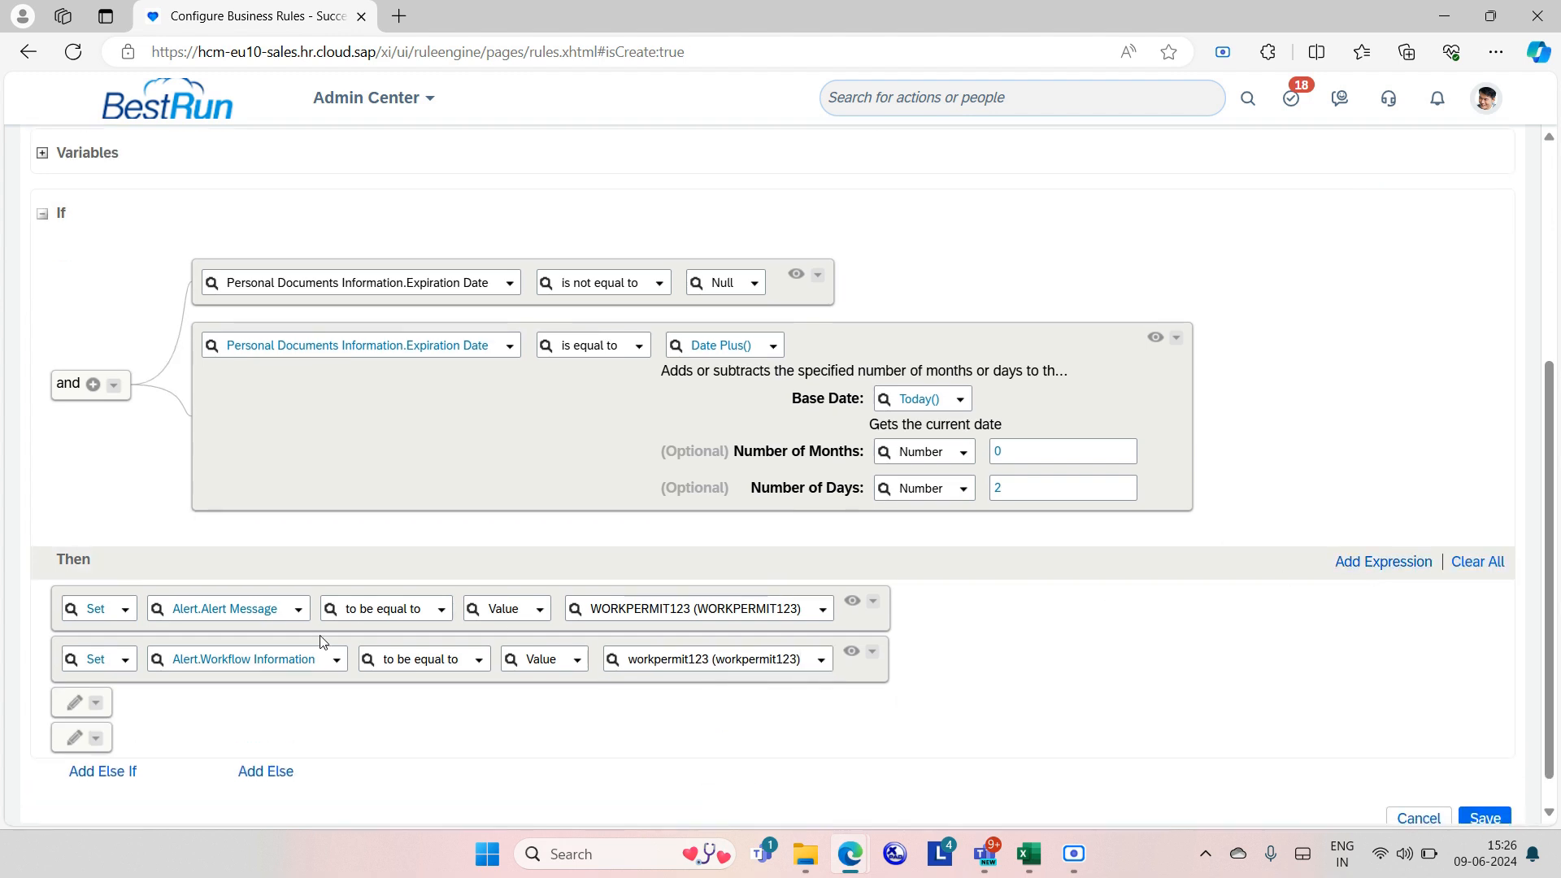
{"action": "left_click", "coordinate": [75, 706]}
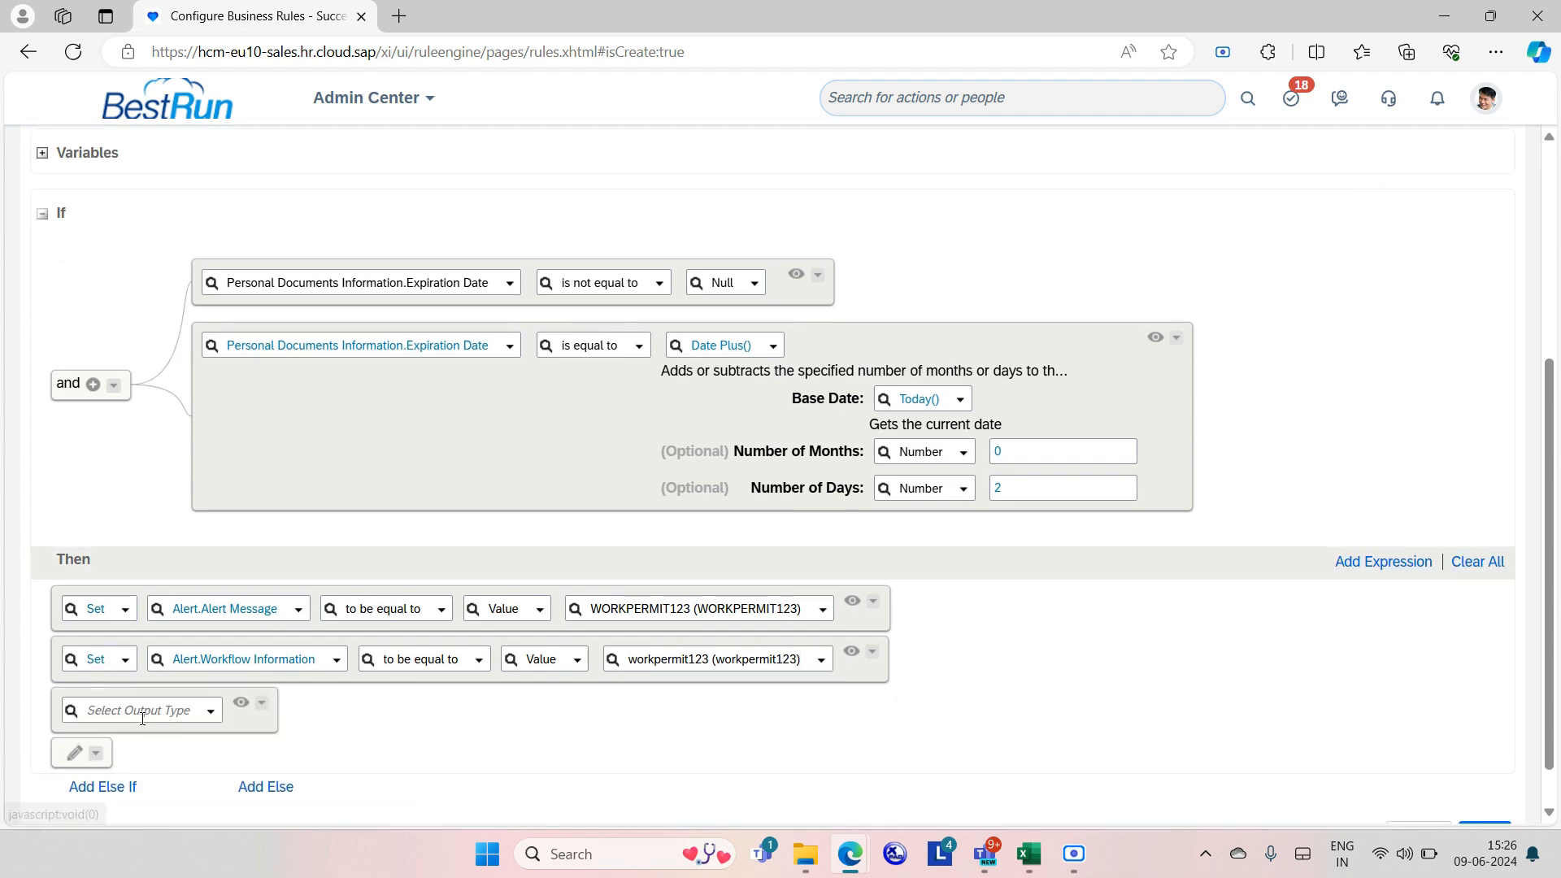
{"action": "left_click", "coordinate": [213, 714]}
{"action": "left_click", "coordinate": [175, 597]}
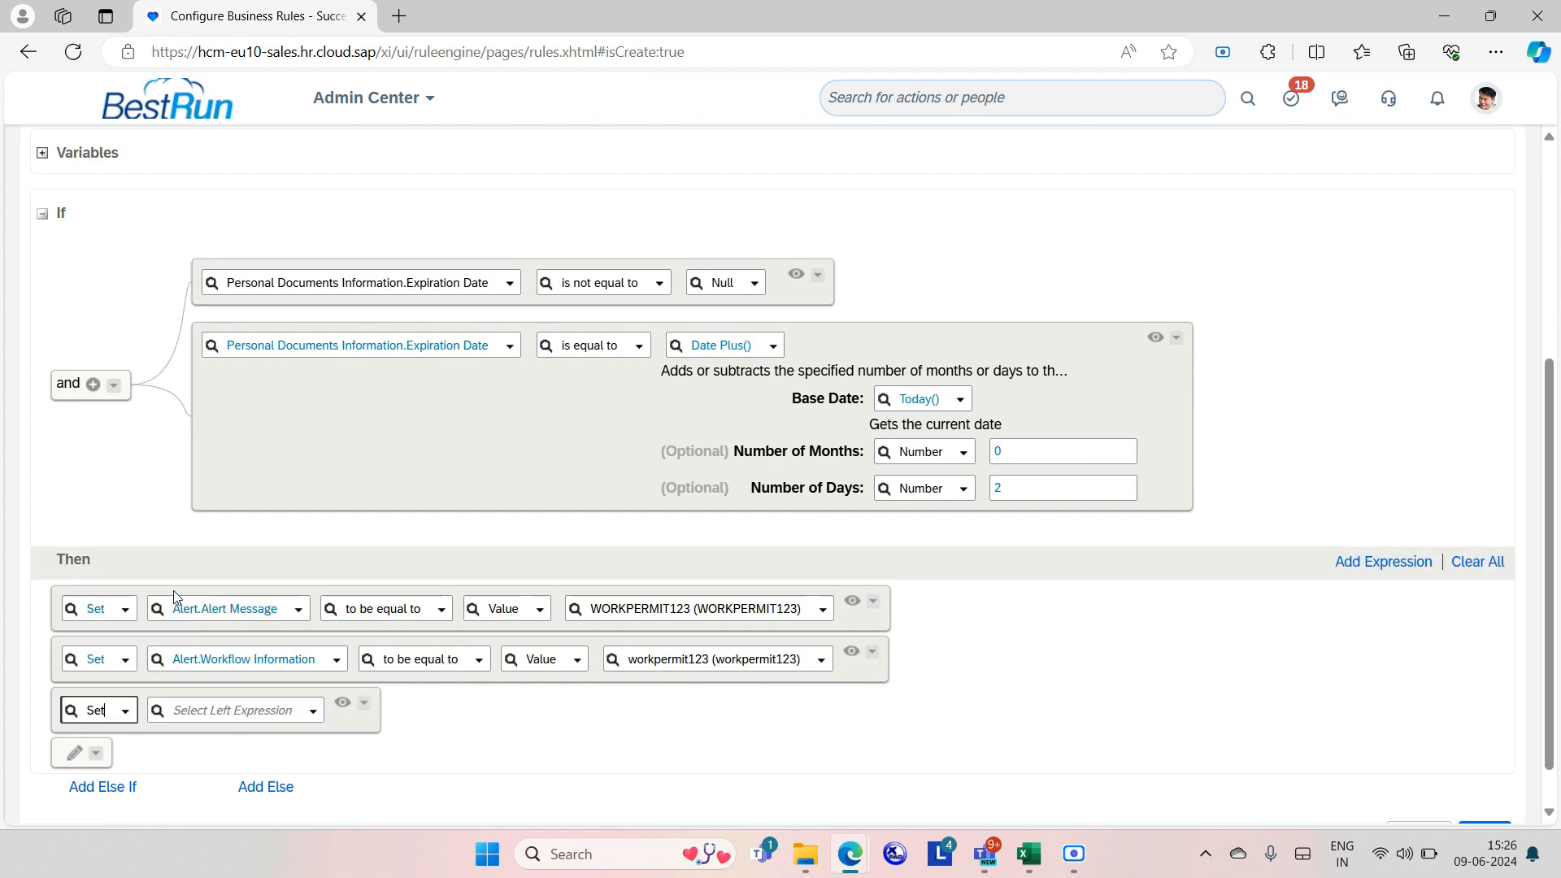
{"action": "left_click", "coordinate": [312, 710]}
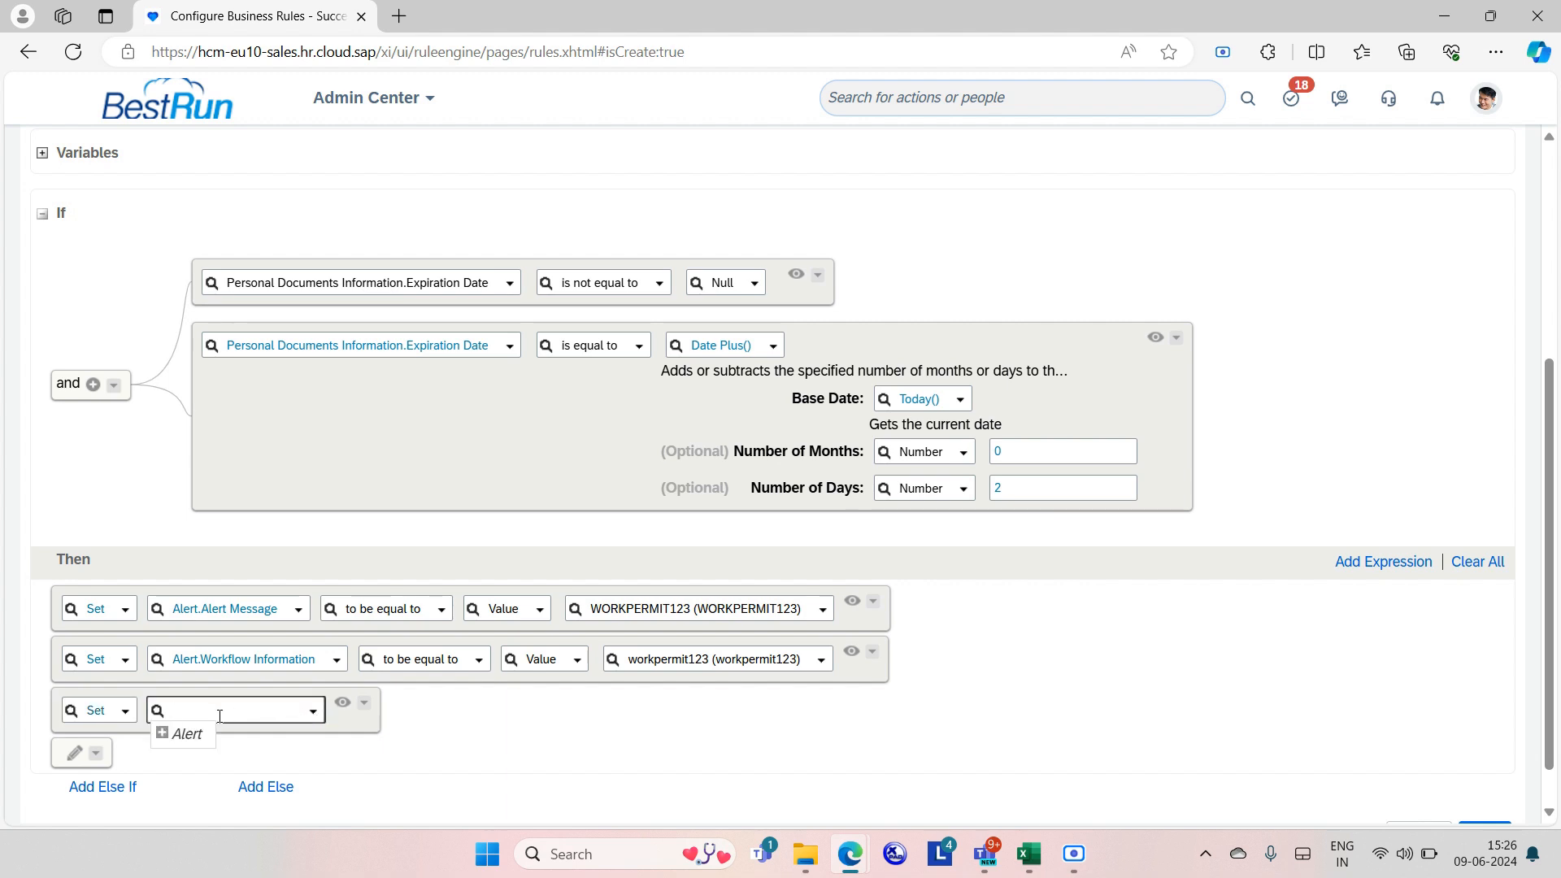
{"action": "left_click", "coordinate": [162, 733]}
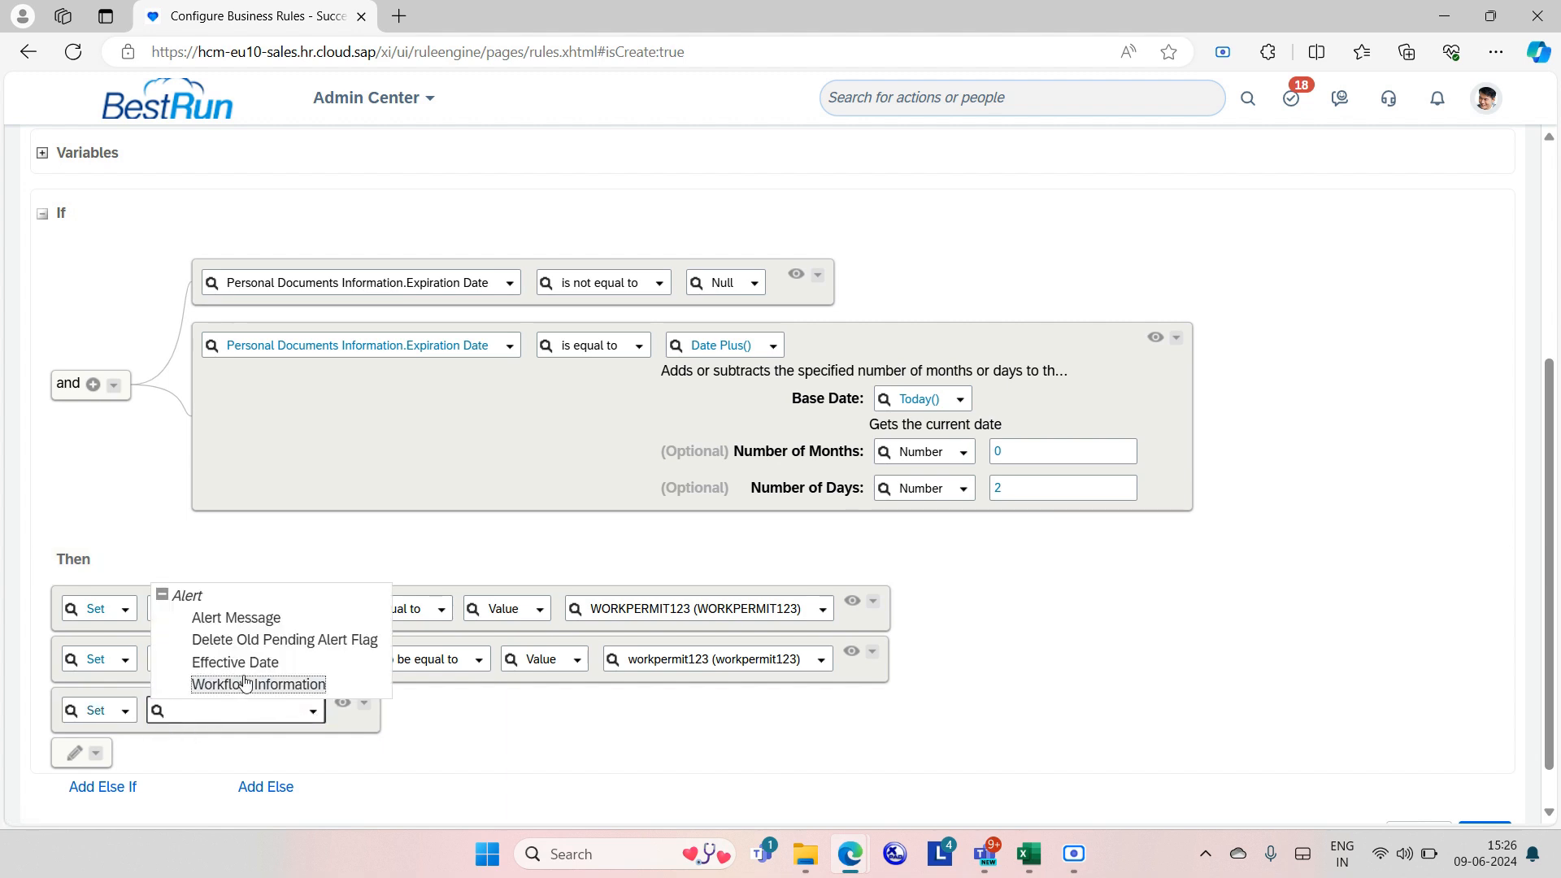
{"action": "left_click", "coordinate": [318, 640]}
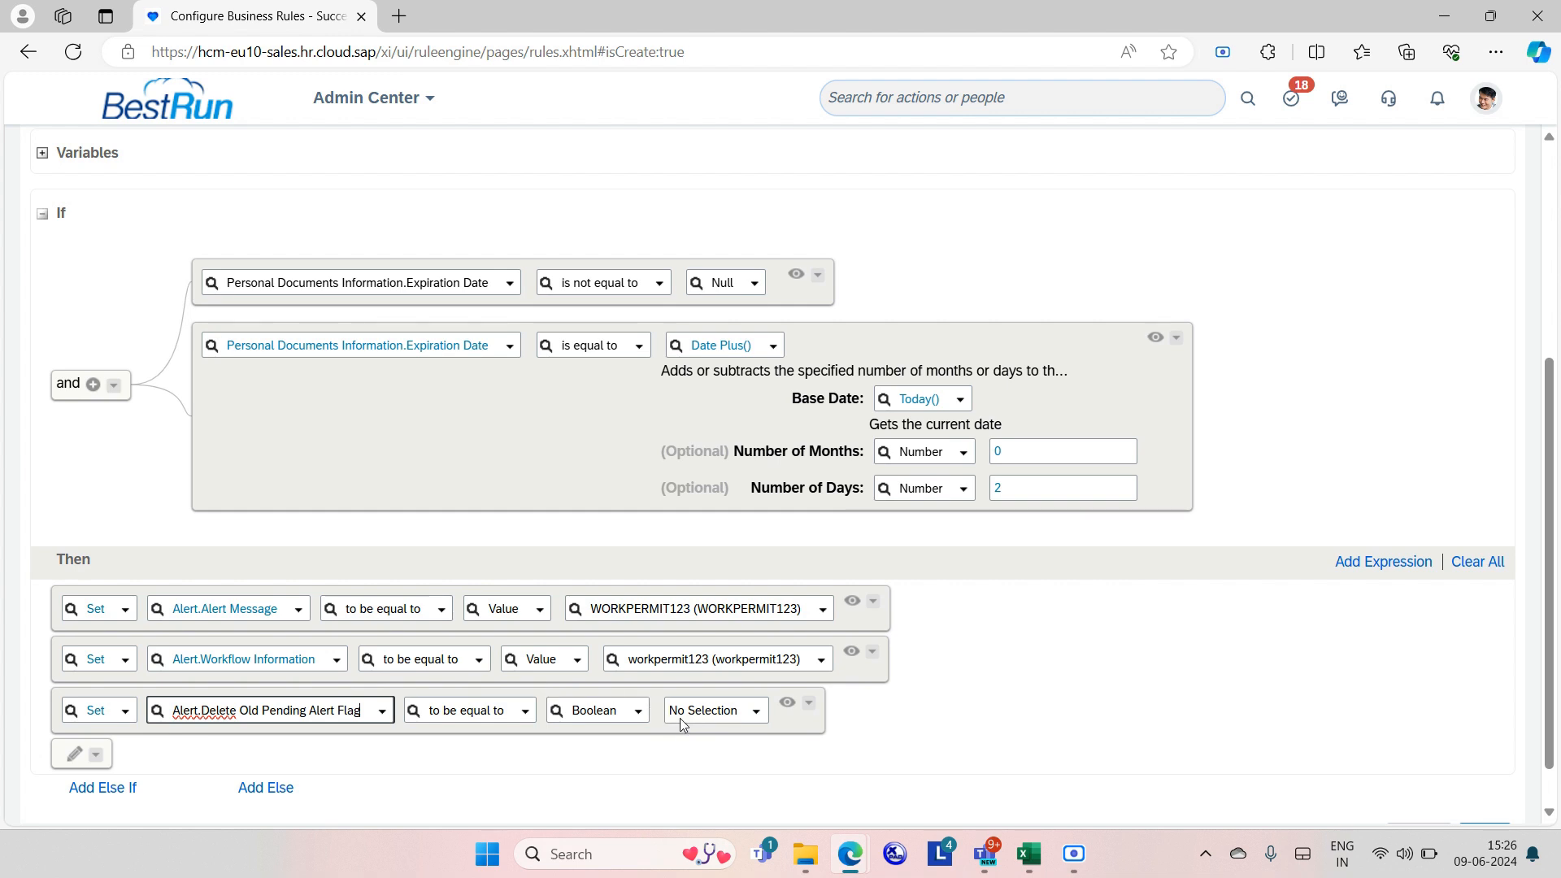
{"action": "left_click", "coordinate": [759, 712]}
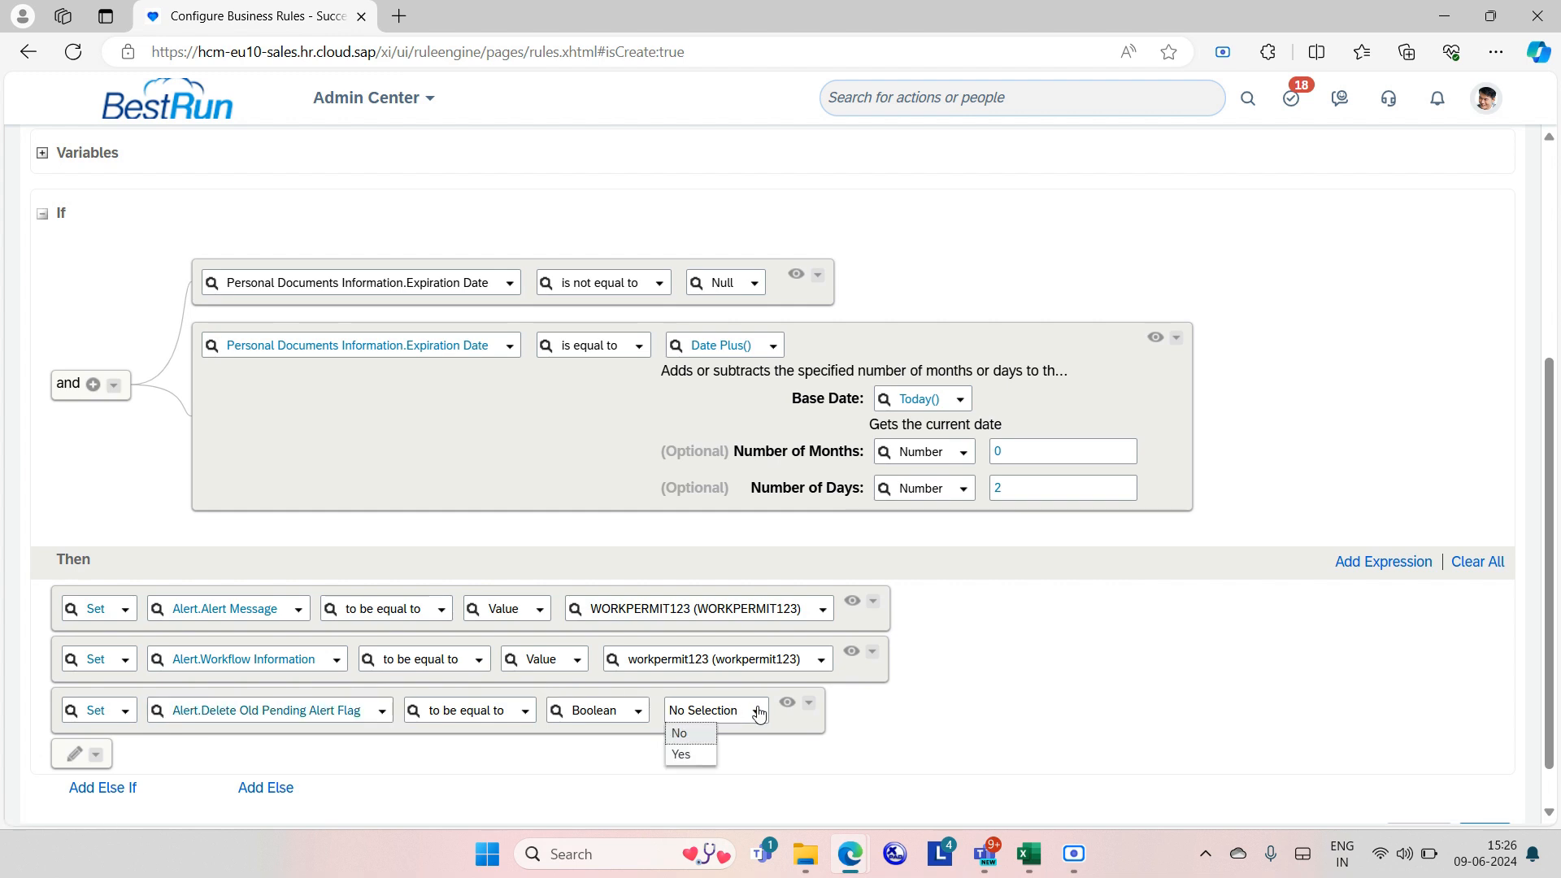
{"action": "left_click", "coordinate": [702, 755]}
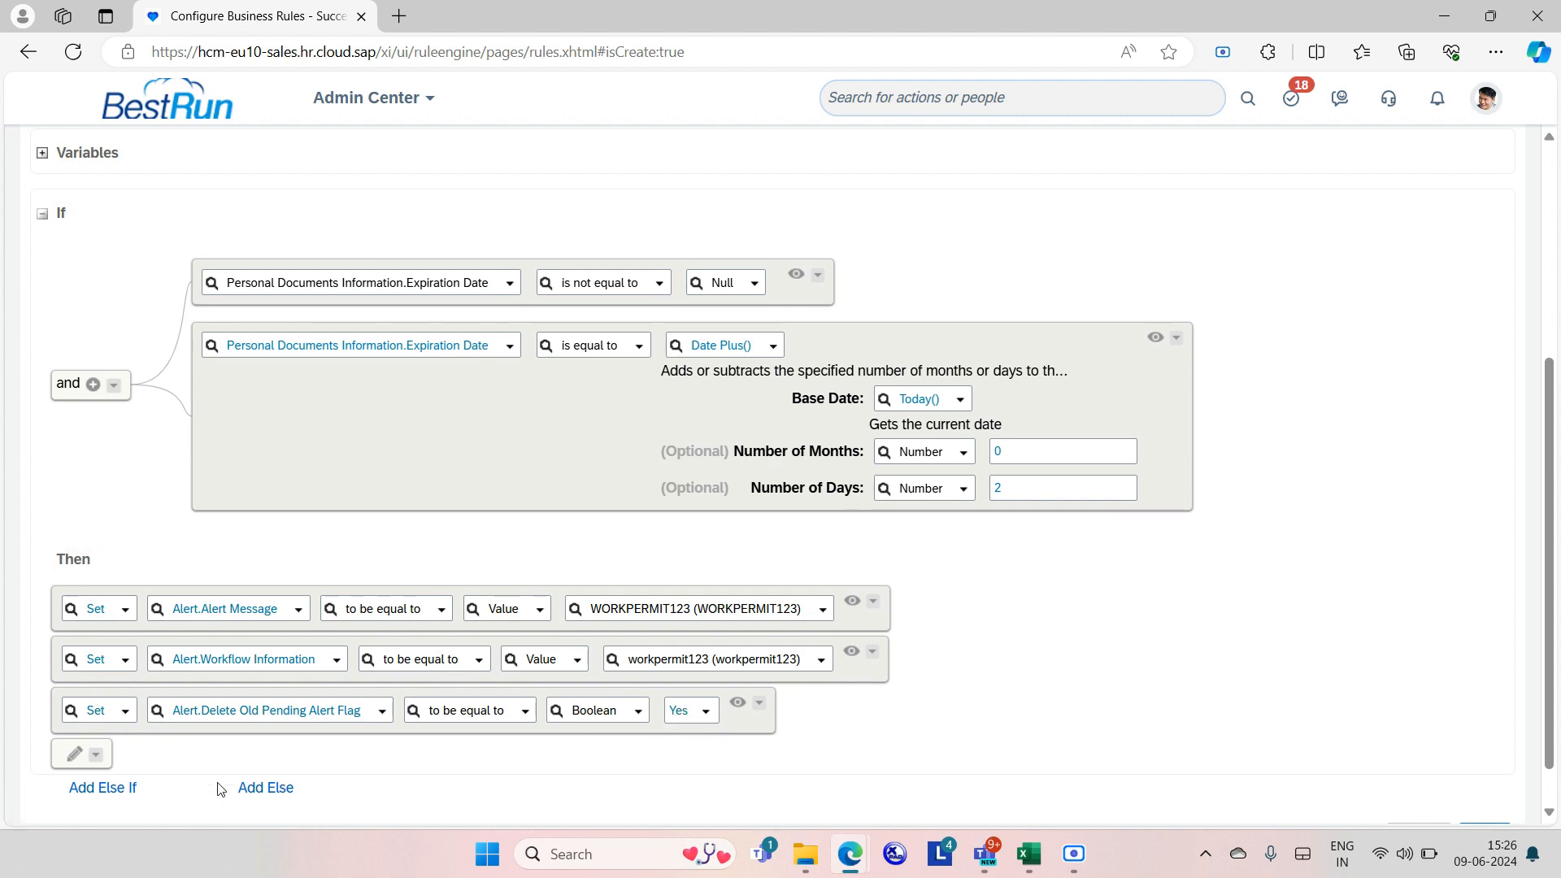
Add a fourth Set action for Alert.Effective Date using Date Plus() of the Expiration Date.
{"action": "left_click", "coordinate": [78, 756]}
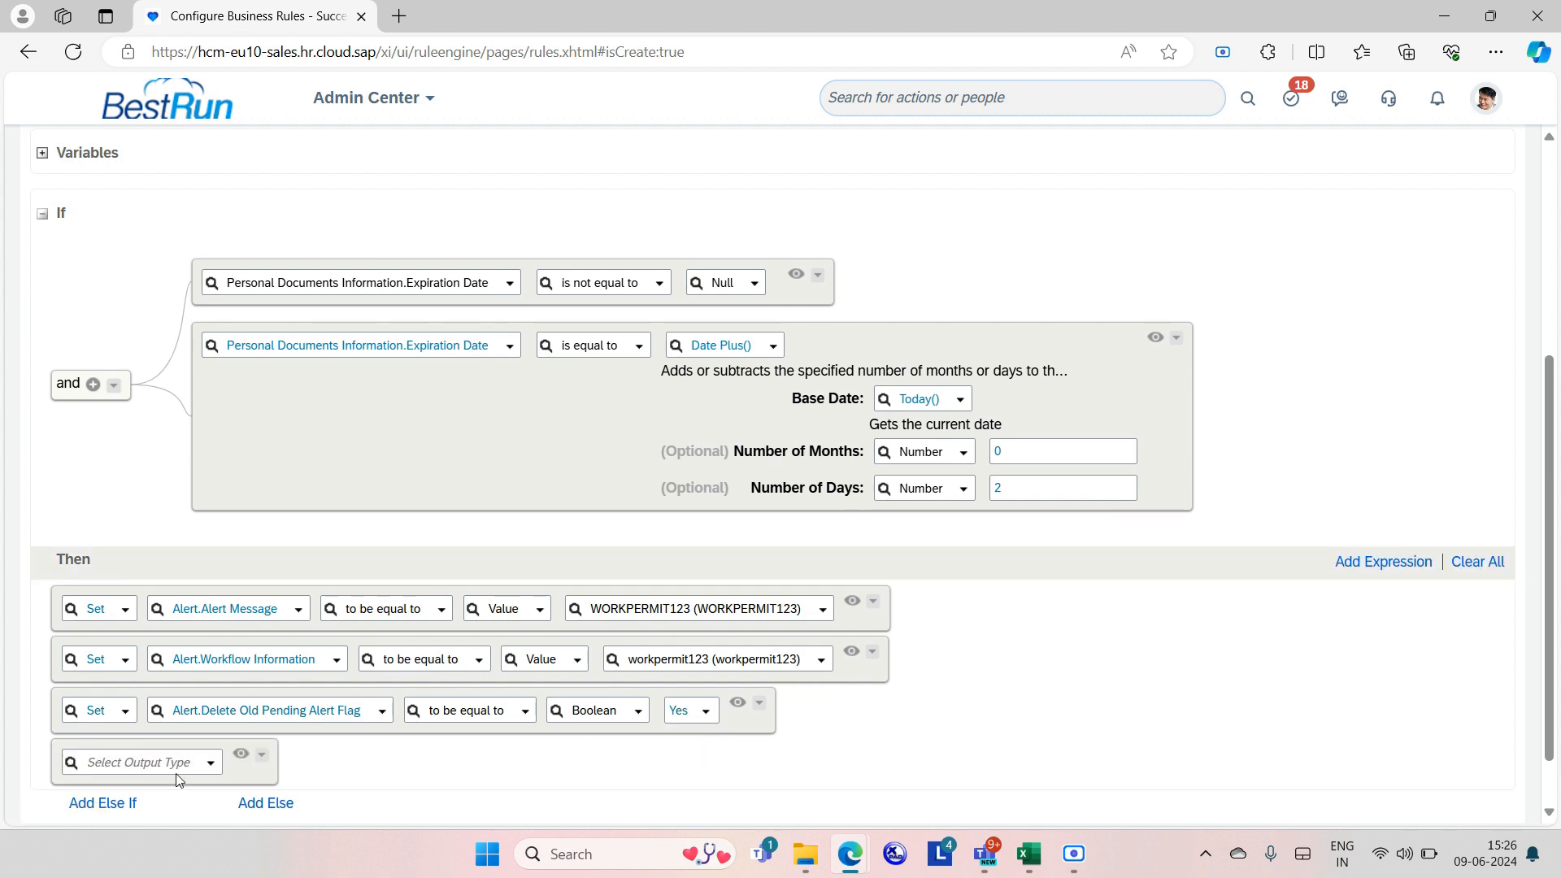
{"action": "left_click", "coordinate": [212, 773]}
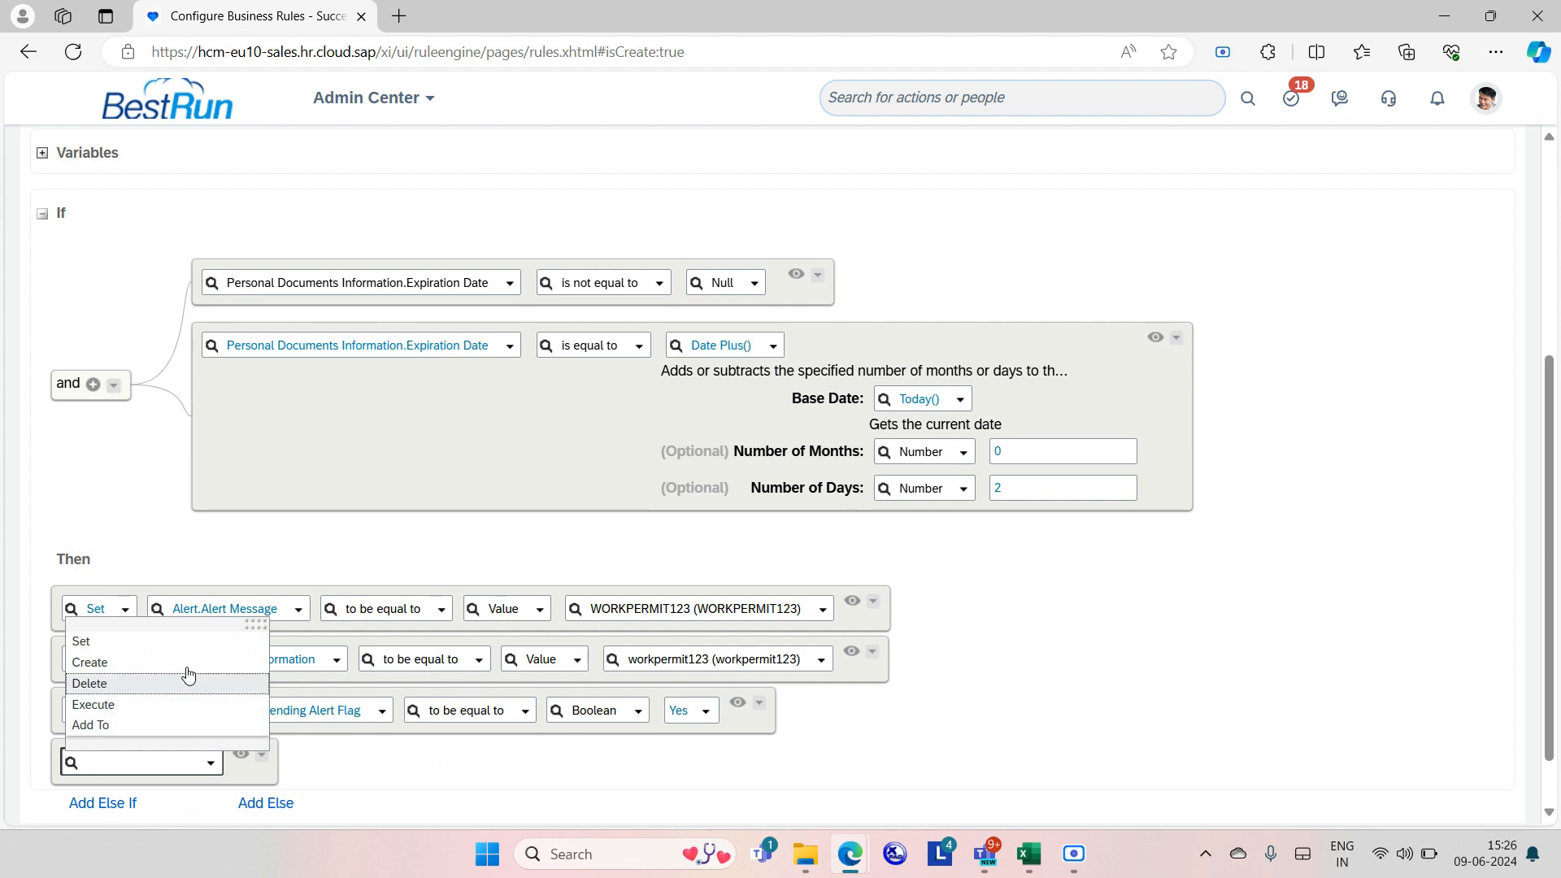
{"action": "left_click", "coordinate": [122, 642]}
{"action": "left_click", "coordinate": [312, 764]}
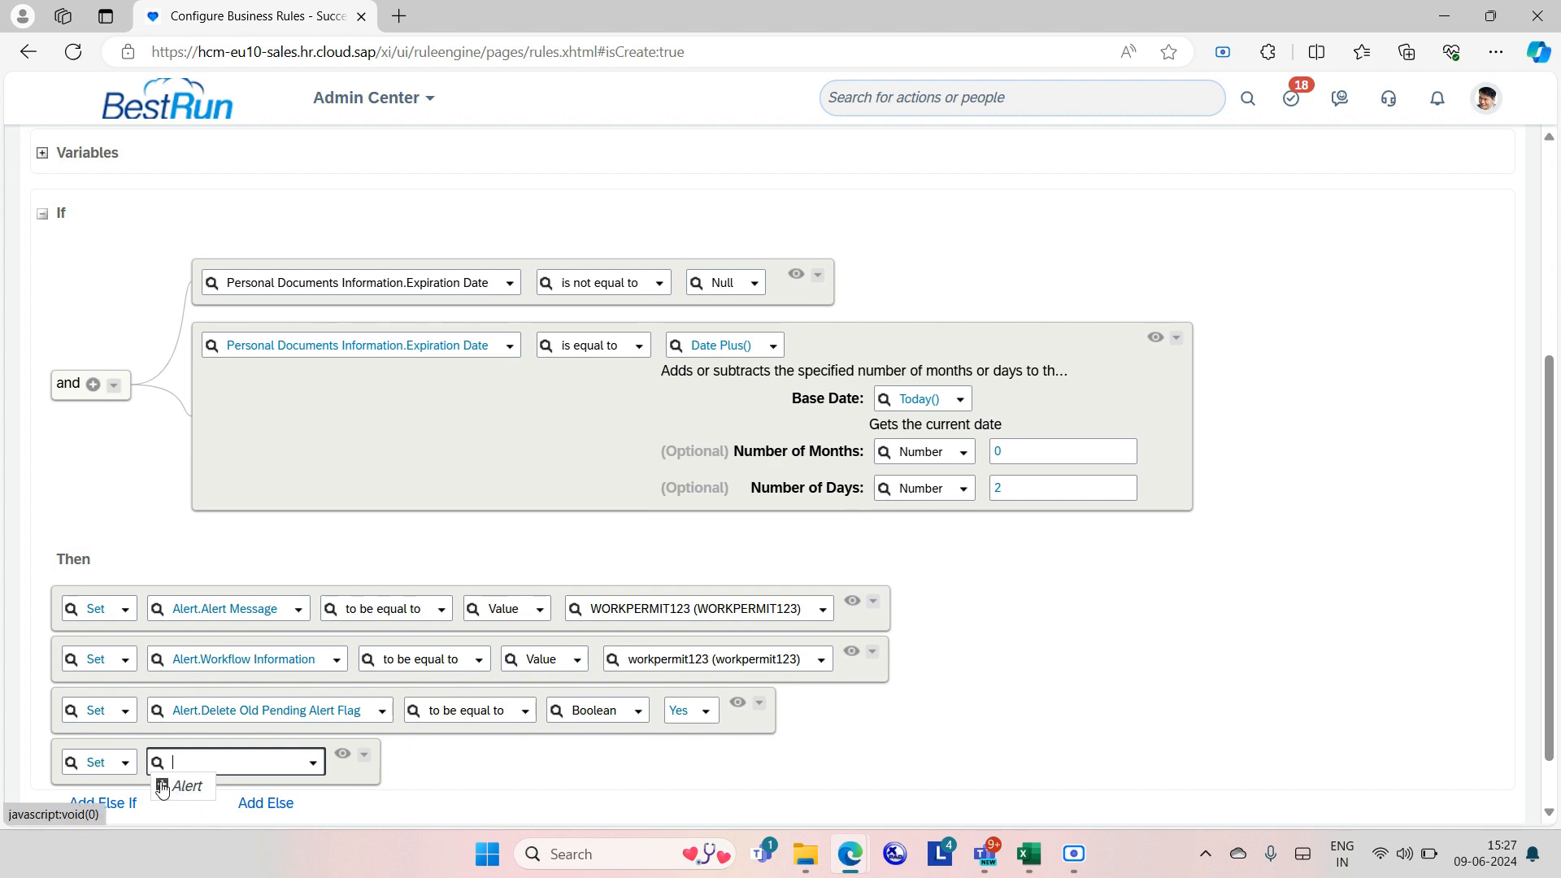
{"action": "left_click", "coordinate": [165, 787]}
{"action": "left_click", "coordinate": [229, 716]}
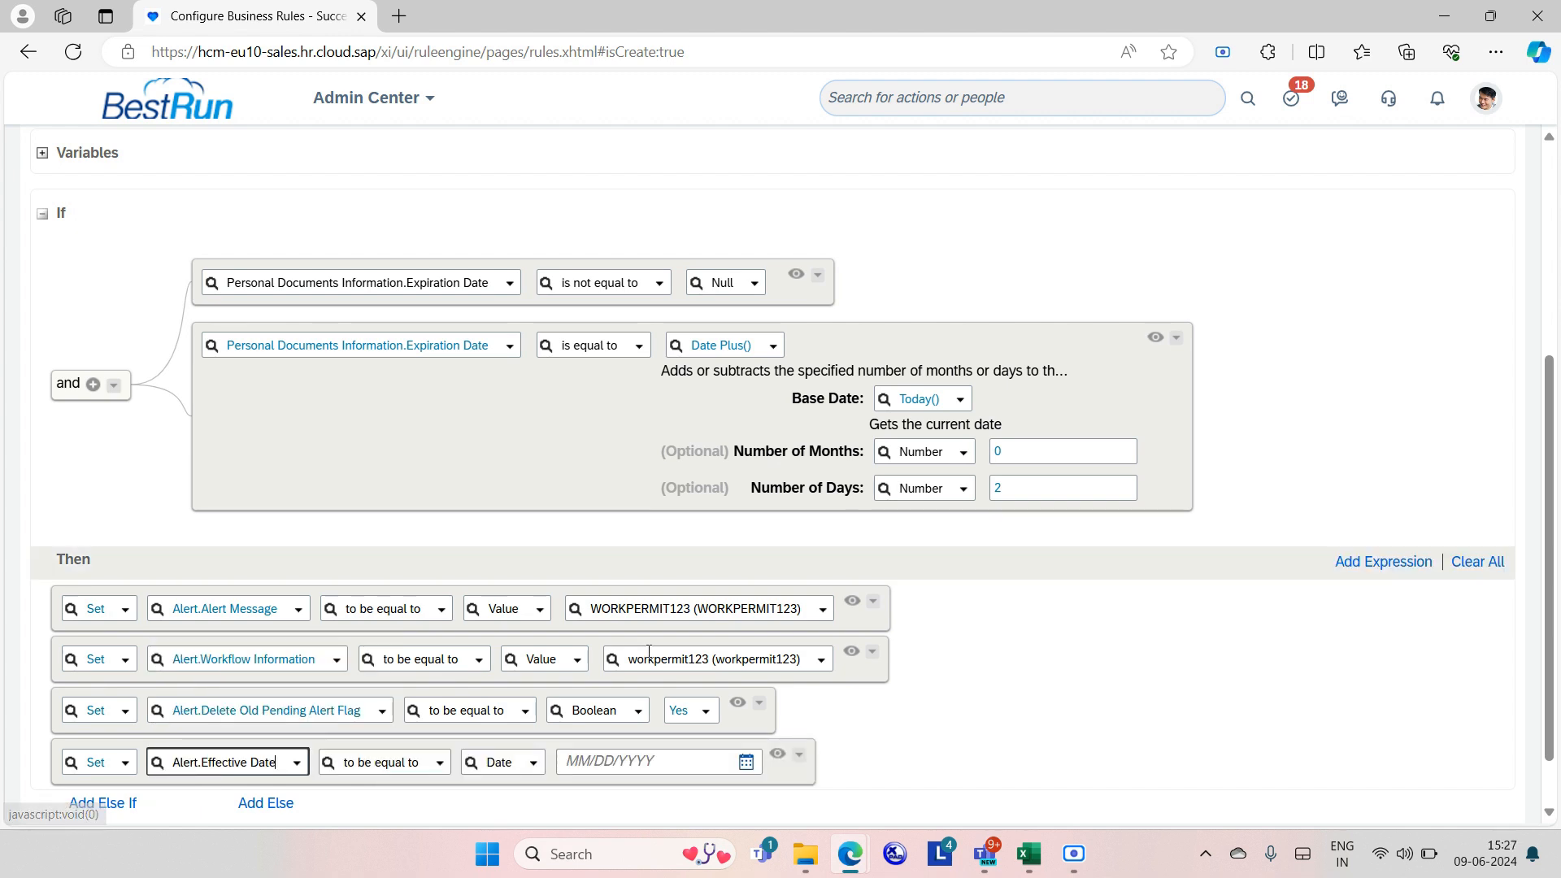
{"action": "scroll", "coordinate": [737, 674], "scroll_direction": "down", "scroll_amount": 1}
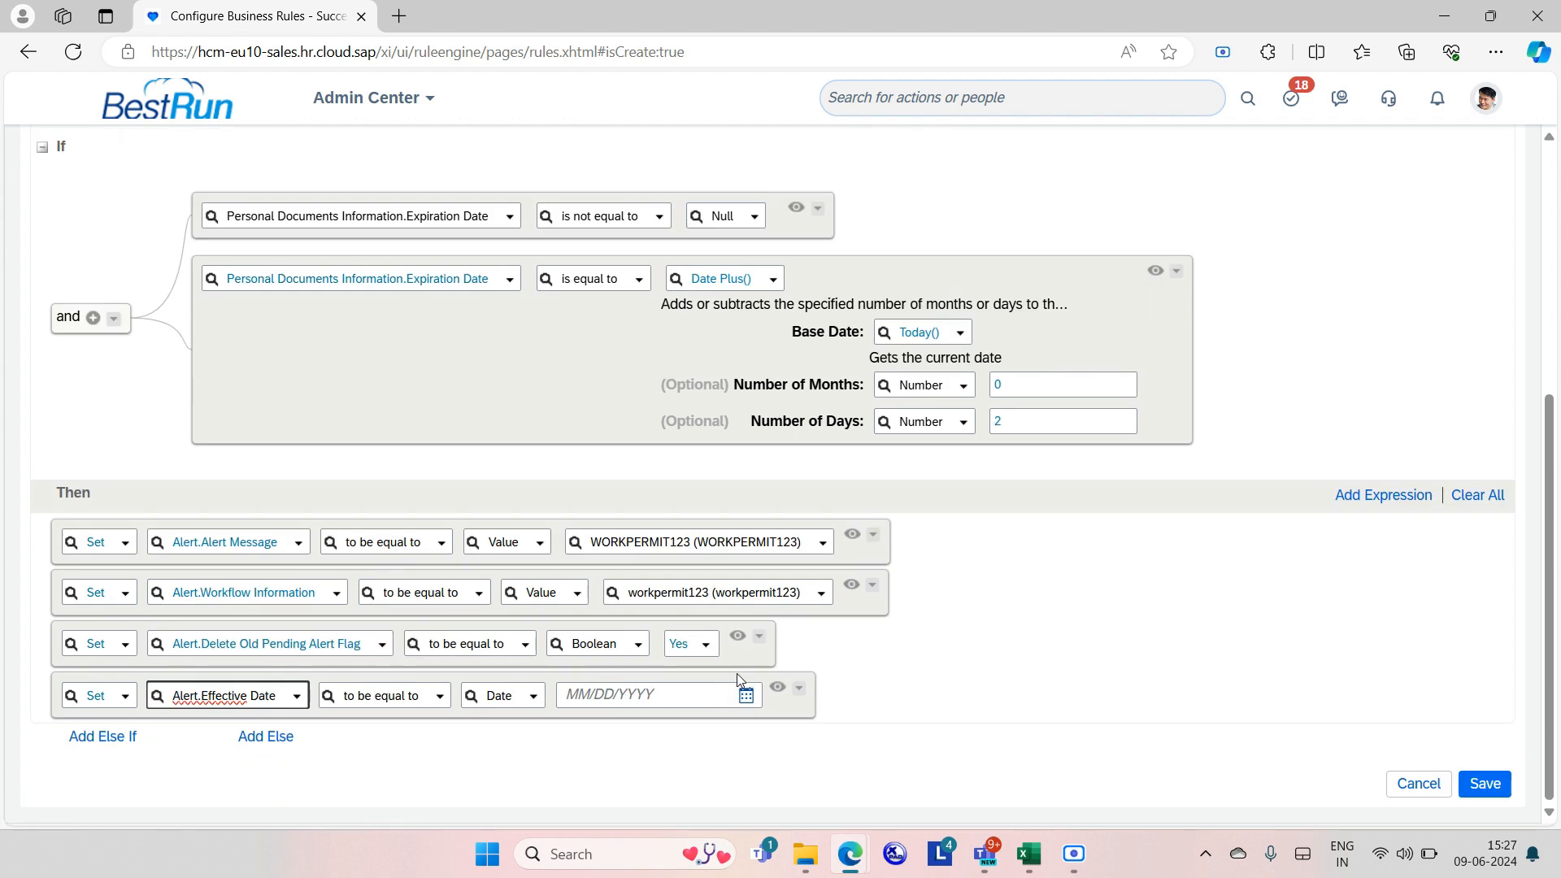
{"action": "left_click", "coordinate": [534, 697]}
{"action": "left_click", "coordinate": [554, 355]}
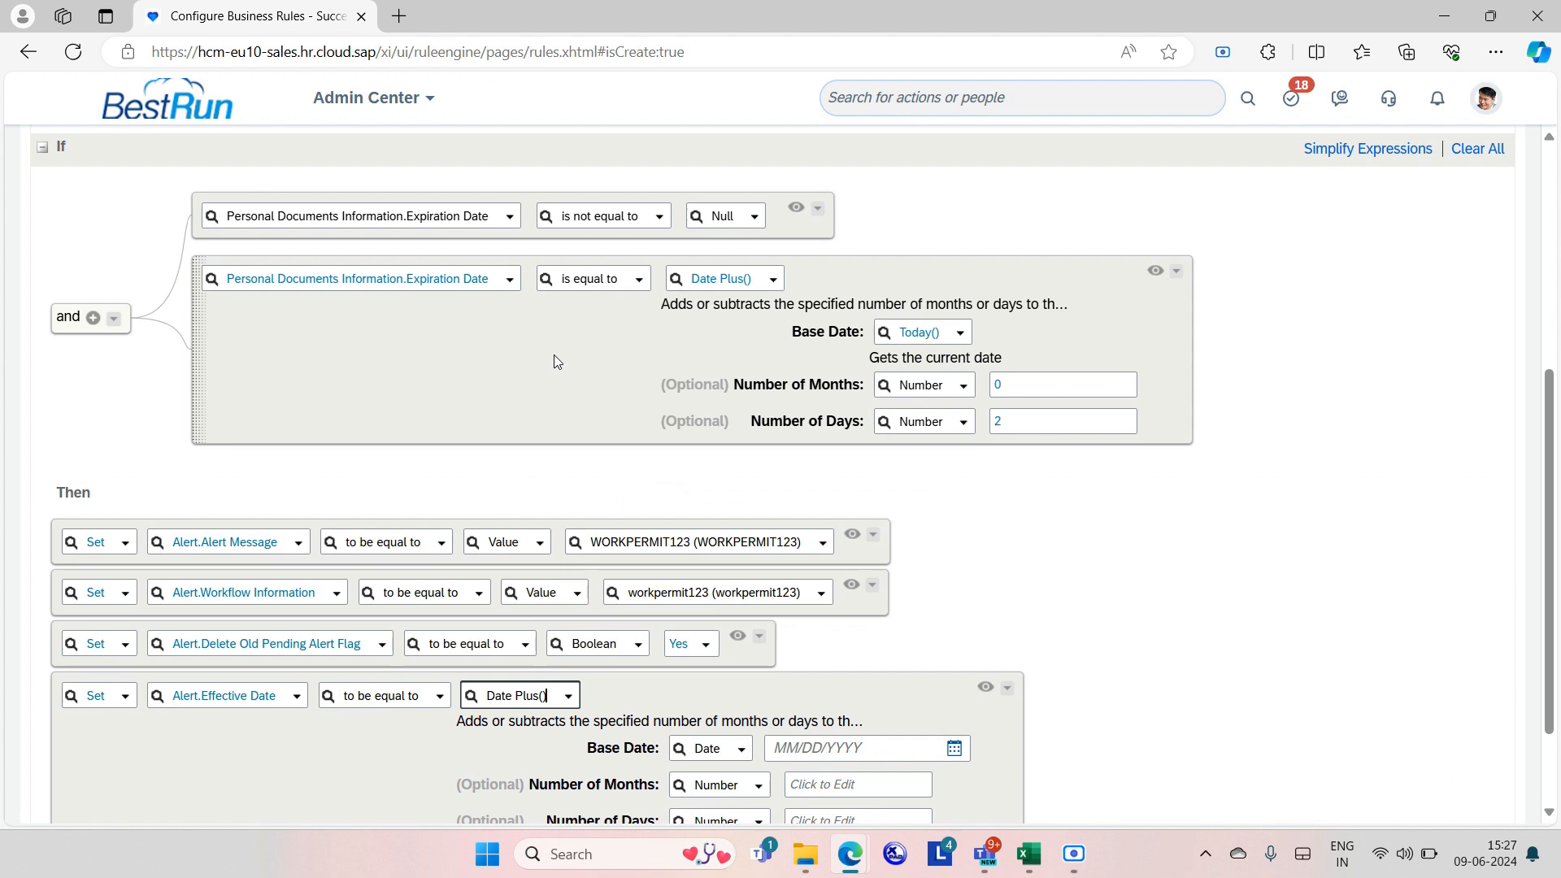
{"action": "left_click", "coordinate": [742, 750]}
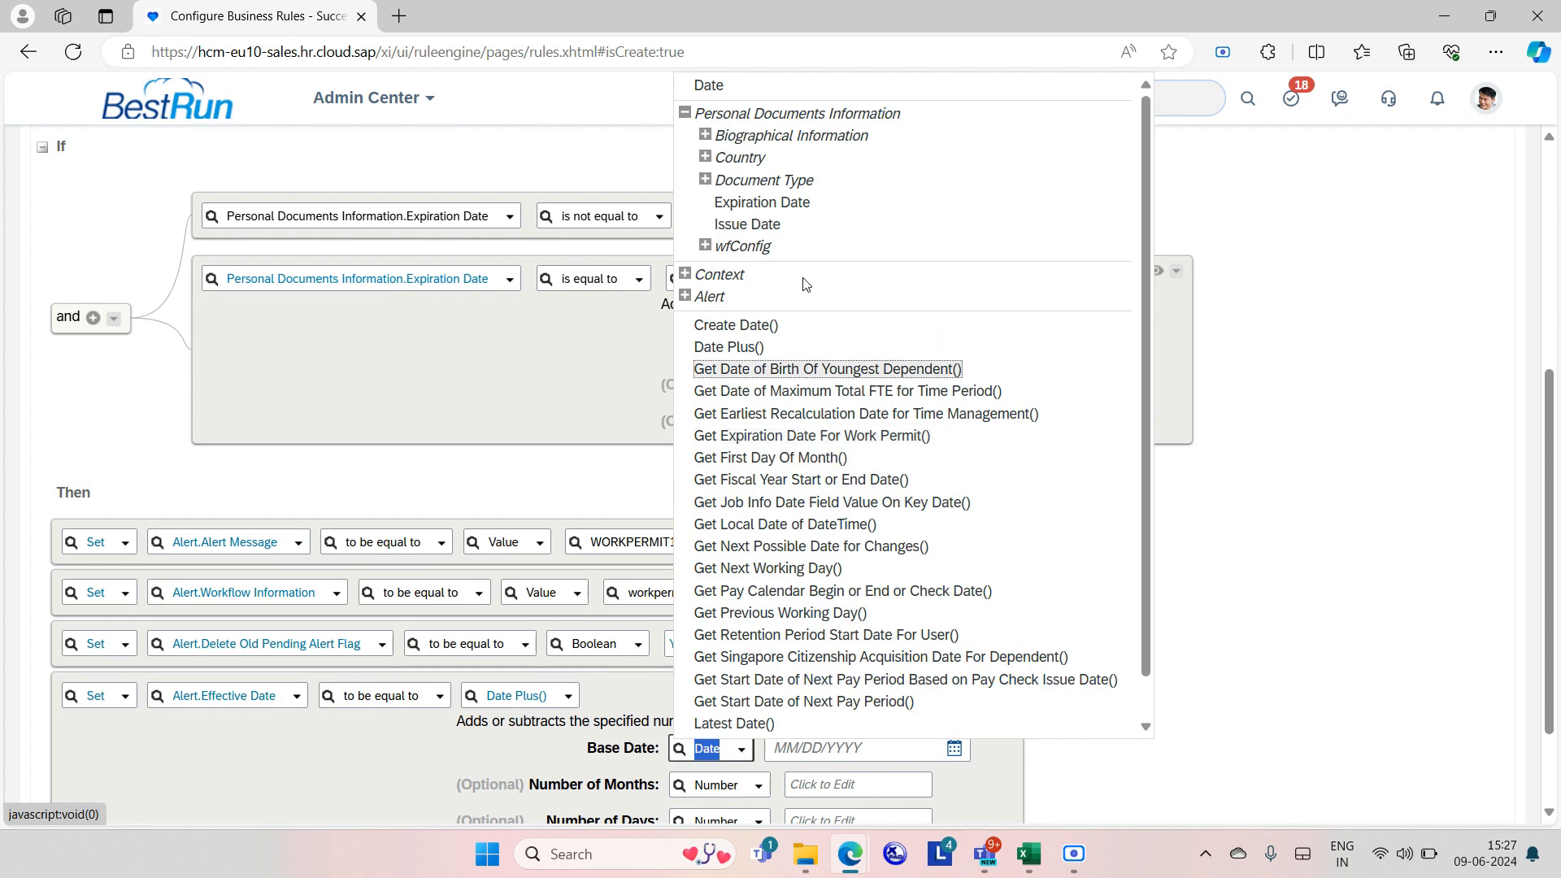
{"action": "left_click", "coordinate": [762, 203]}
Enter 0 months and -2 days as the Date Plus() offsets.
{"action": "scroll", "coordinate": [886, 490], "scroll_direction": "down", "scroll_amount": 2}
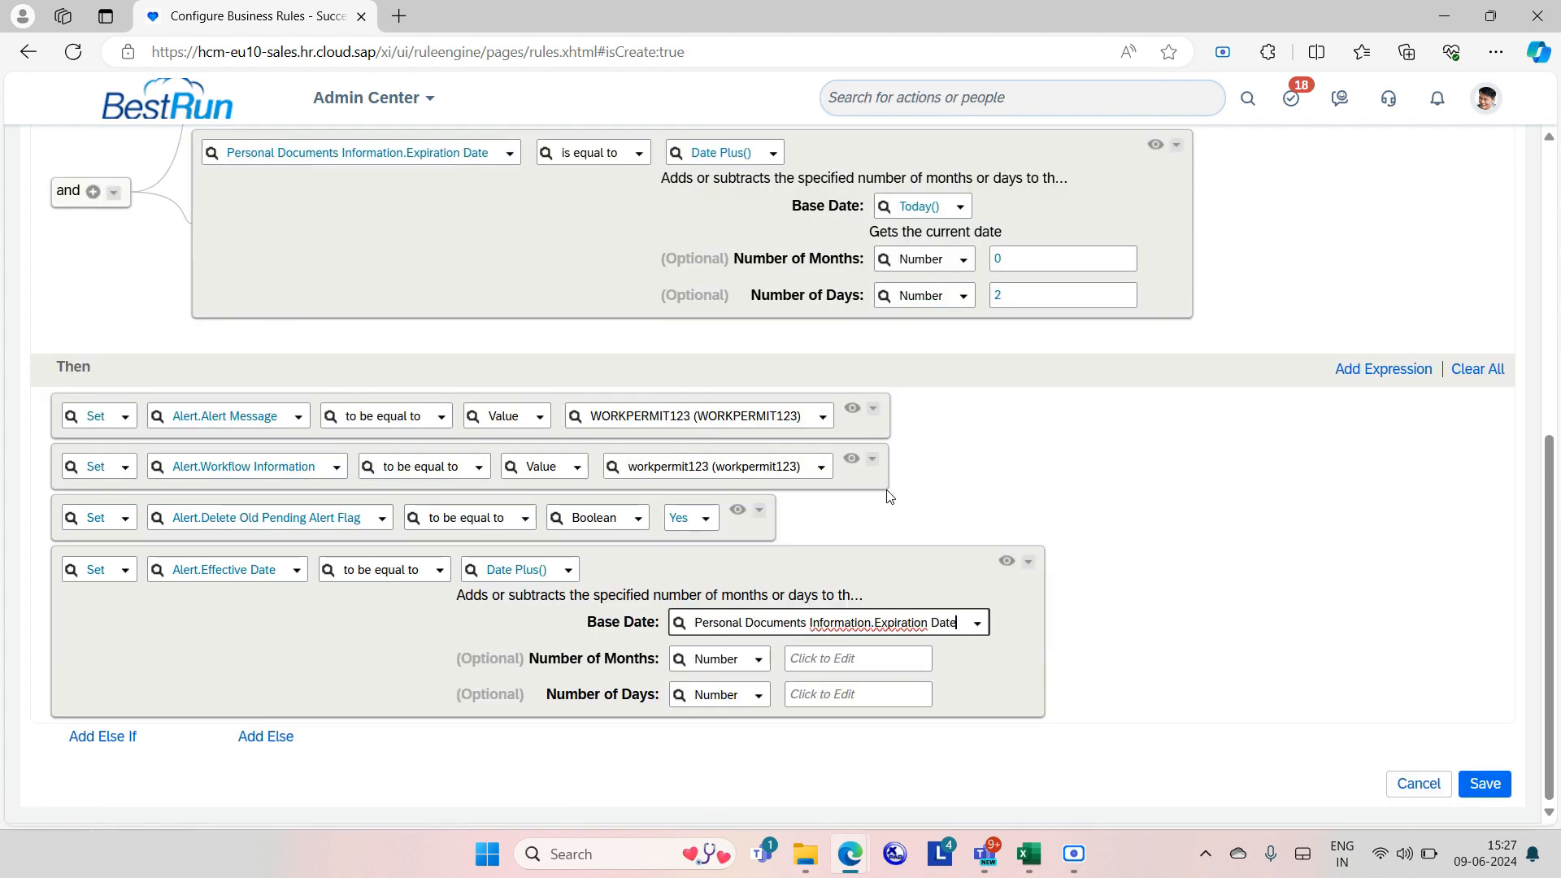
{"action": "left_click", "coordinate": [877, 661]}
{"action": "type", "text": "0"}
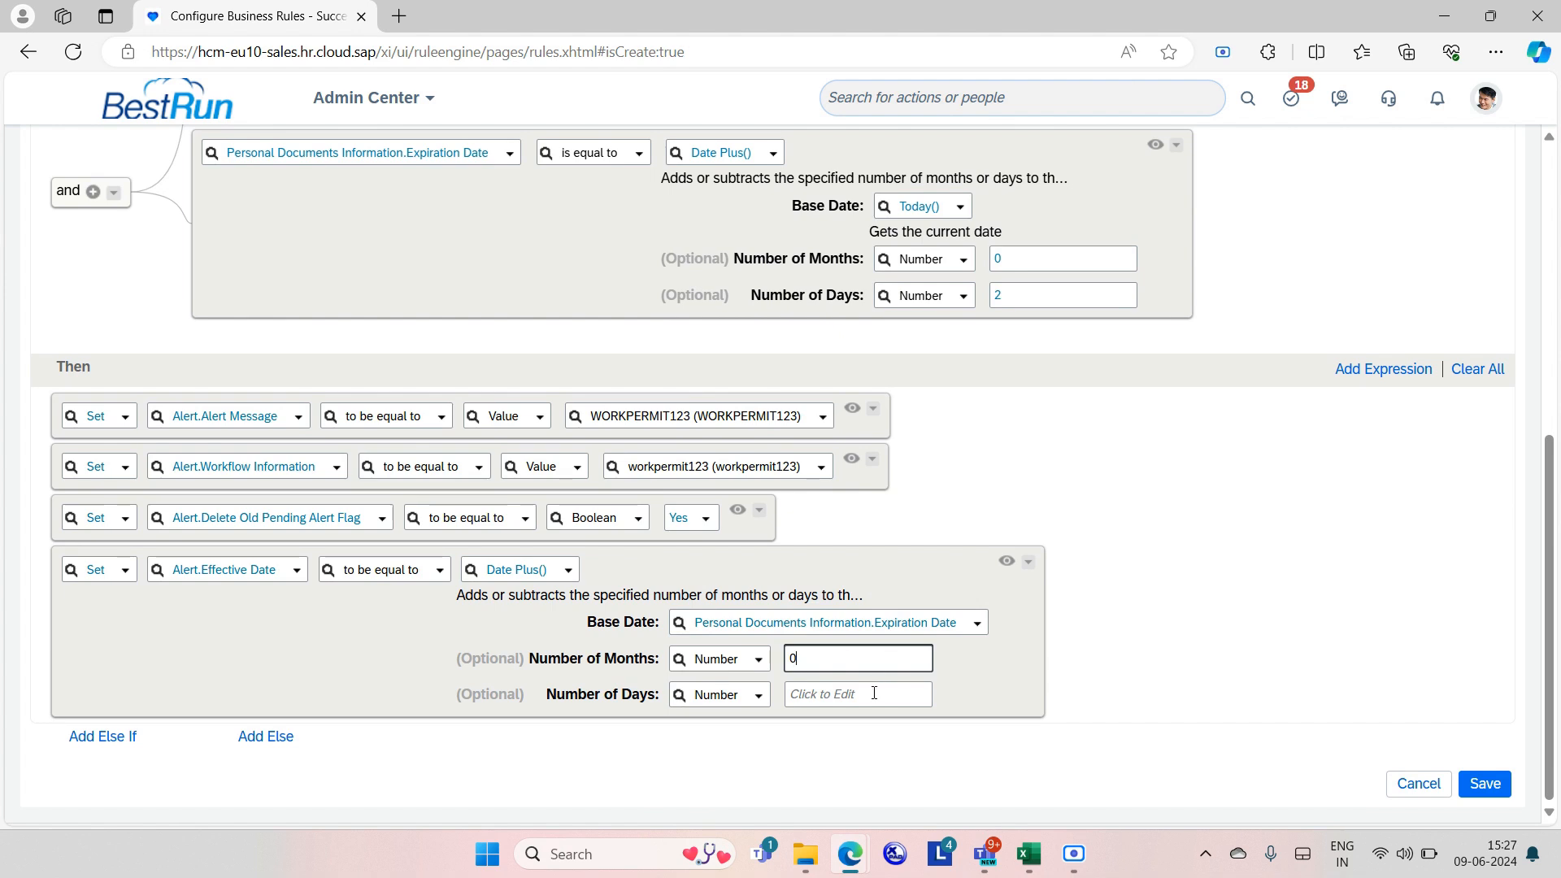
{"action": "left_click", "coordinate": [874, 693]}
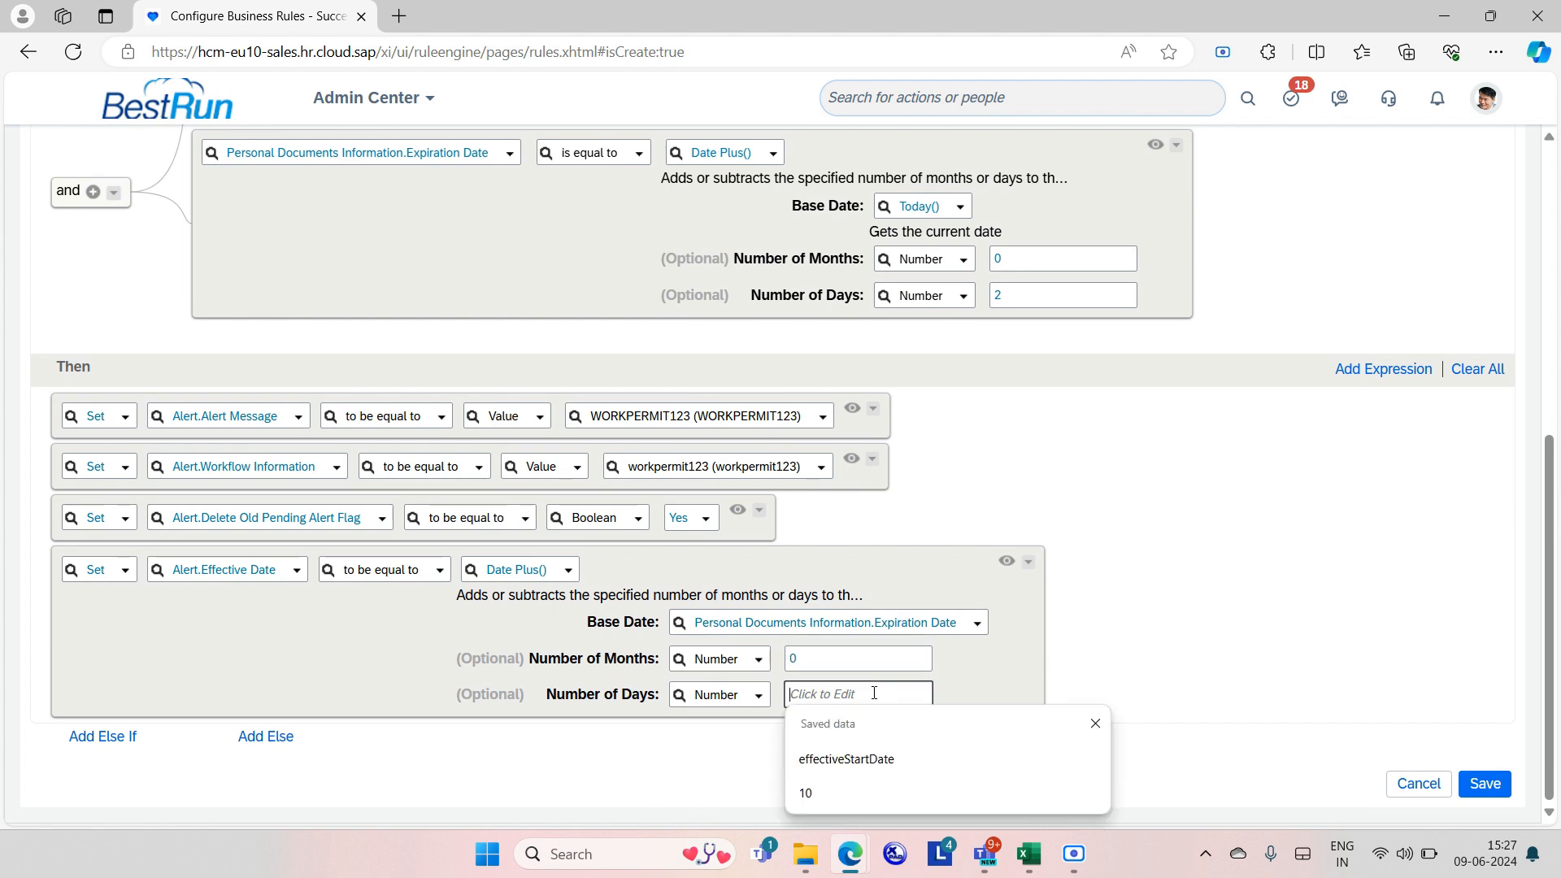
{"action": "type", "text": "-2"}
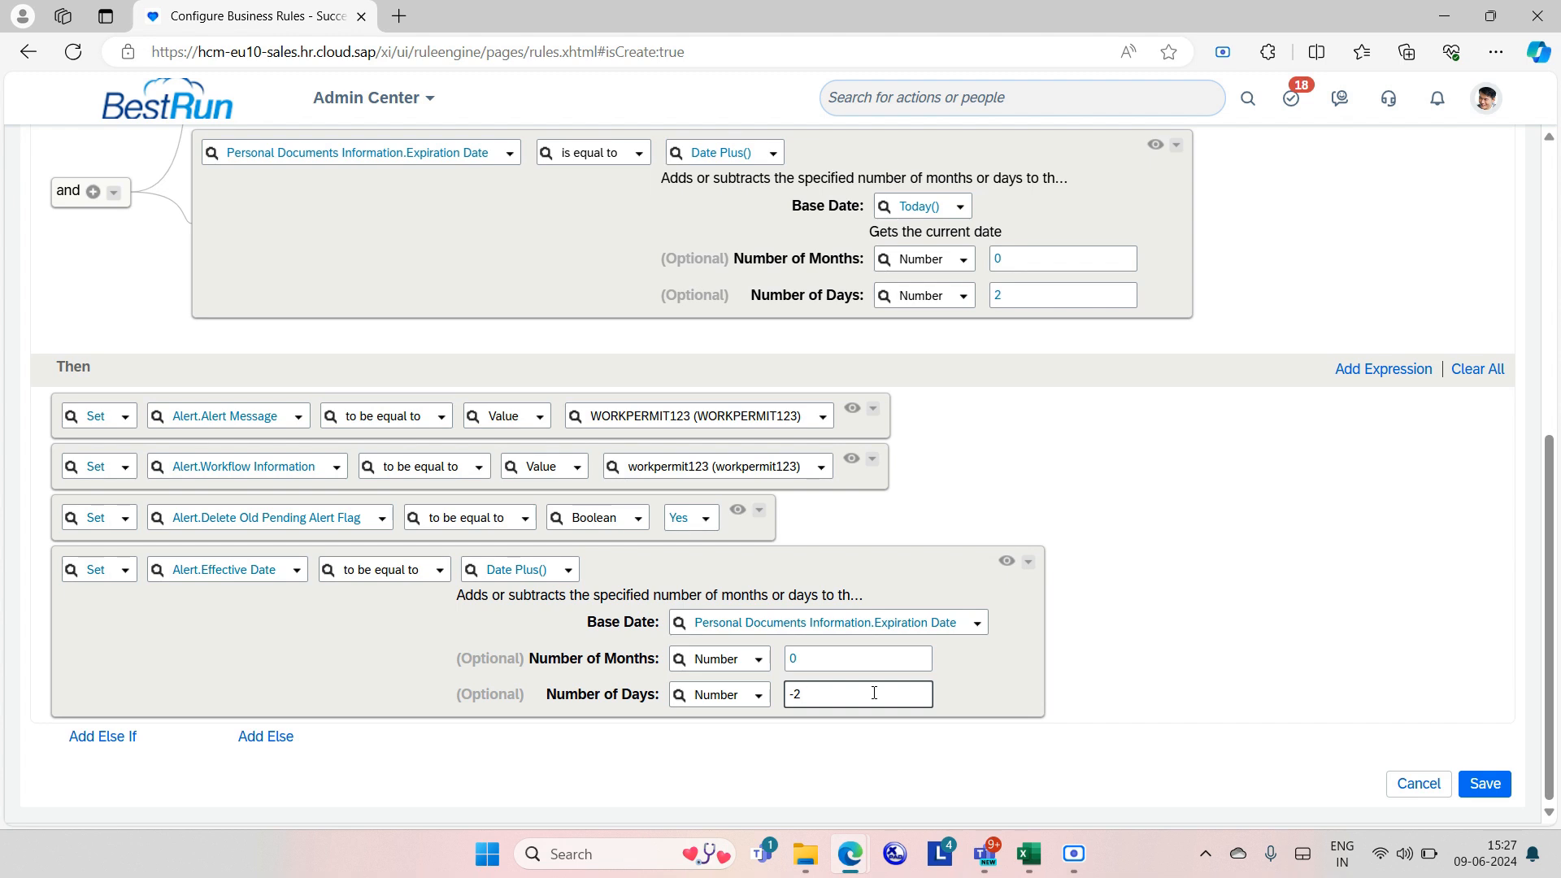
{"action": "key", "text": "BackSpace"}
{"action": "key", "text": "BackSpace"}
{"action": "type", "text": "2"}
{"action": "key", "text": "BackSpace"}
{"action": "type", "text": "-2"}
Confirm the -2 days value and save the workpermit123 rule.
{"action": "scroll", "coordinate": [821, 403], "scroll_direction": "up", "scroll_amount": 5}
{"action": "left_click_drag", "start_coordinate": [801, 694], "coordinate": [704, 693]}
{"action": "left_click", "coordinate": [1159, 677]}
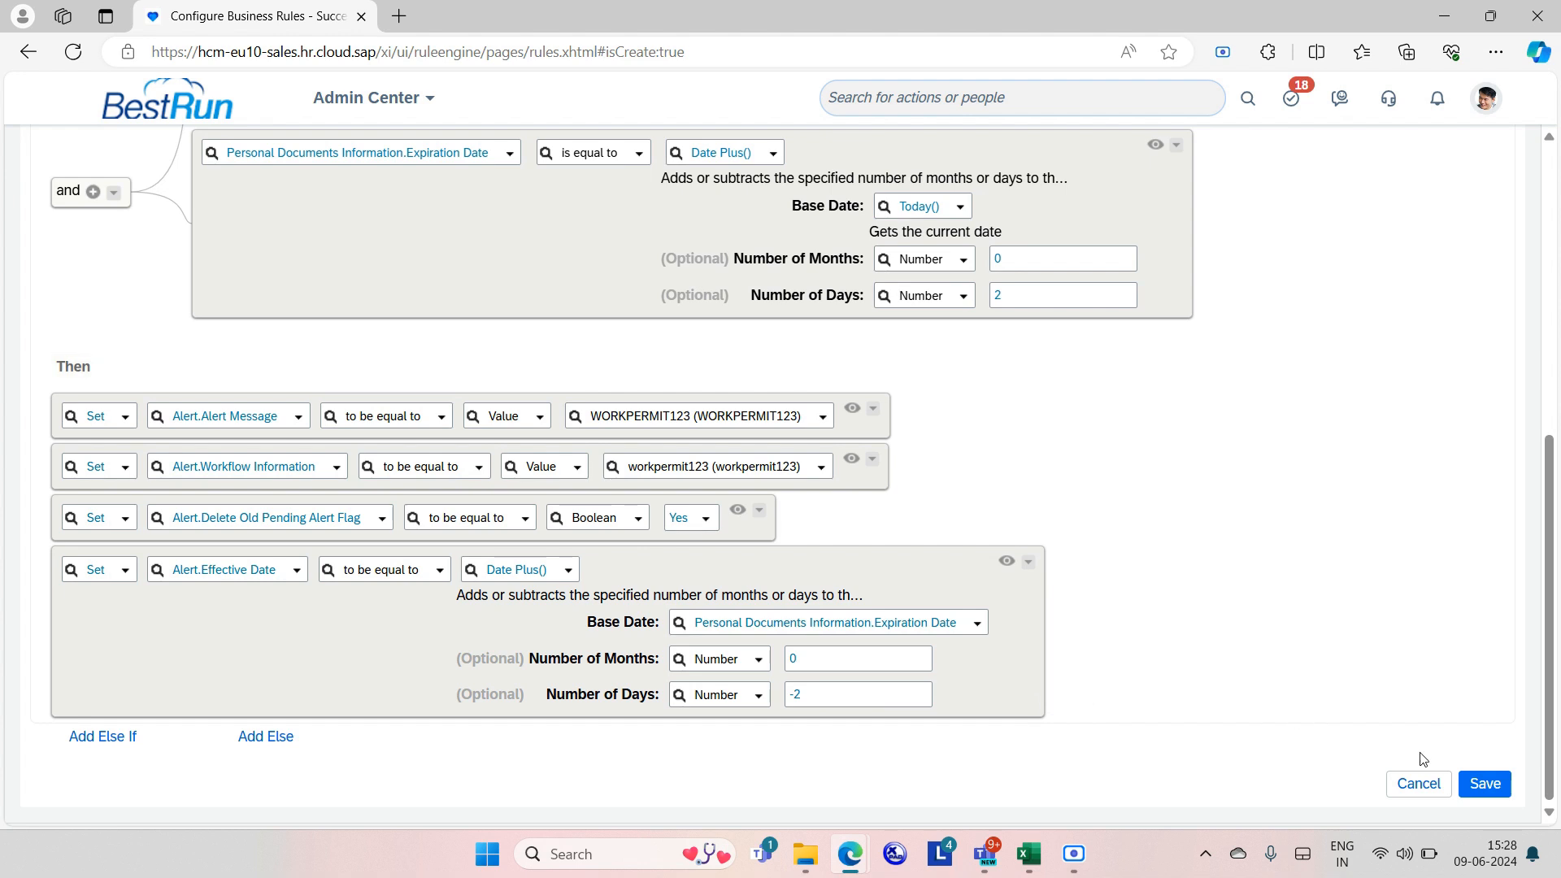
{"action": "left_click", "coordinate": [1495, 786]}
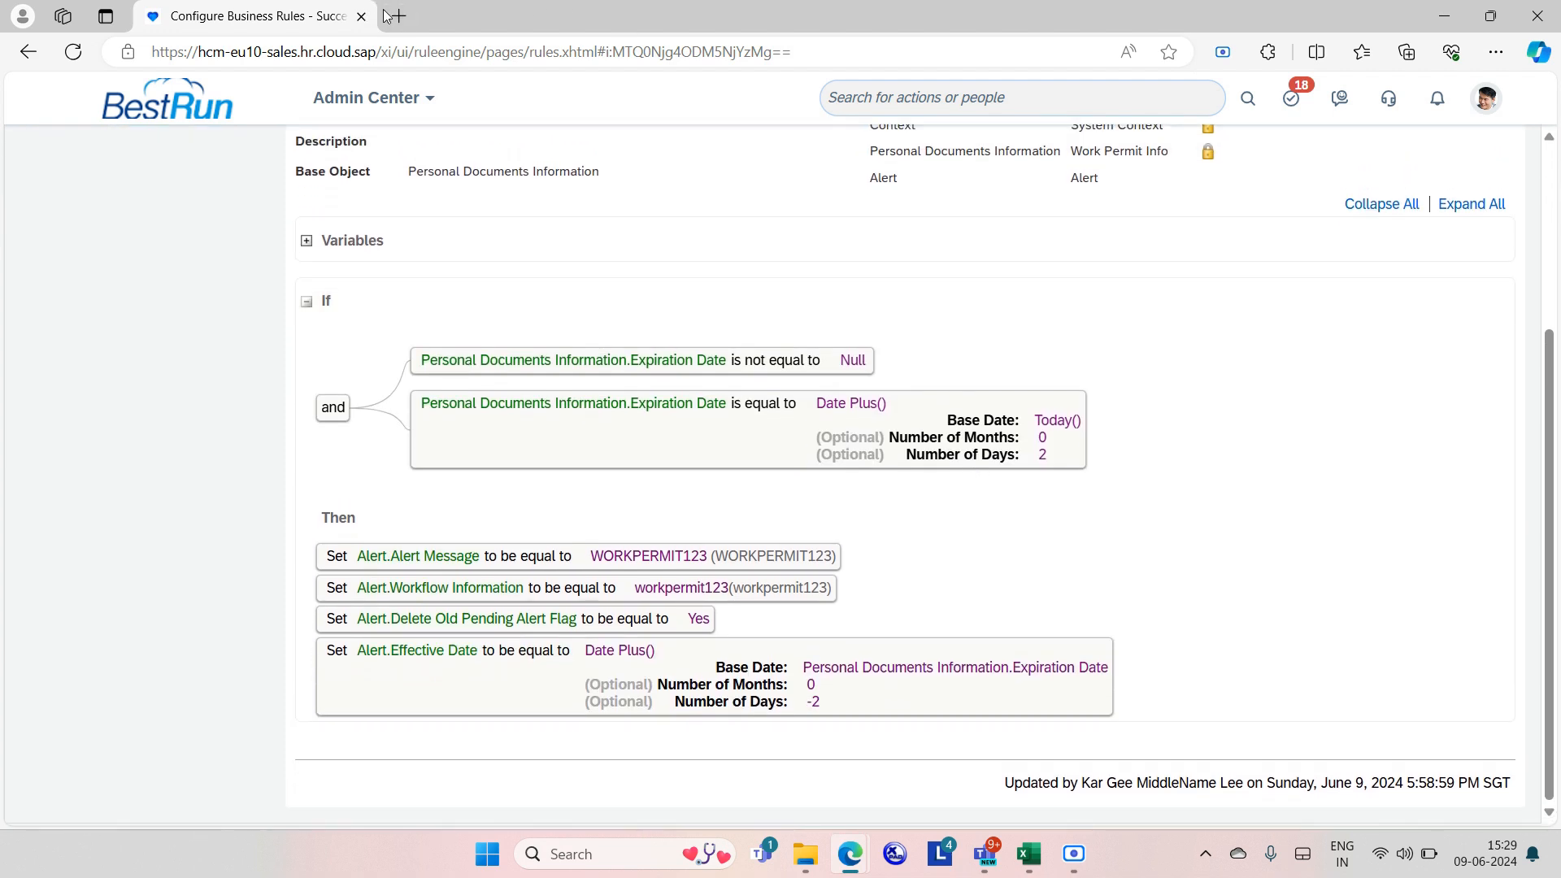
Open a duplicate of the saved workpermit123 rule page and start an action search.
{"action": "right_click", "coordinate": [301, 8]}
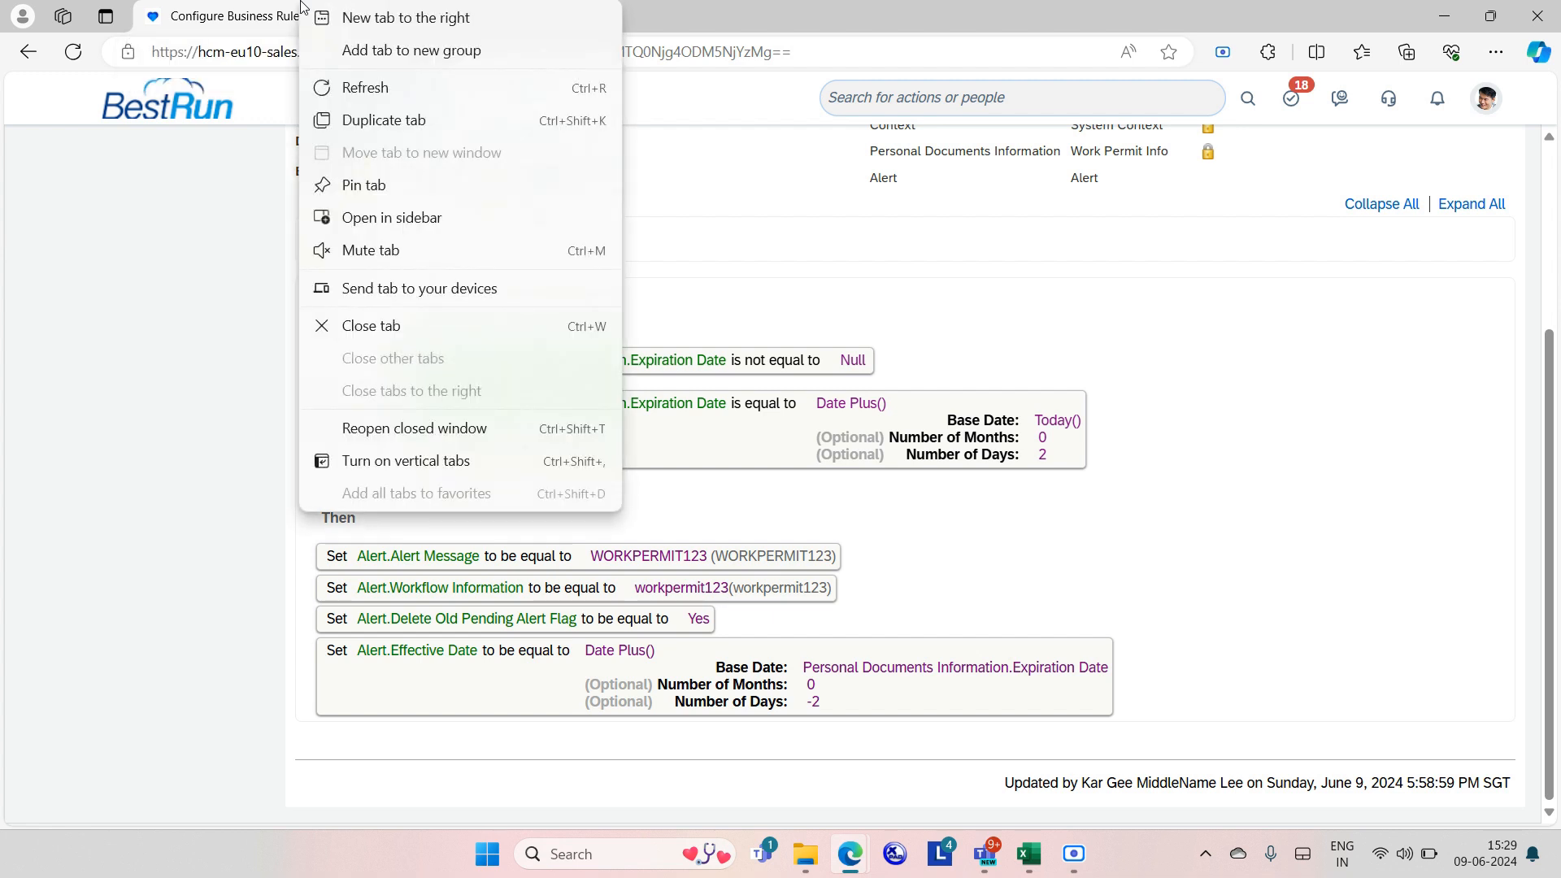
{"action": "left_click", "coordinate": [354, 124]}
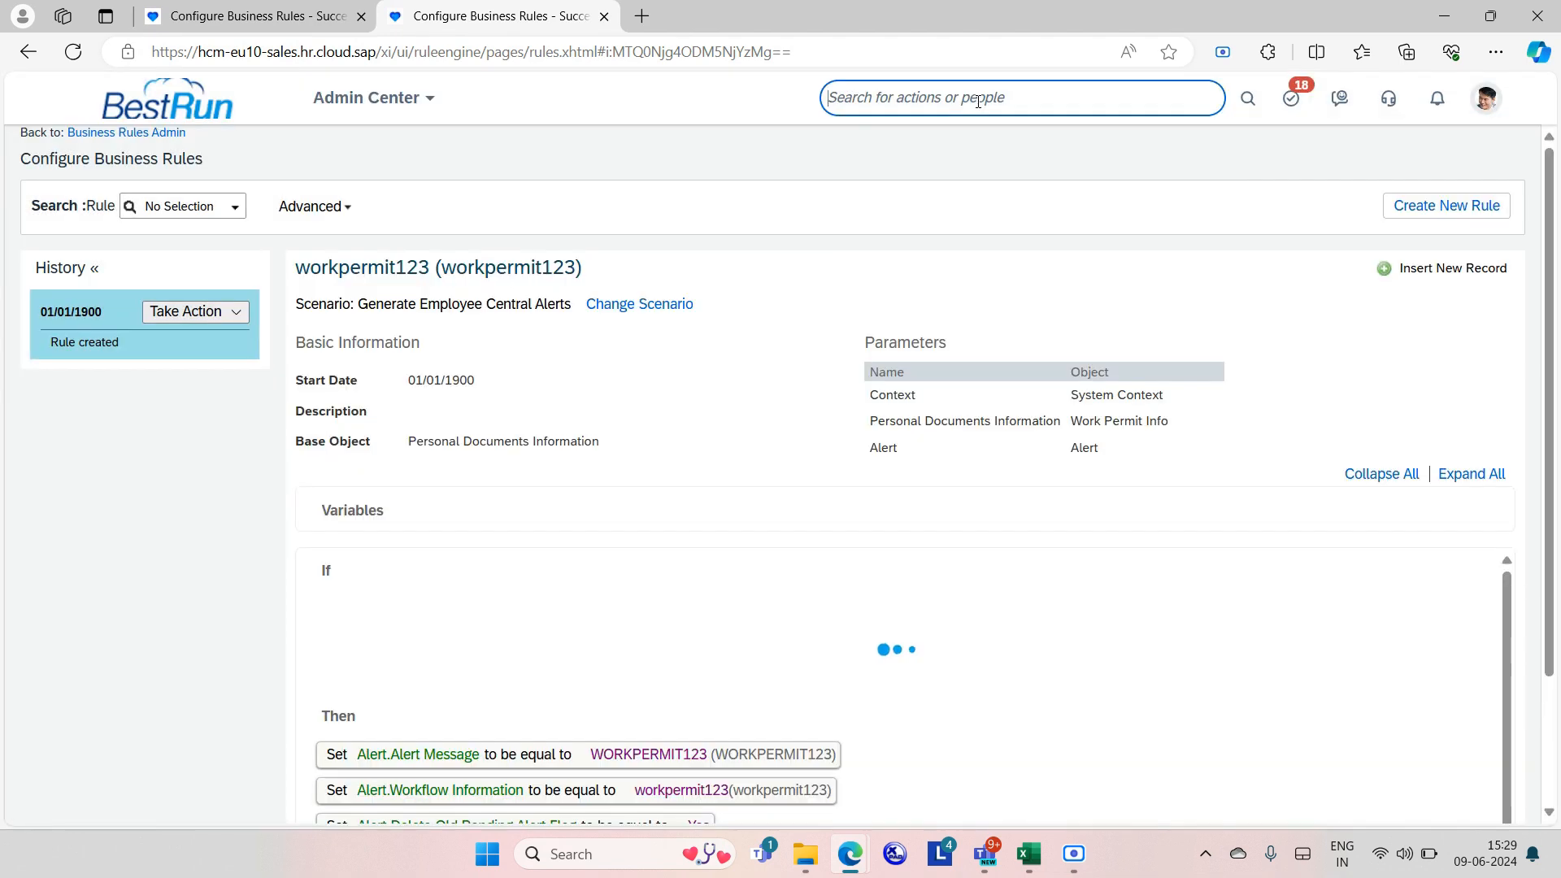
{"action": "left_click", "coordinate": [979, 100]}
Open Manage Business Configuration and put workPermitInfo into Make Correction mode.
{"action": "type", "text": "ma"}
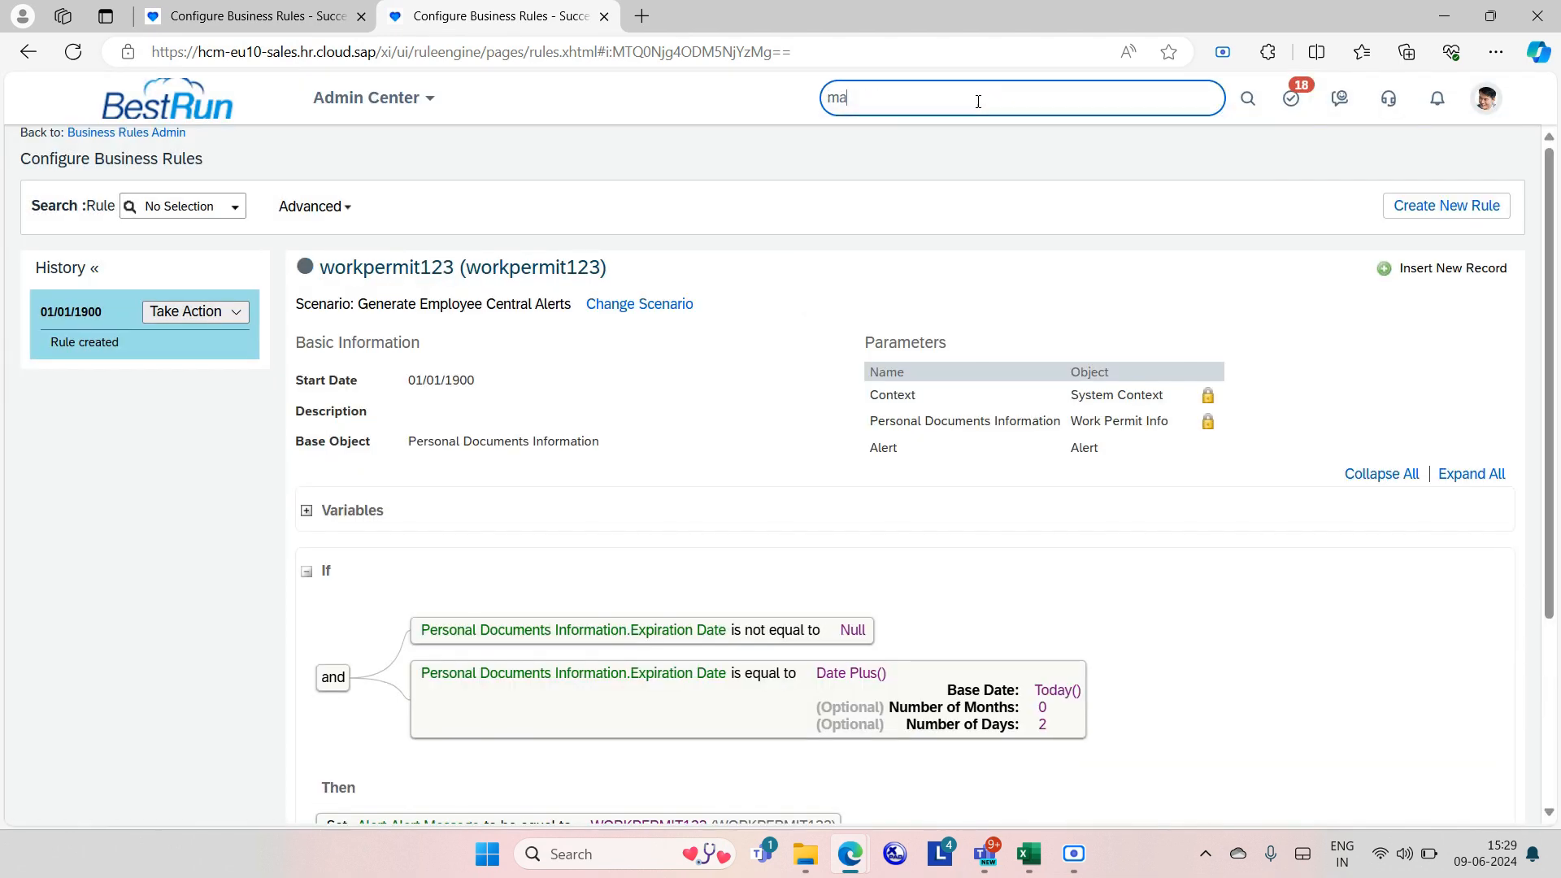
{"action": "type", "text": "nage business con"}
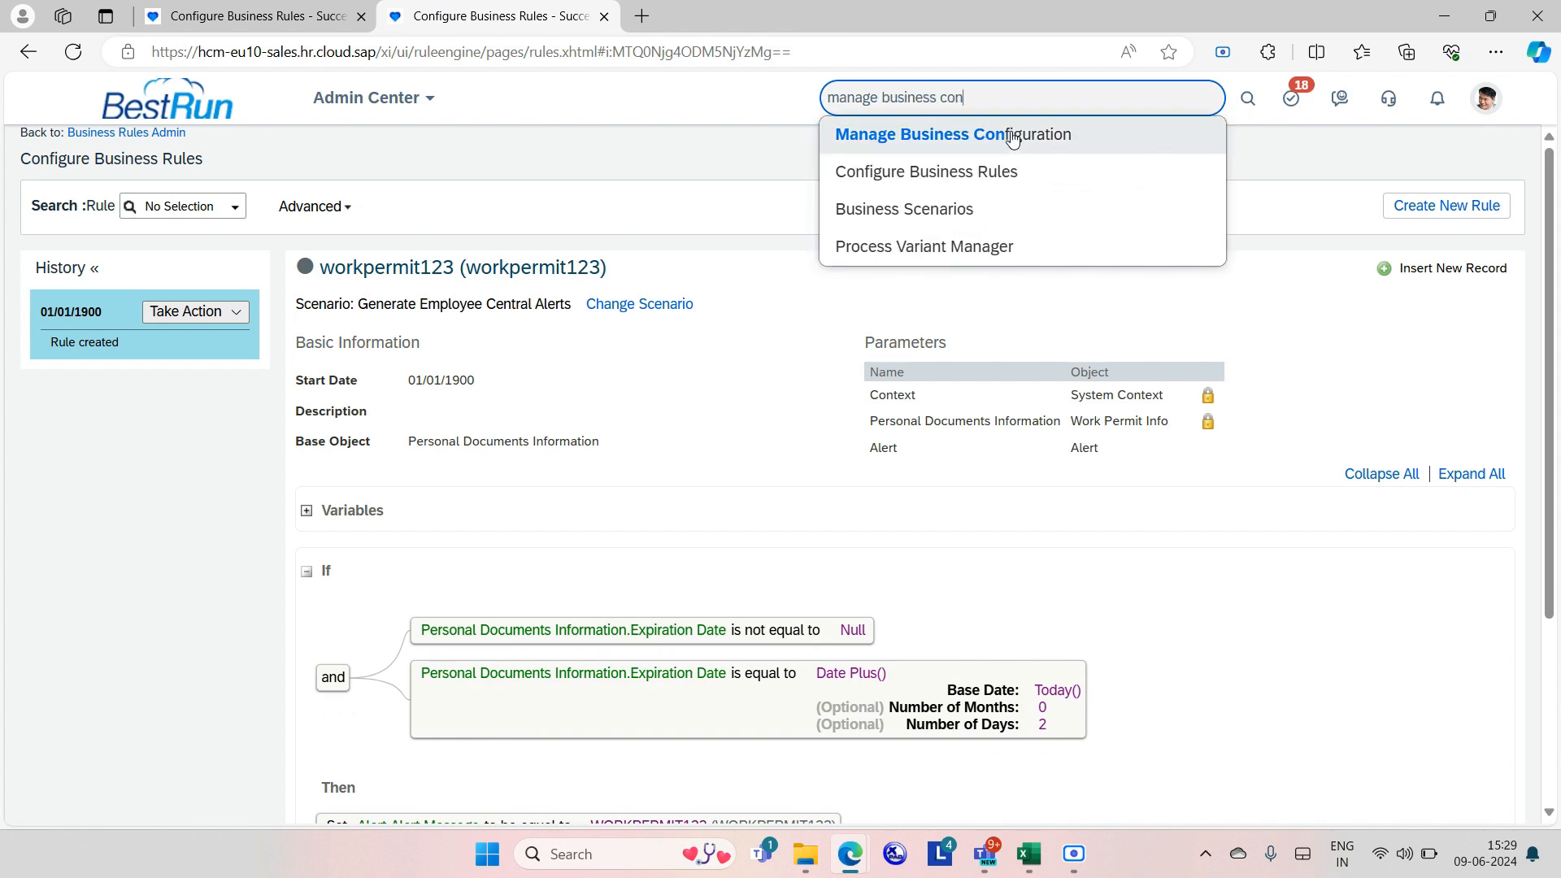
{"action": "left_click", "coordinate": [1014, 137]}
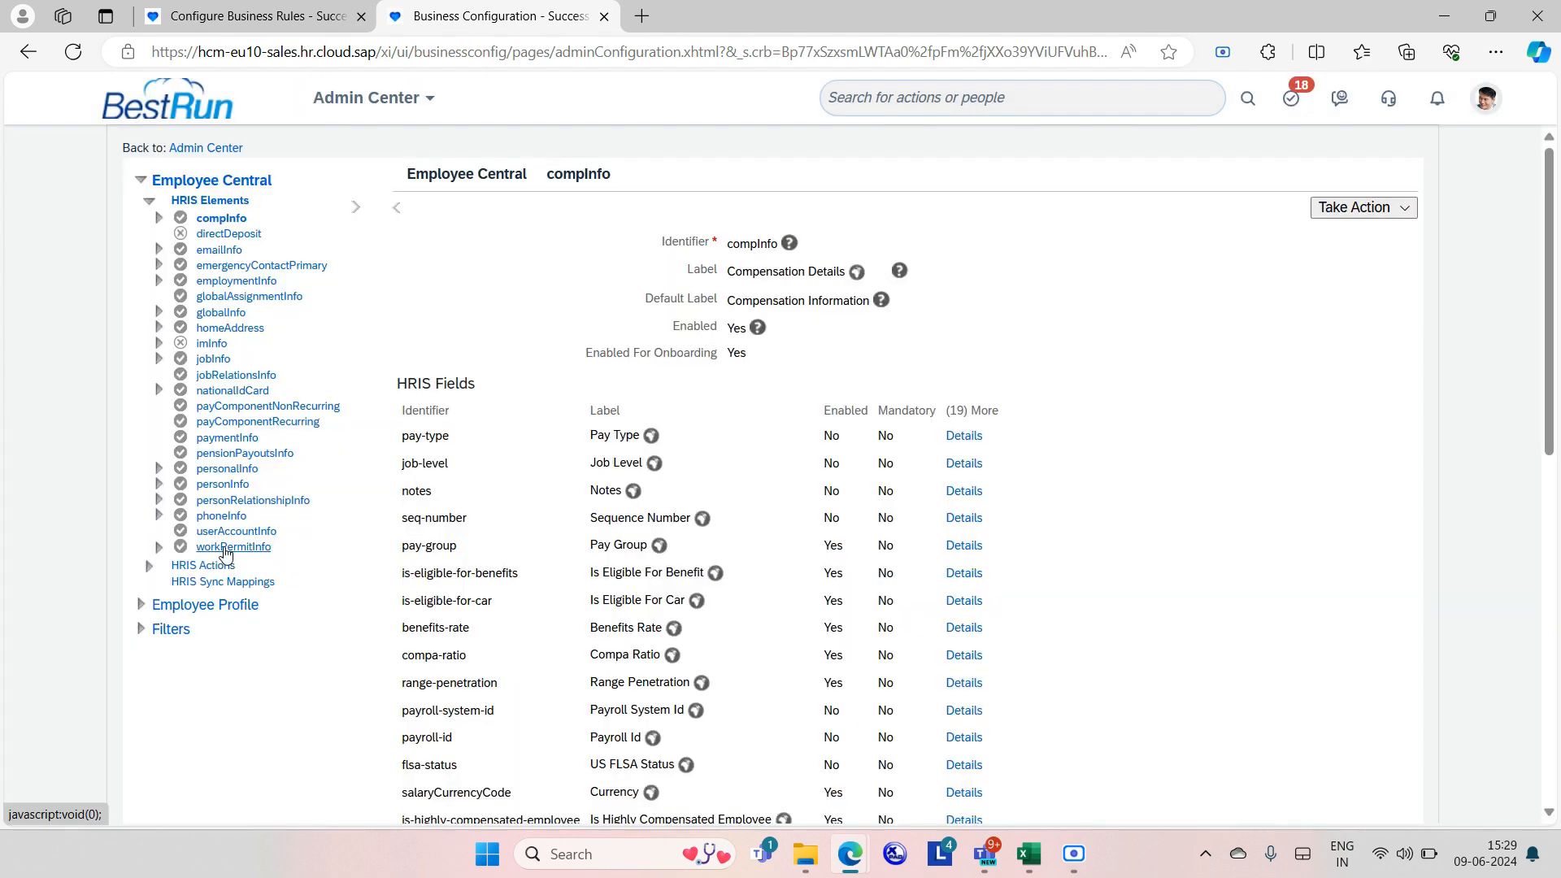
{"action": "left_click", "coordinate": [227, 548]}
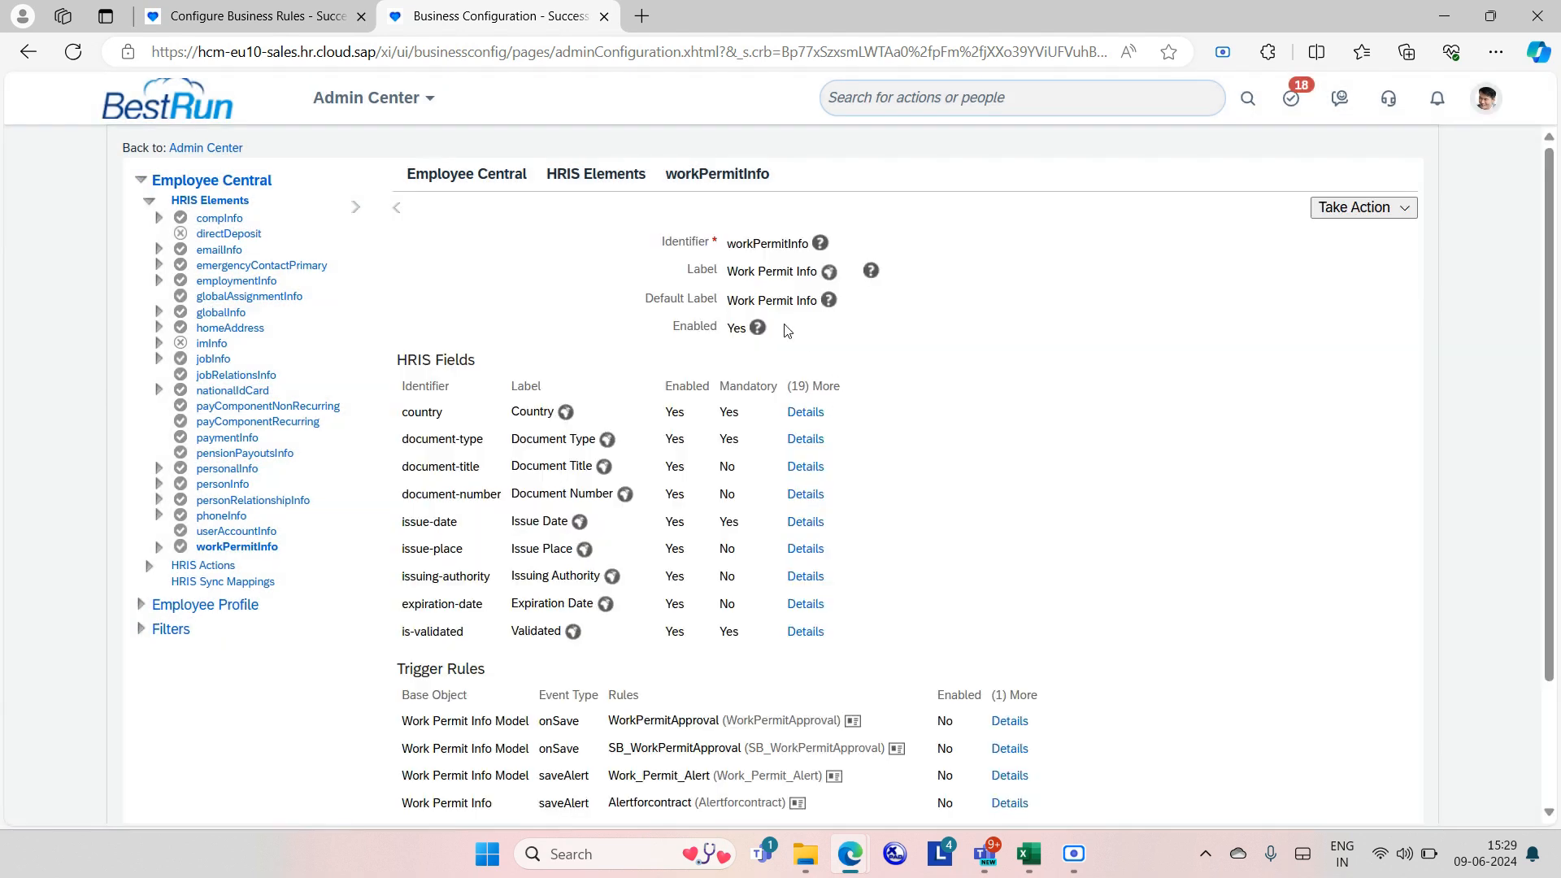
{"action": "left_click", "coordinate": [1381, 206]}
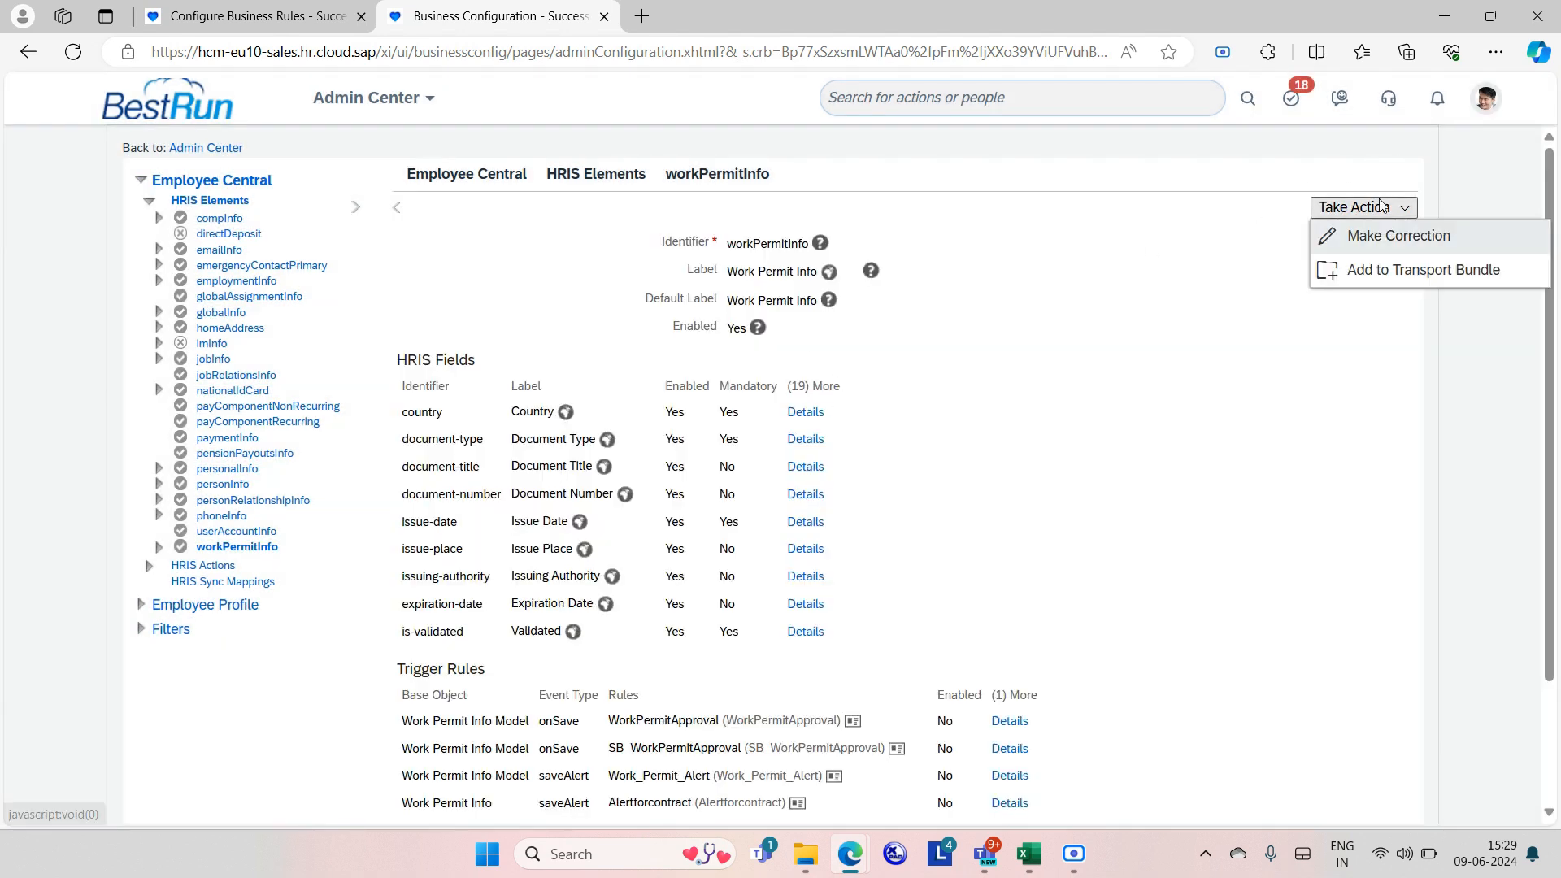
{"action": "left_click", "coordinate": [1392, 235]}
{"action": "scroll", "coordinate": [978, 555], "scroll_direction": "down", "scroll_amount": 6}
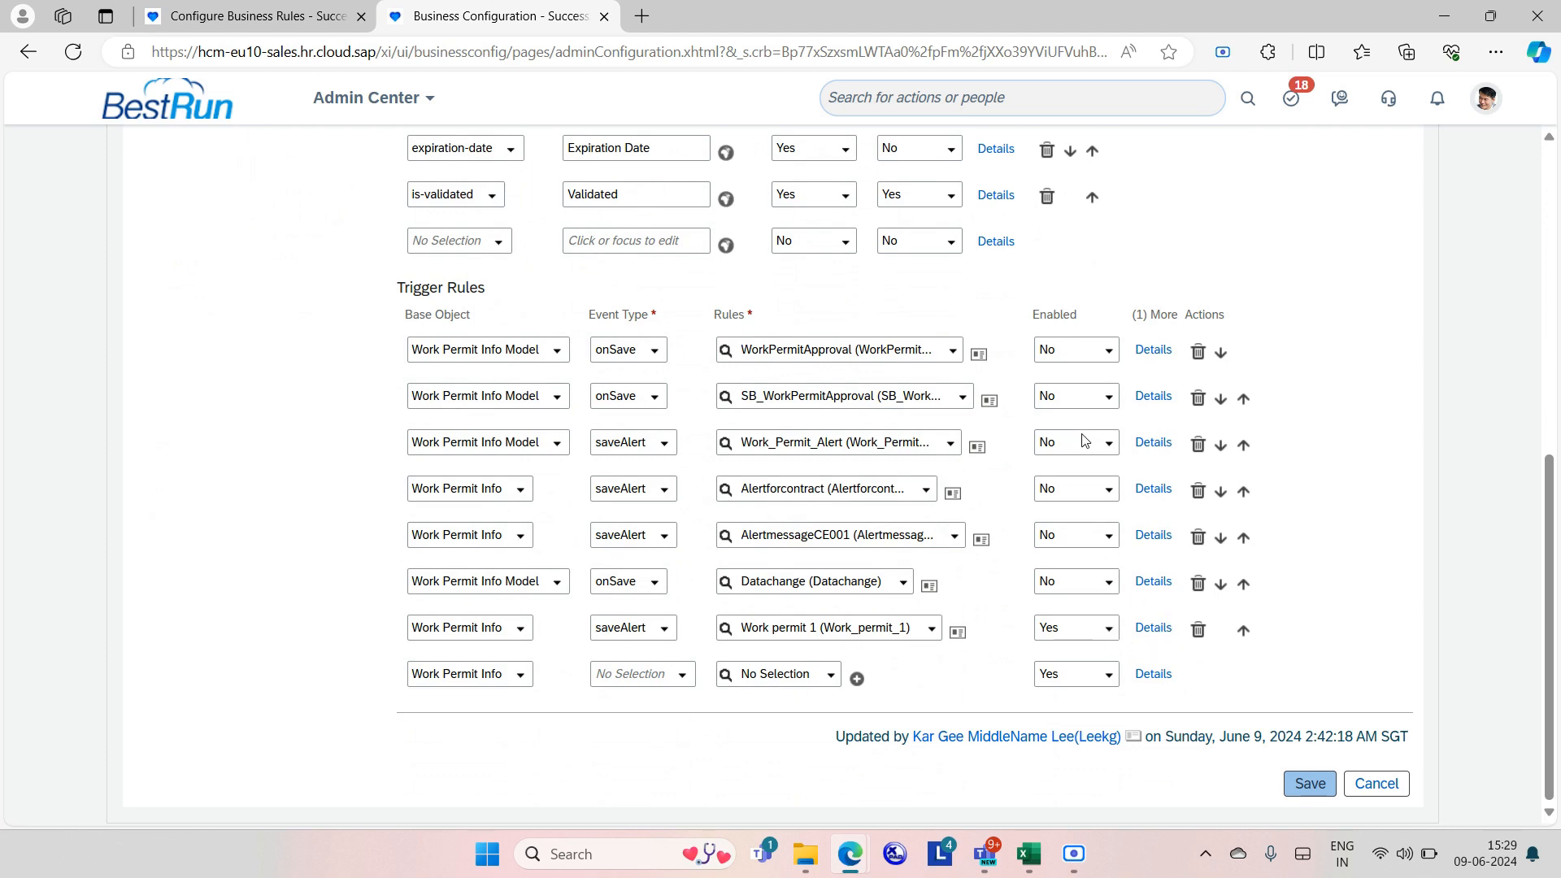
Disable Work permit 1, add a Work Permit Info saveAlert trigger running workpermit123, and save.
{"action": "left_click", "coordinate": [1111, 635]}
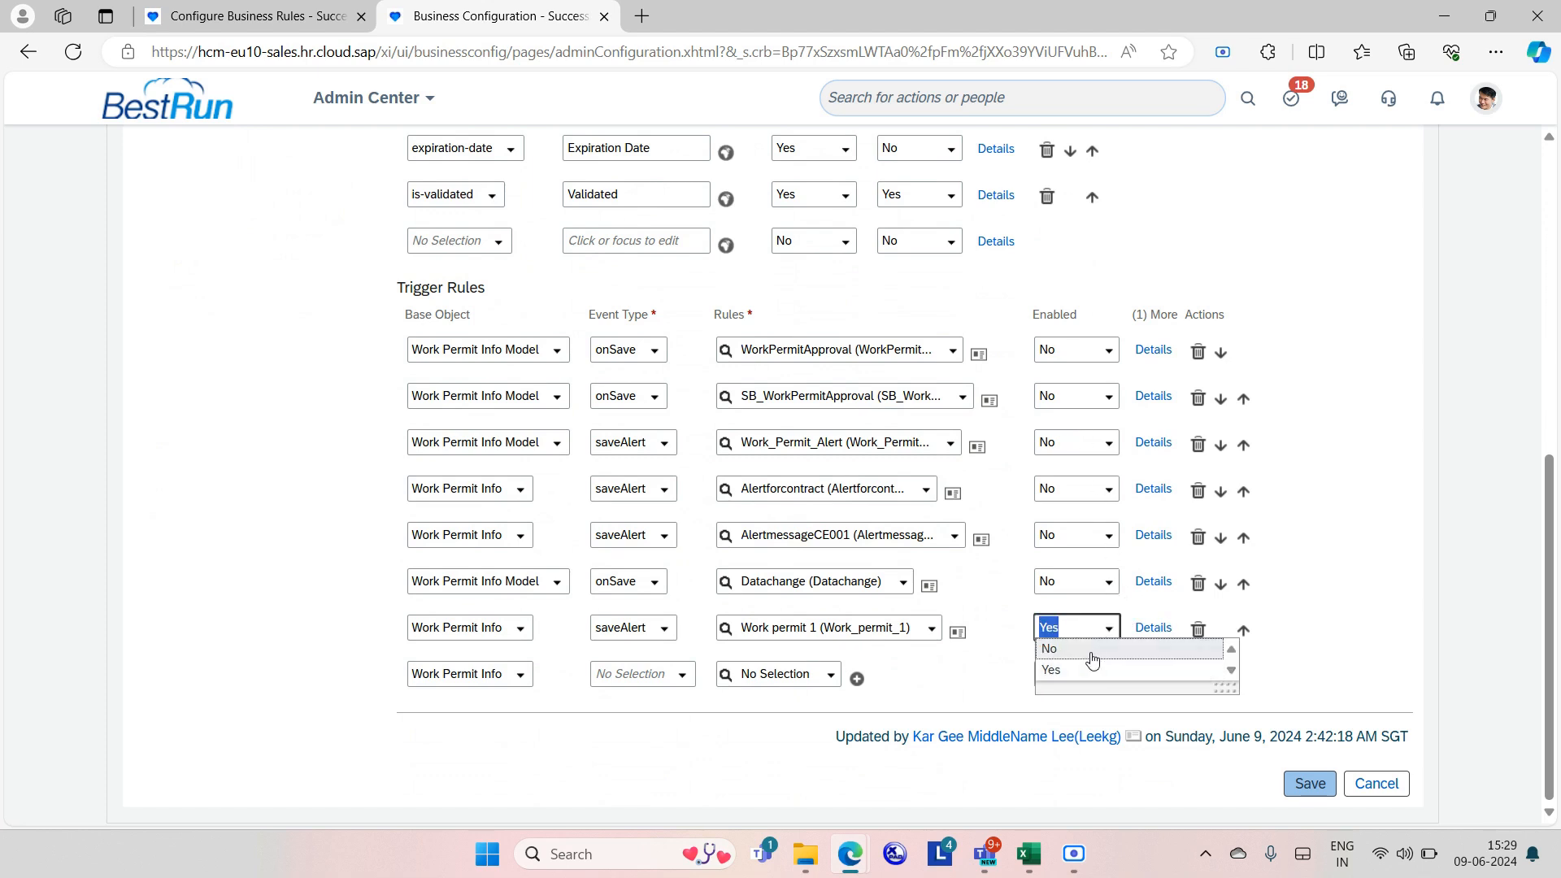
{"action": "left_click", "coordinate": [1089, 650]}
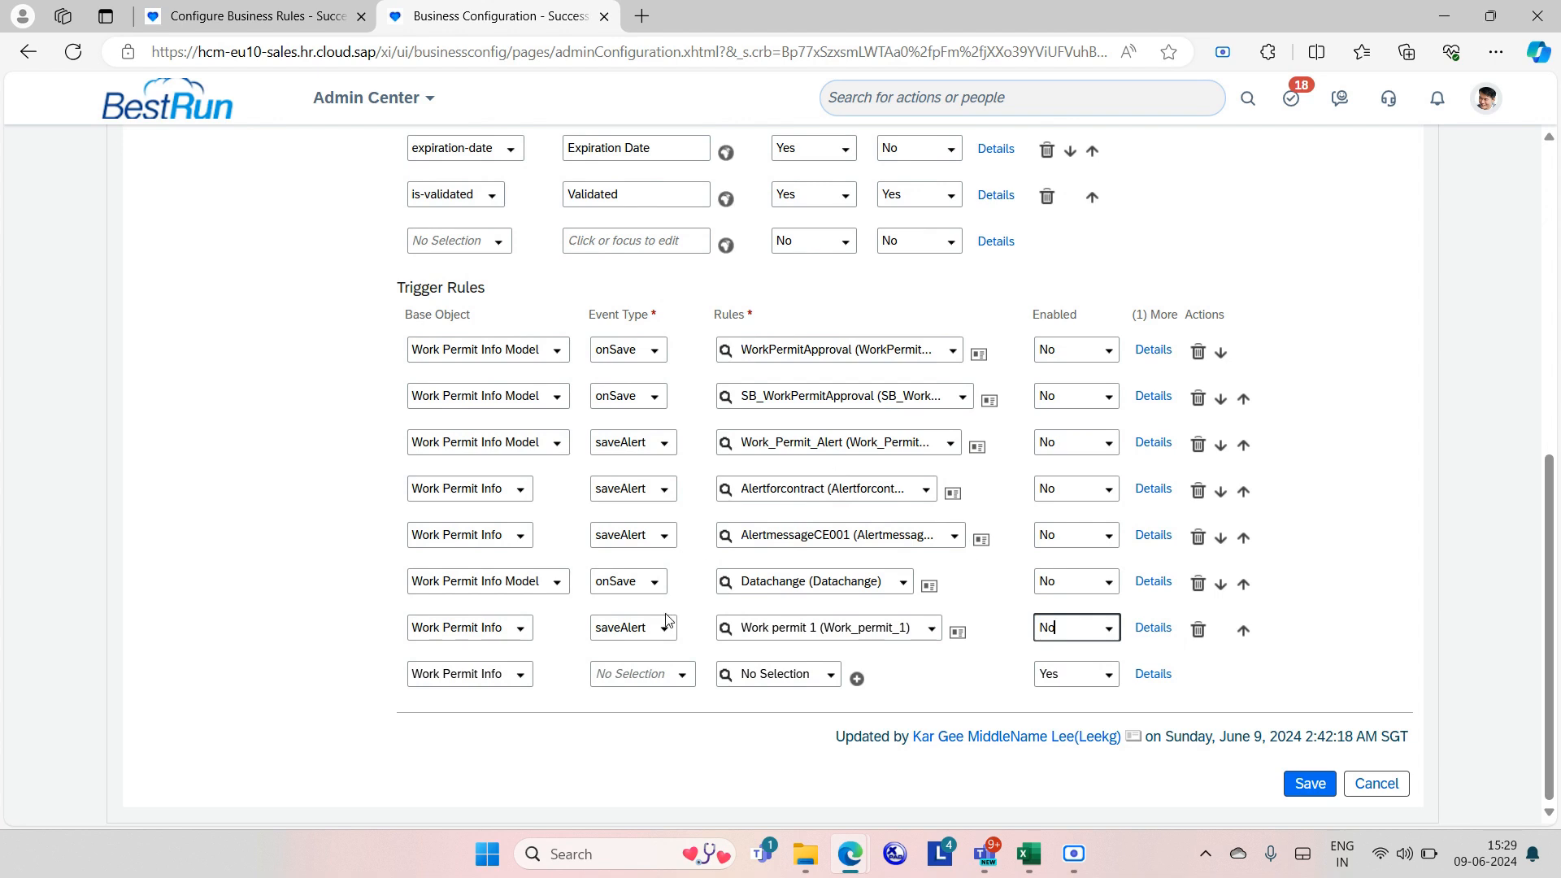
{"action": "left_click", "coordinate": [520, 676]}
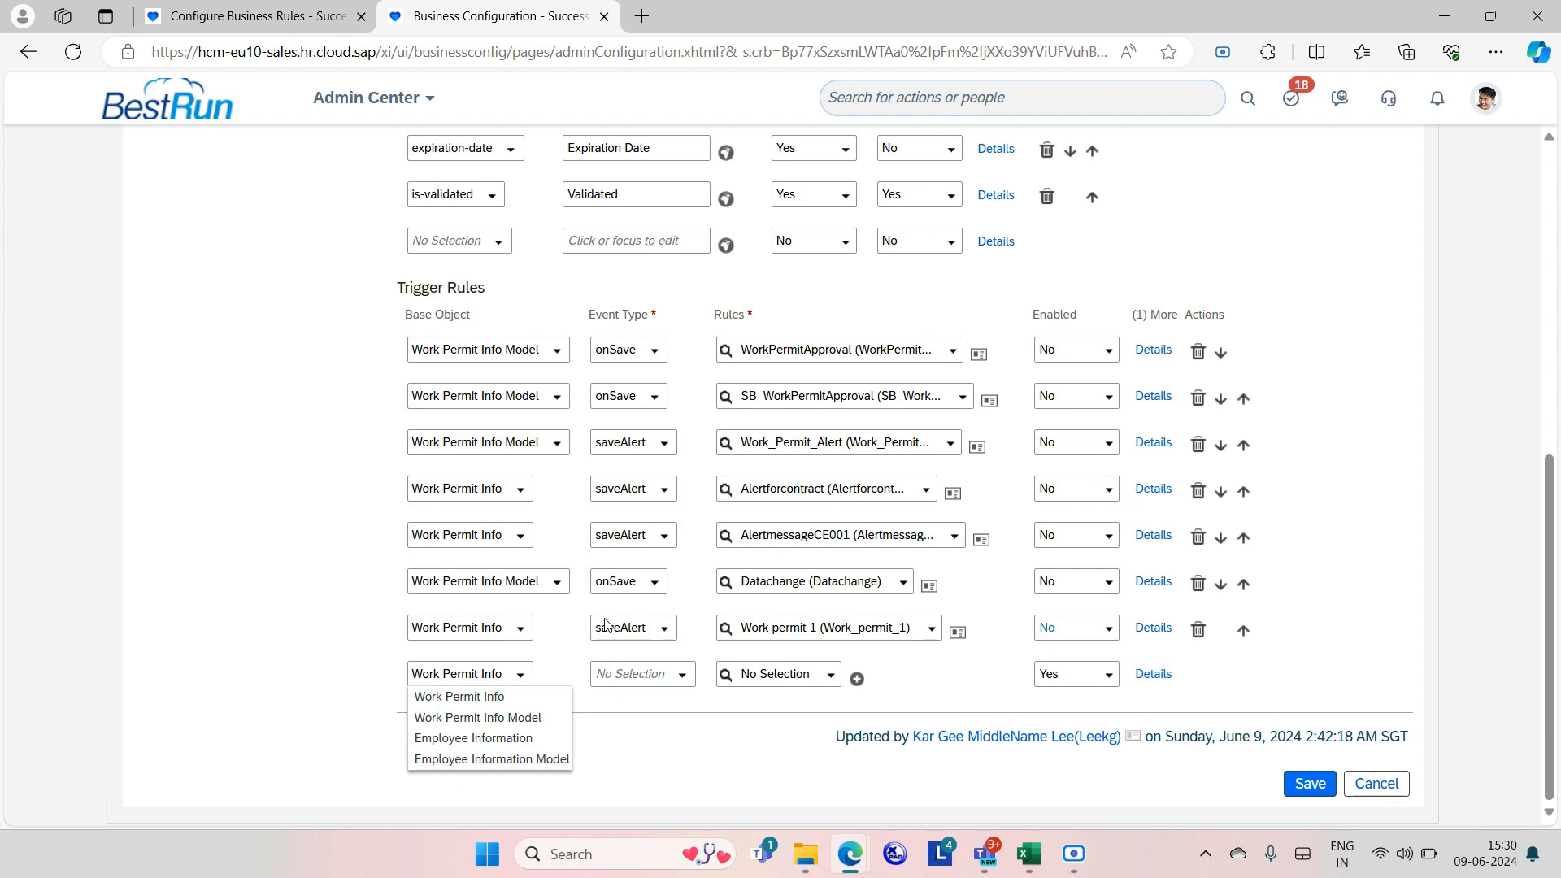
{"action": "left_click", "coordinate": [501, 696]}
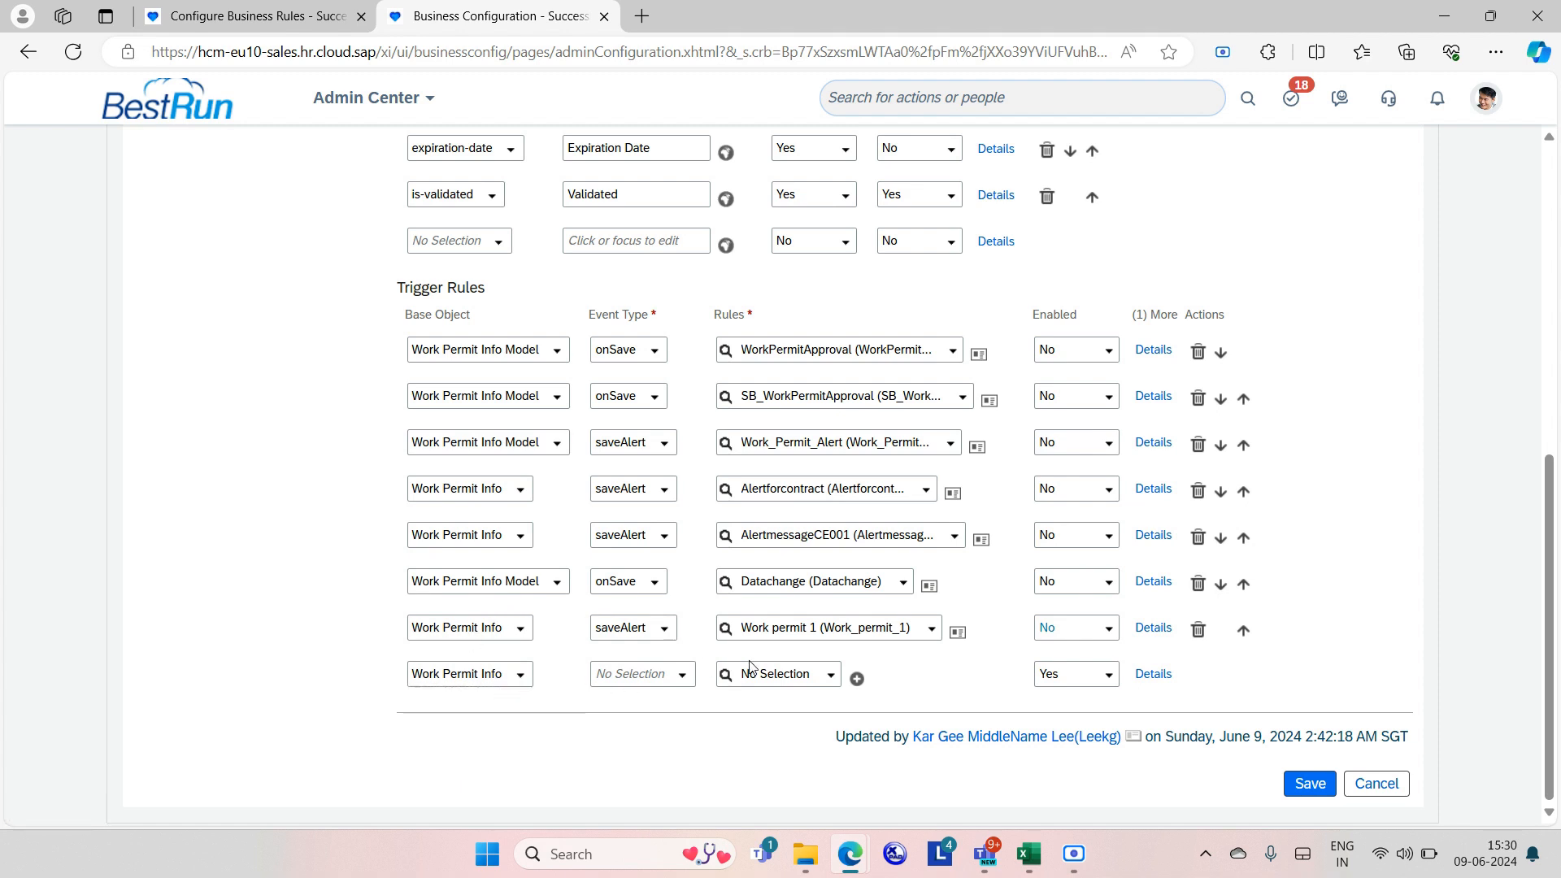
{"action": "left_click", "coordinate": [677, 685]}
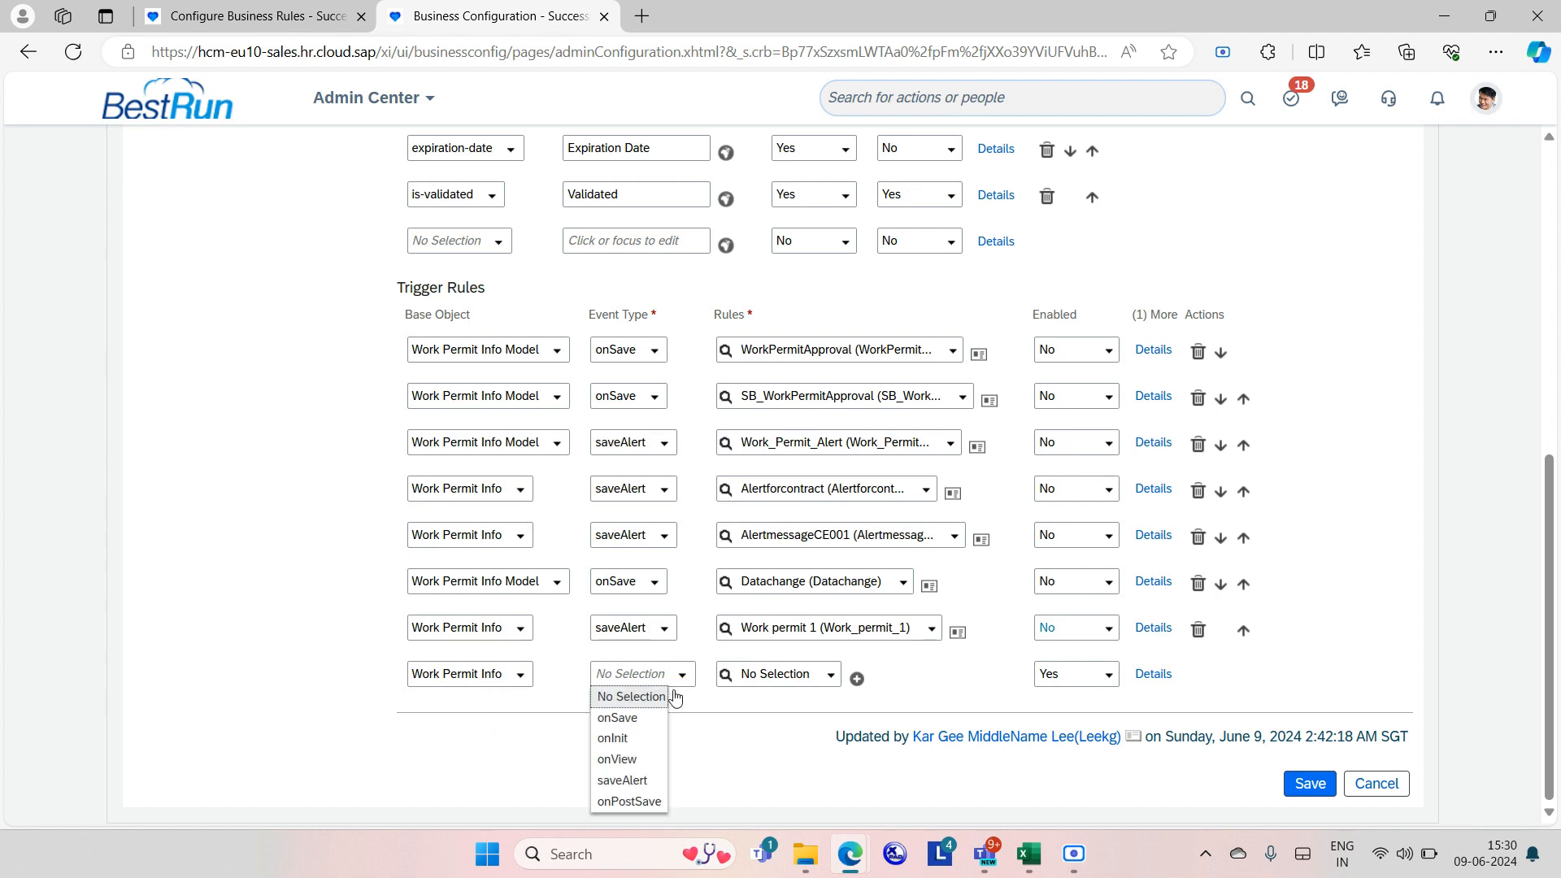
{"action": "left_click", "coordinate": [634, 780]}
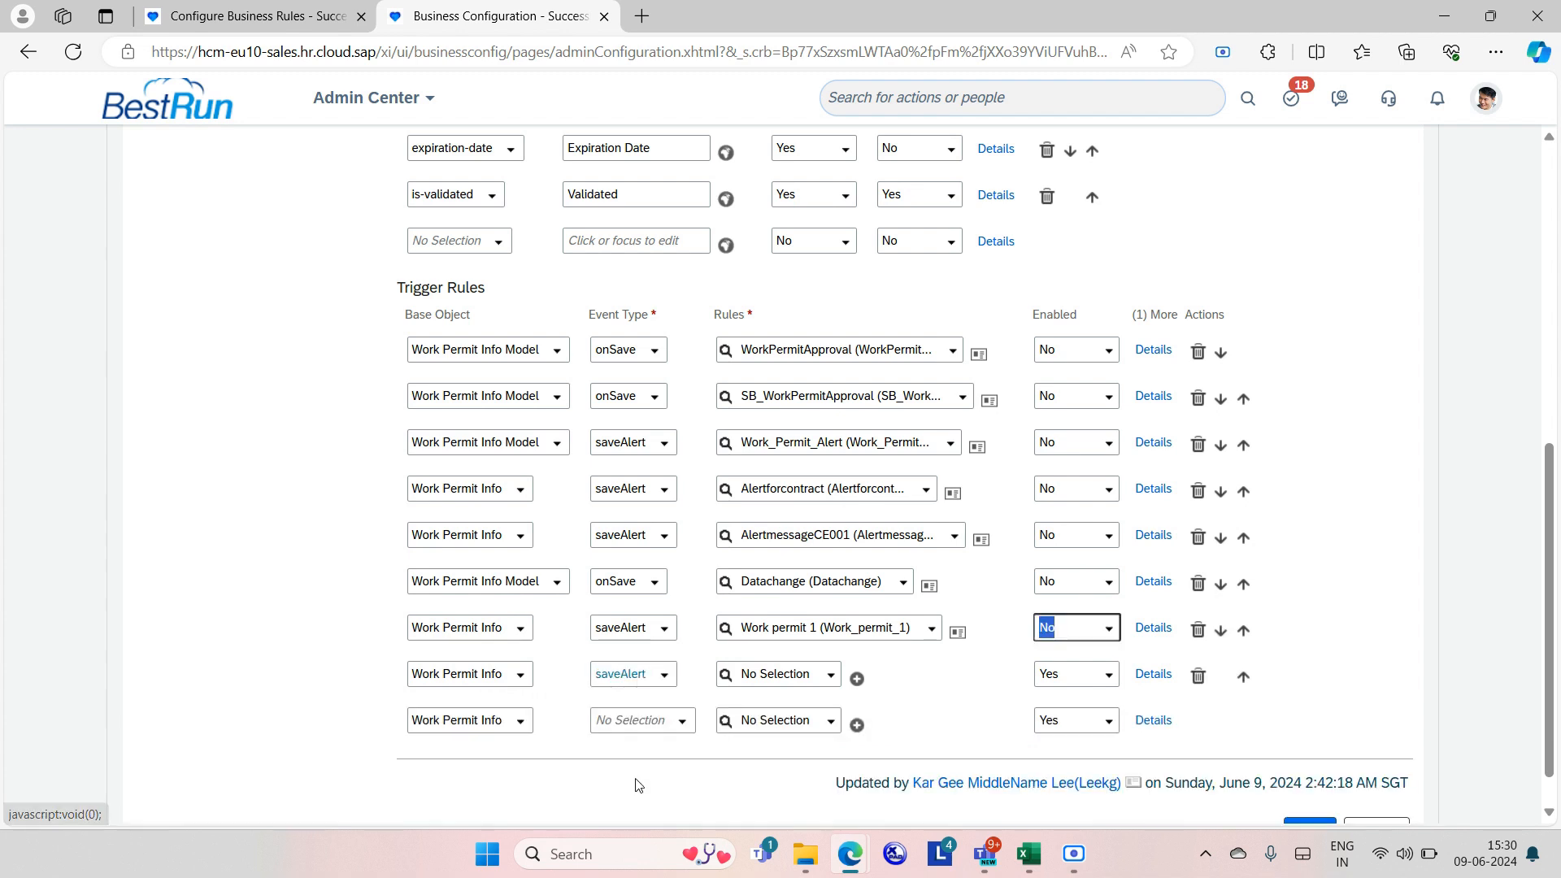
{"action": "left_click", "coordinate": [751, 678]}
{"action": "type", "text": "workper"}
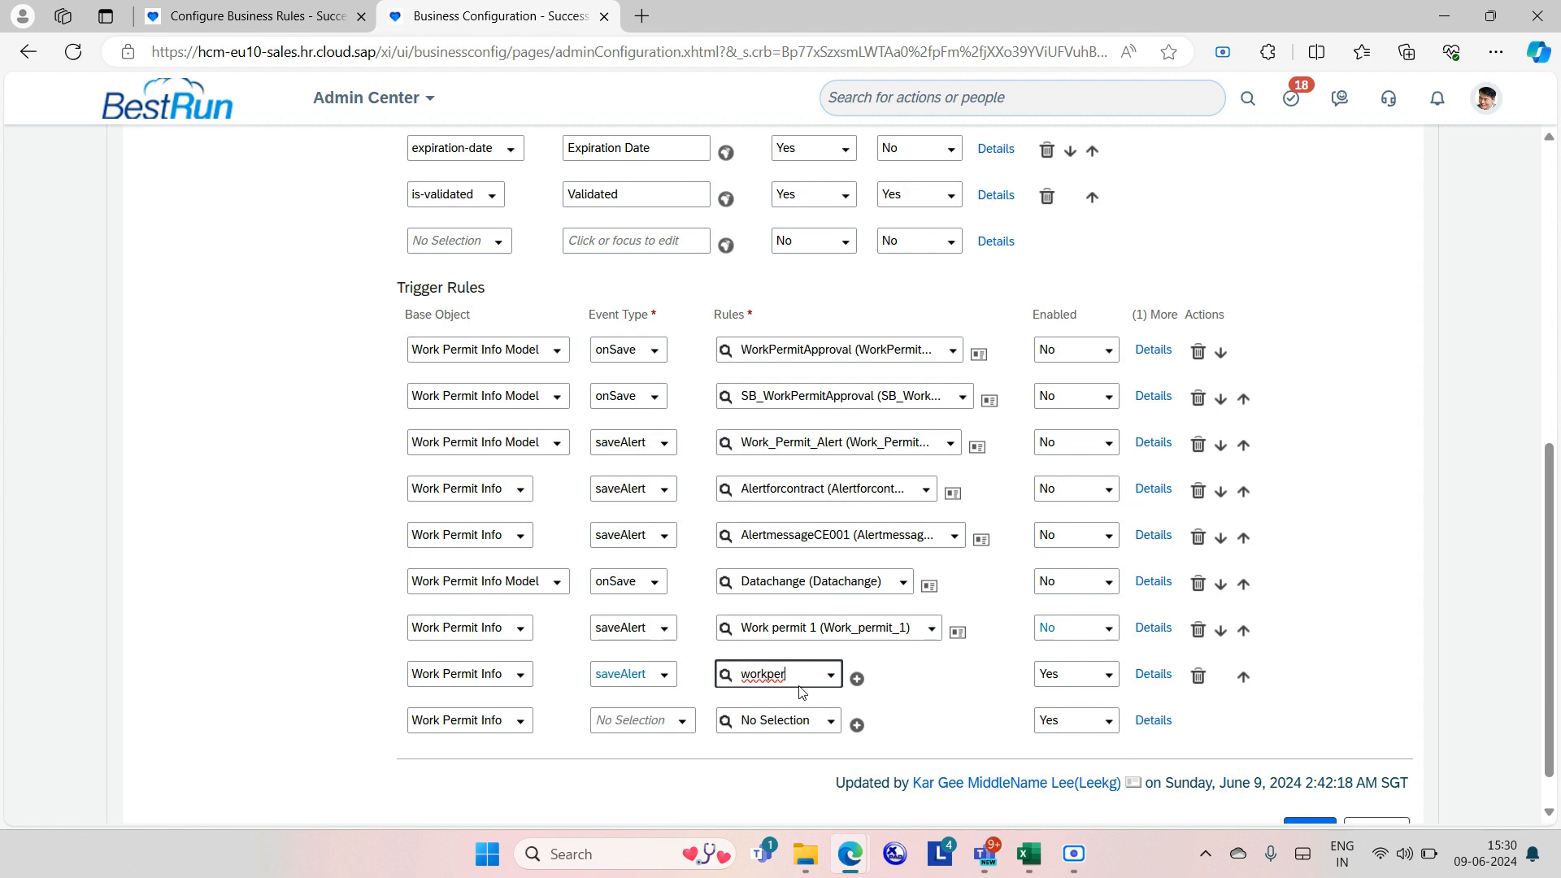
{"action": "left_click", "coordinate": [839, 721]}
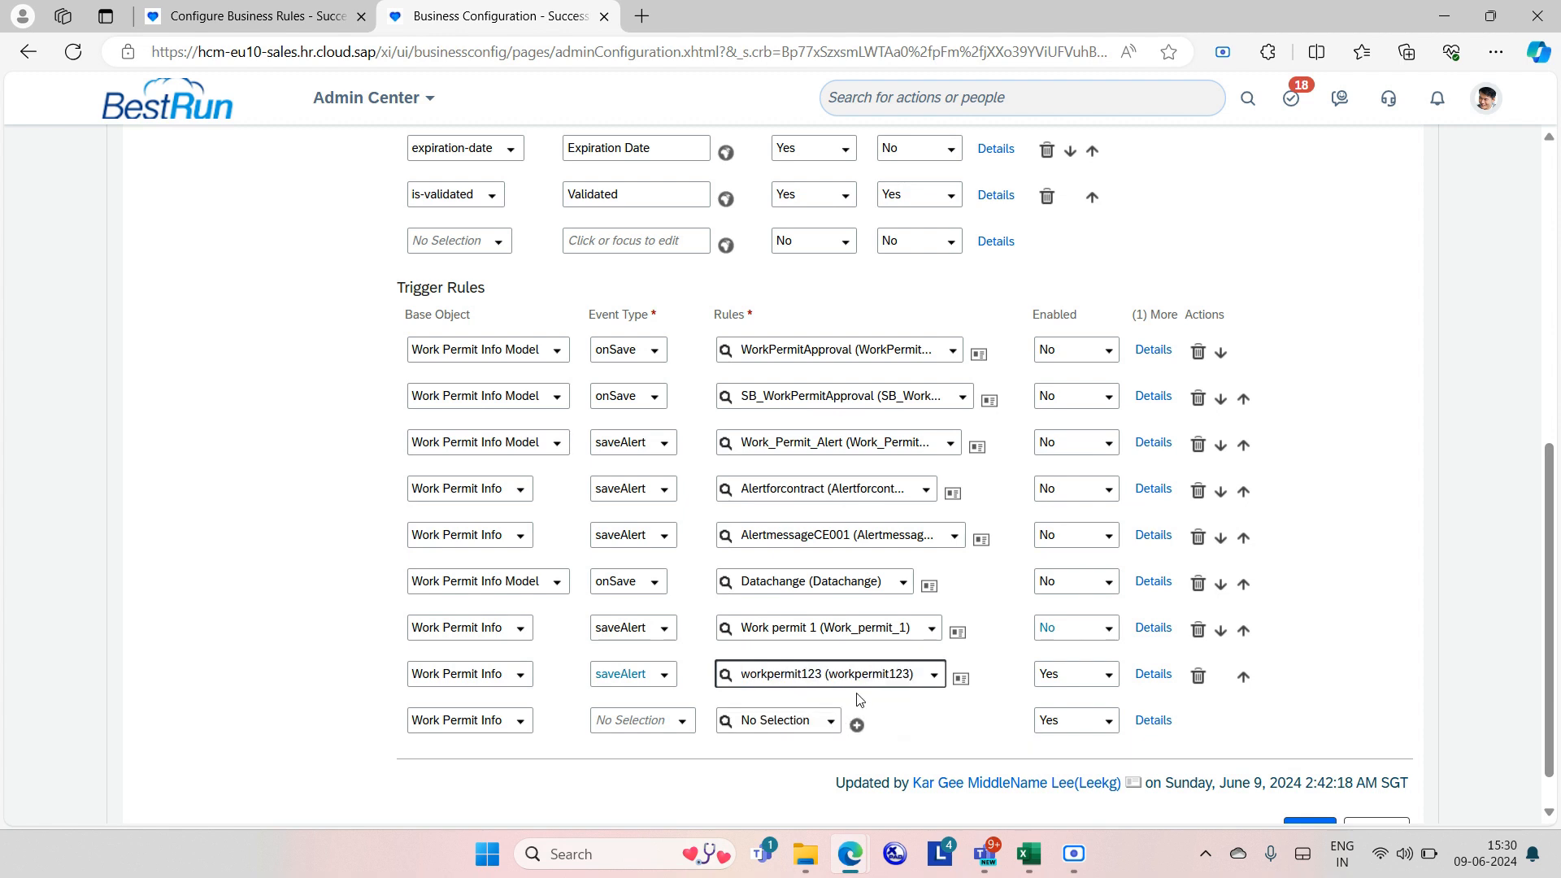
{"action": "scroll", "coordinate": [1160, 727], "scroll_direction": "down", "scroll_amount": 1}
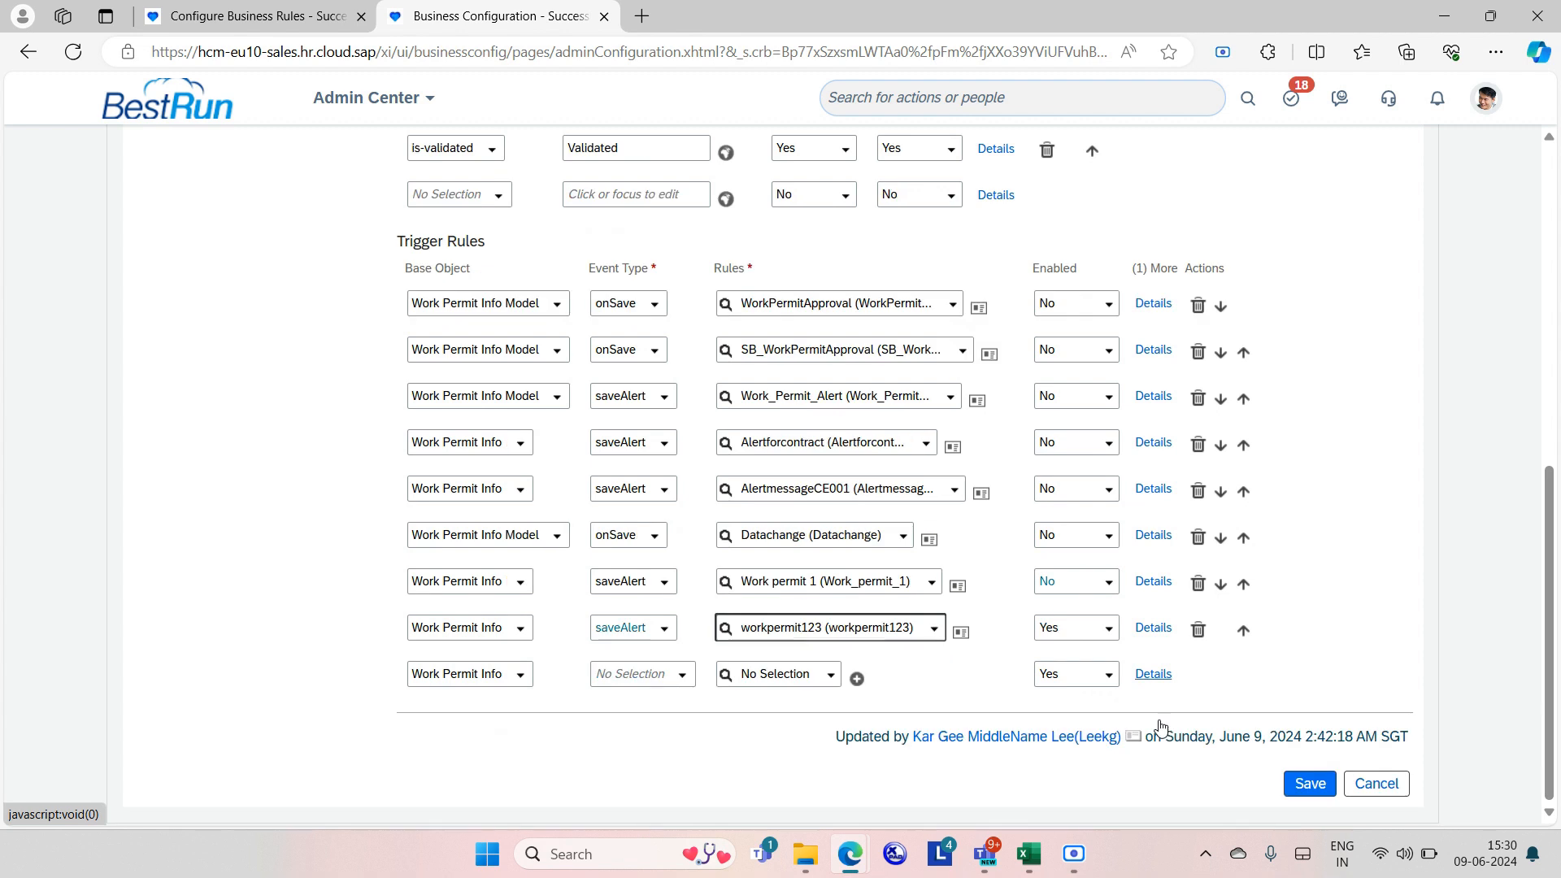
{"action": "left_click", "coordinate": [1305, 788]}
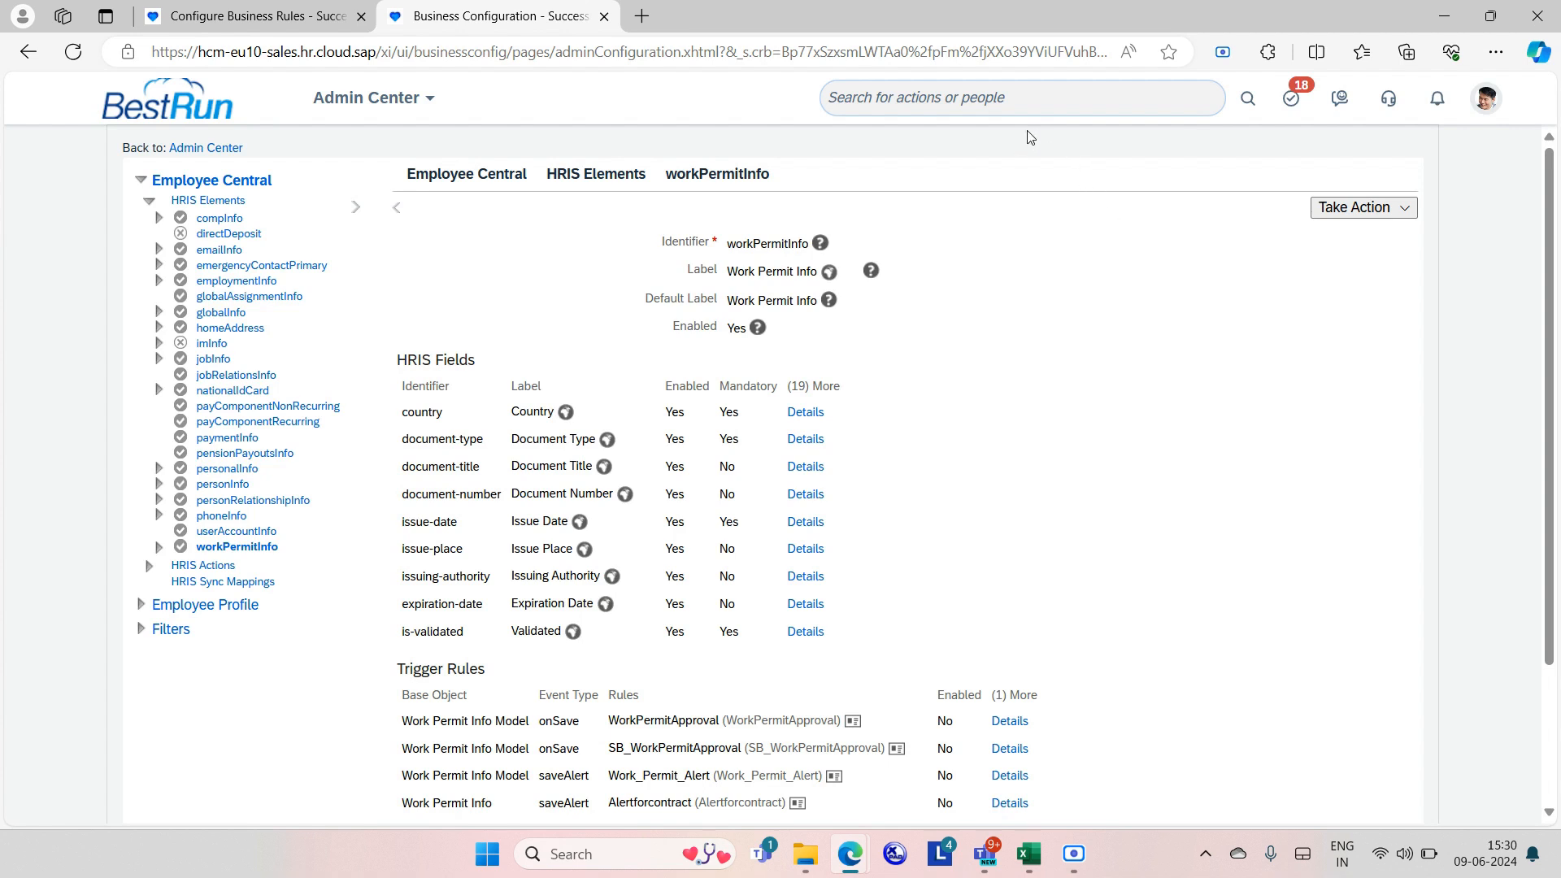
Search the employee by name and open the Quality Assurance Manager's People Profile.
{"action": "left_click", "coordinate": [997, 107]}
{"action": "type", "text": "david"}
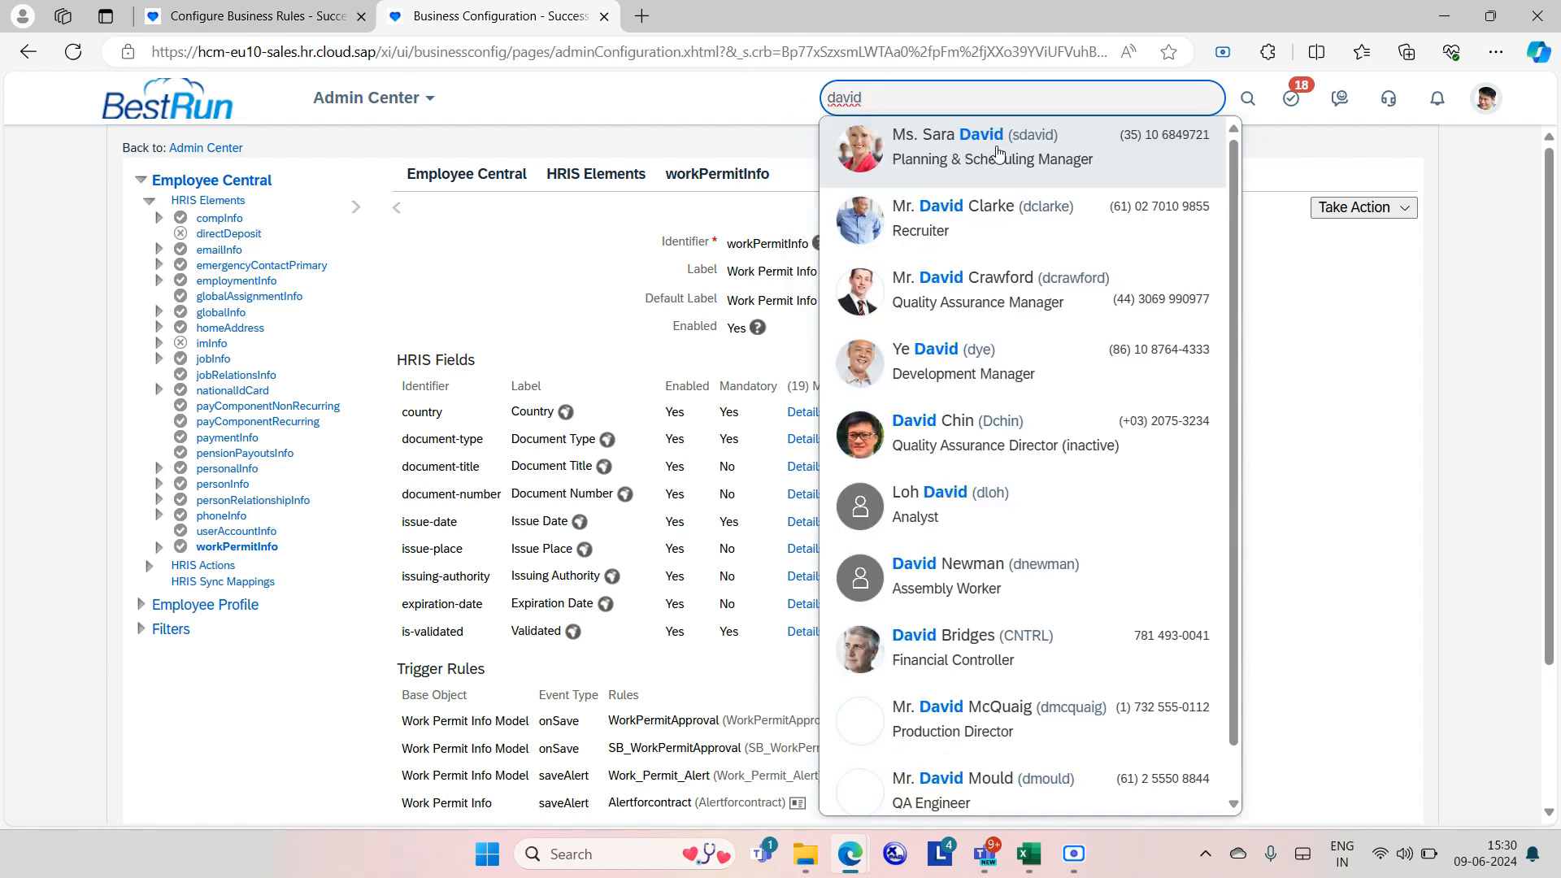
{"action": "left_click", "coordinate": [1031, 285]}
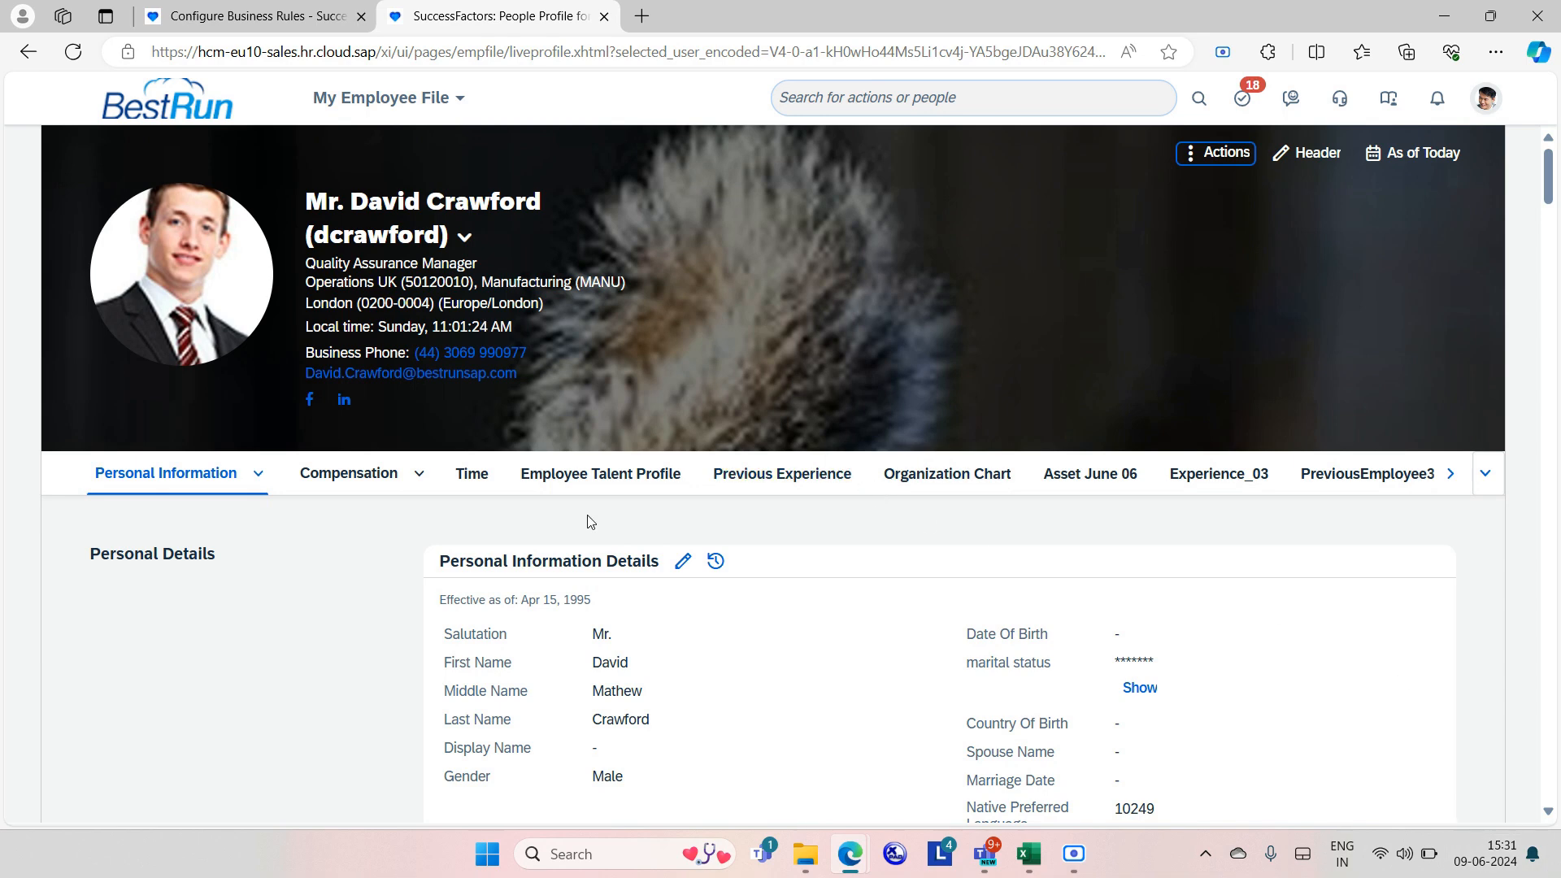
In Previous Experience, edit Work Permit Info and set its expiration date to Jun 11, 2024.
{"action": "left_click", "coordinate": [771, 485]}
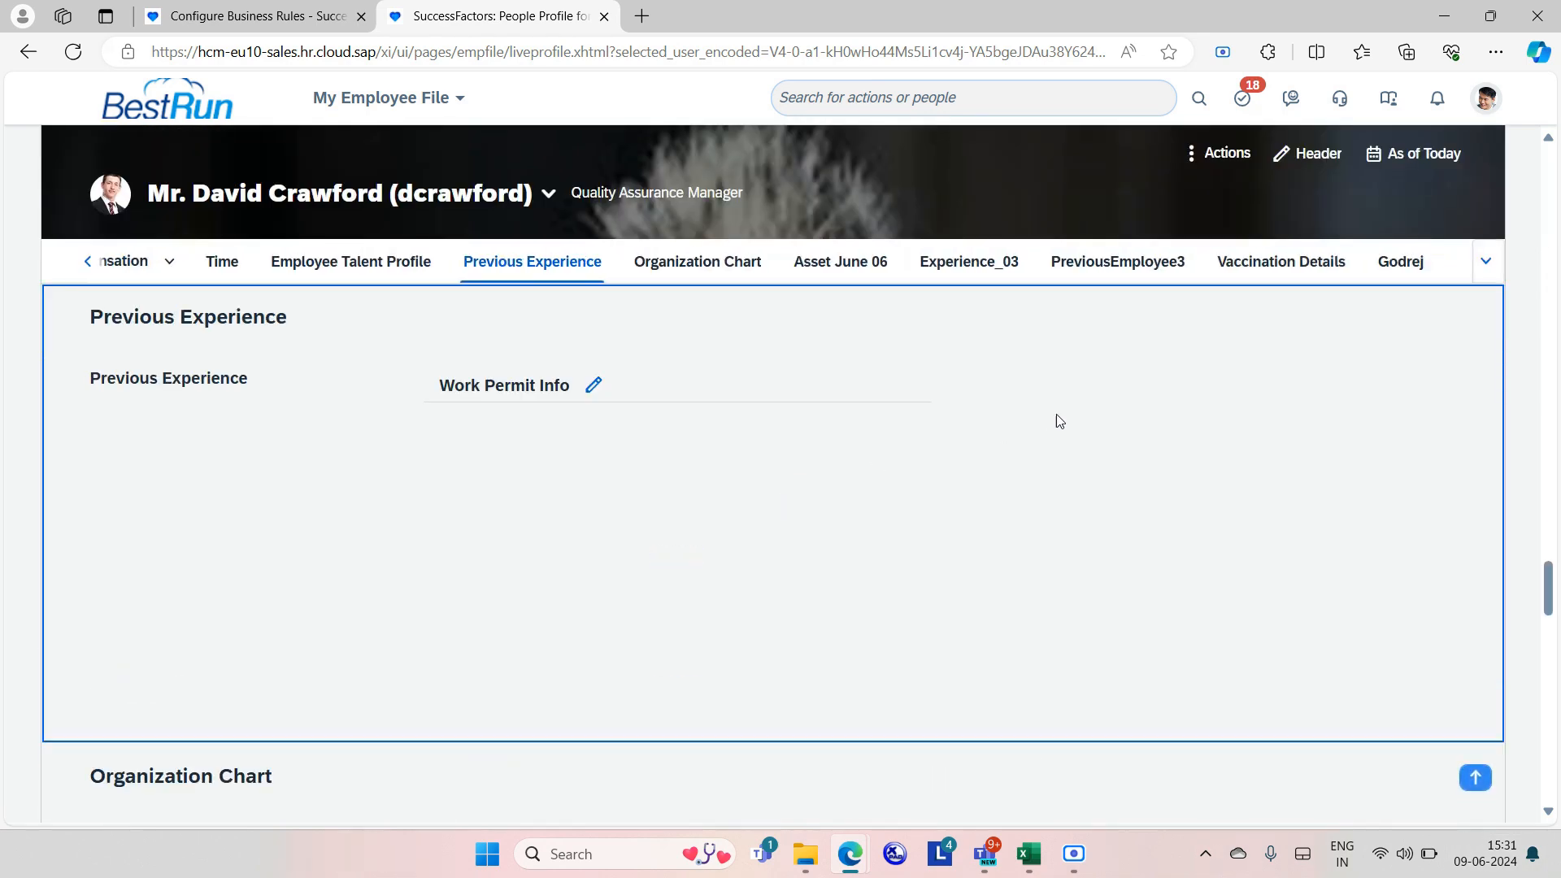
{"action": "left_click", "coordinate": [594, 387]}
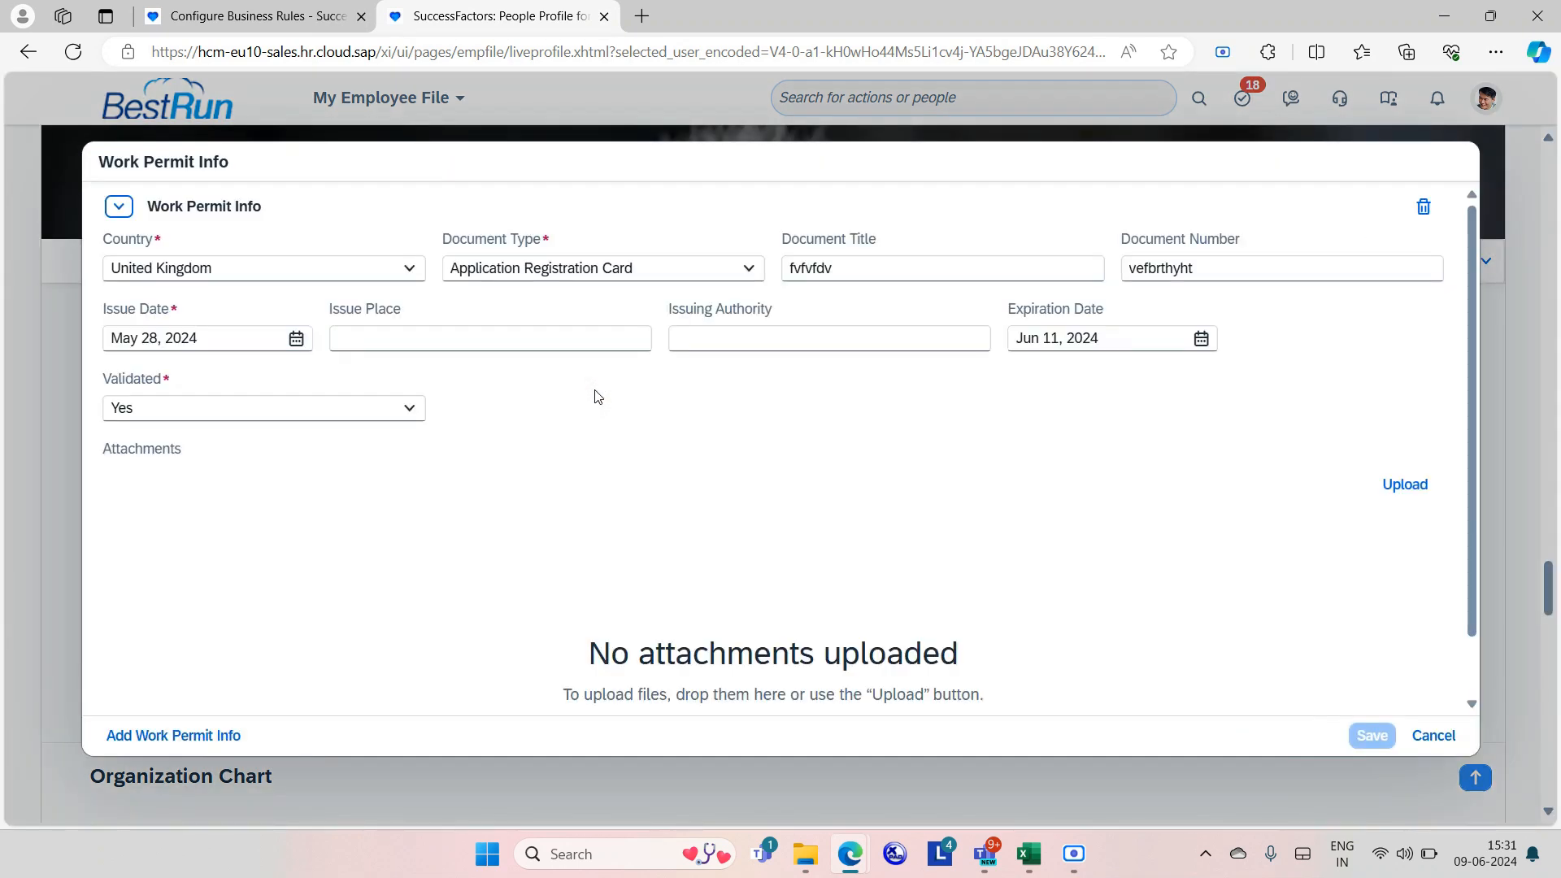
{"action": "left_click", "coordinate": [1201, 339]}
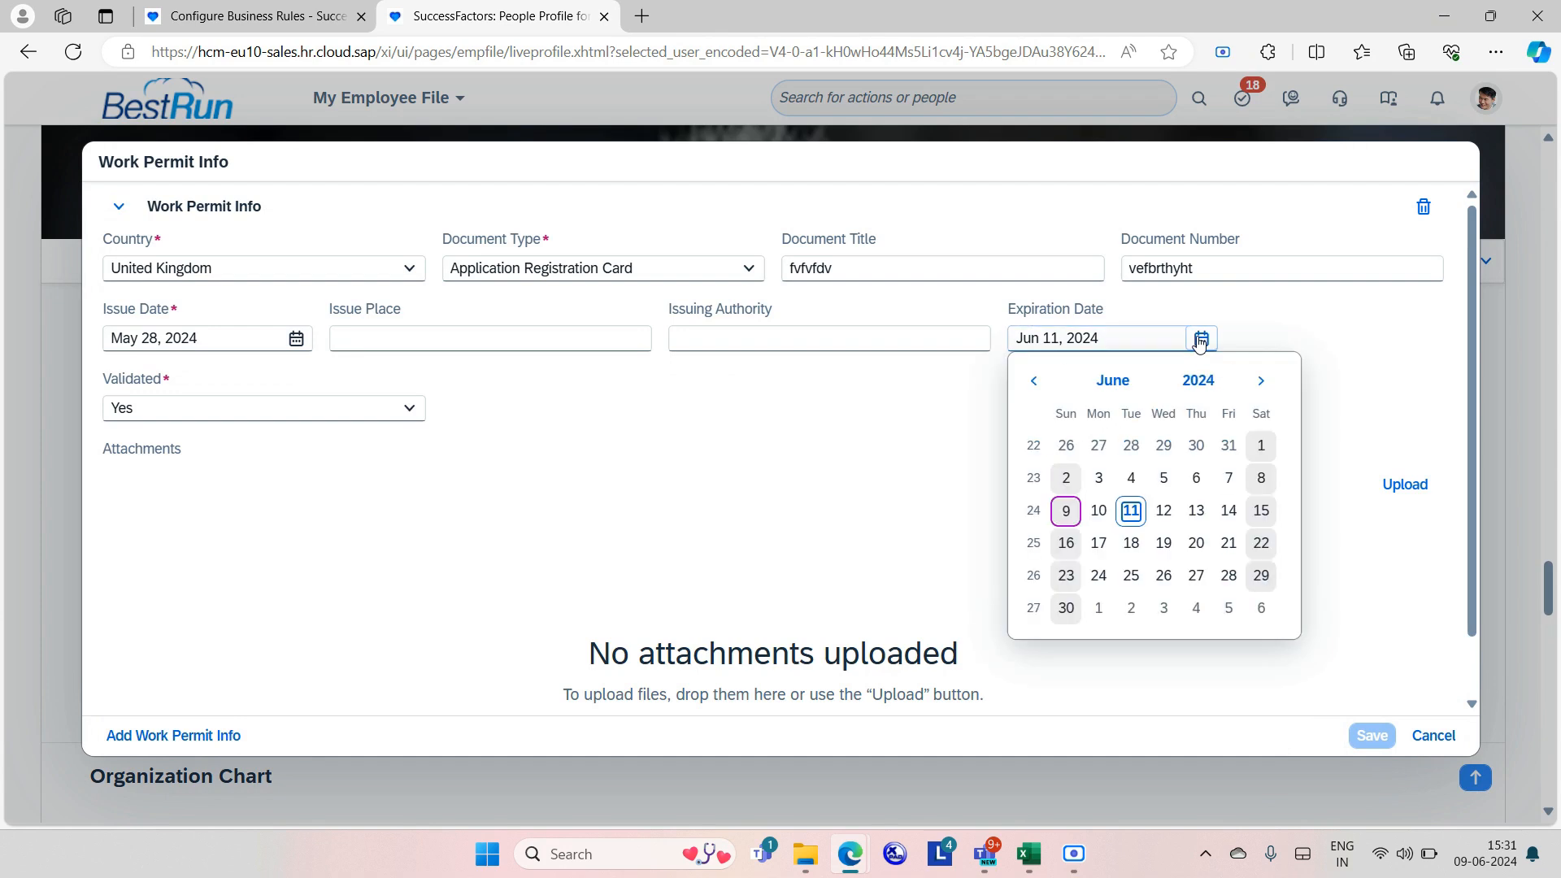
{"action": "left_click", "coordinate": [1099, 511]}
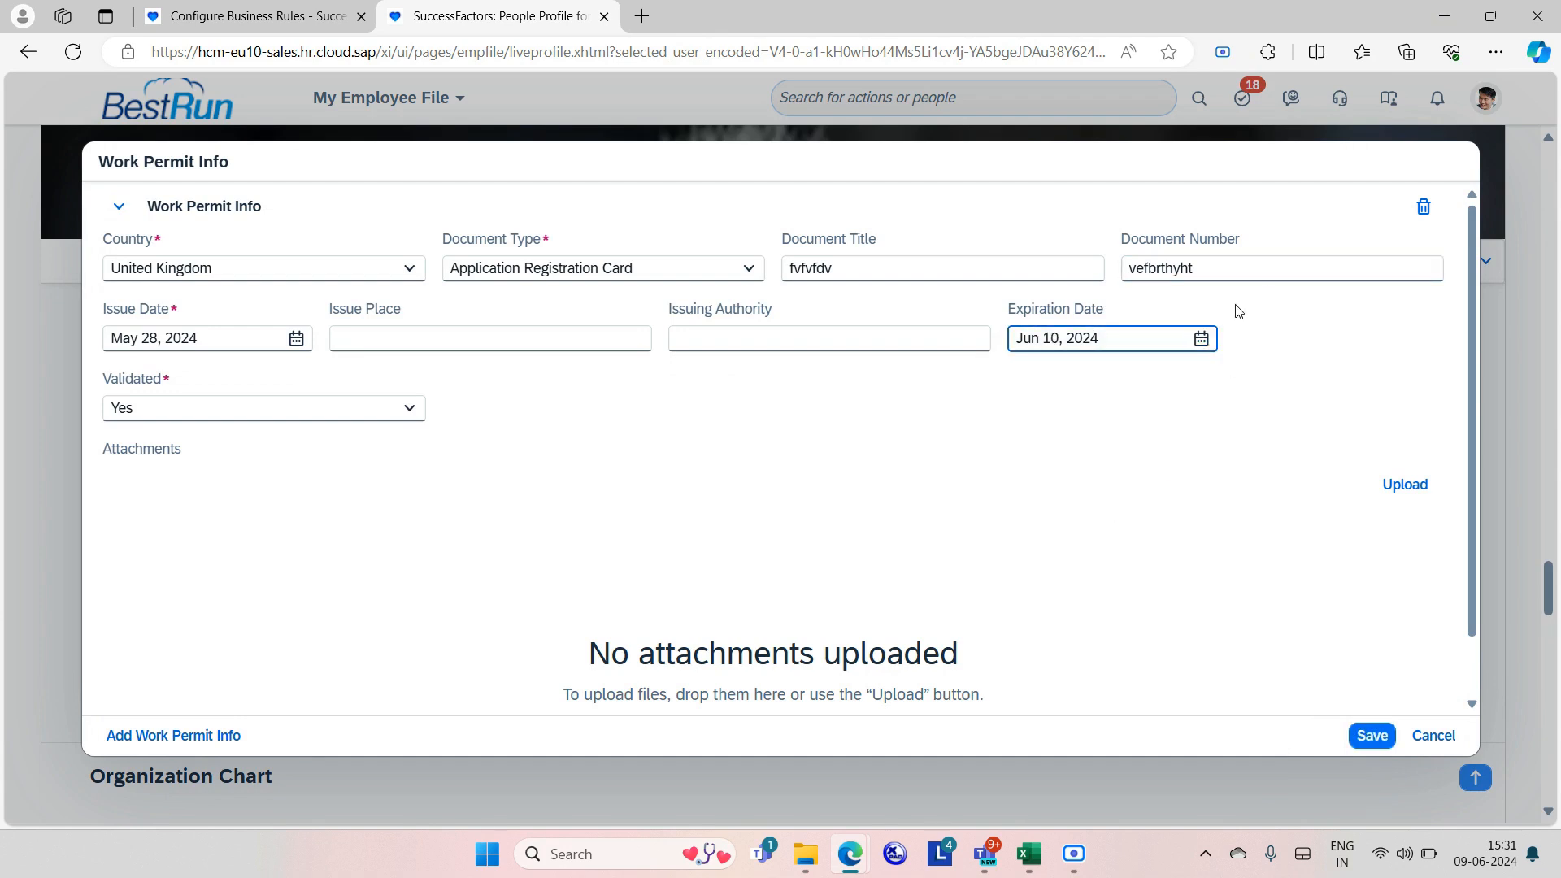
{"action": "left_click", "coordinate": [1201, 339]}
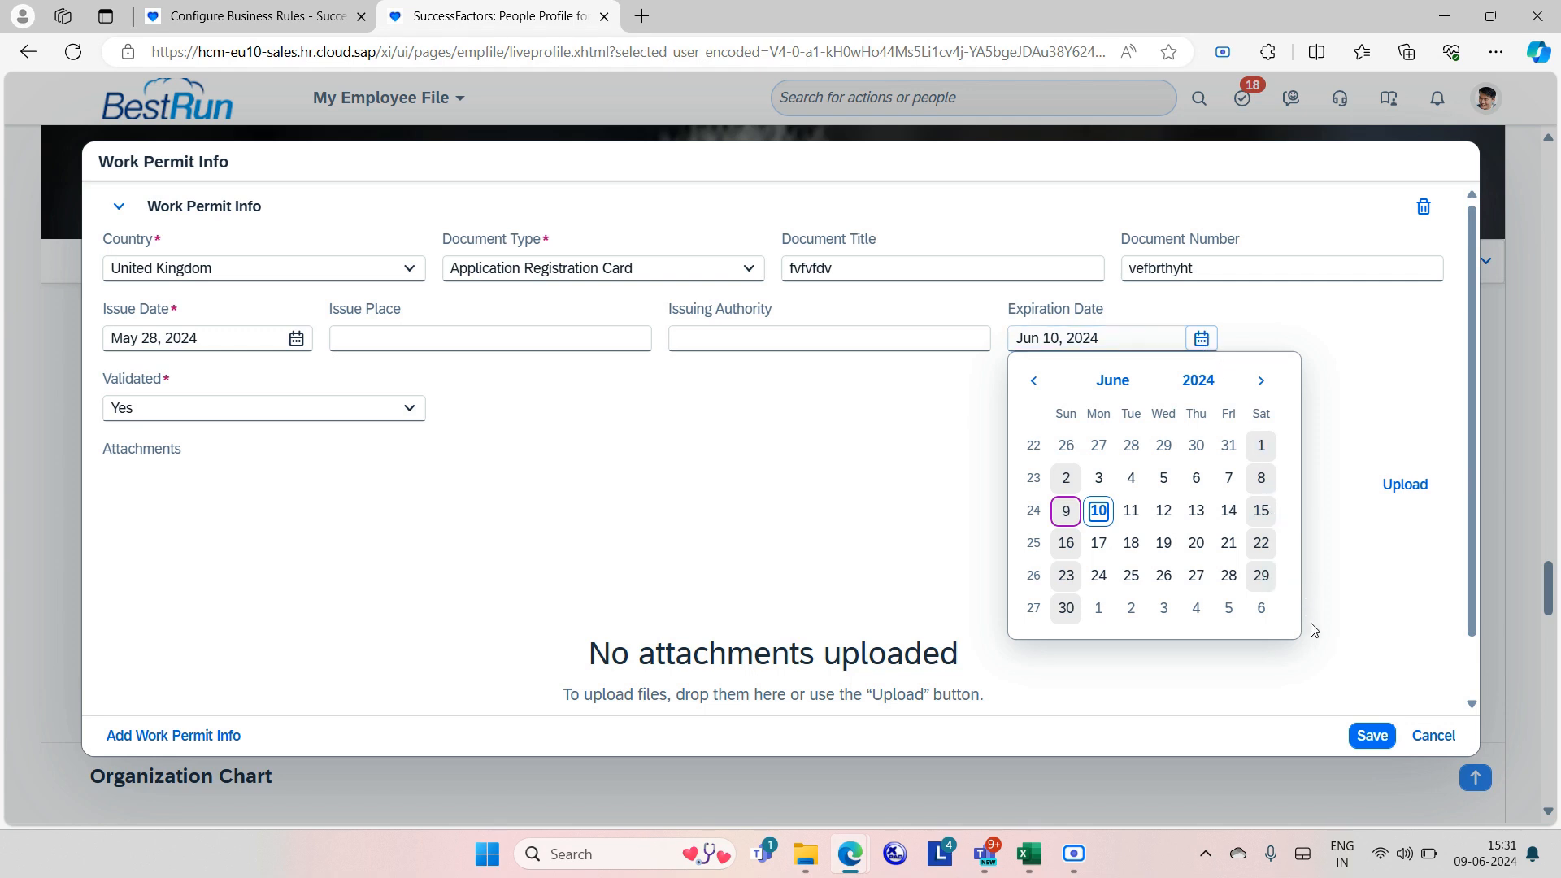
{"action": "left_click", "coordinate": [1127, 517]}
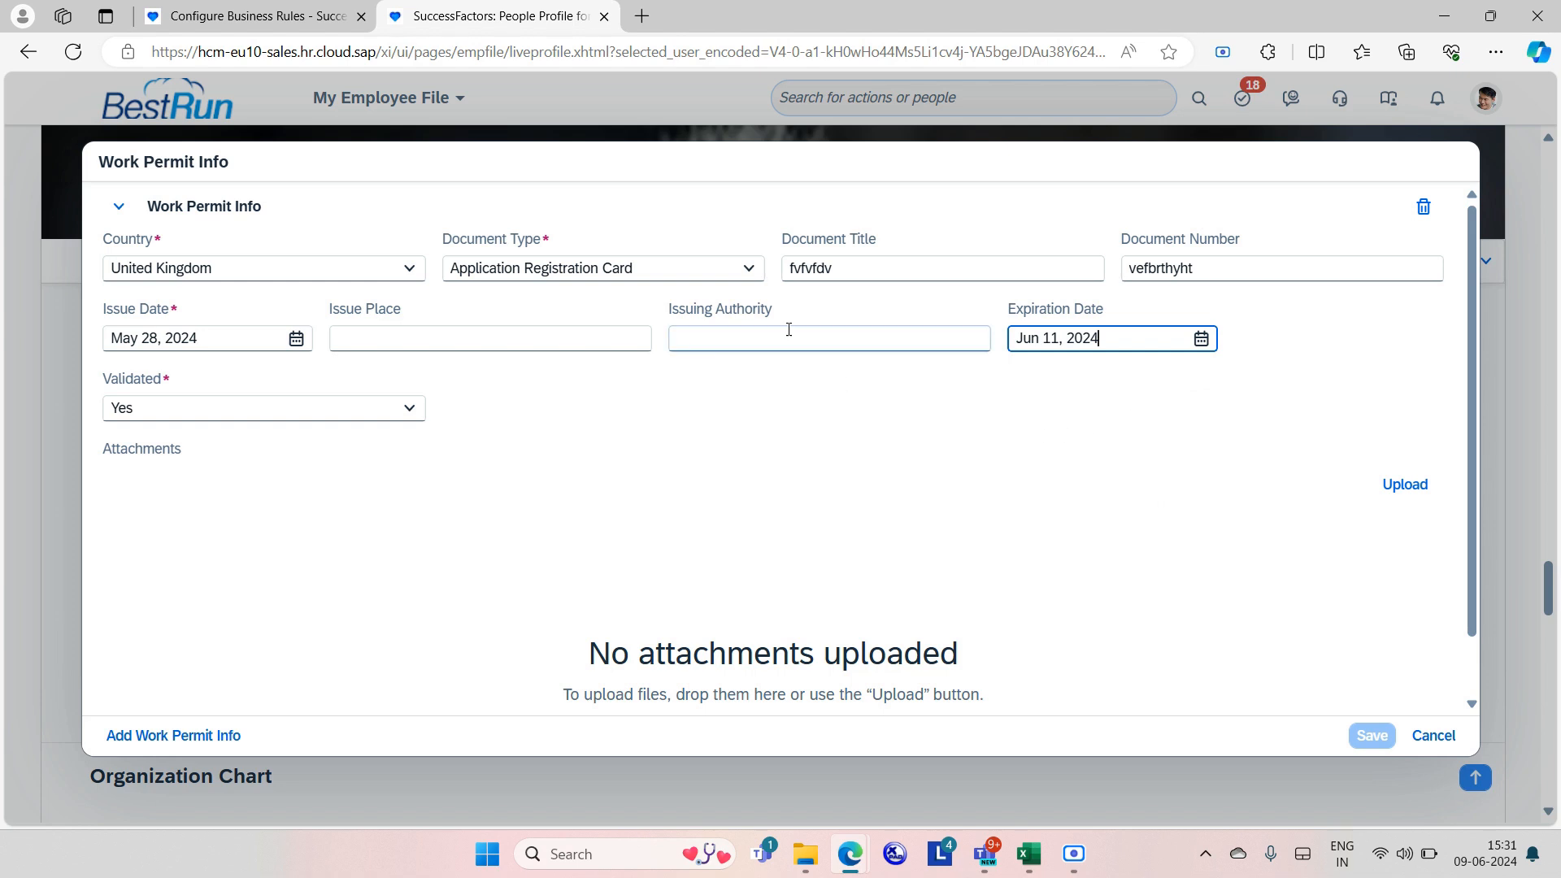
Change the Document Title to 'fvdfvd' and save the work permit record.
{"action": "left_click", "coordinate": [861, 269]}
{"action": "type", "text": "fvdfvd"}
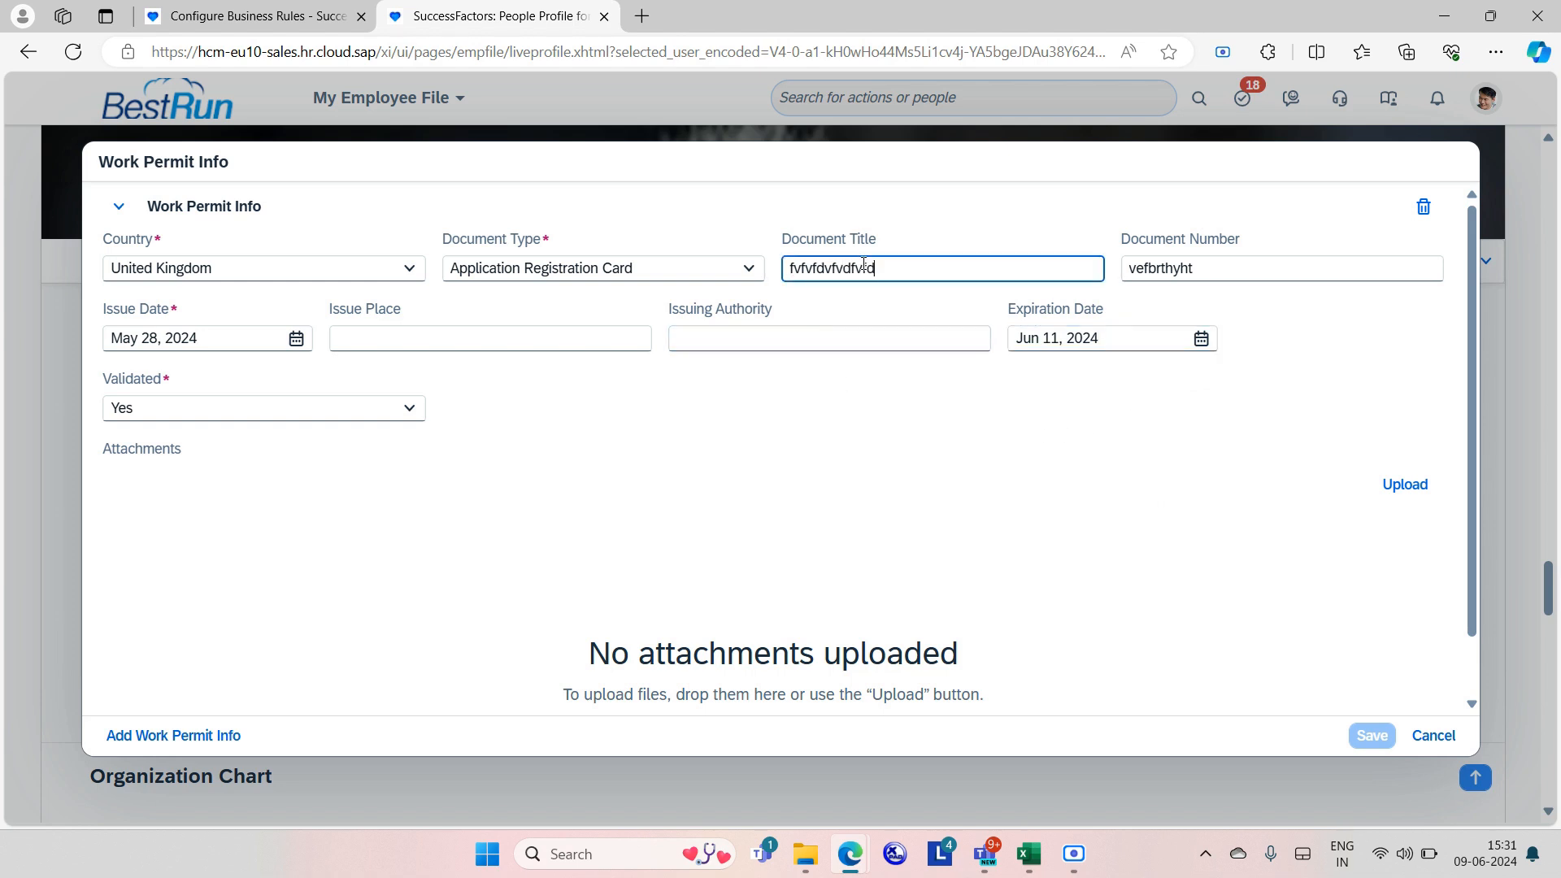
{"action": "left_click", "coordinate": [1358, 714]}
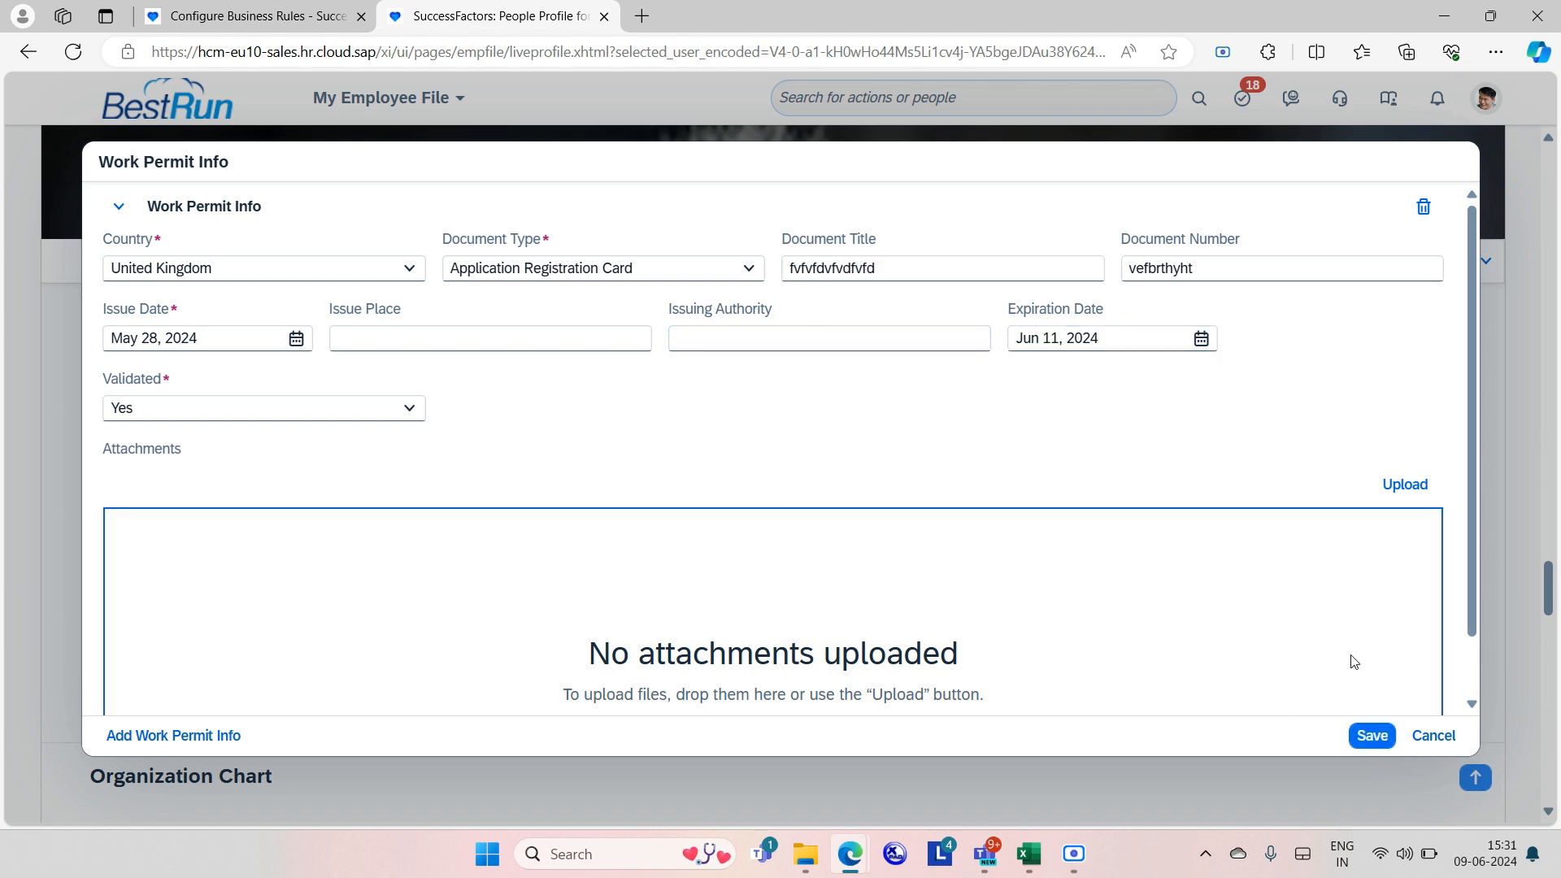
{"action": "left_click", "coordinate": [1376, 742]}
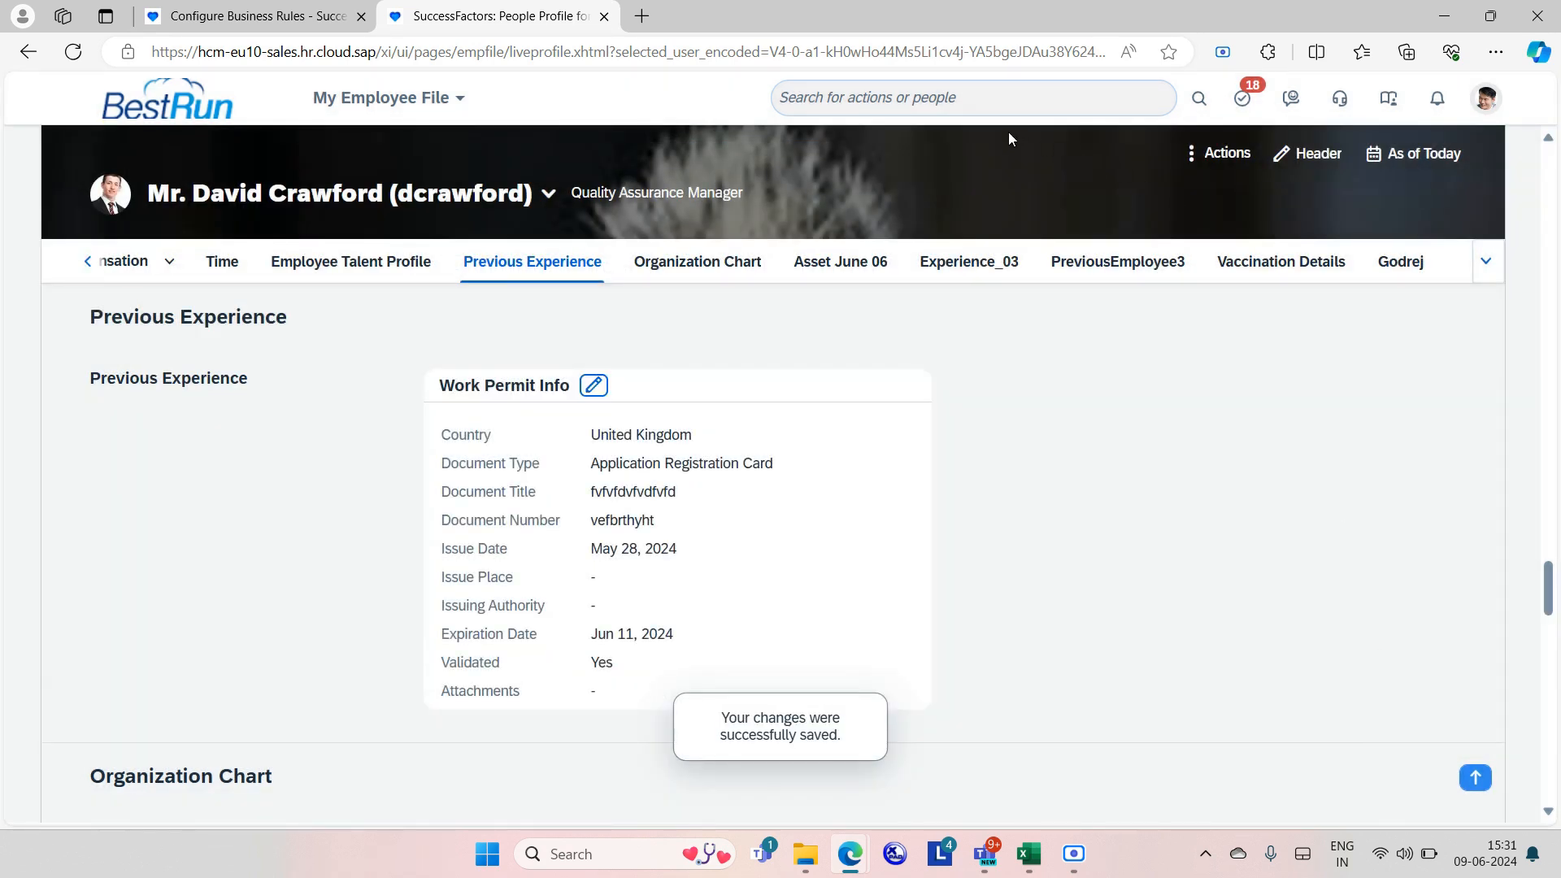
Search 'schedule job' and go to the Scheduled Job Manager's Job Monitor.
{"action": "left_click", "coordinate": [969, 101]}
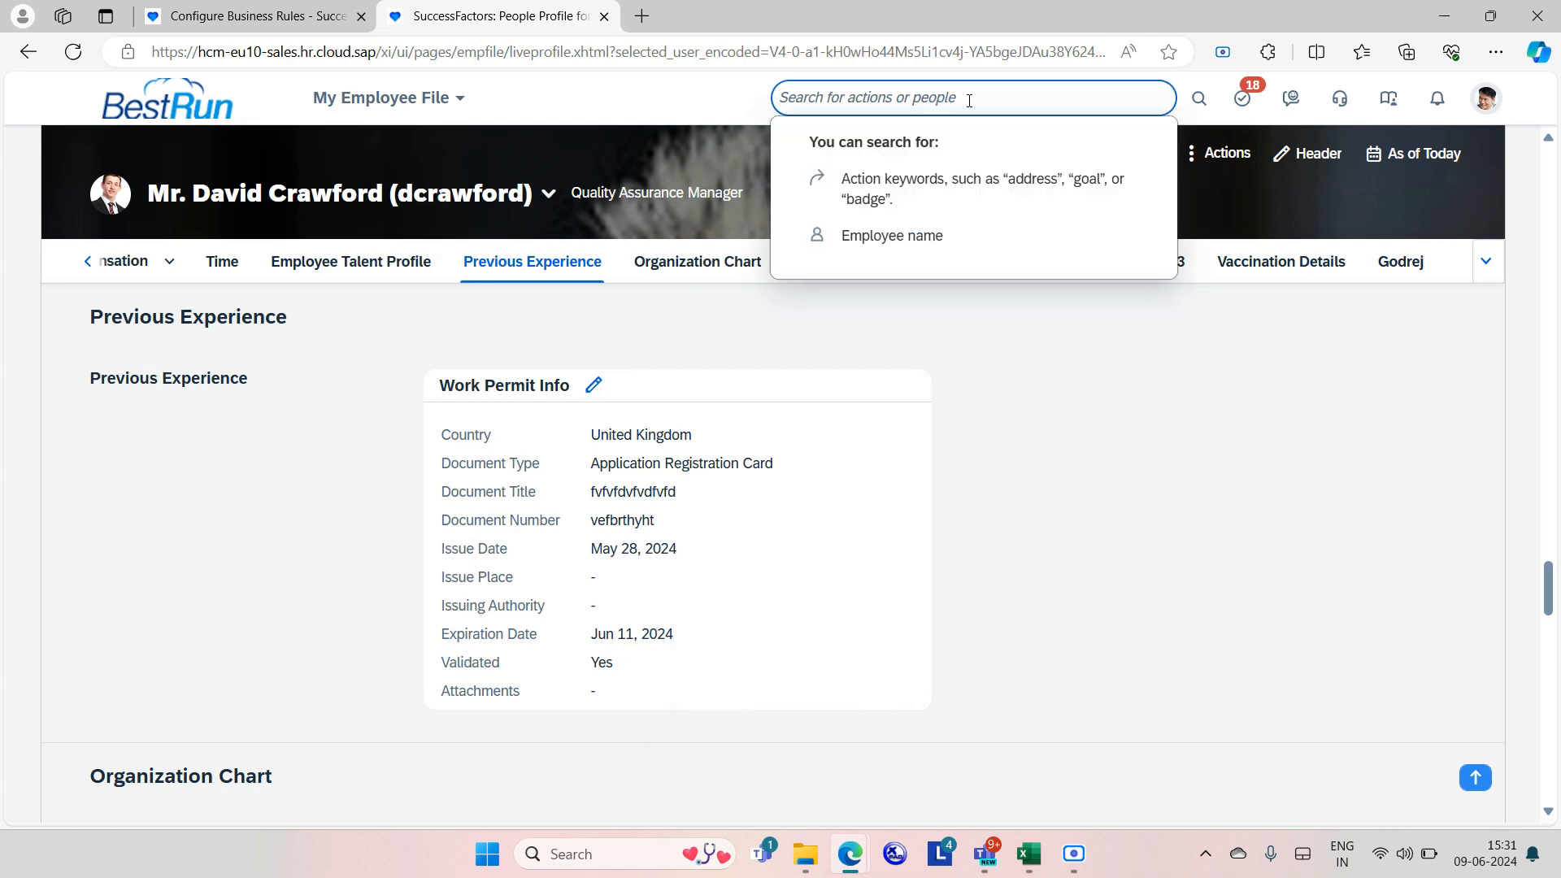
{"action": "type", "text": "s"}
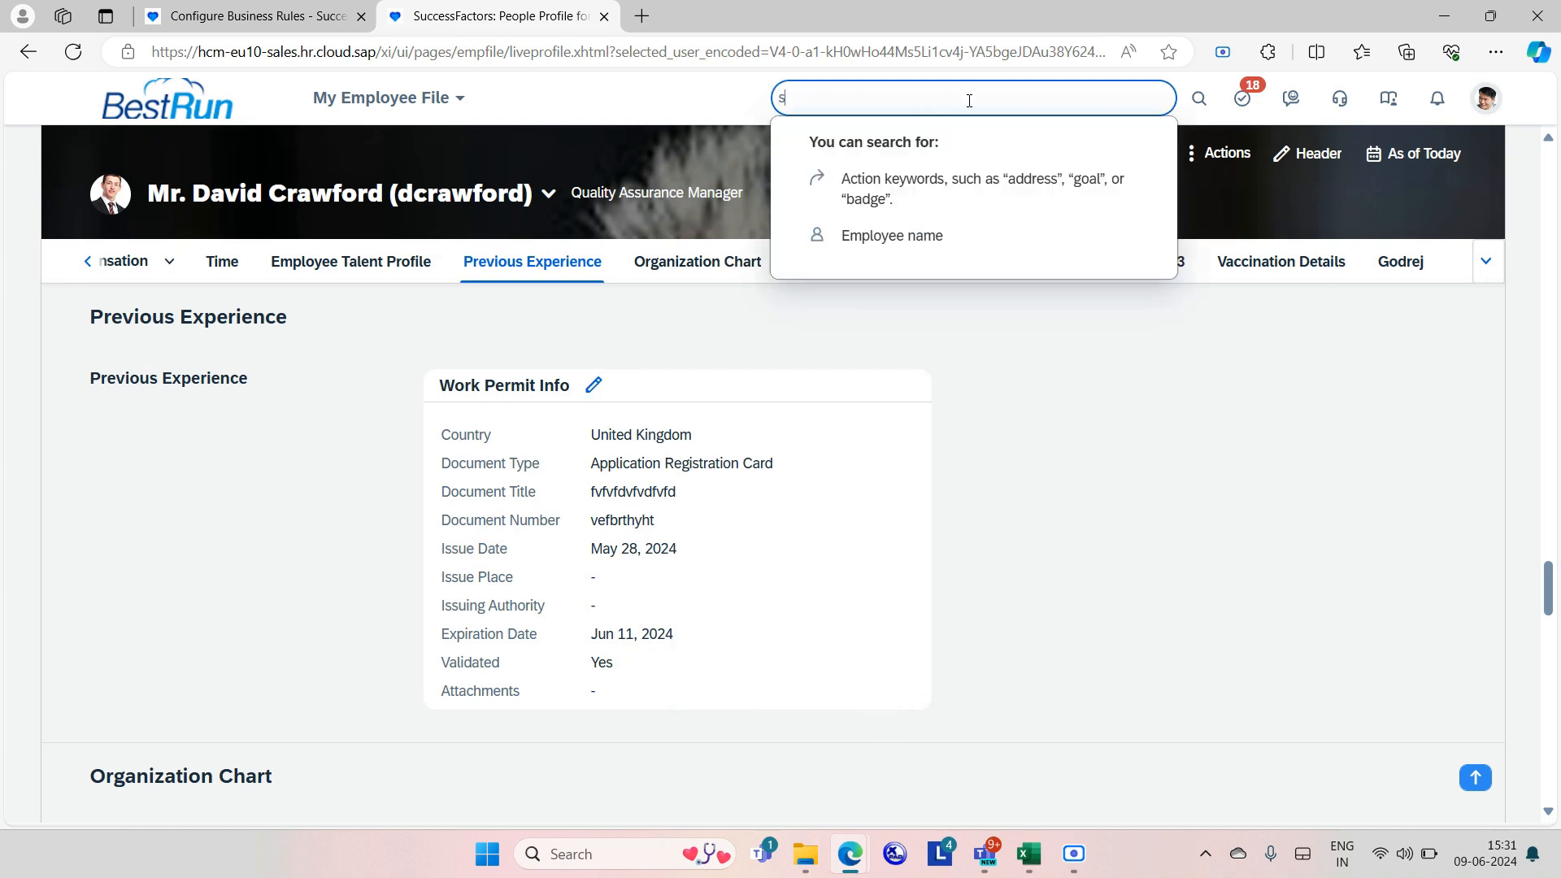
{"action": "type", "text": "chedule job"}
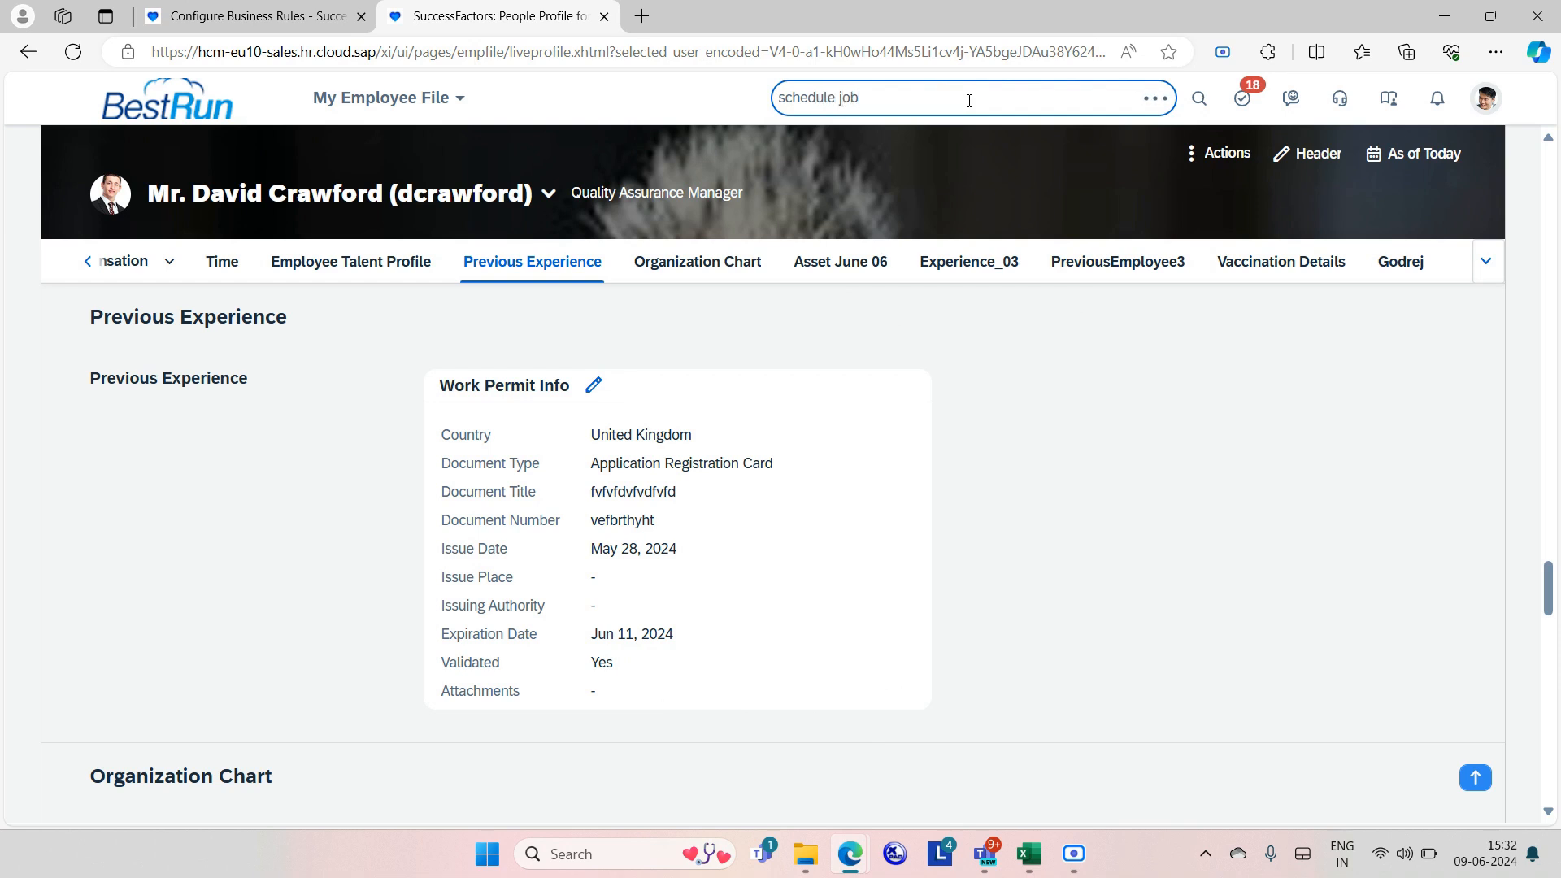
{"action": "left_click", "coordinate": [978, 138]}
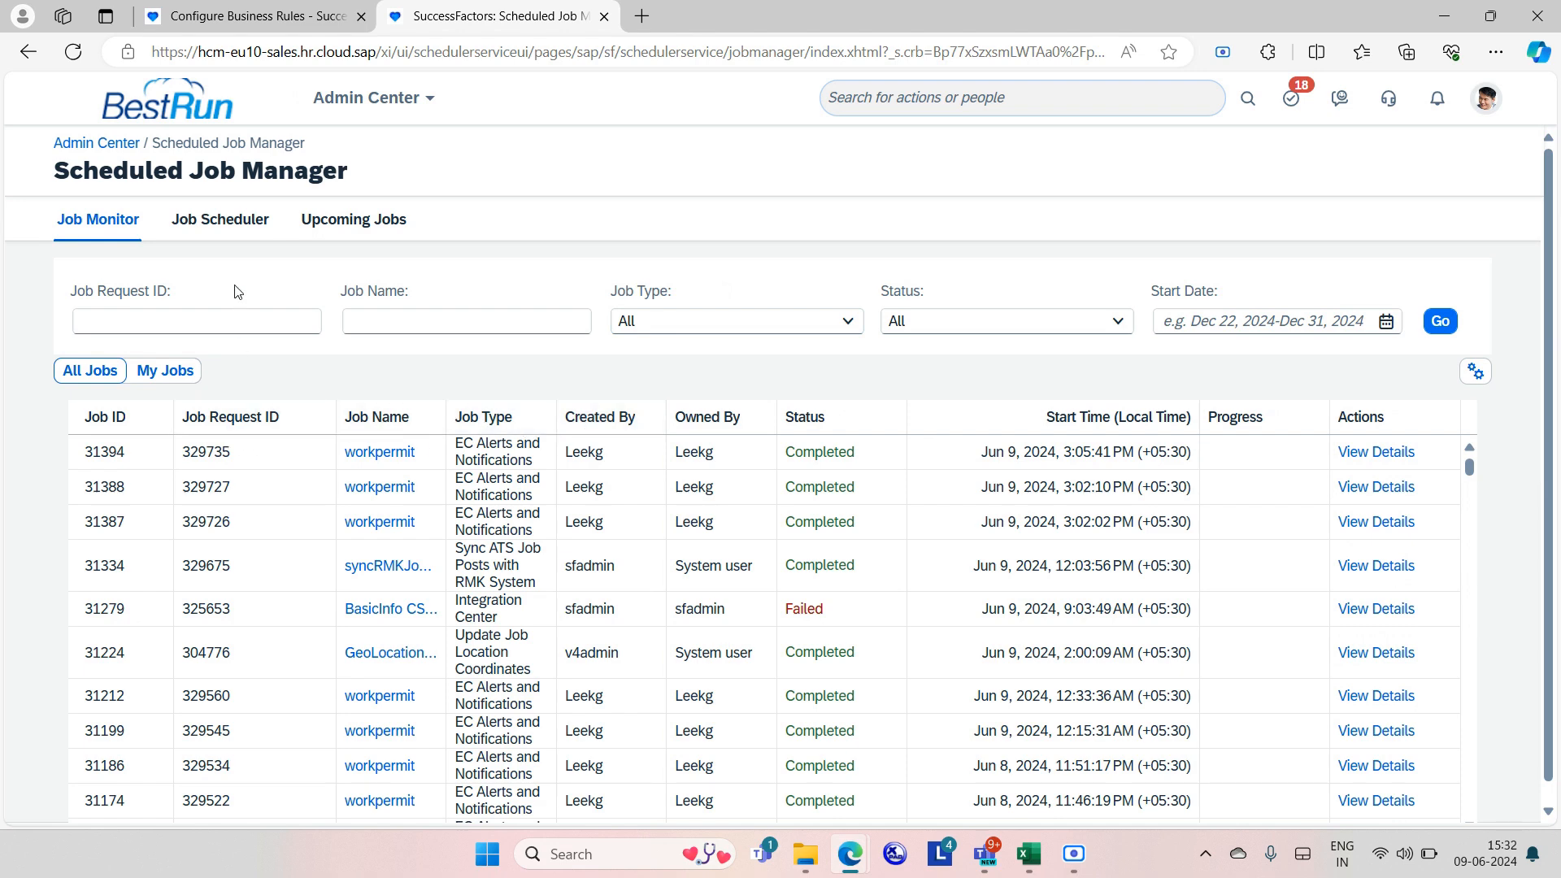
Run the workpermit job request 329514 now, then return to the Job Monitor list.
{"action": "left_click", "coordinate": [218, 221]}
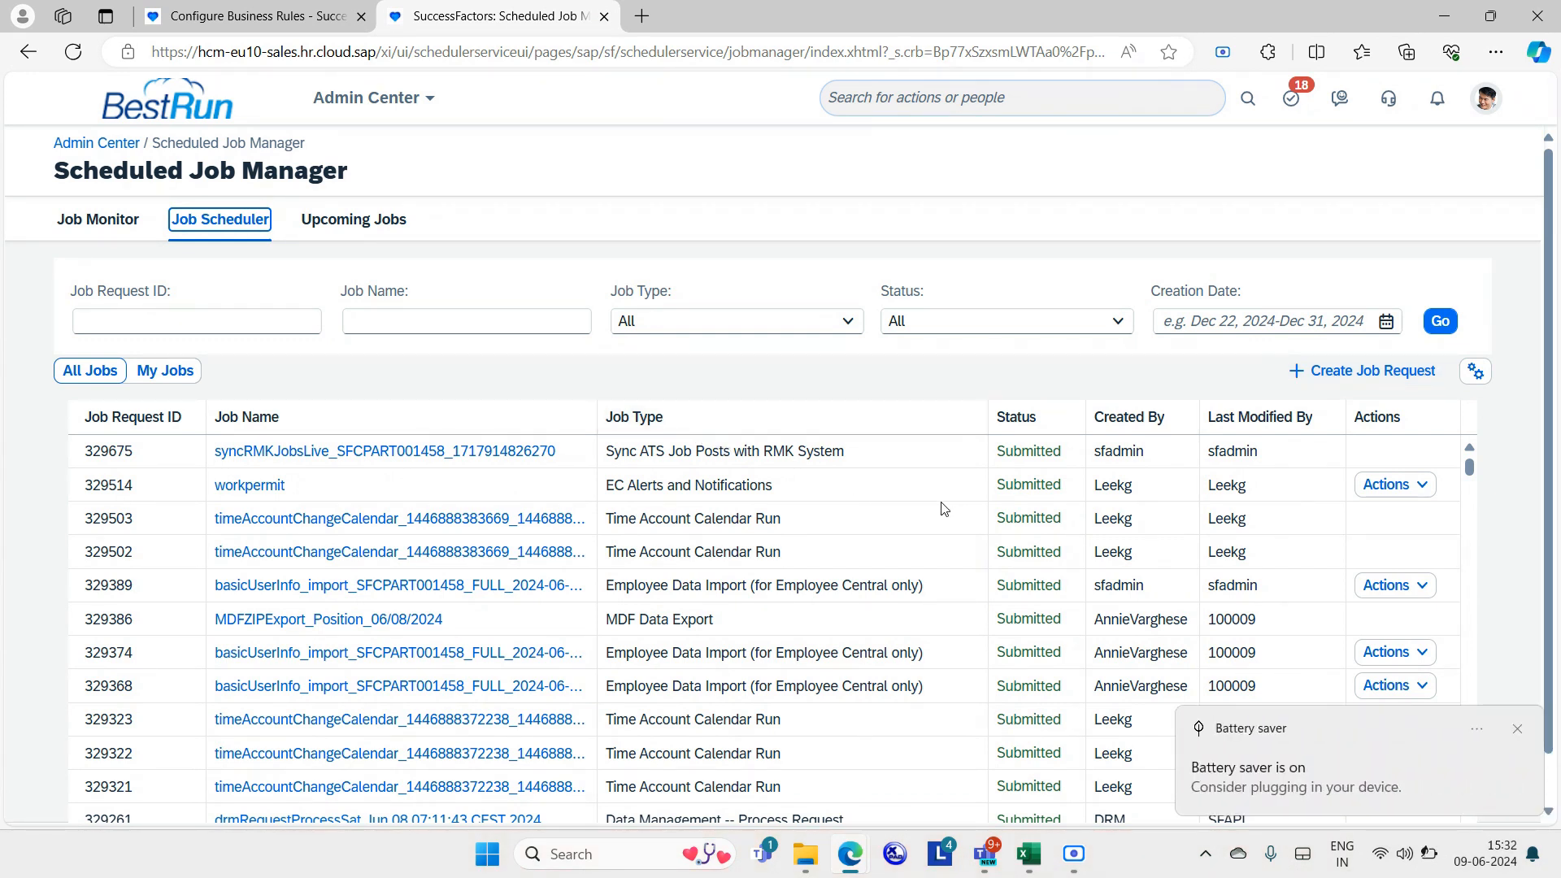
{"action": "key", "text": "XF86MonBrightnessUp"}
{"action": "left_click", "coordinate": [1431, 495]}
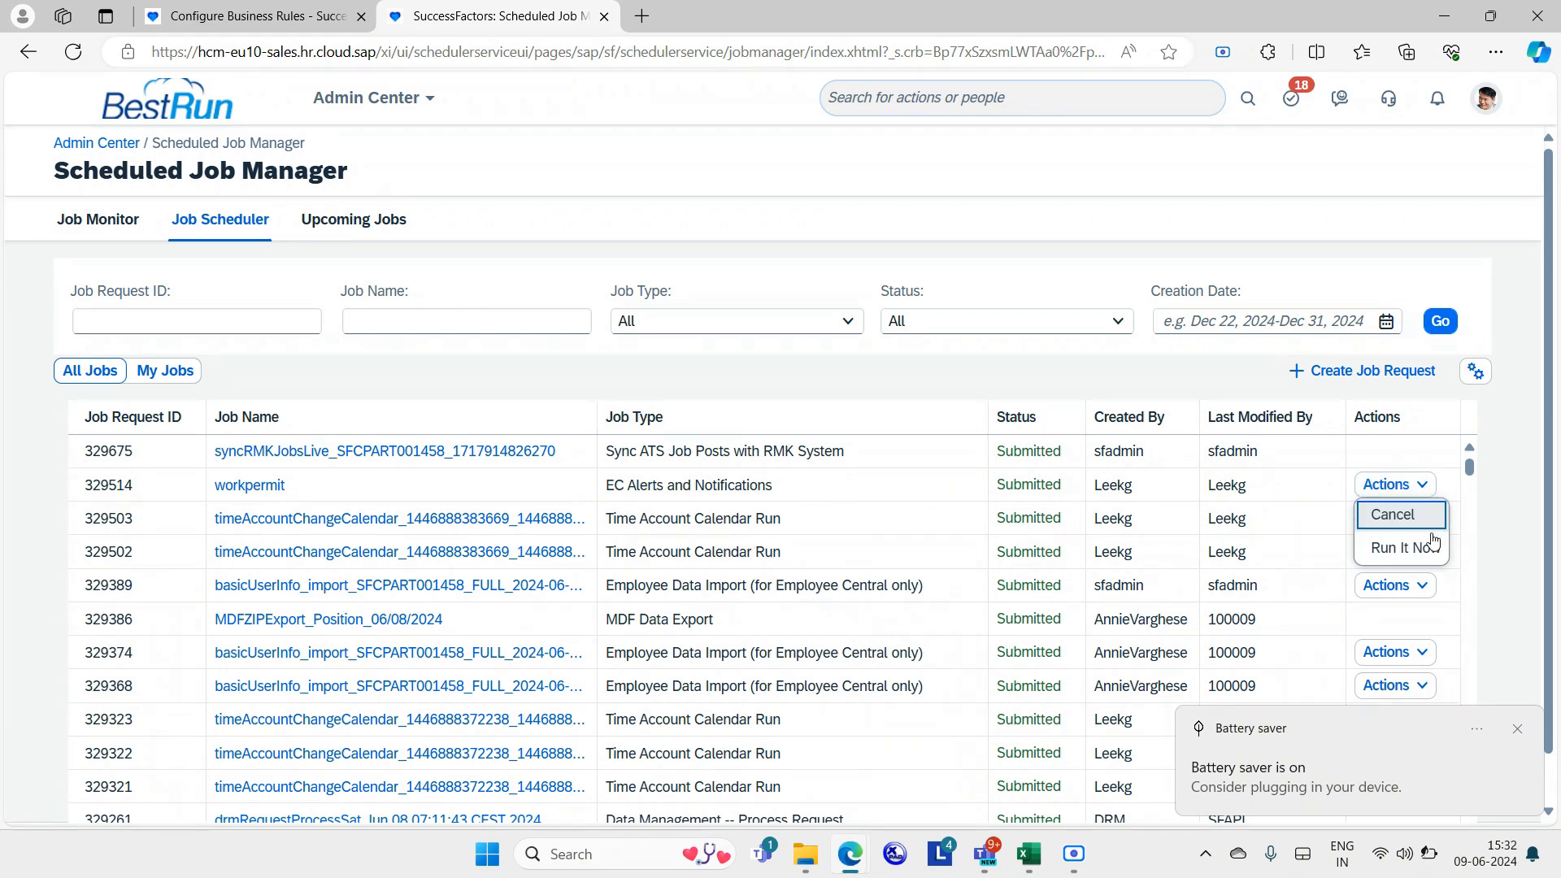
{"action": "left_click", "coordinate": [1399, 548]}
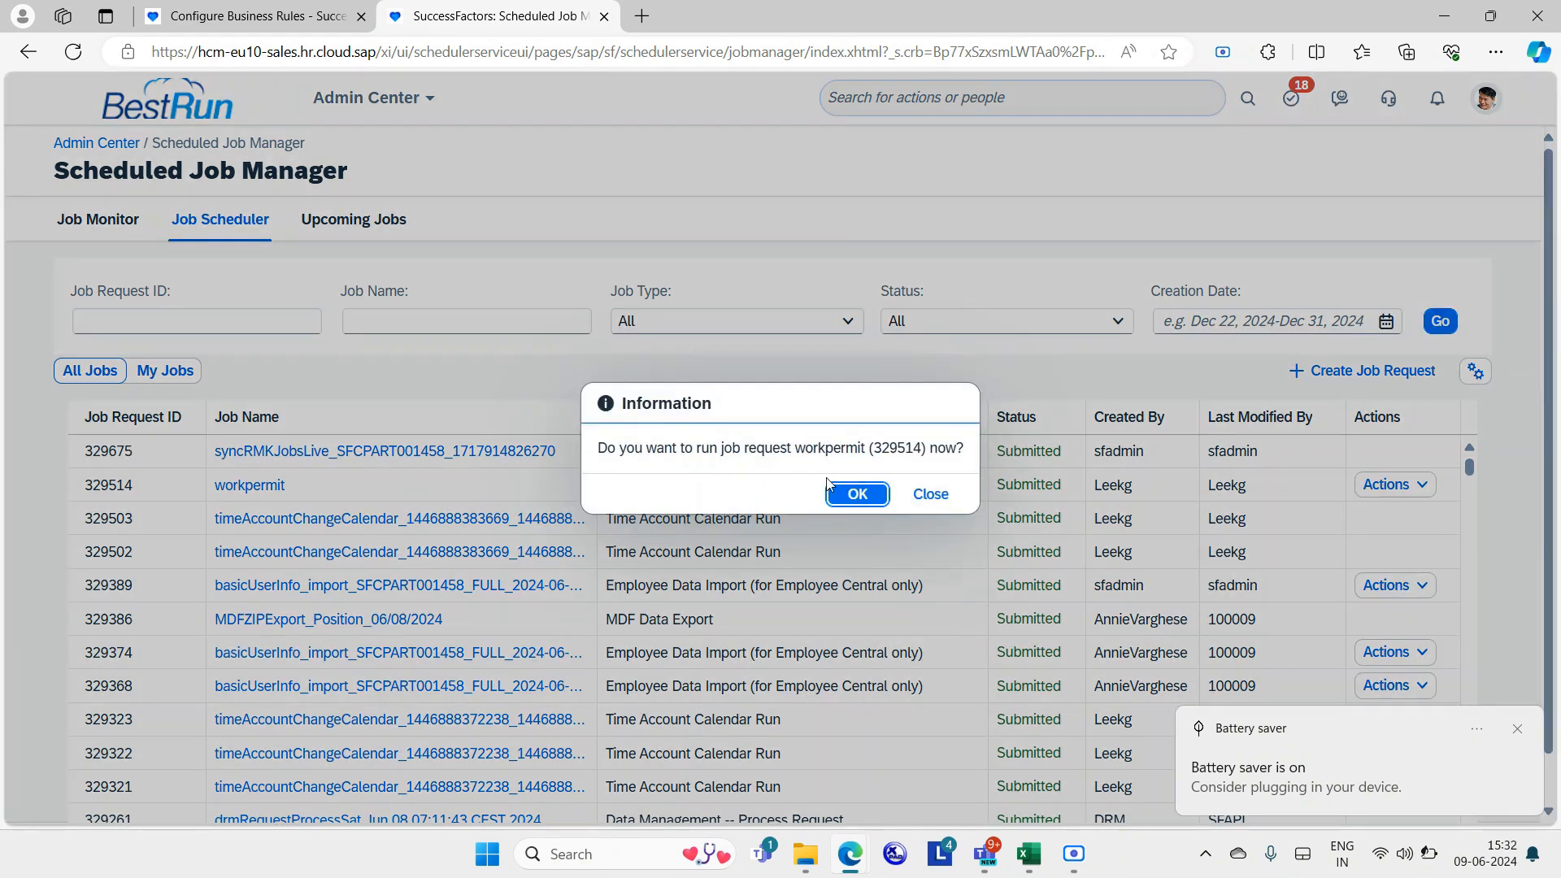
{"action": "left_click", "coordinate": [856, 493]}
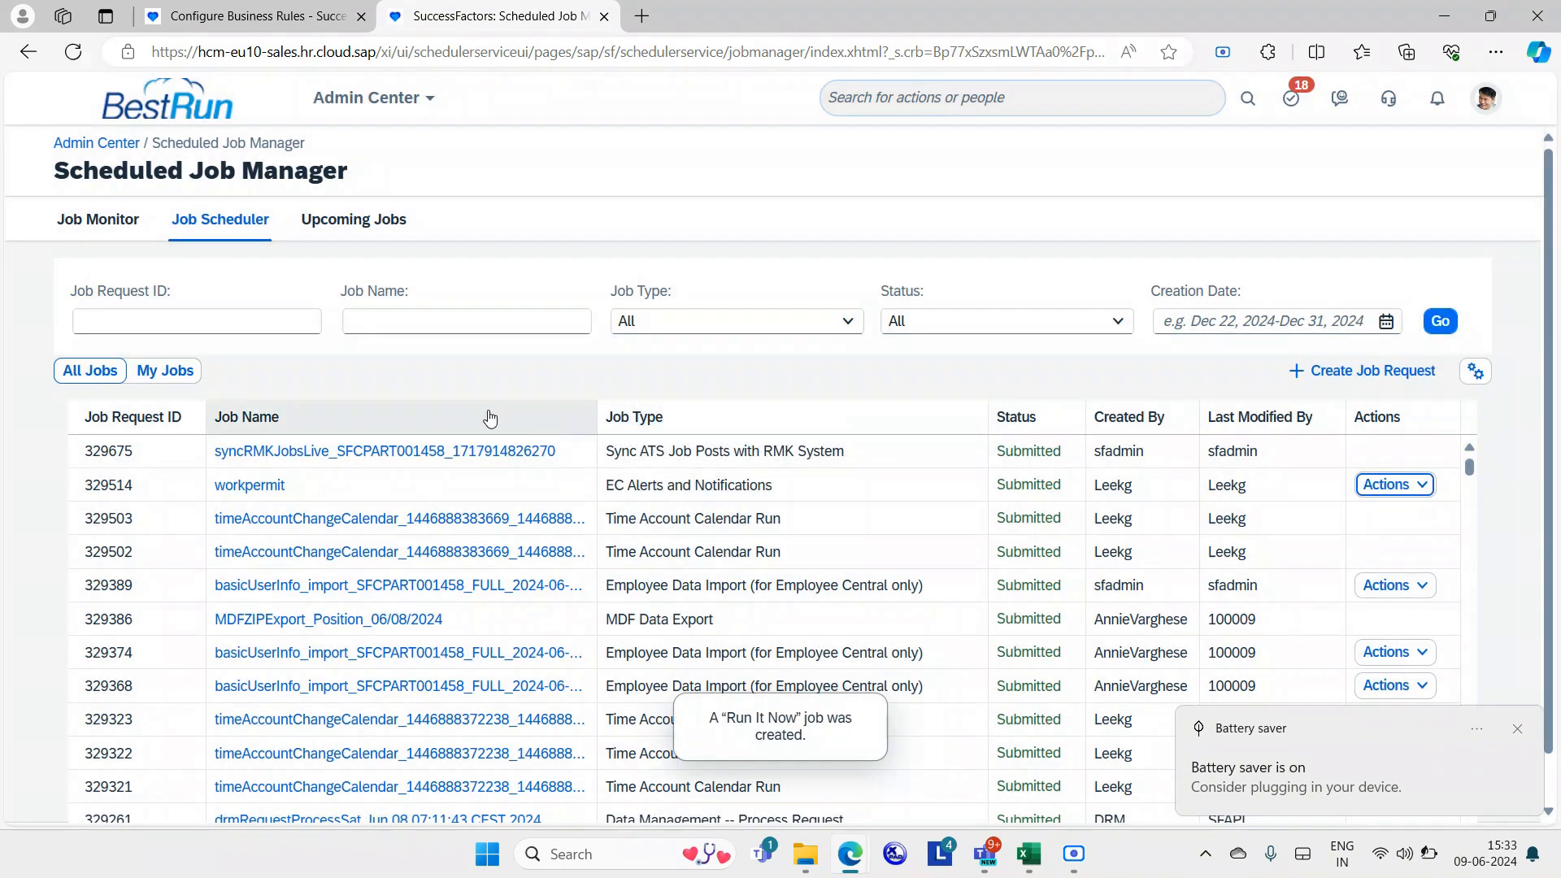
{"action": "left_click", "coordinate": [104, 217]}
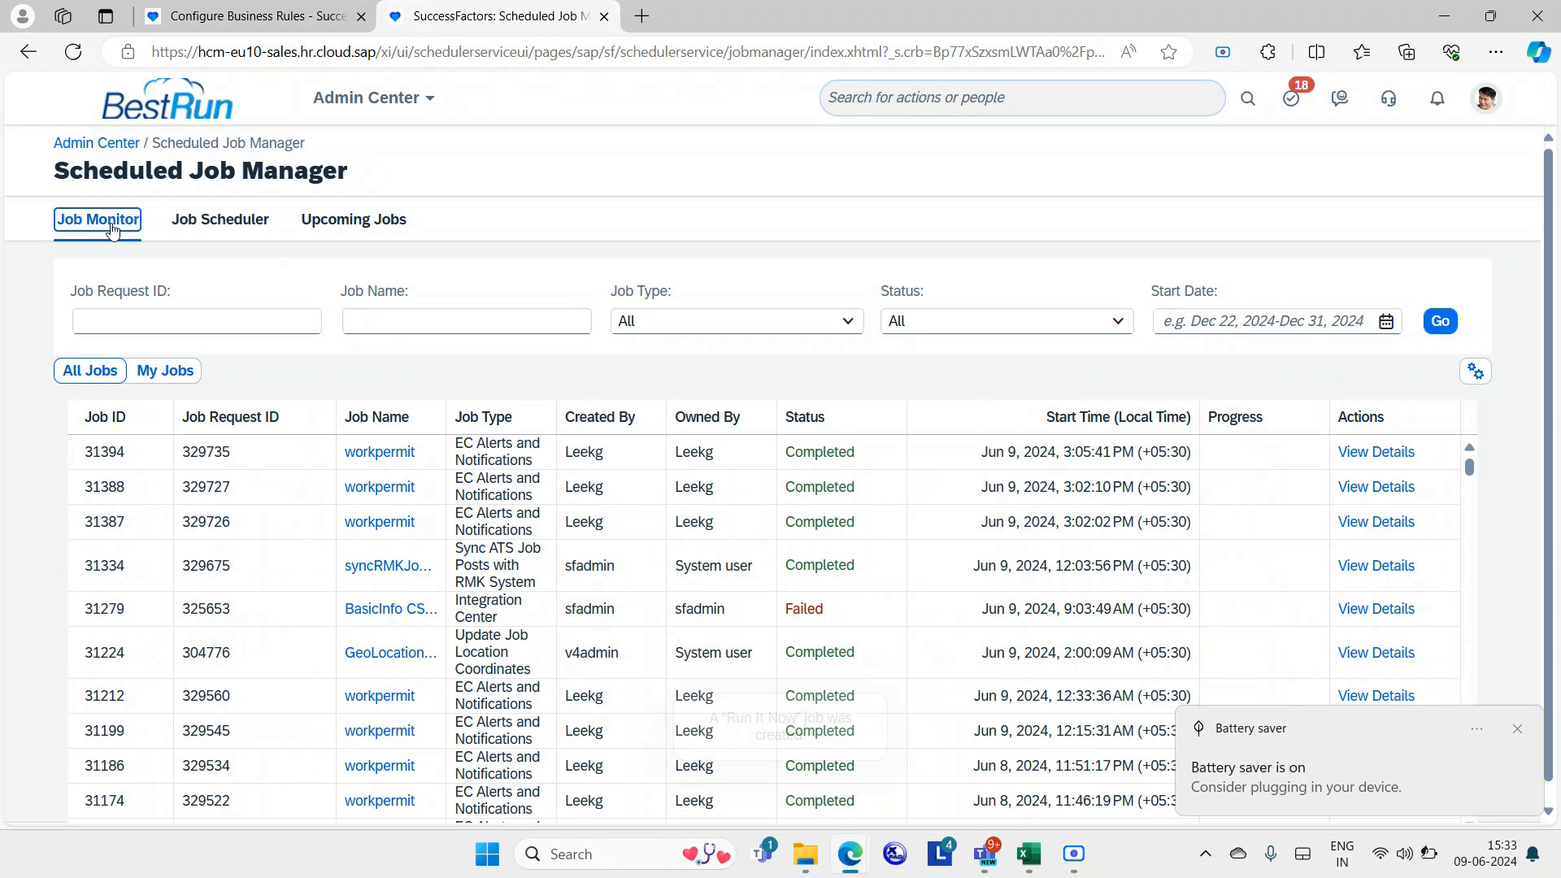
Filter to My Jobs, refresh, and view details of workpermit run 31421.
{"action": "left_click", "coordinate": [165, 371]}
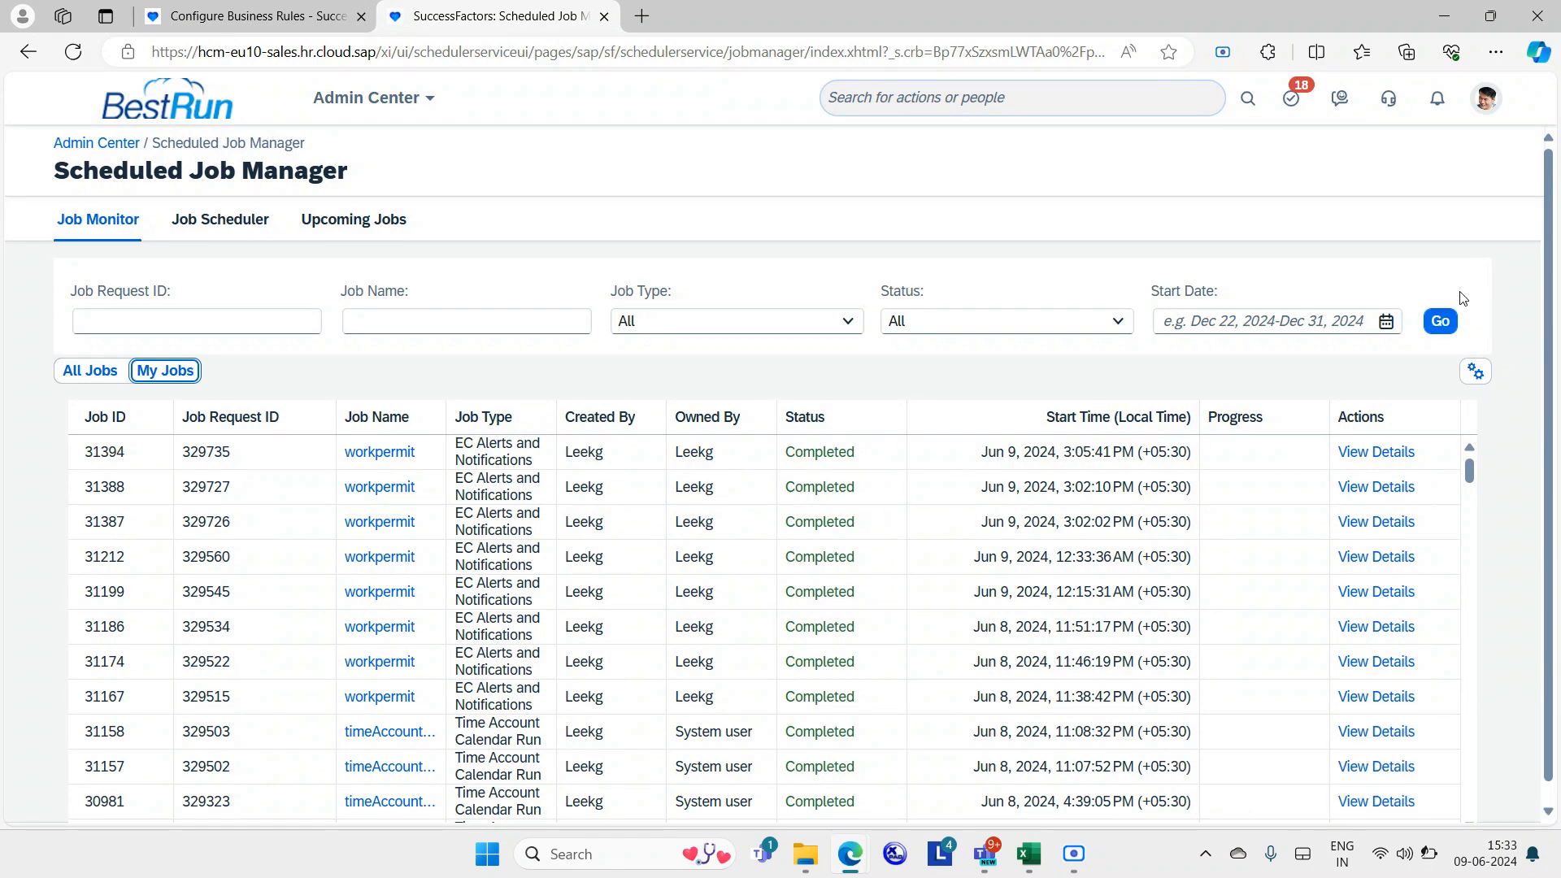
{"action": "left_click", "coordinate": [1440, 321]}
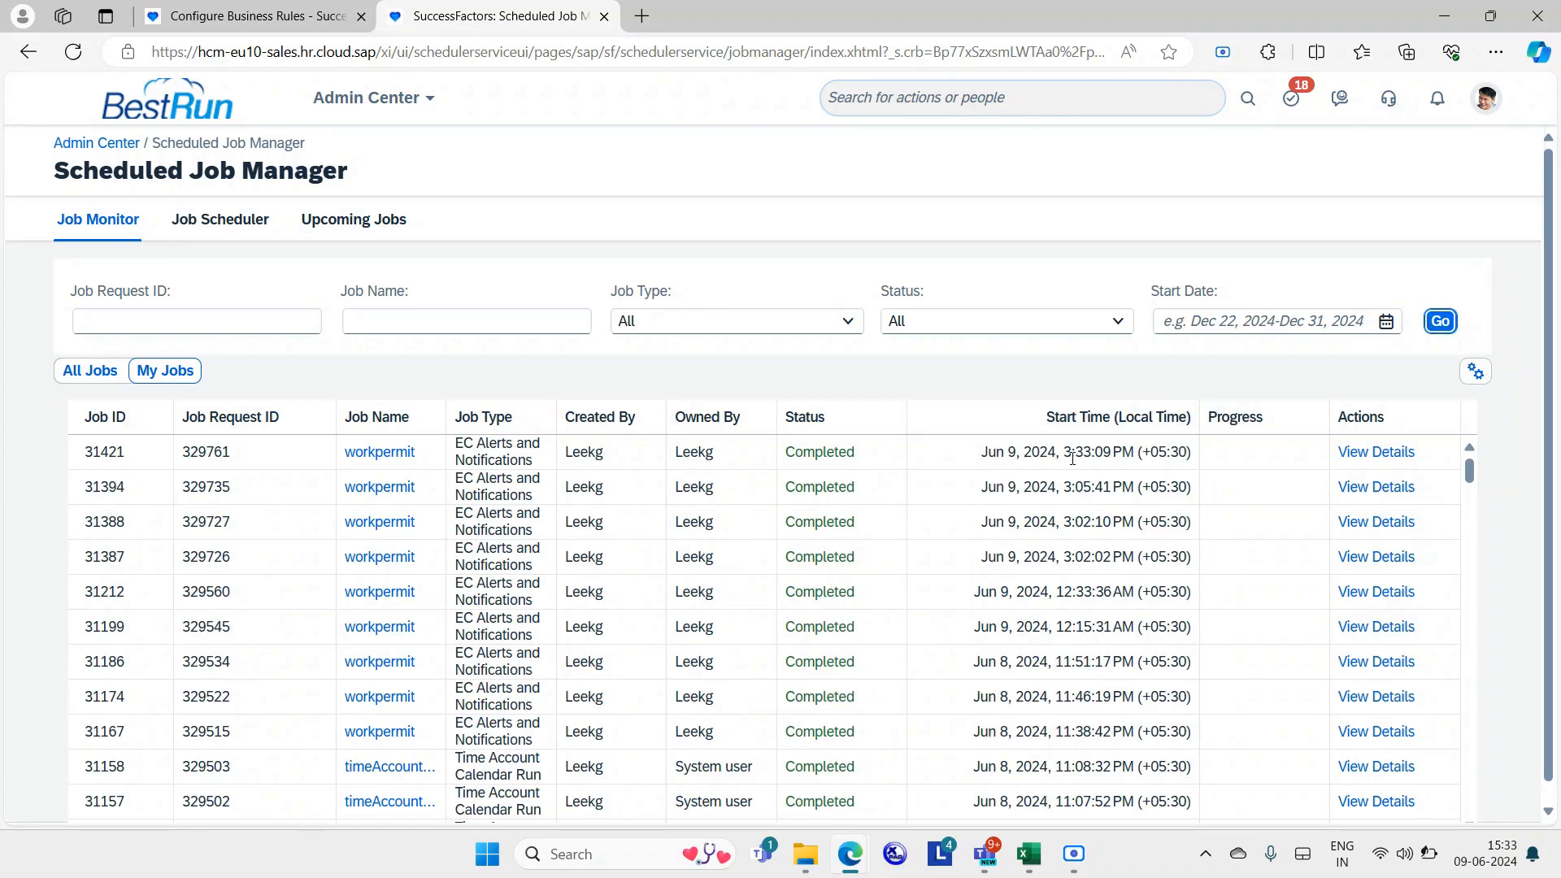
{"action": "left_click_drag", "start_coordinate": [1070, 457], "coordinate": [1082, 458]}
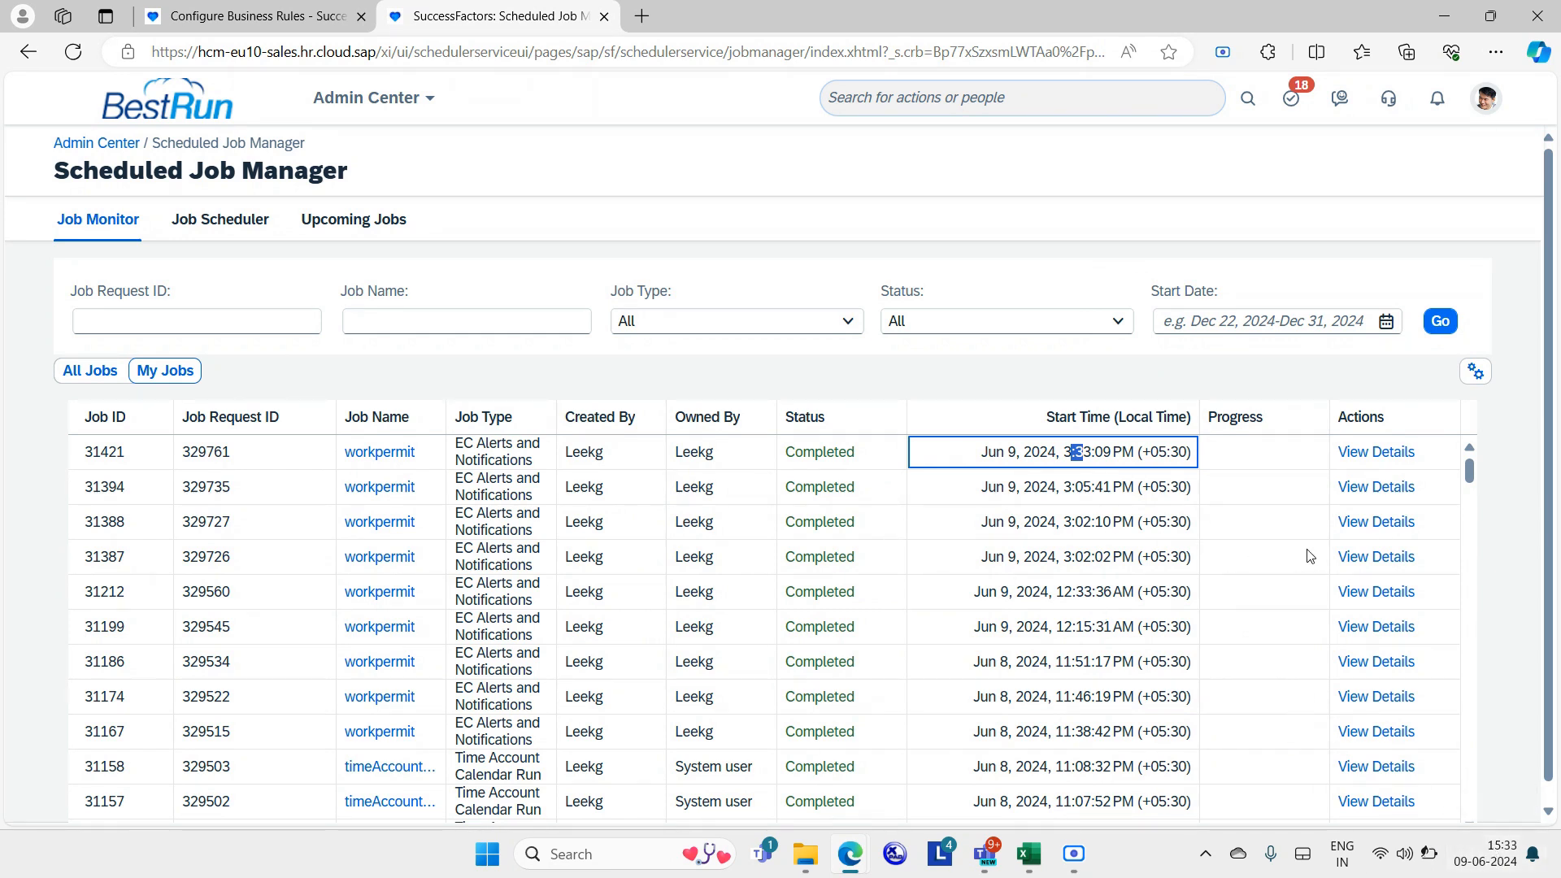
{"action": "left_click", "coordinate": [1382, 452]}
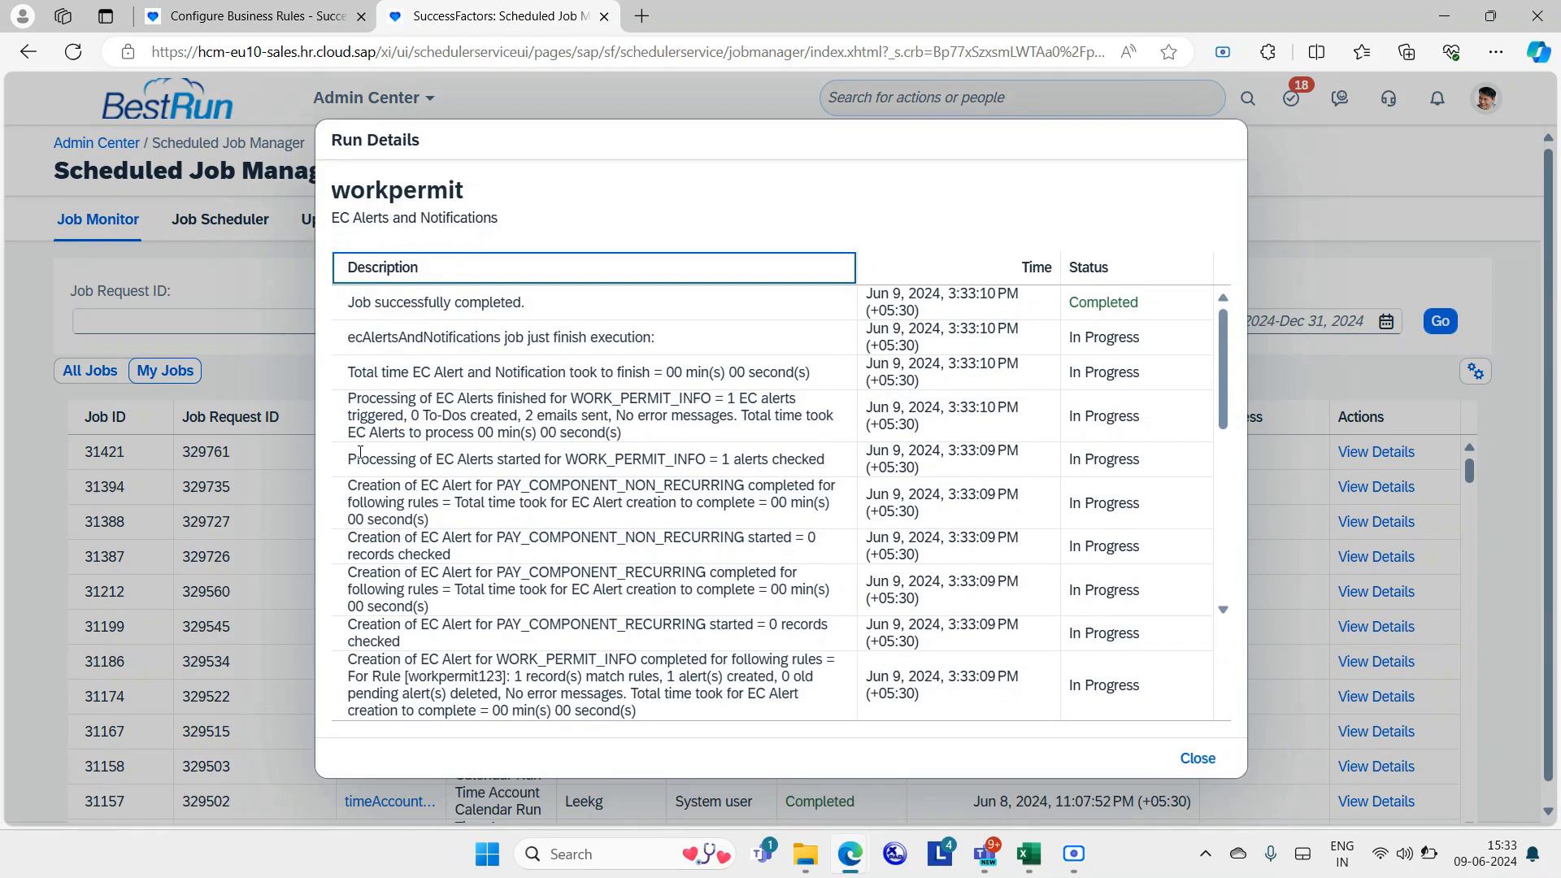
{"action": "left_click_drag", "start_coordinate": [348, 458], "coordinate": [833, 470]}
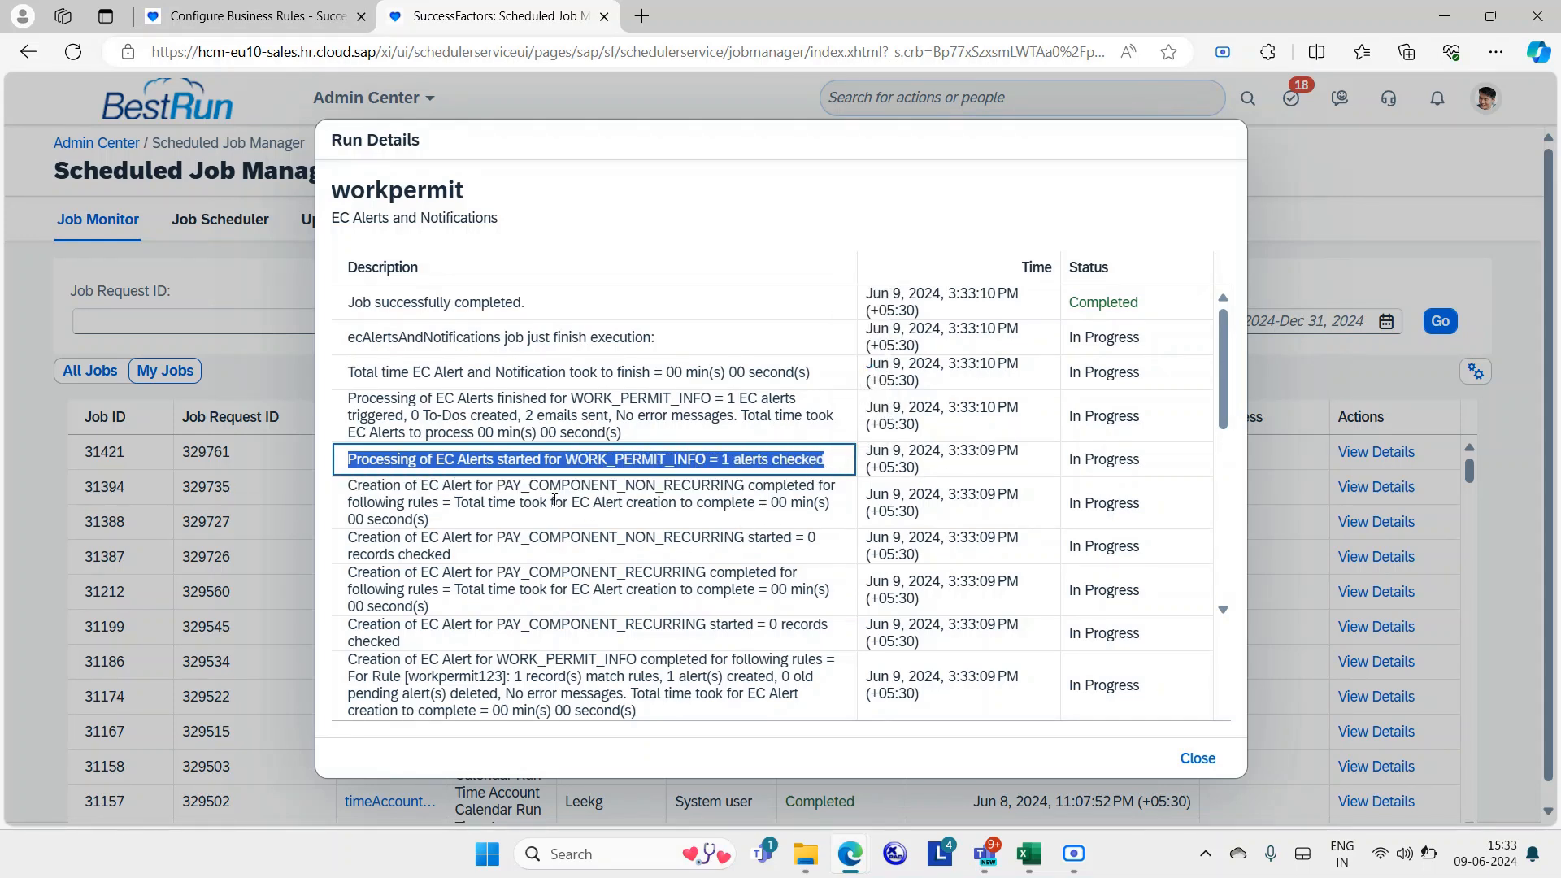
{"action": "left_click", "coordinate": [554, 500]}
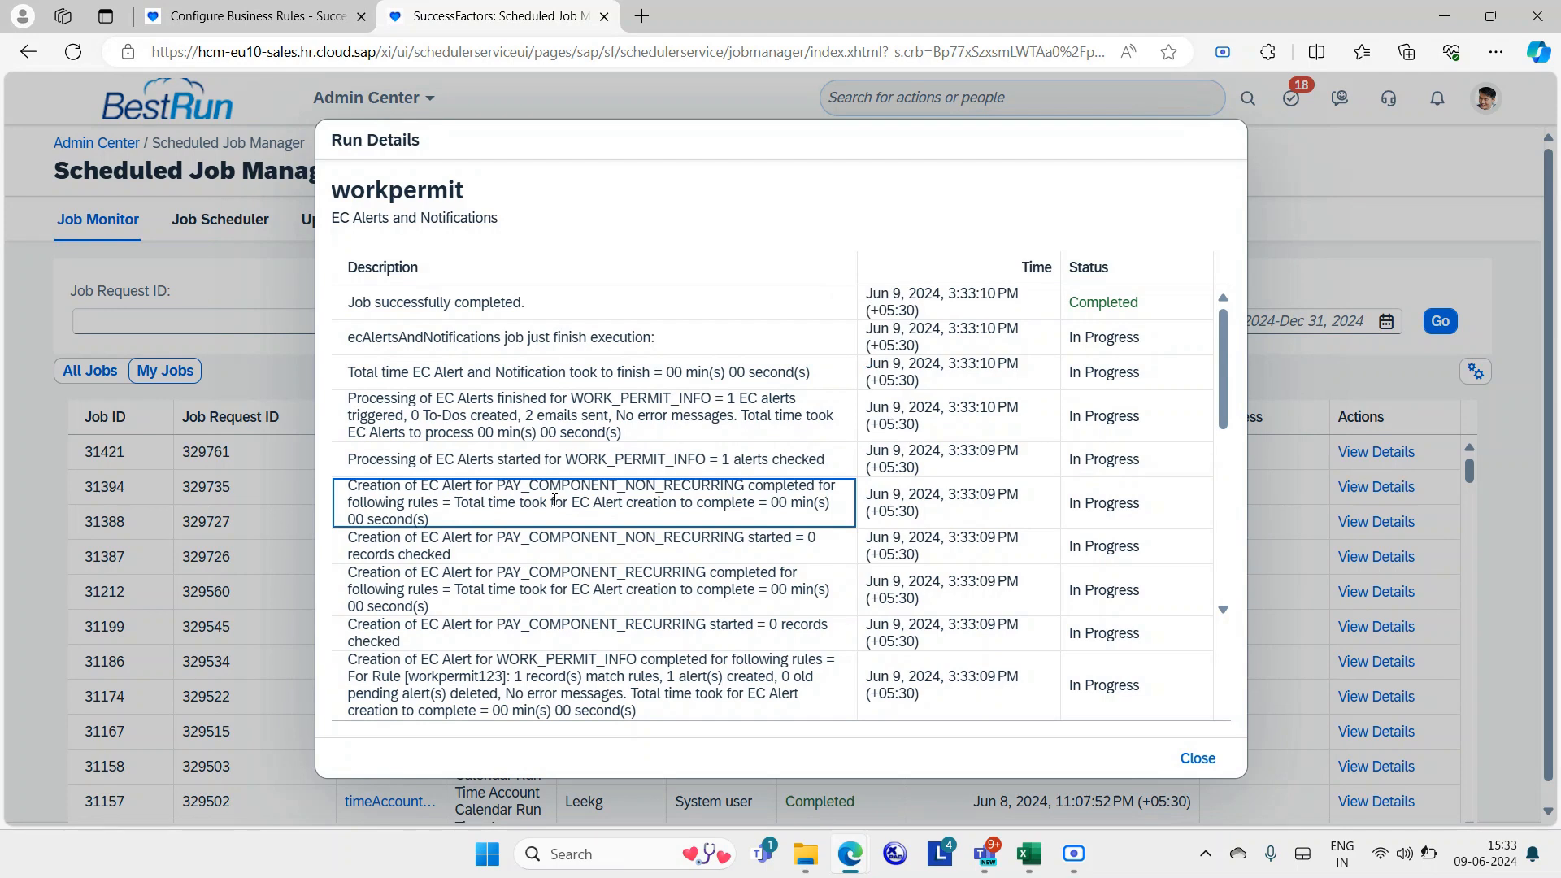
{"action": "left_click_drag", "start_coordinate": [354, 398], "coordinate": [762, 417]}
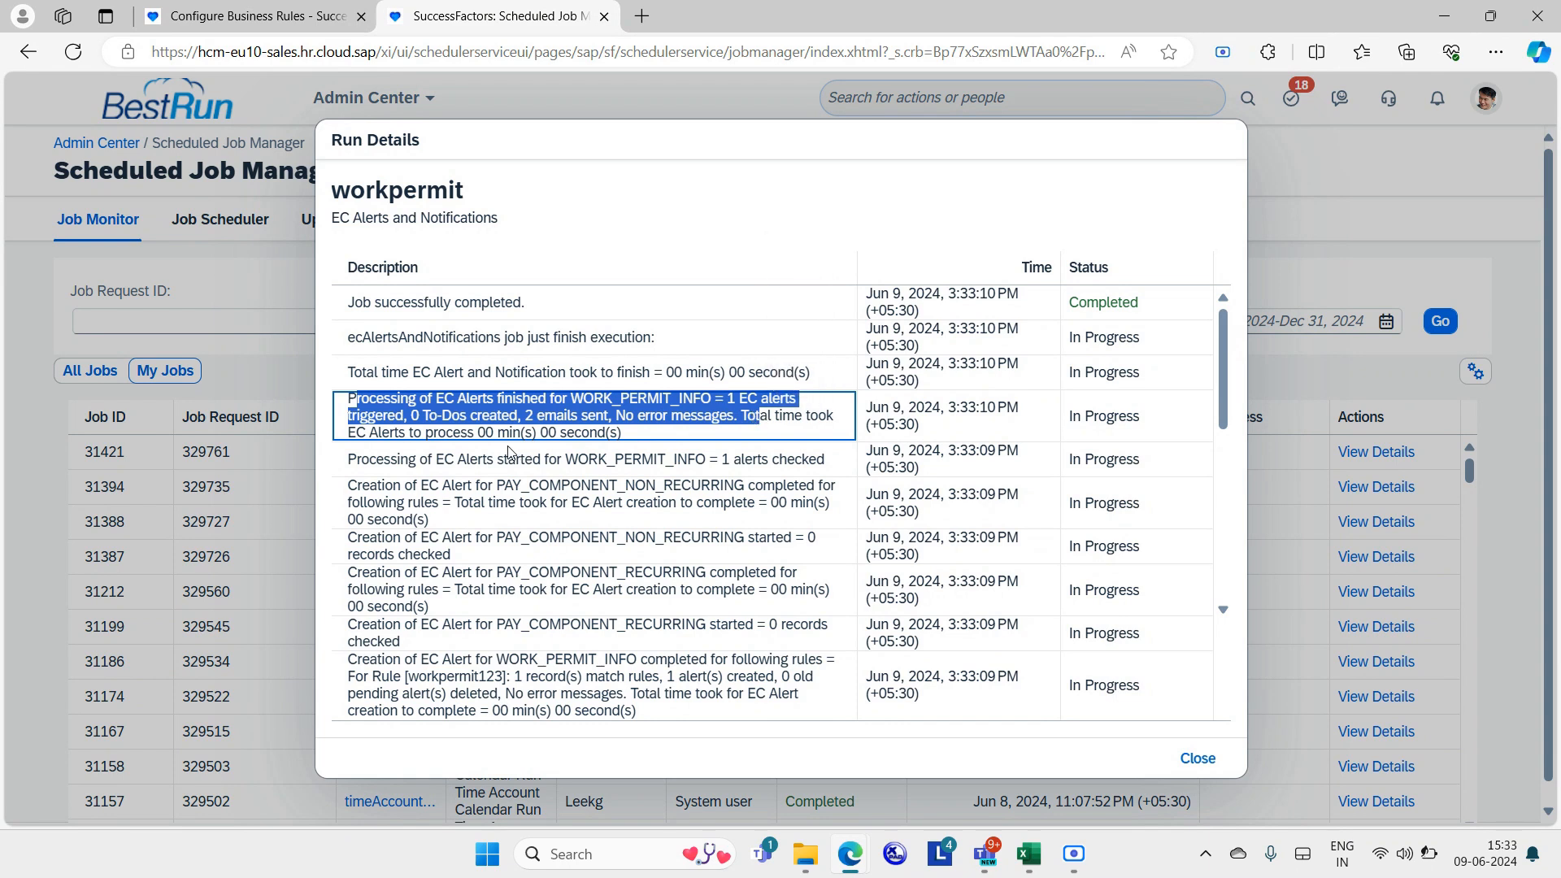
{"action": "left_click", "coordinate": [518, 422]}
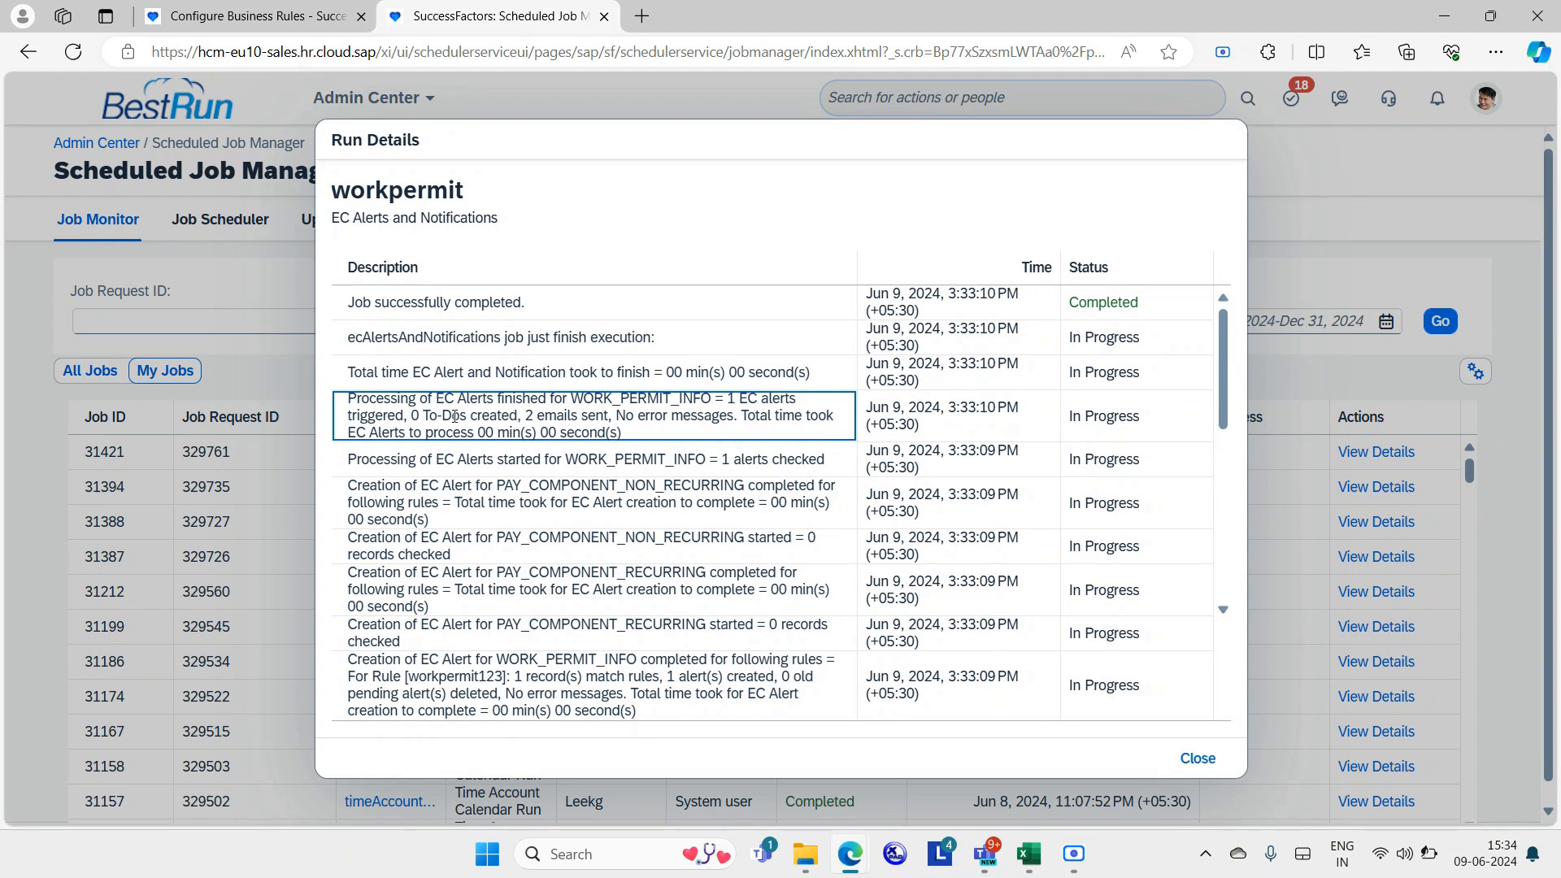
{"action": "left_click_drag", "start_coordinate": [437, 414], "coordinate": [610, 420]}
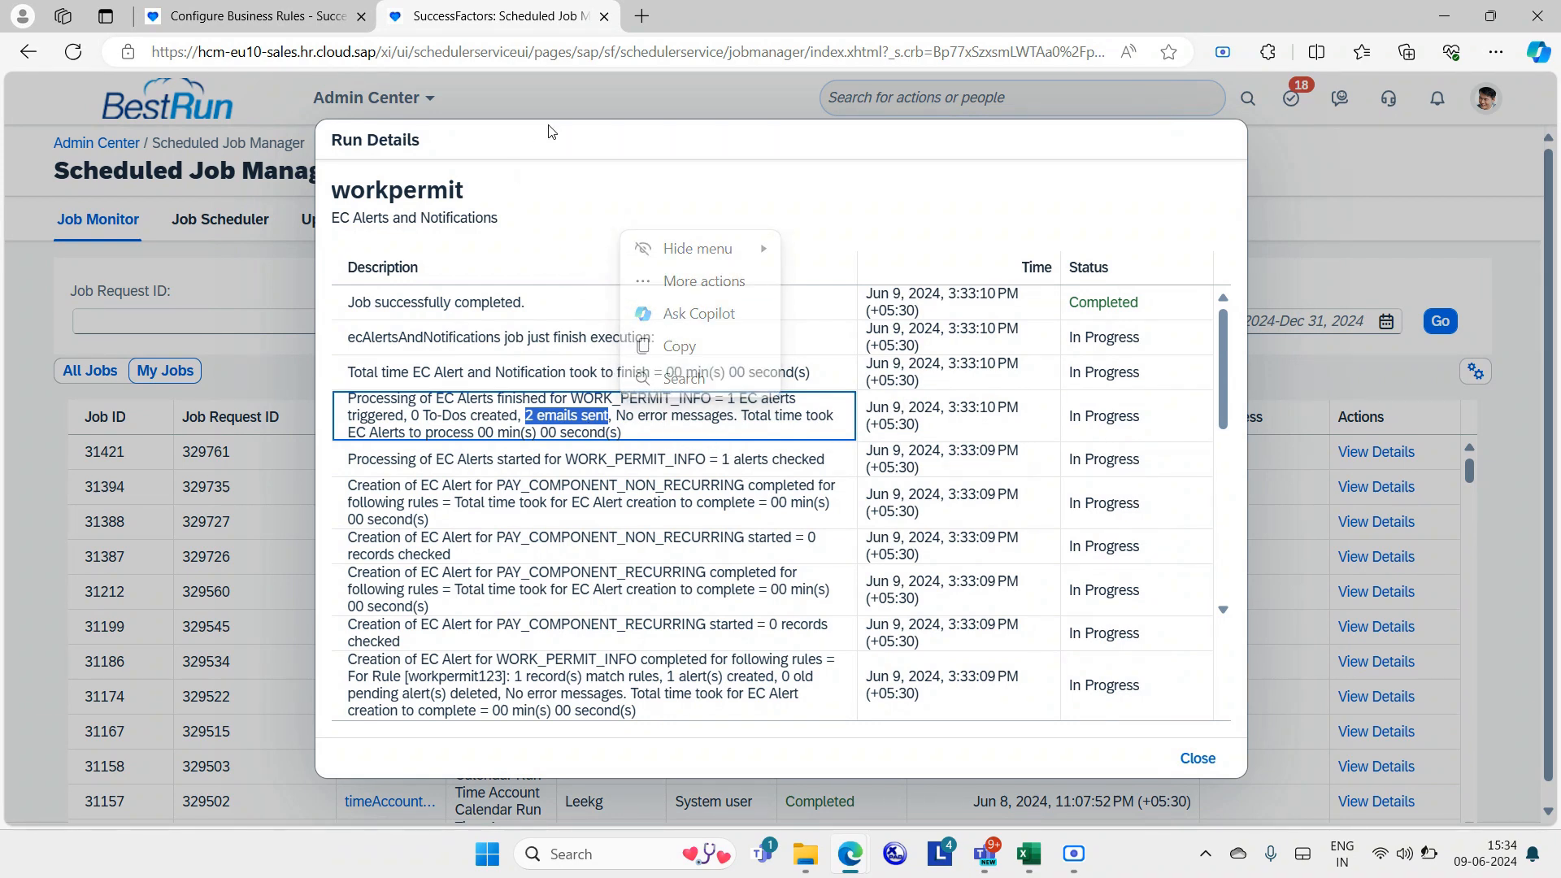
In a new tab, go to Gmail from the address bar suggestions, retrying once with 'gmai'.
{"action": "left_click", "coordinate": [642, 17]}
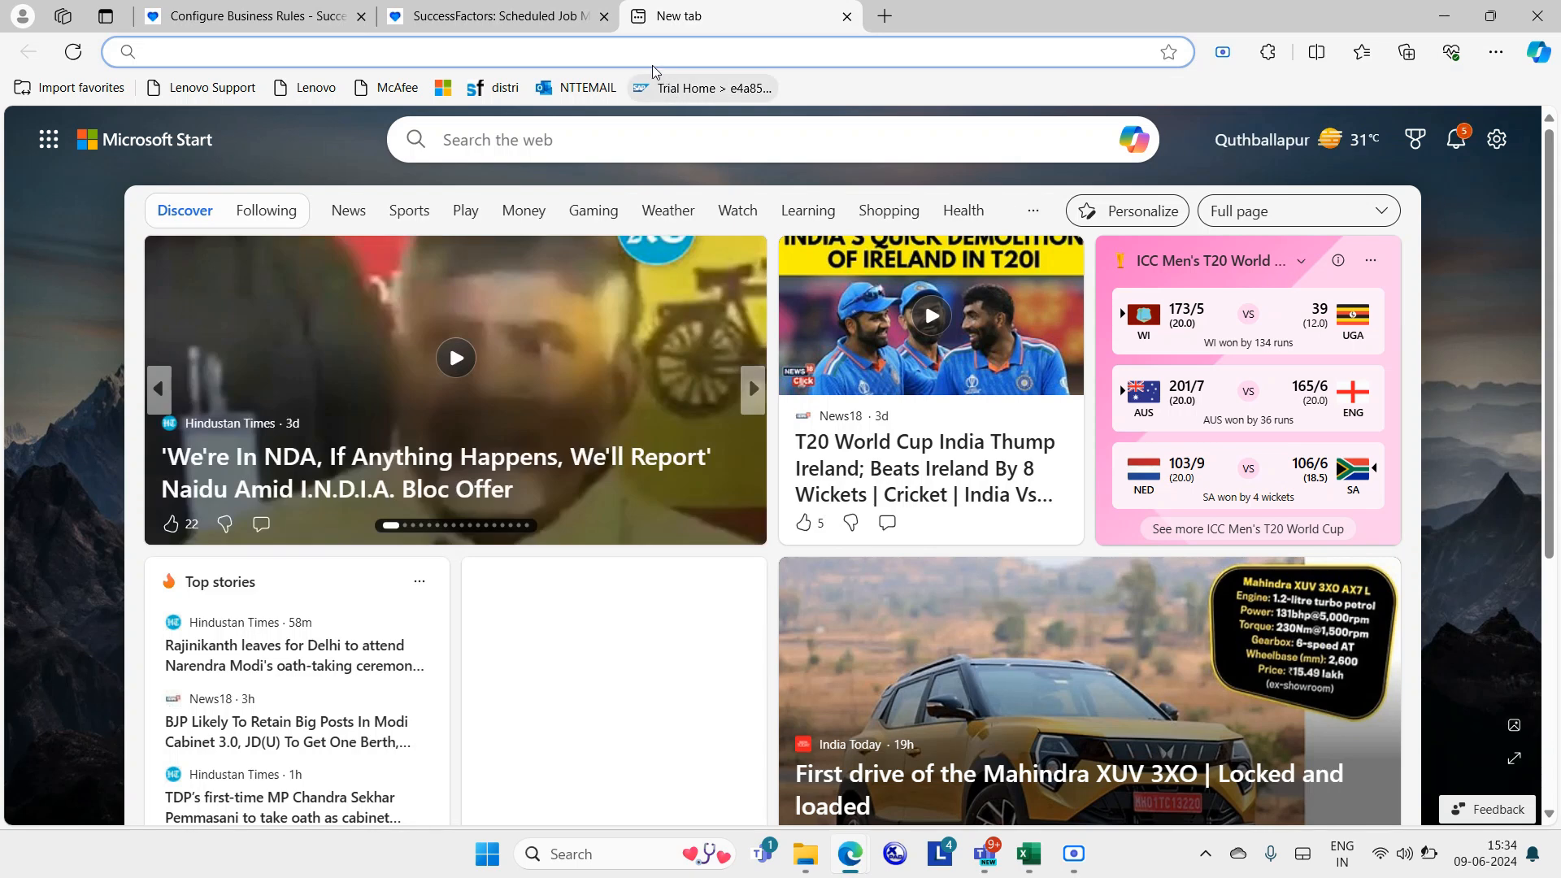
{"action": "left_click", "coordinate": [637, 52]}
{"action": "type", "text": "gmail"}
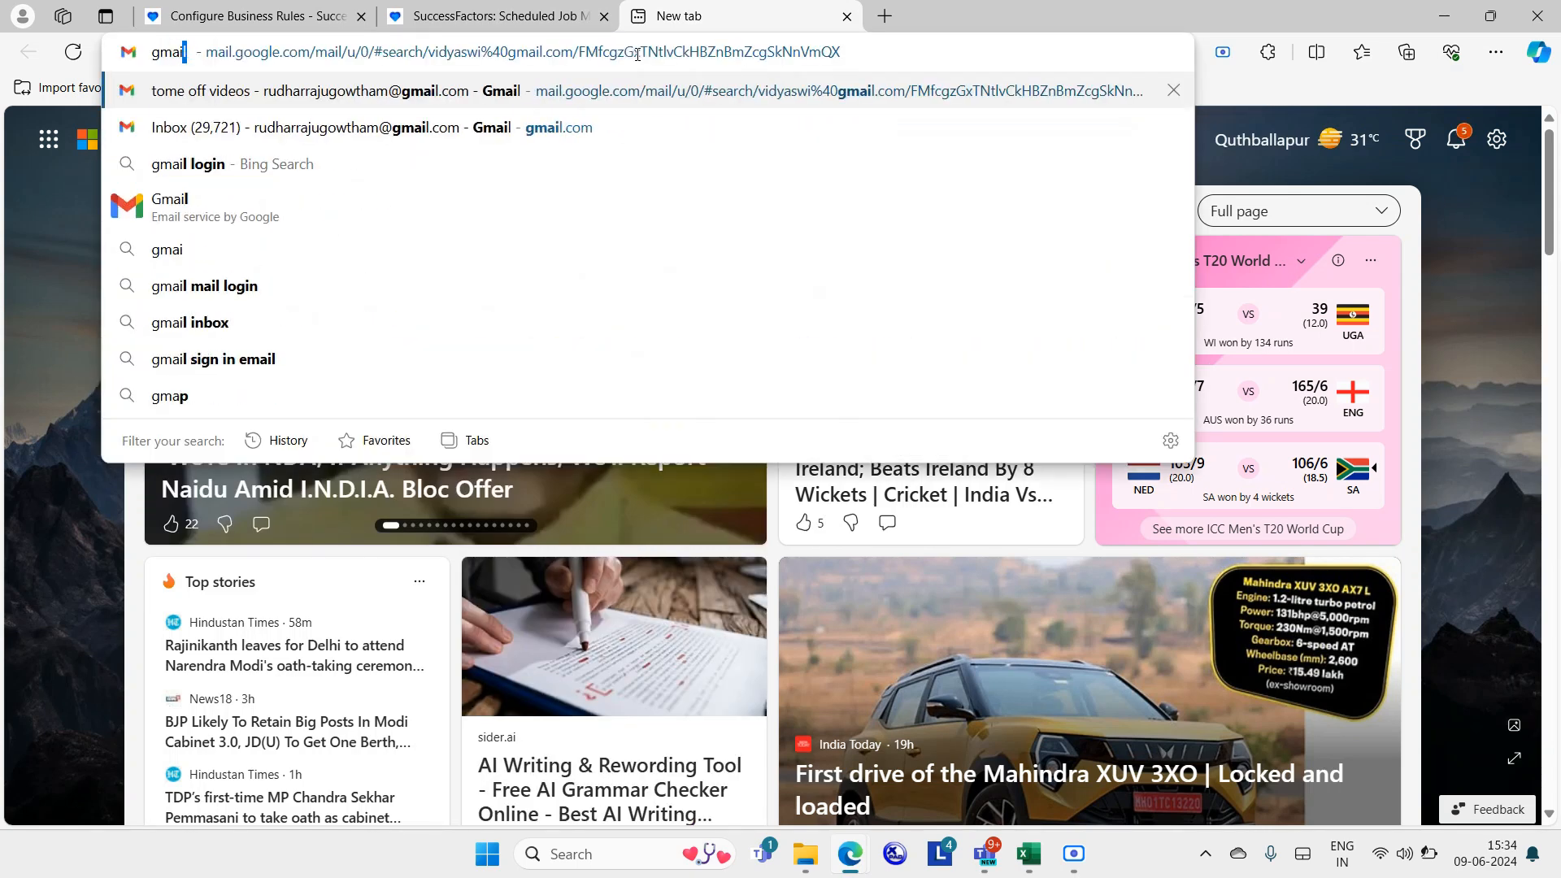
{"action": "left_click", "coordinate": [689, 95]}
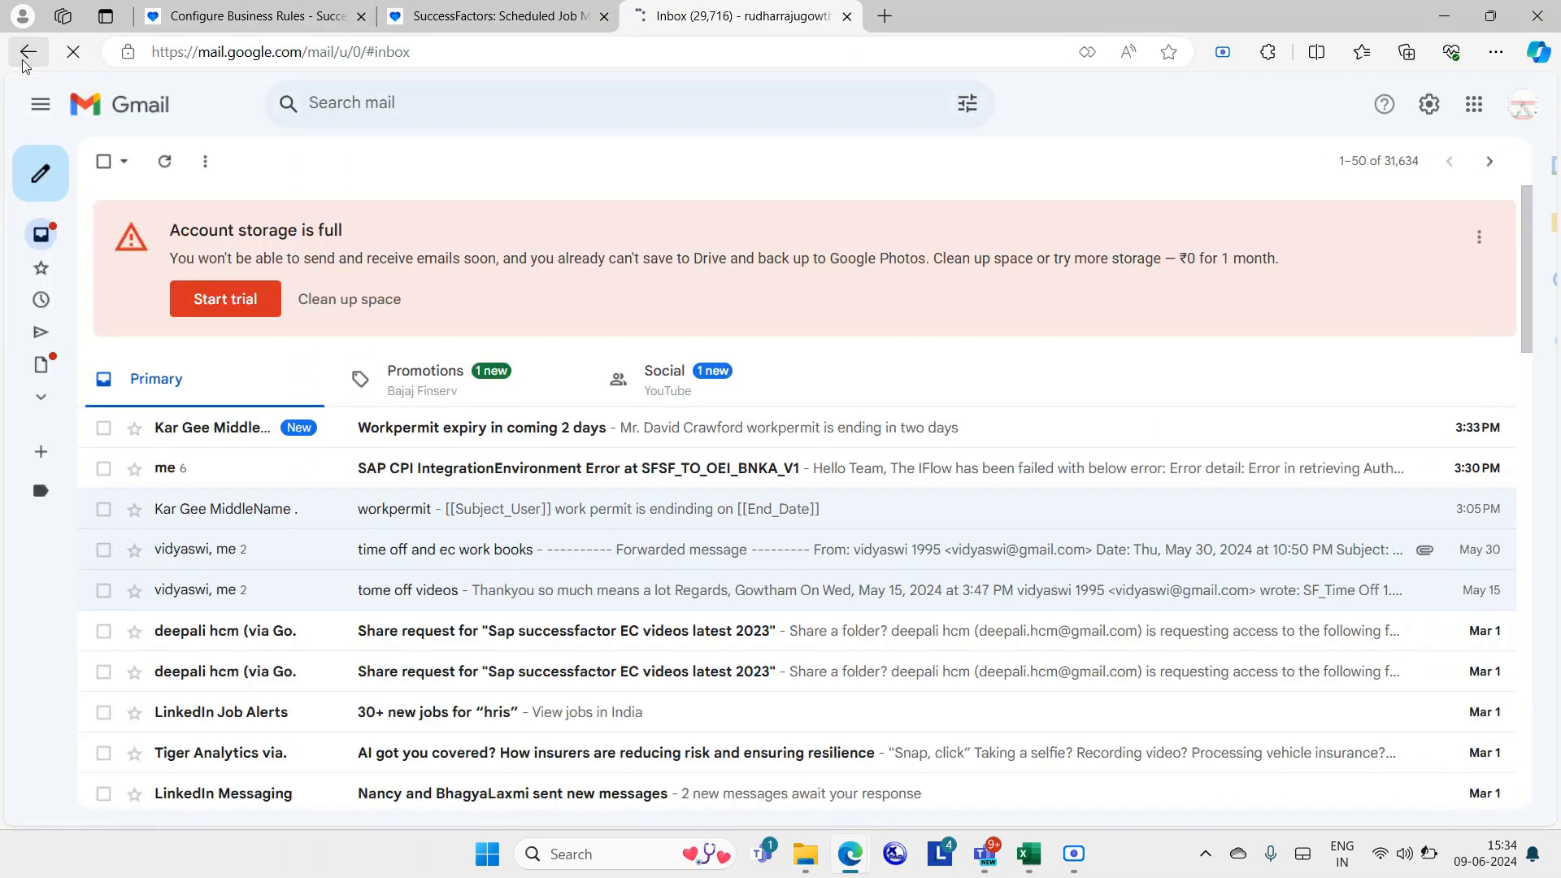
{"action": "left_click", "coordinate": [28, 51]}
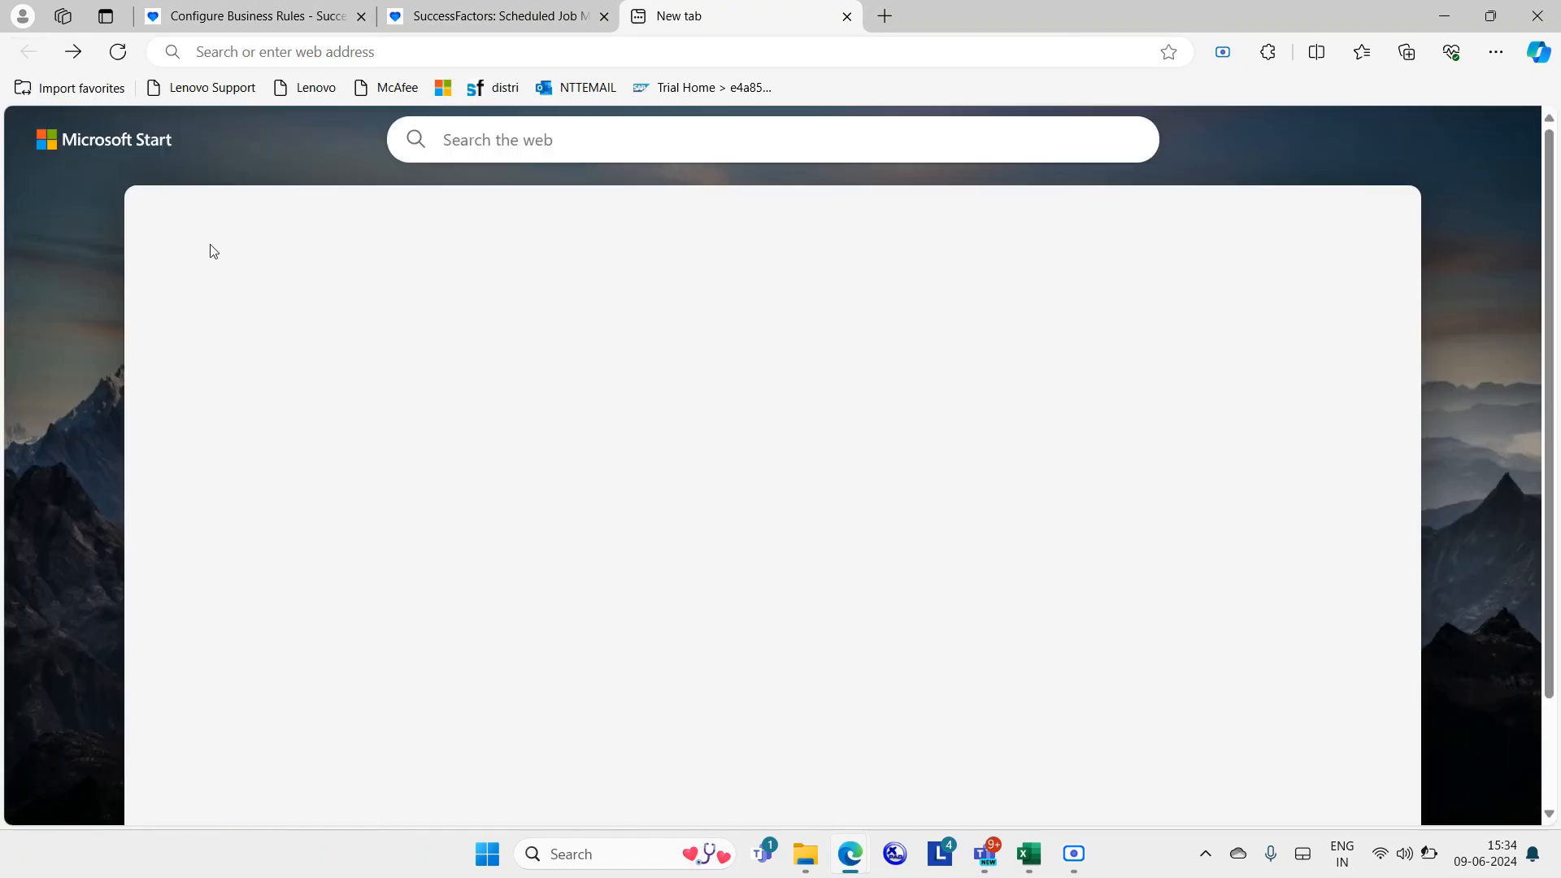
{"action": "left_click", "coordinate": [586, 54]}
{"action": "type", "text": "g"}
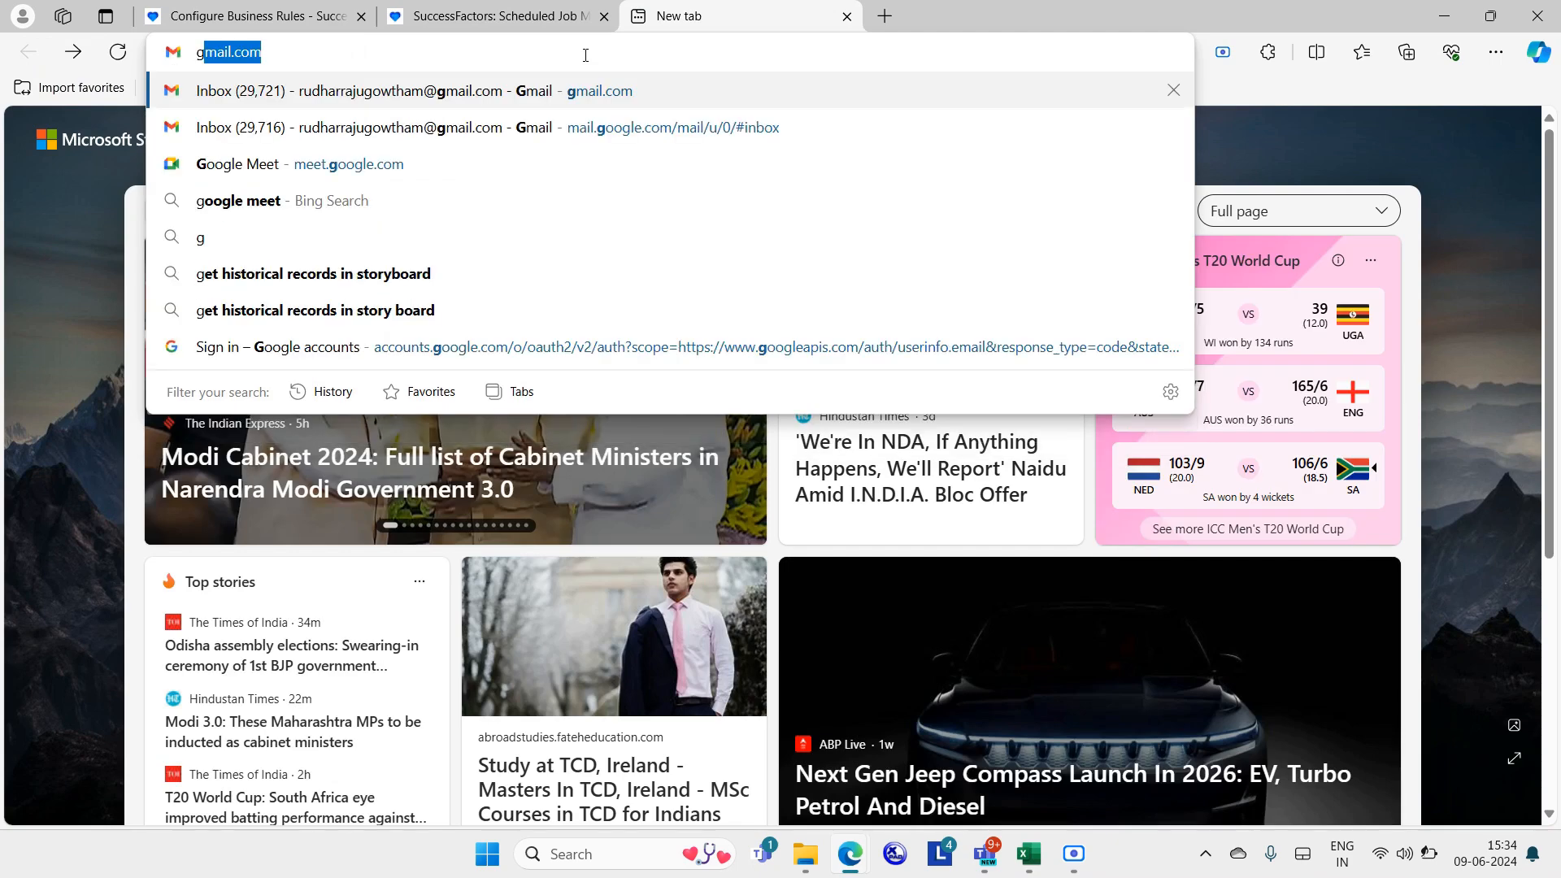
{"action": "type", "text": "mai"}
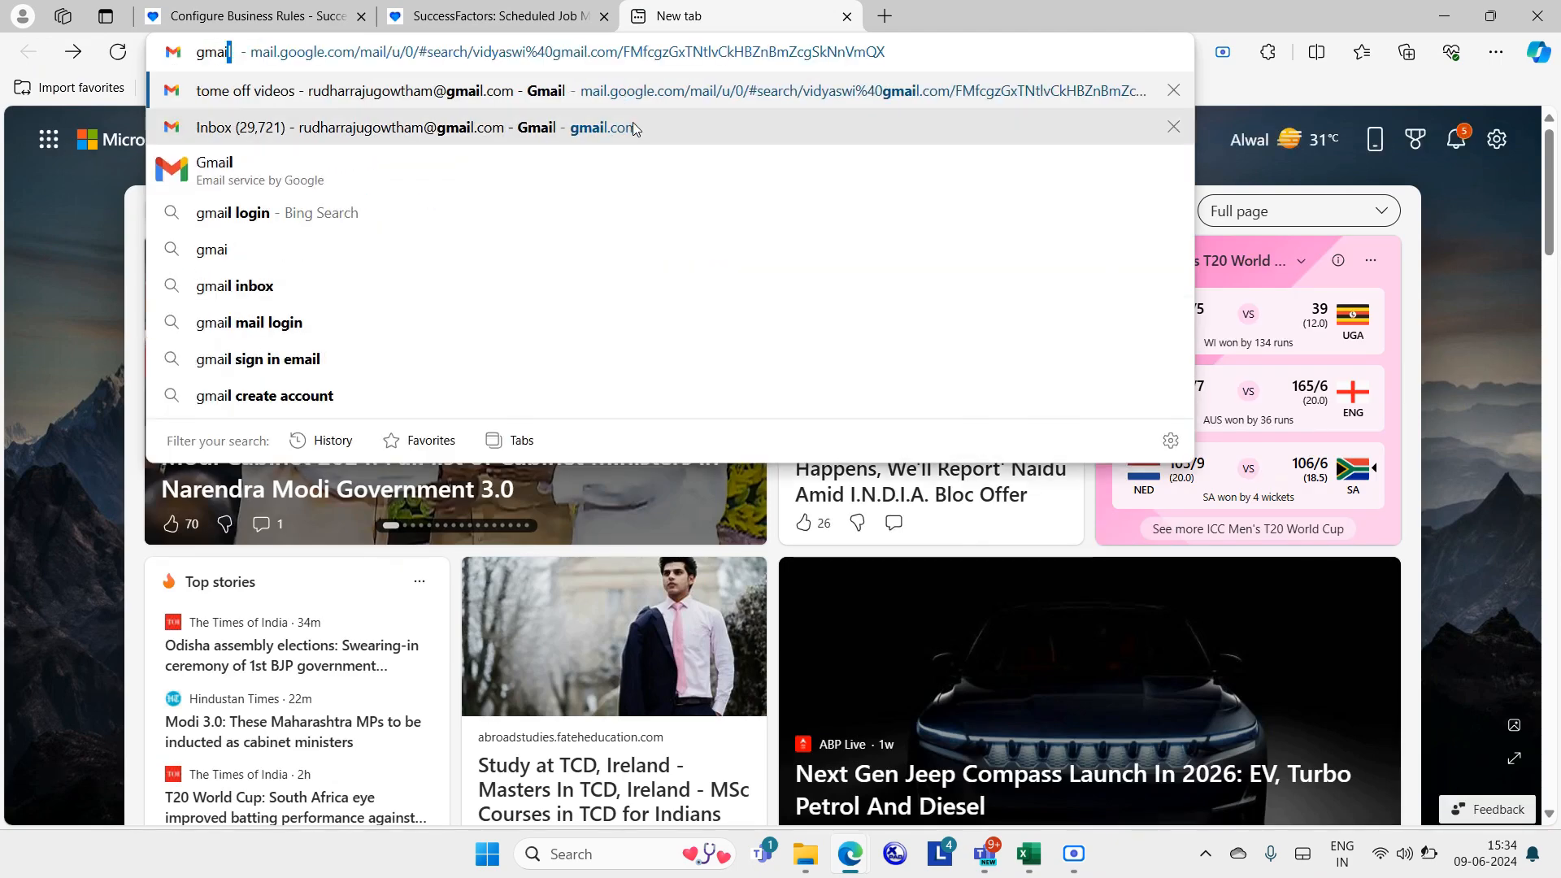
{"action": "left_click", "coordinate": [633, 122]}
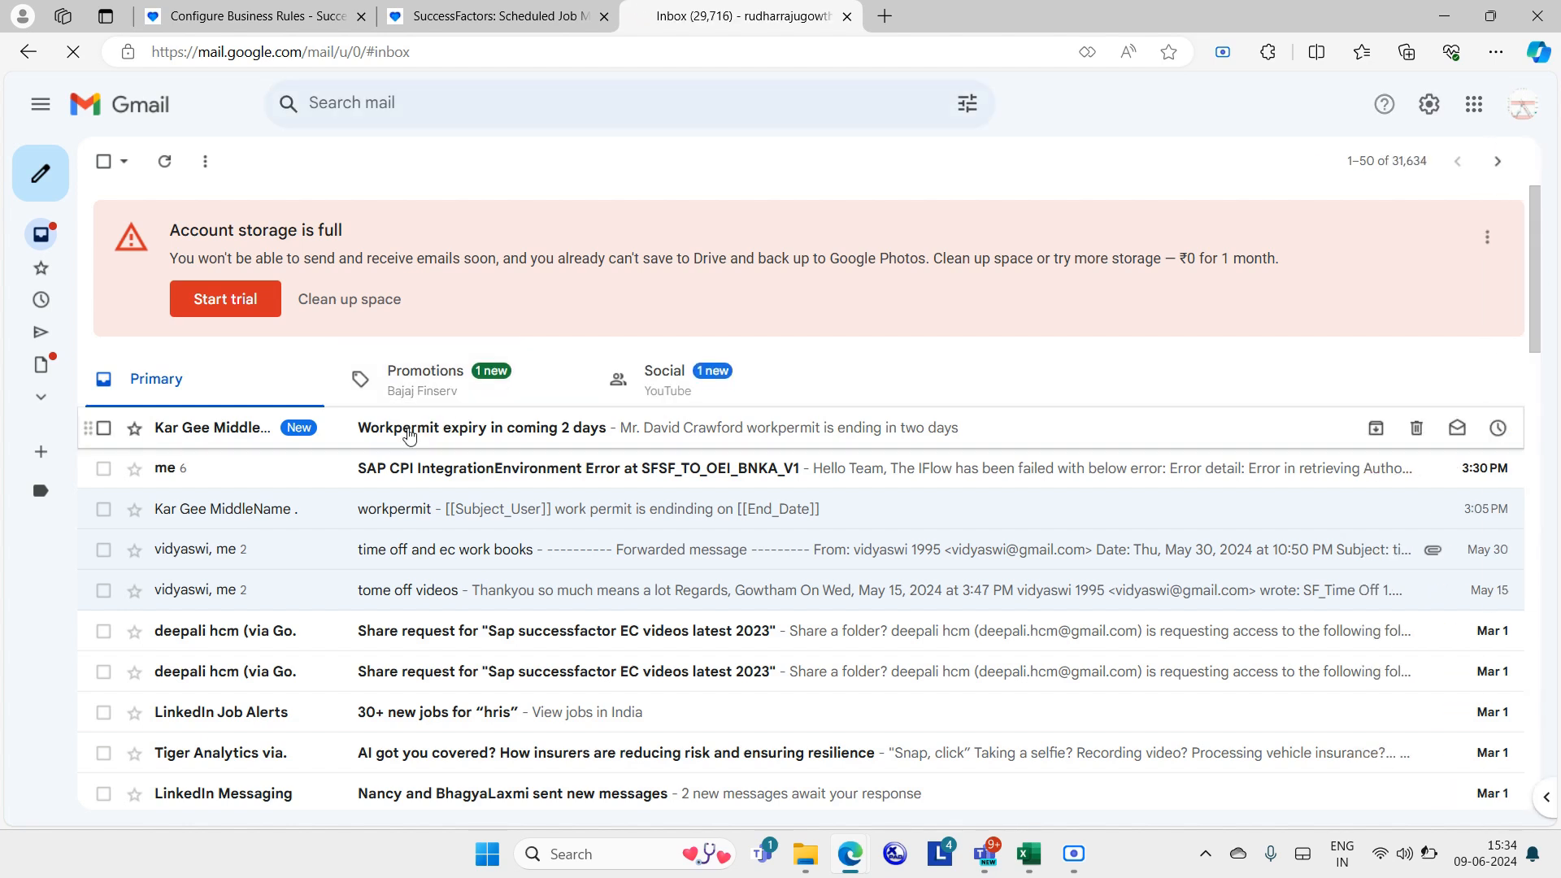
Read the 'Workpermit expiry in coming 2 days' email, highlighting its message and subject lines.
{"action": "left_click", "coordinate": [409, 436]}
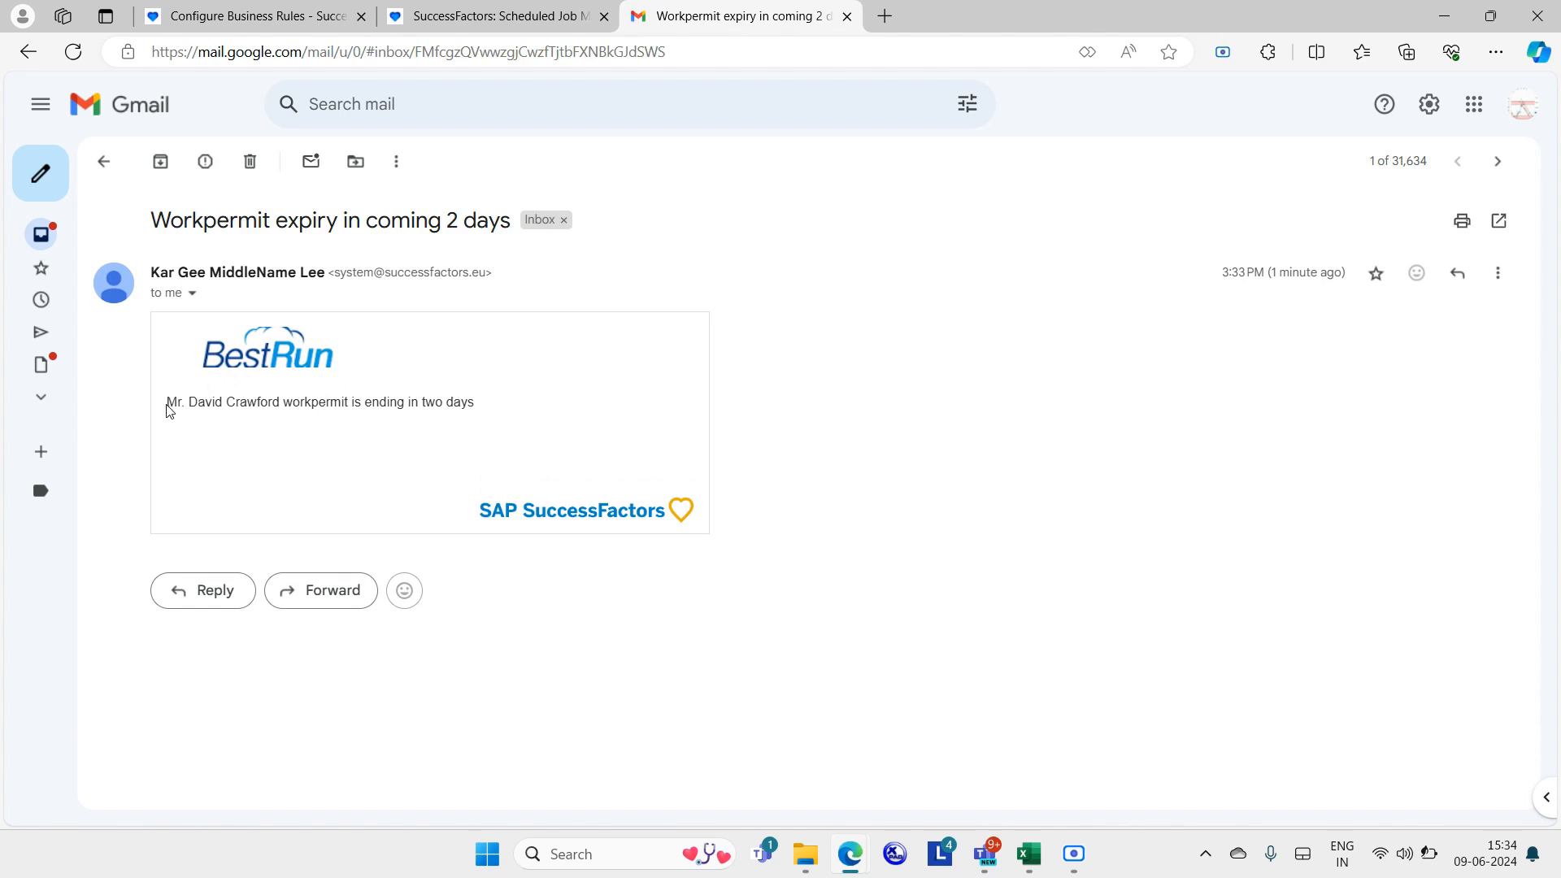
{"action": "left_click_drag", "start_coordinate": [165, 404], "coordinate": [275, 400]}
{"action": "left_click", "coordinate": [238, 396]}
{"action": "left_click_drag", "start_coordinate": [156, 232], "coordinate": [496, 250]}
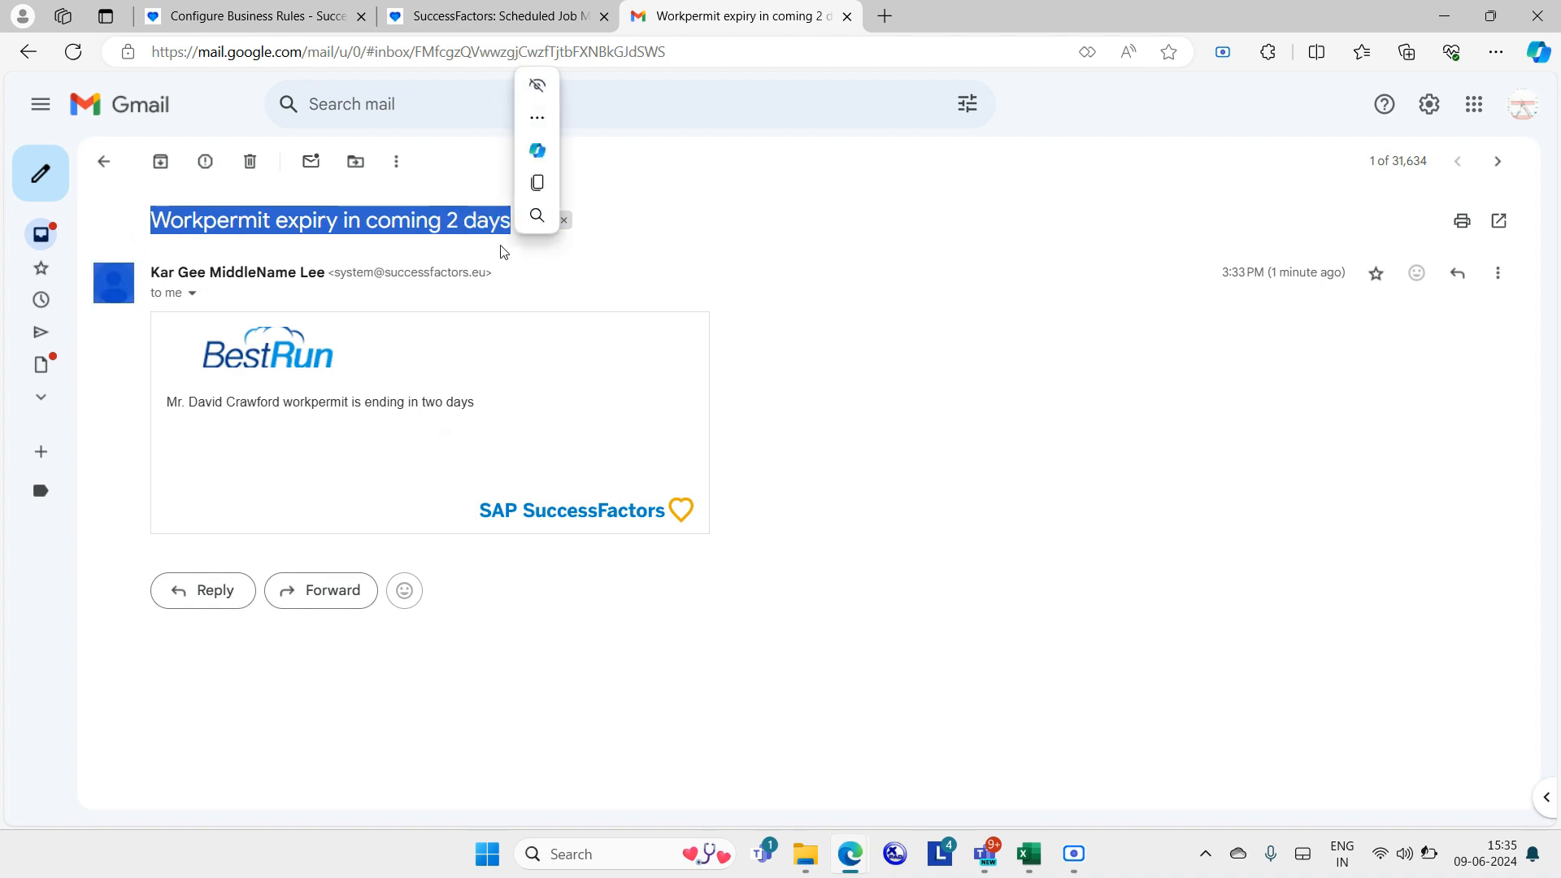
{"action": "left_click", "coordinate": [1001, 420]}
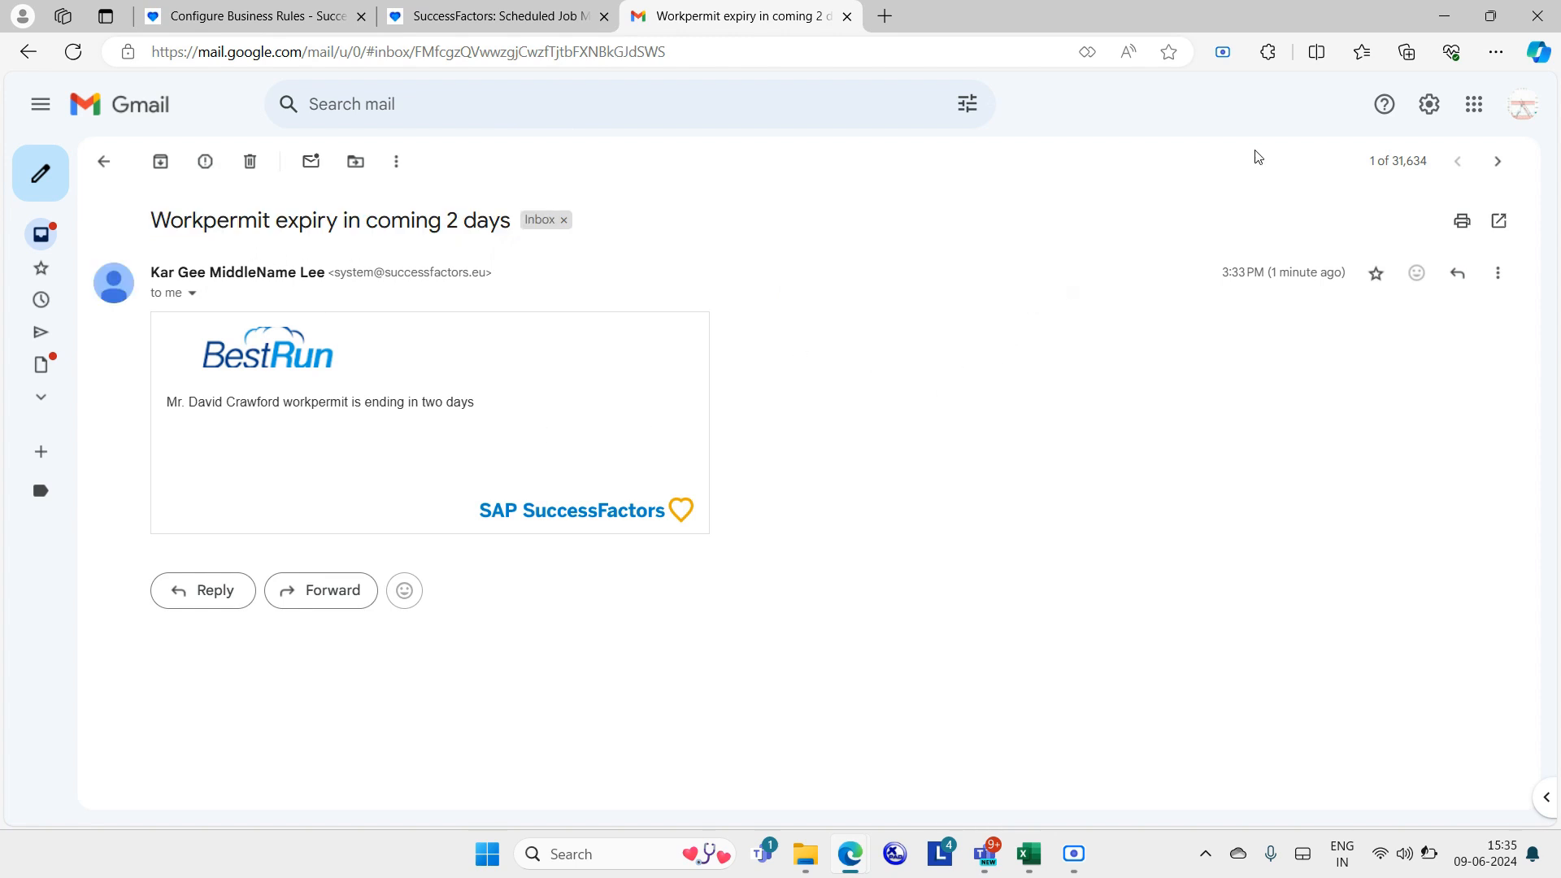
Bring the running Scre.io recording window forward from the taskbar.
{"action": "left_click", "coordinate": [1226, 59]}
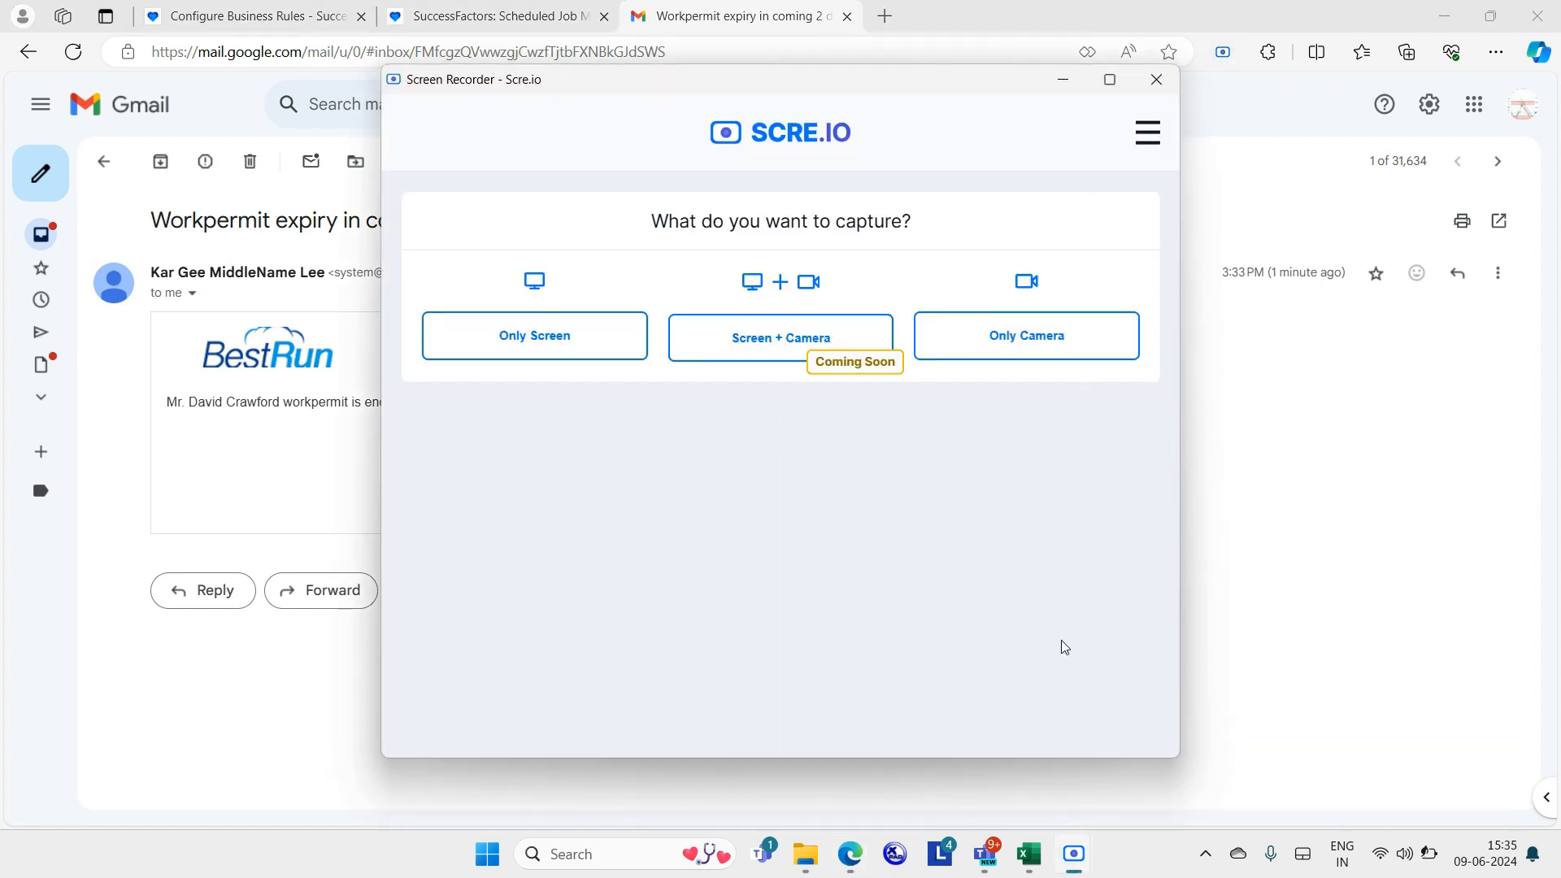
{"action": "mouse_move", "coordinate": [1066, 838]}
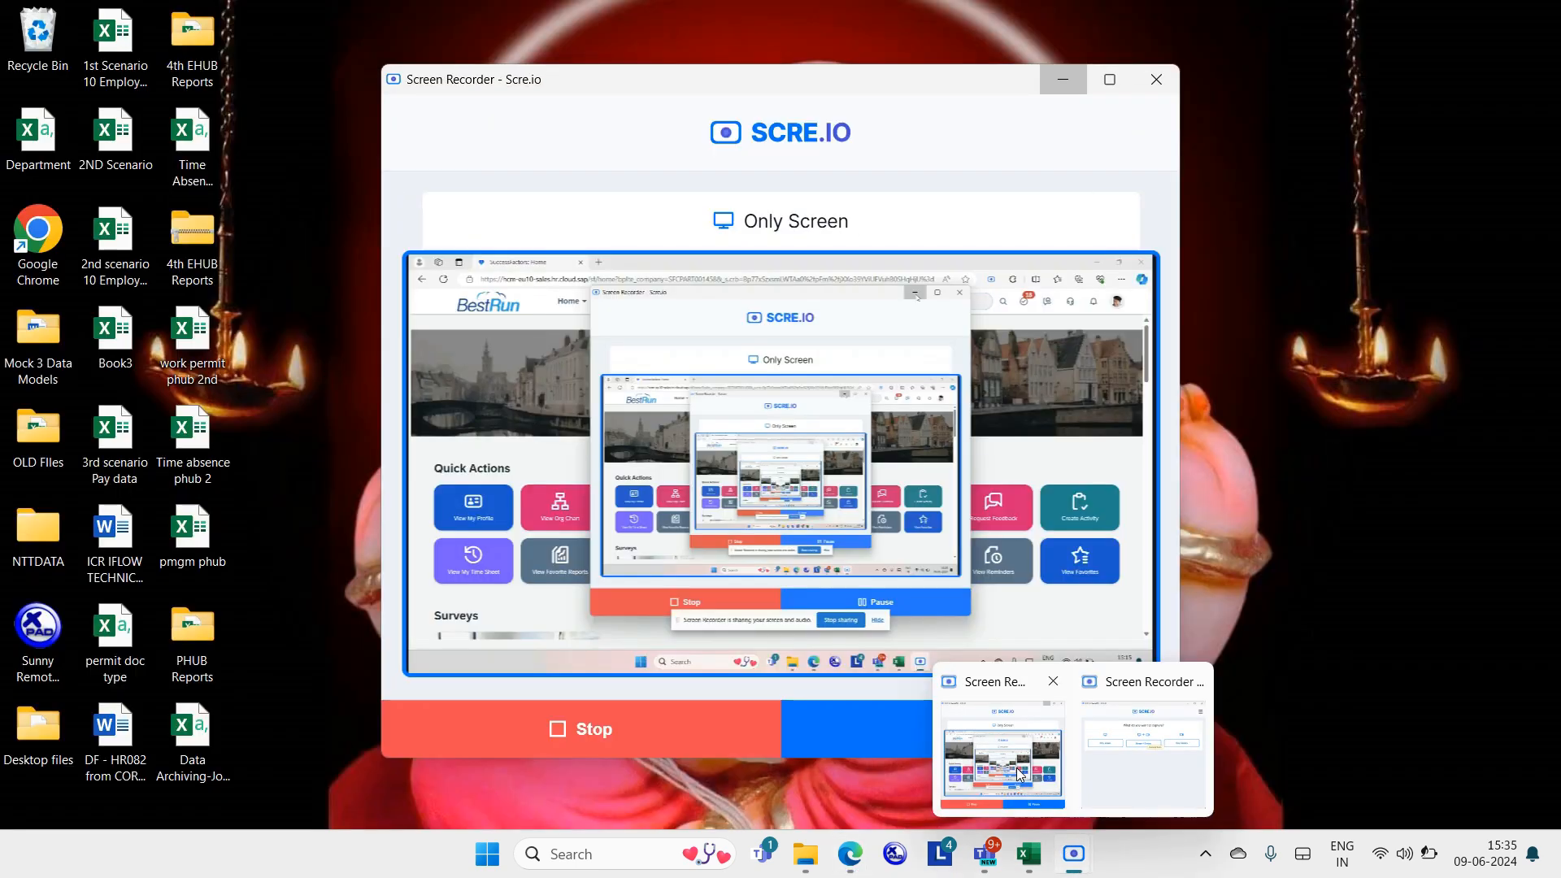
{"action": "left_click", "coordinate": [1017, 768]}
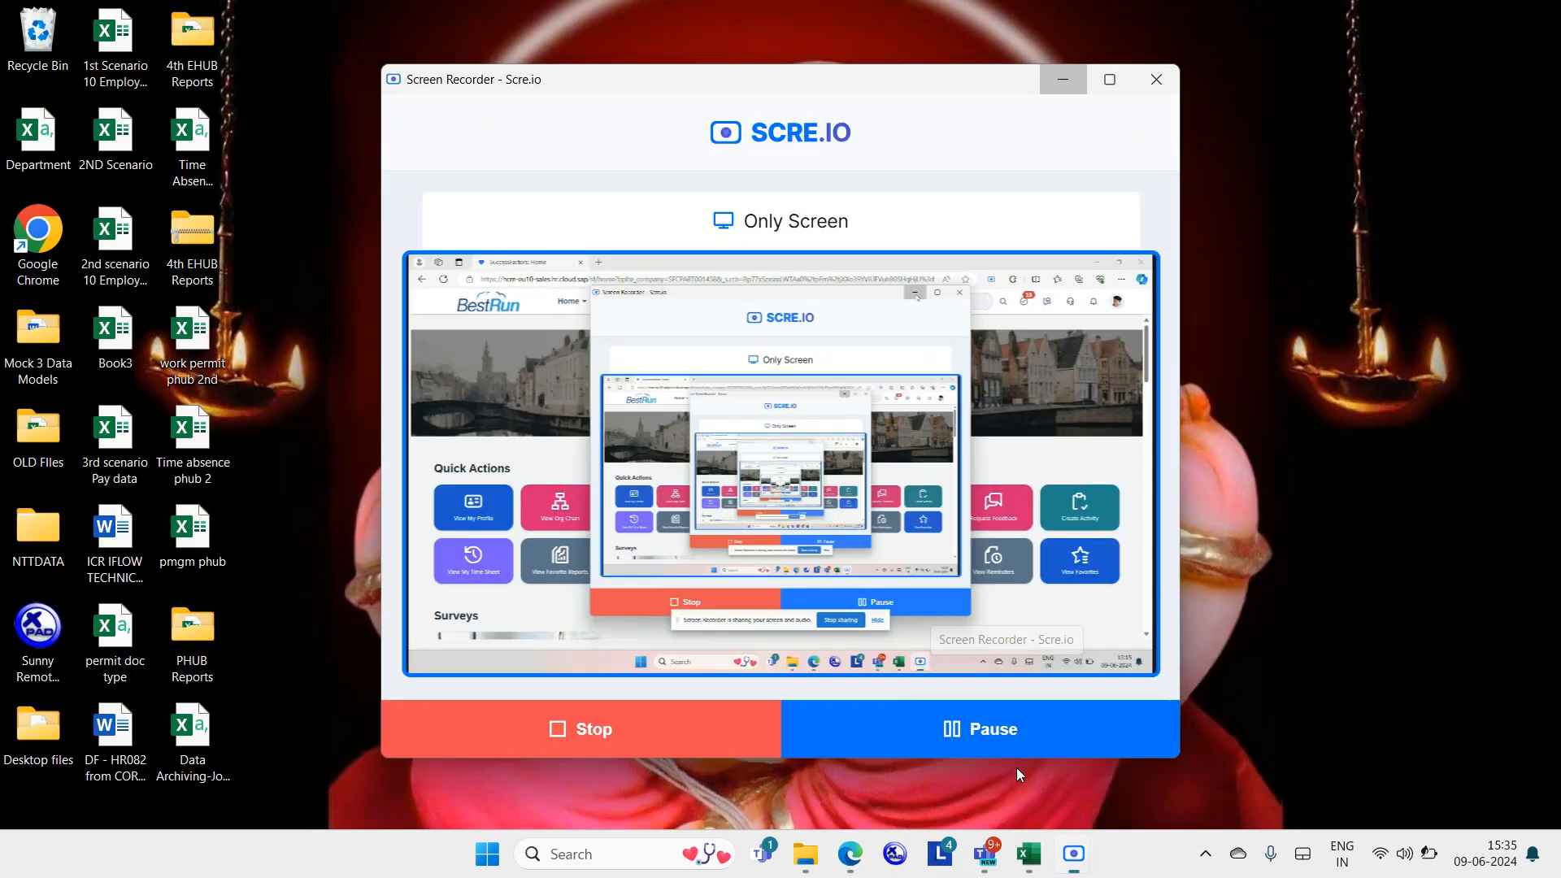